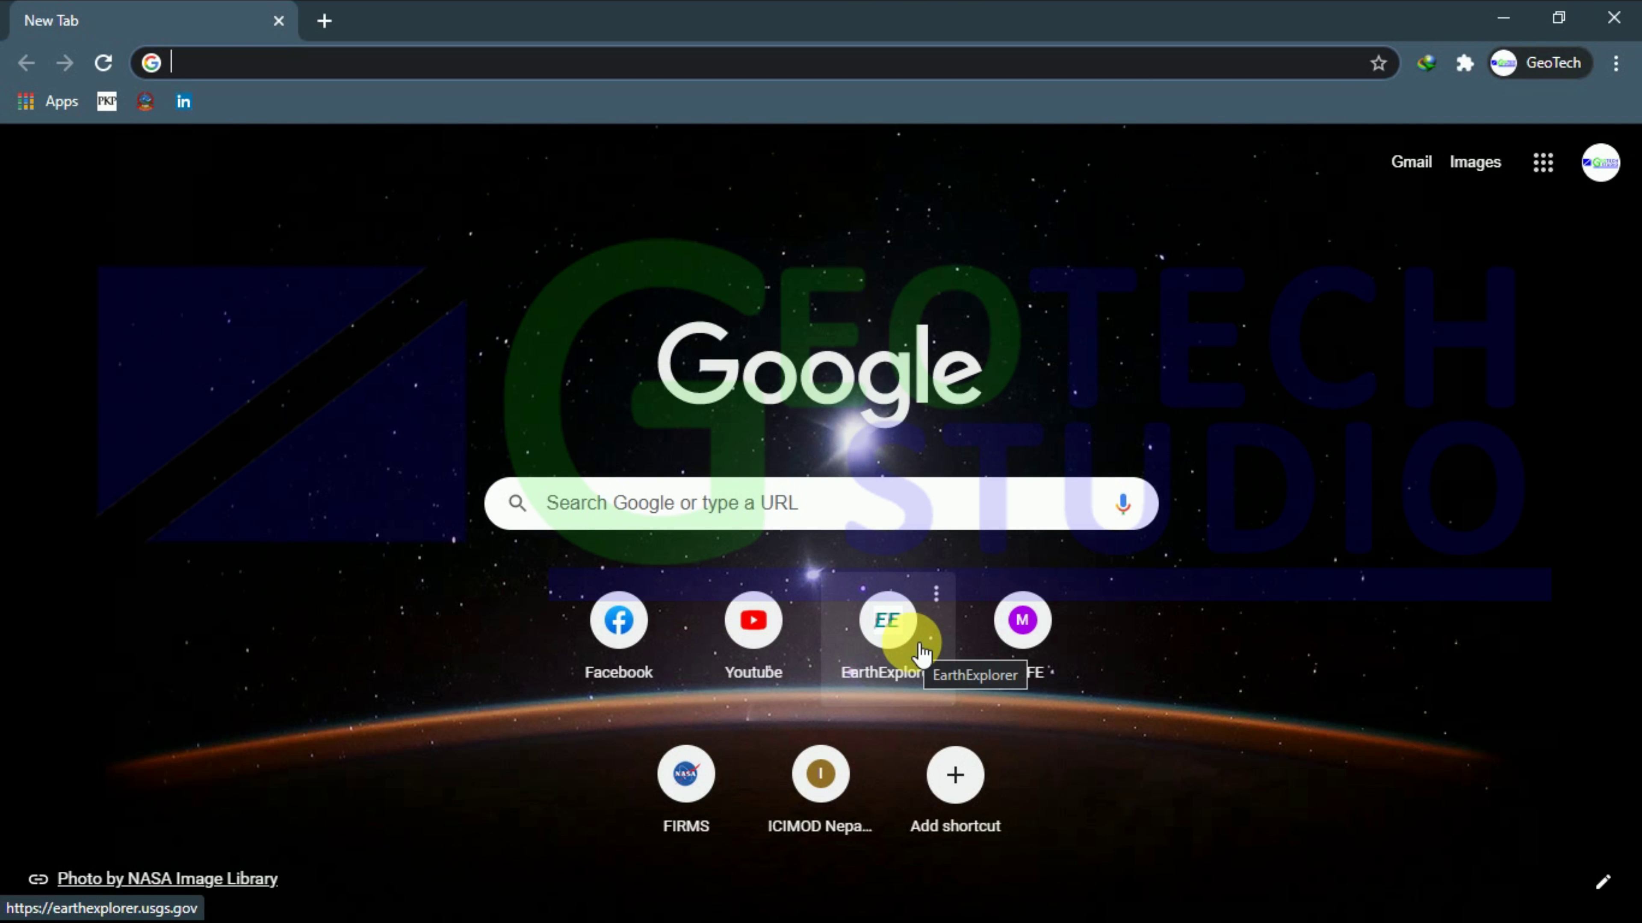
Step: Open USGS EarthExplorer and remove all four existing polygon coordinates from the search criteria
click(922, 652)
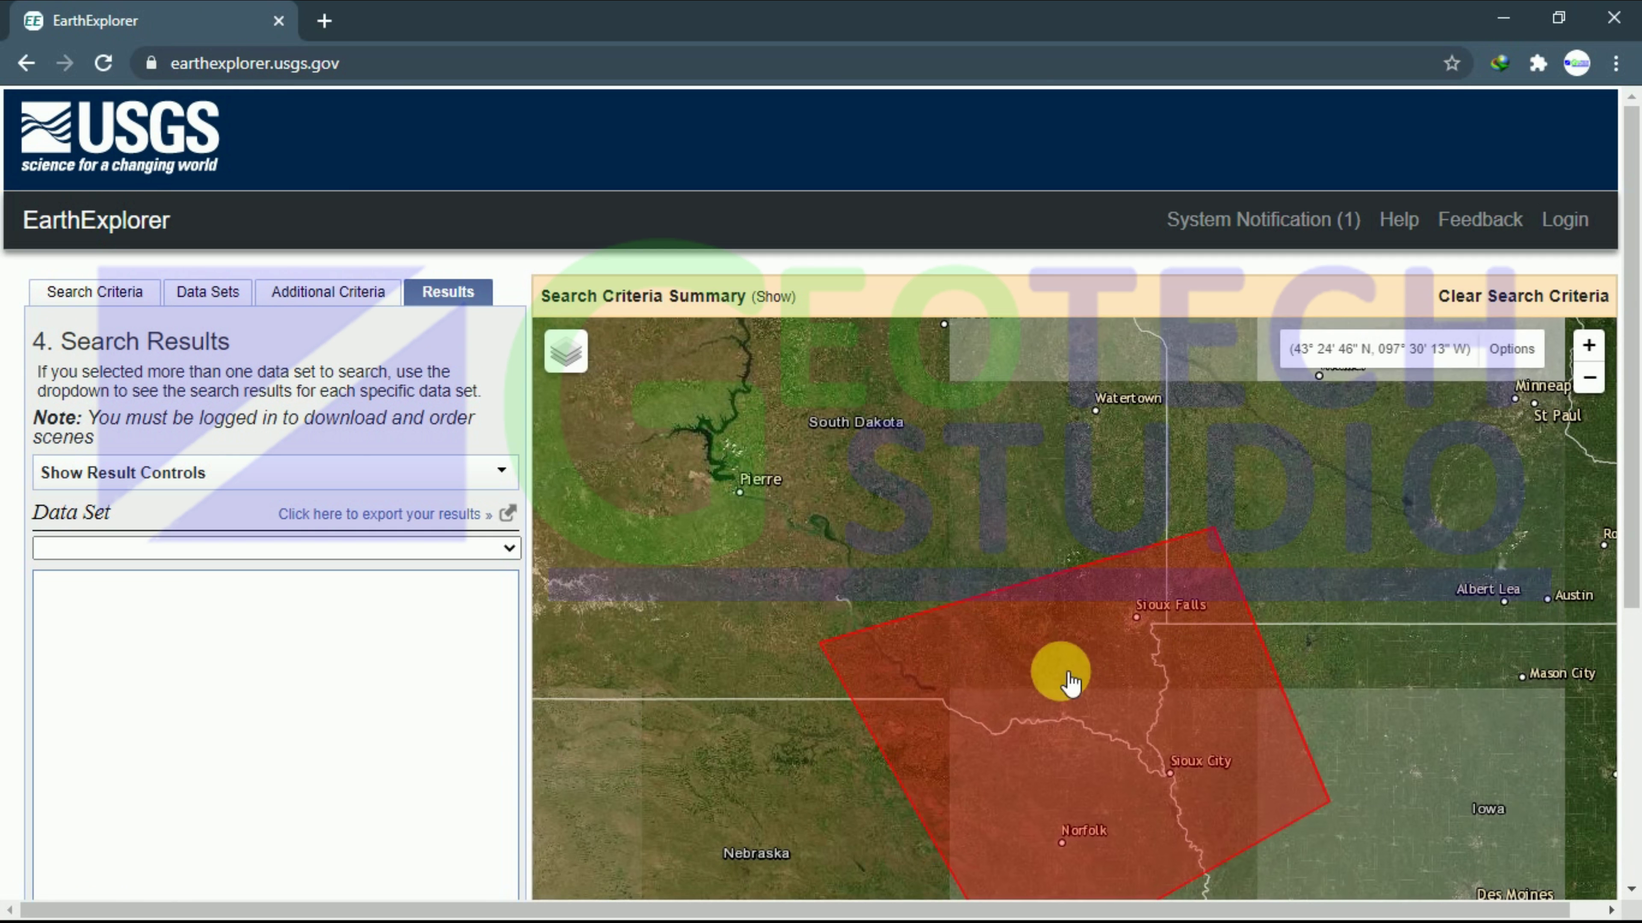
scroll(1067, 627, down, 1)
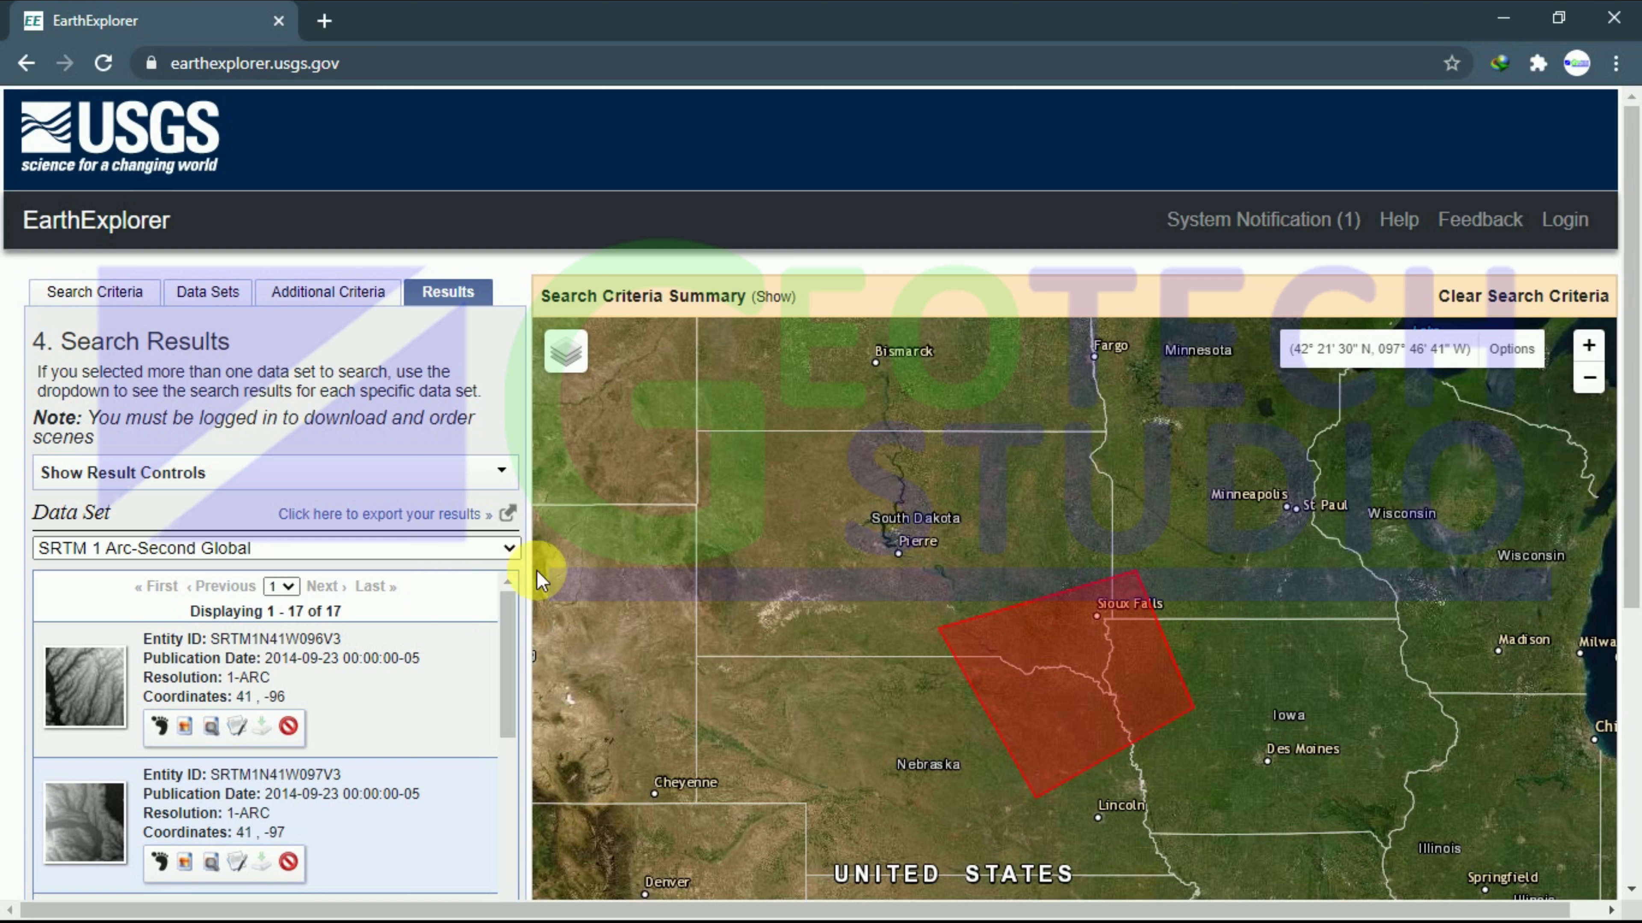
click(109, 296)
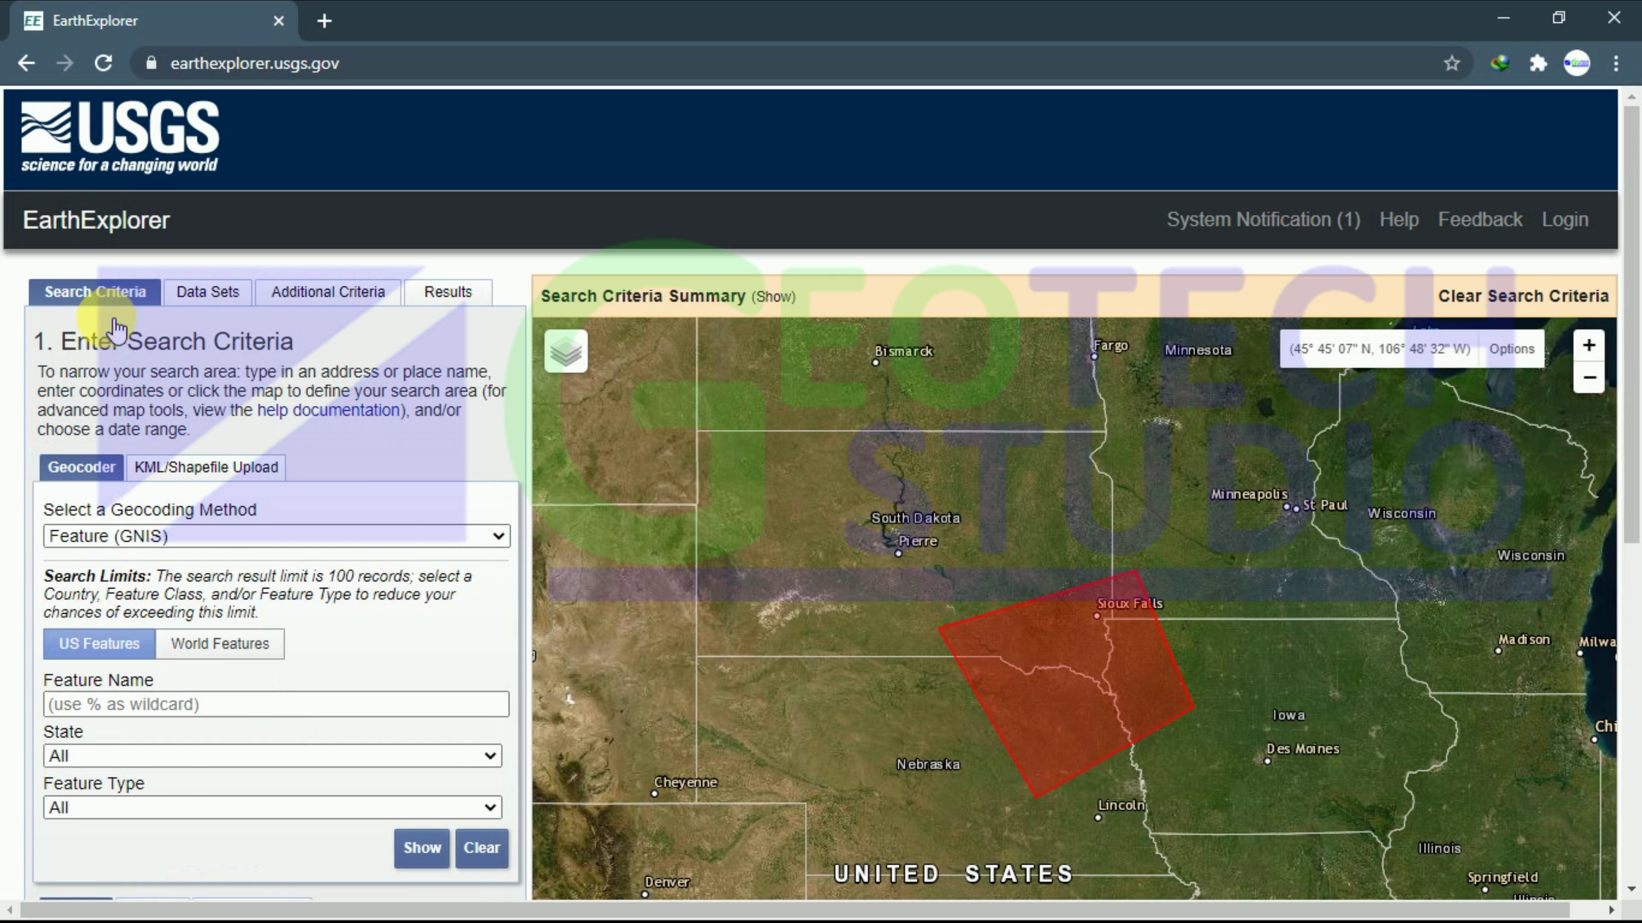
scroll(290, 647, down, 5)
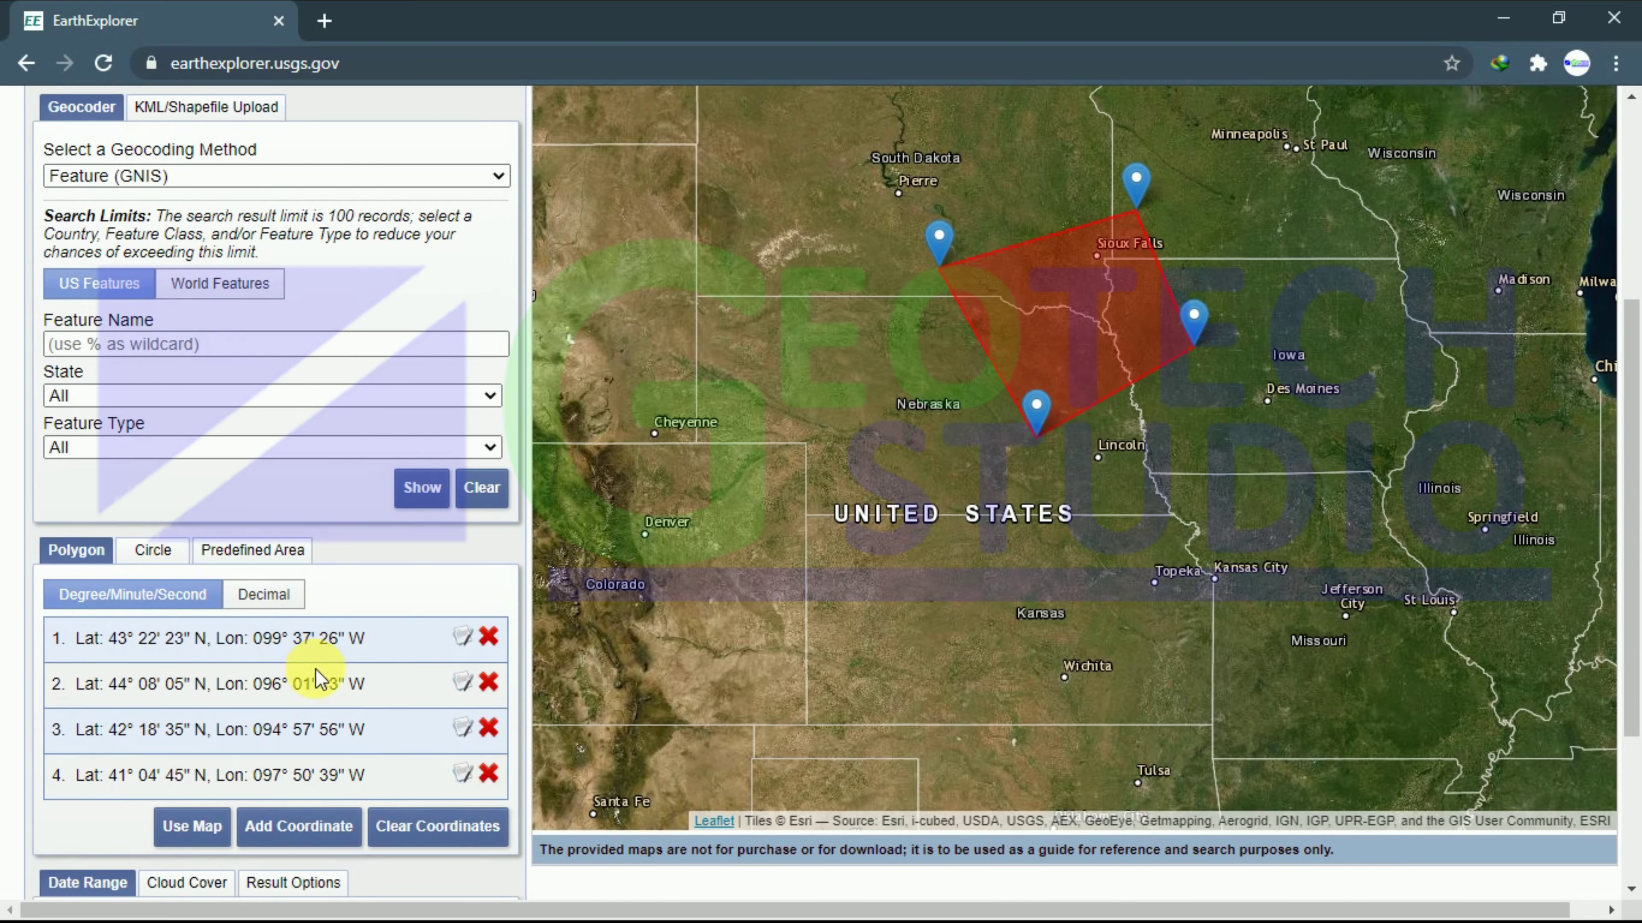
click(489, 636)
click(489, 636)
click(489, 636)
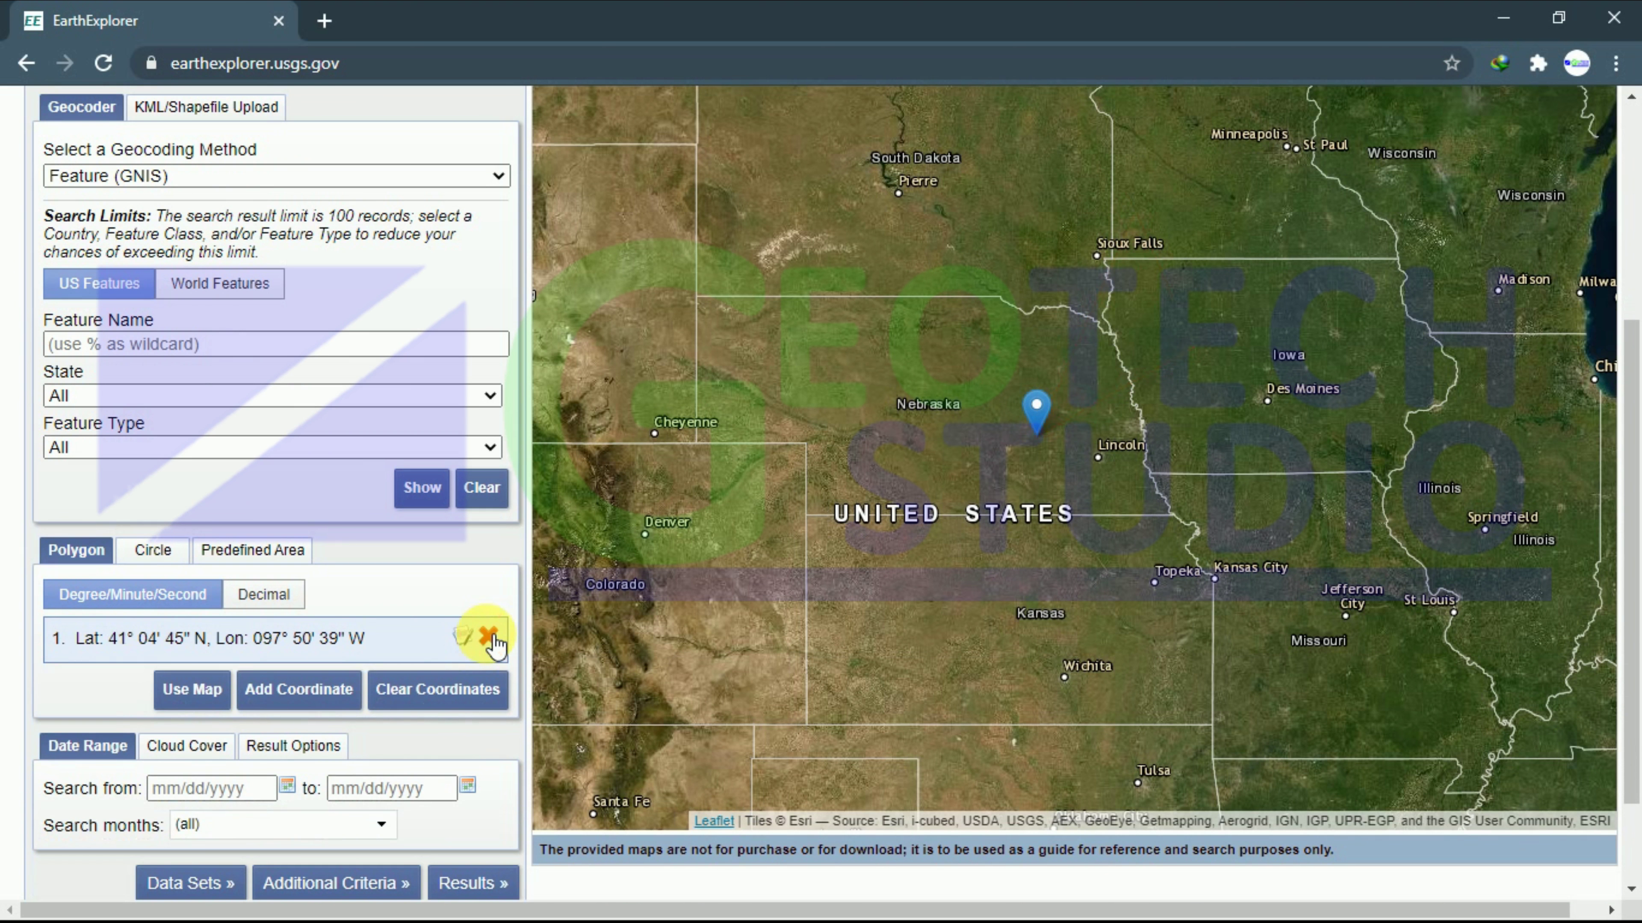
click(489, 636)
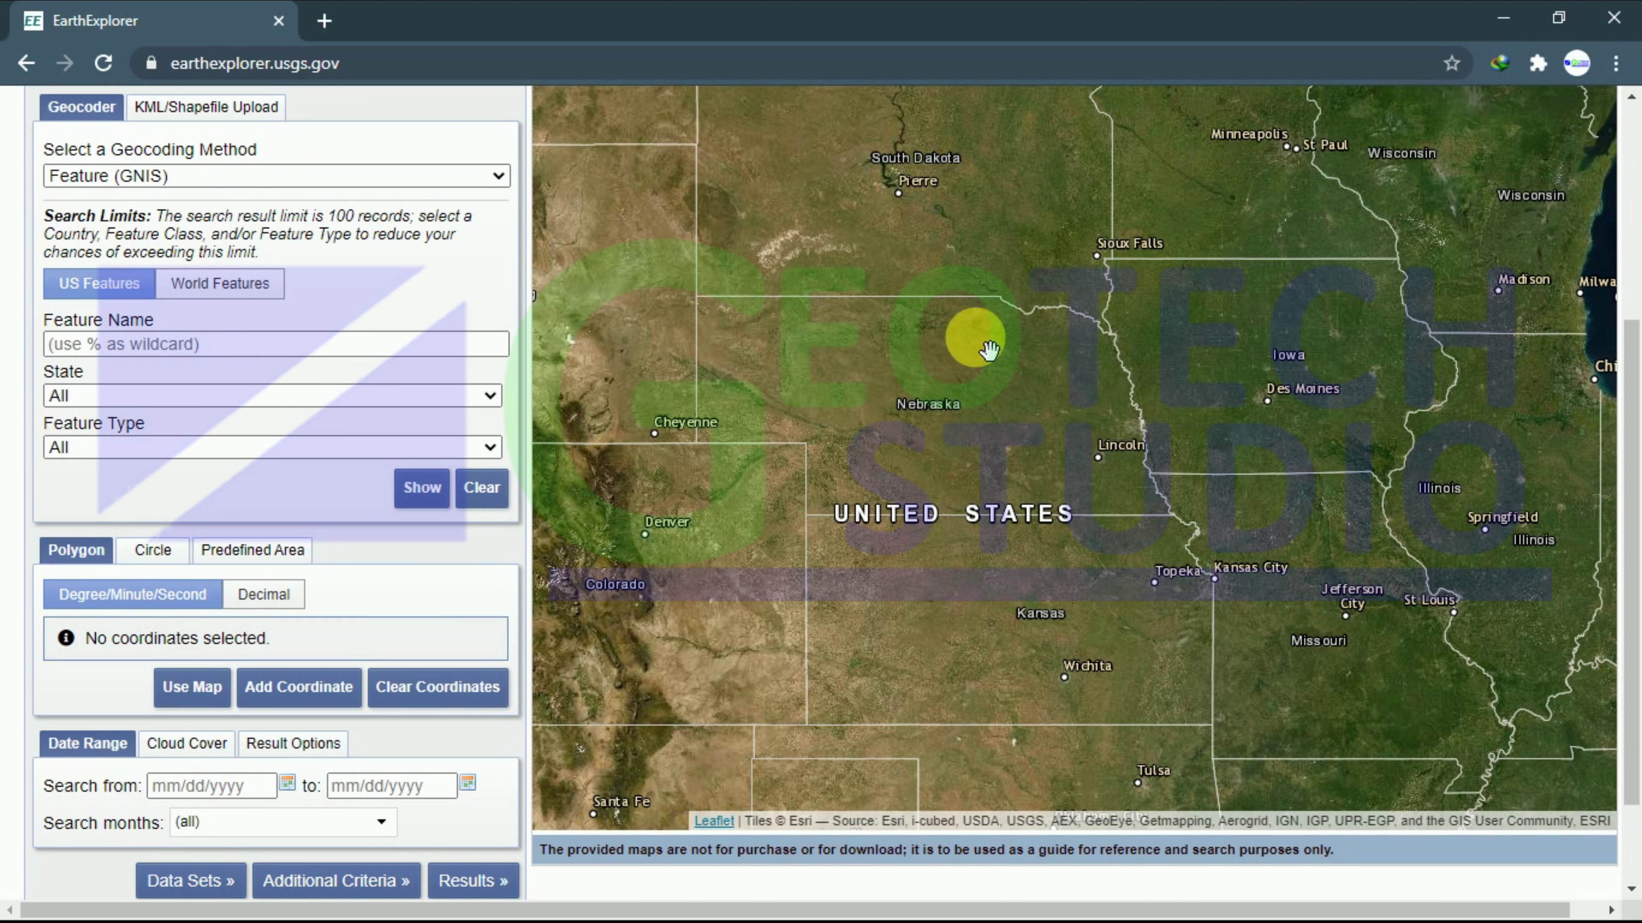
Step: Define a small four-point search polygon over central Nebraska on the map
click(975, 336)
click(892, 386)
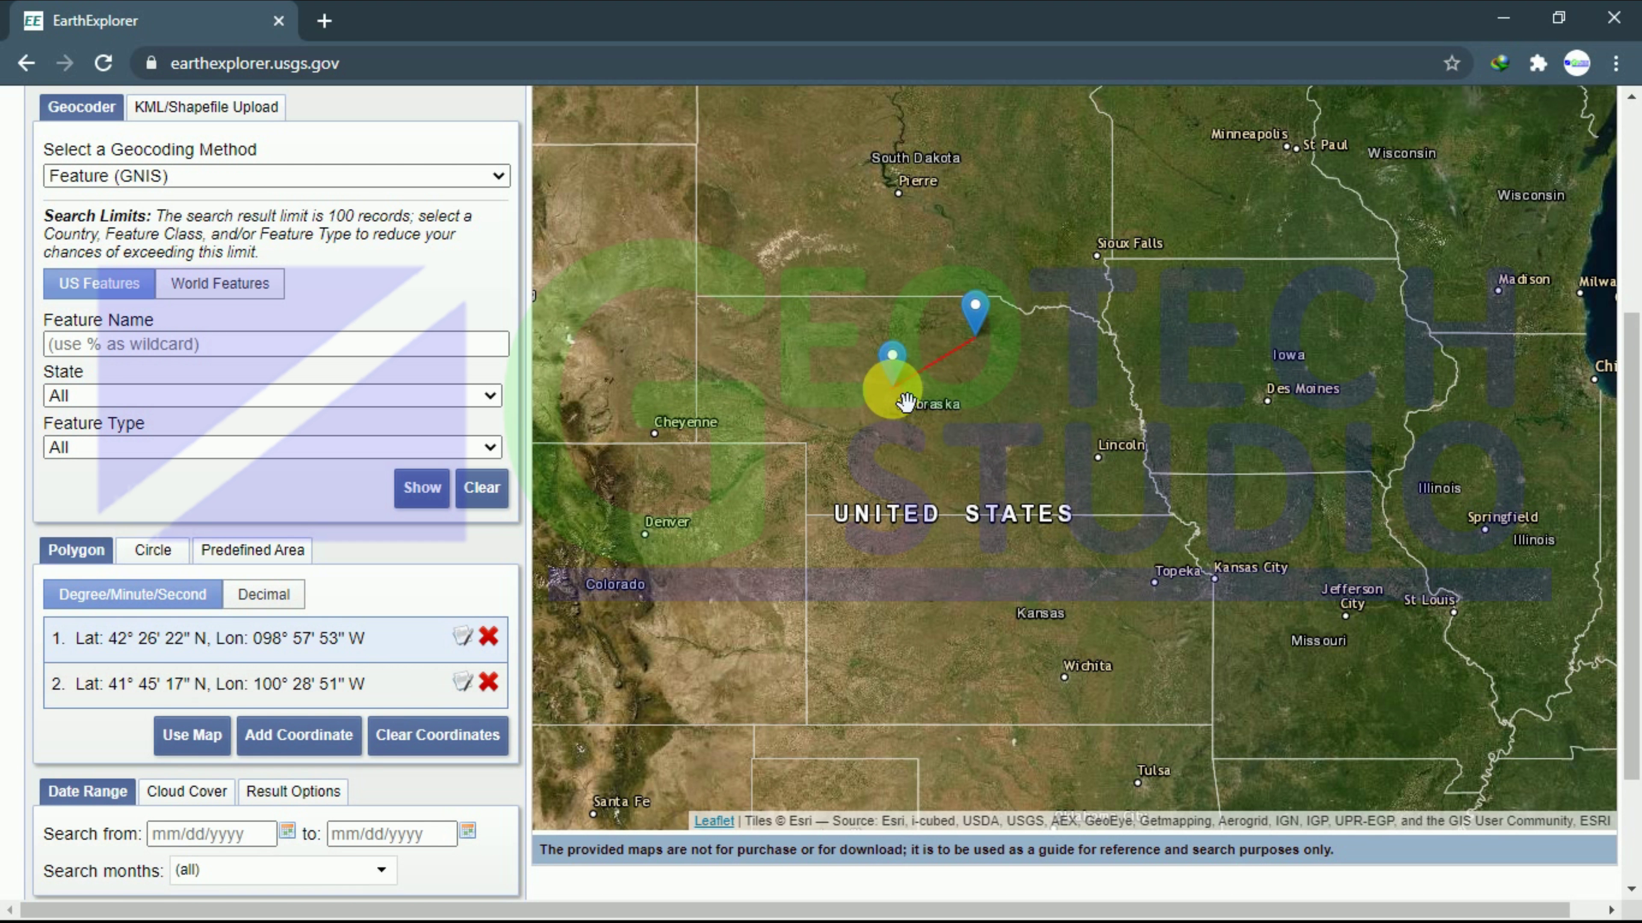
click(945, 424)
click(1011, 413)
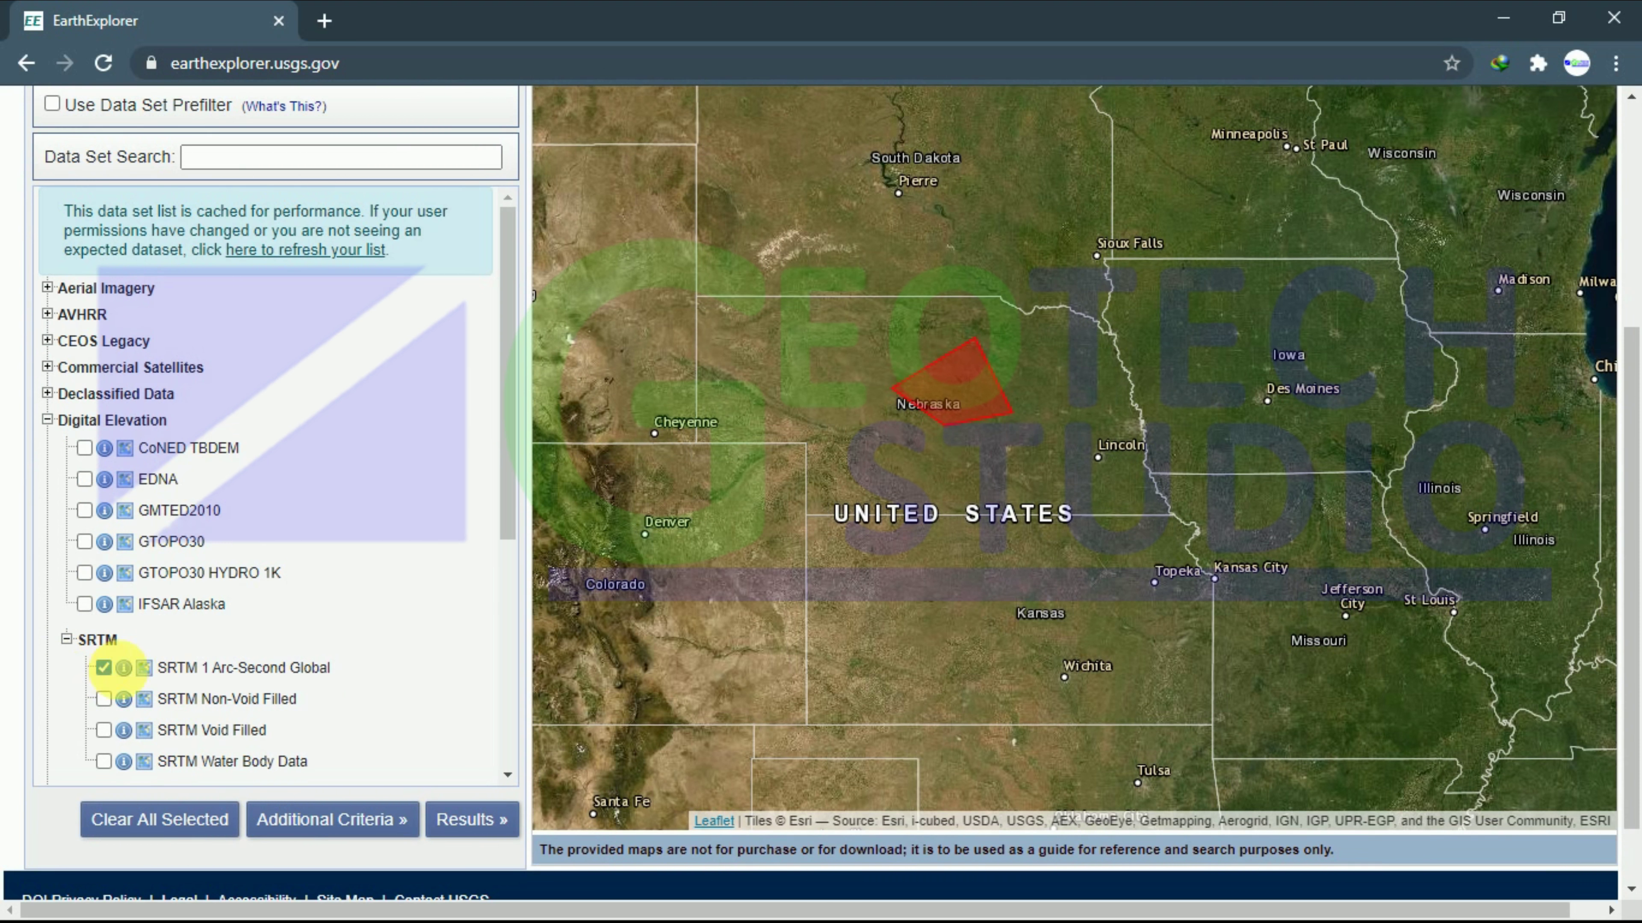
Step: Search the SRTM 1 Arc-Second Global data set for the polygon and show the footprints of the first four scenes
click(462, 820)
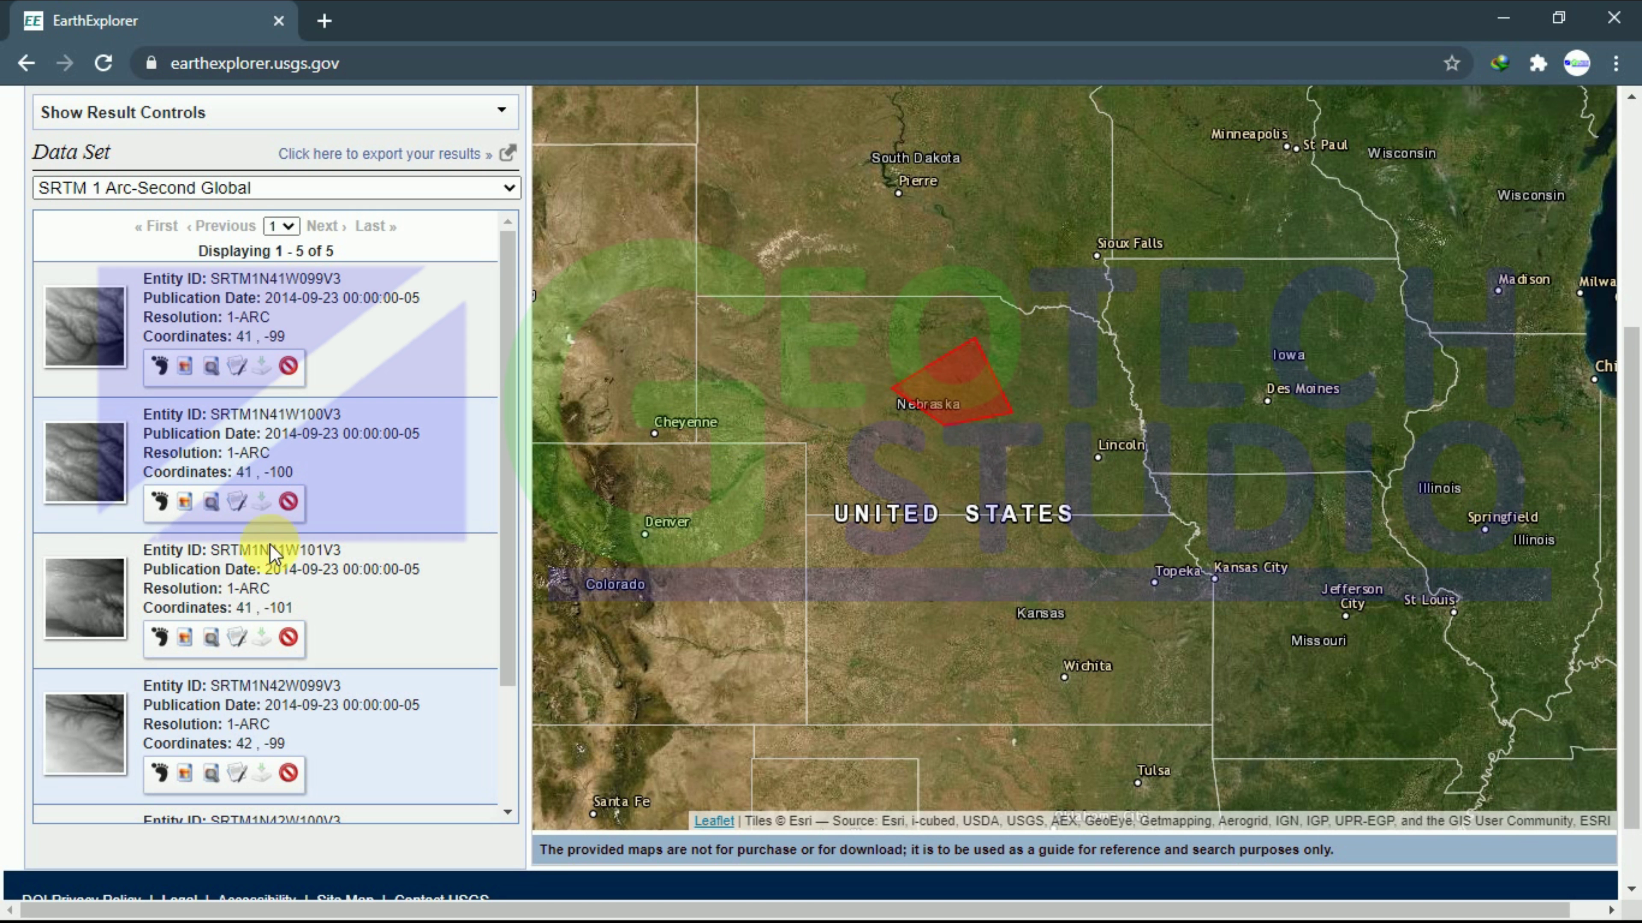
click(162, 367)
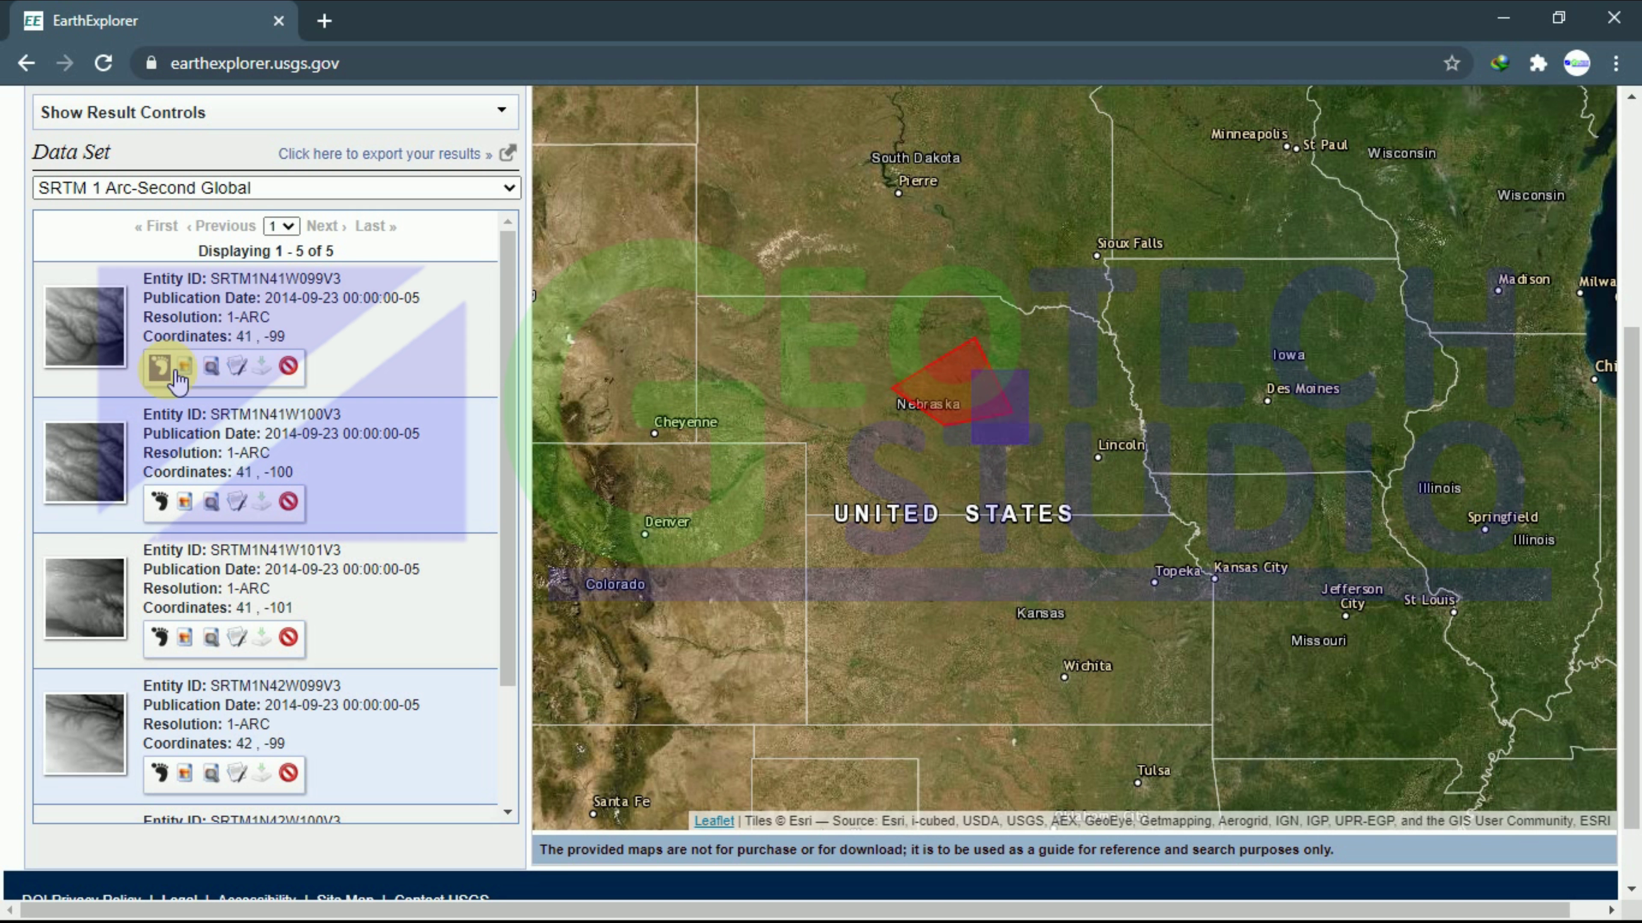
click(161, 504)
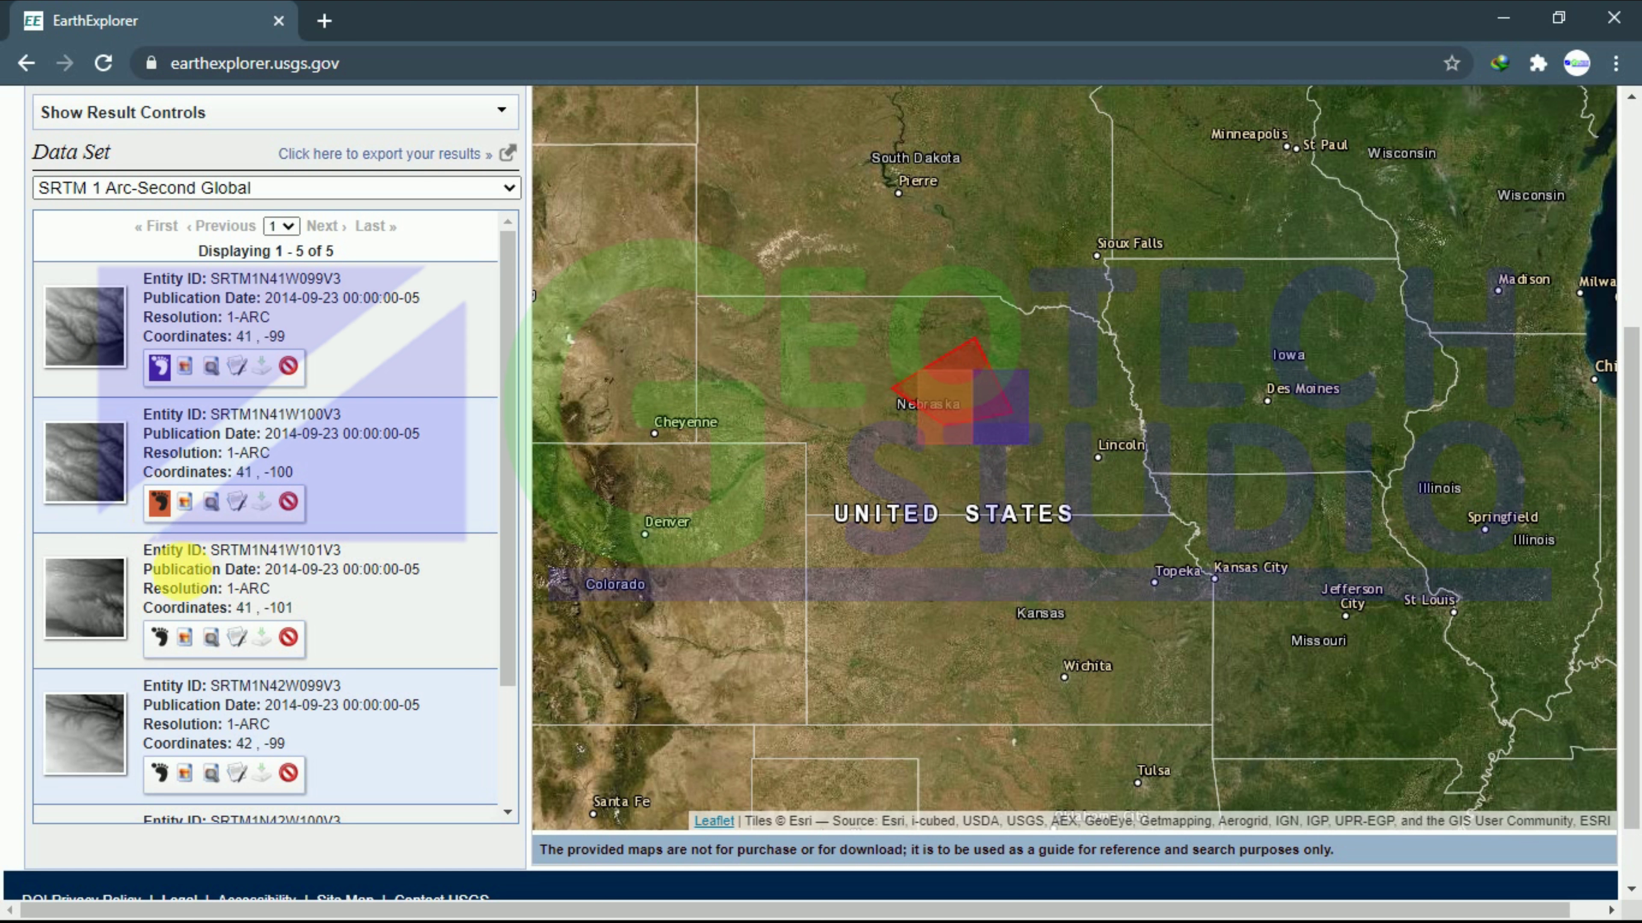
click(160, 639)
click(162, 776)
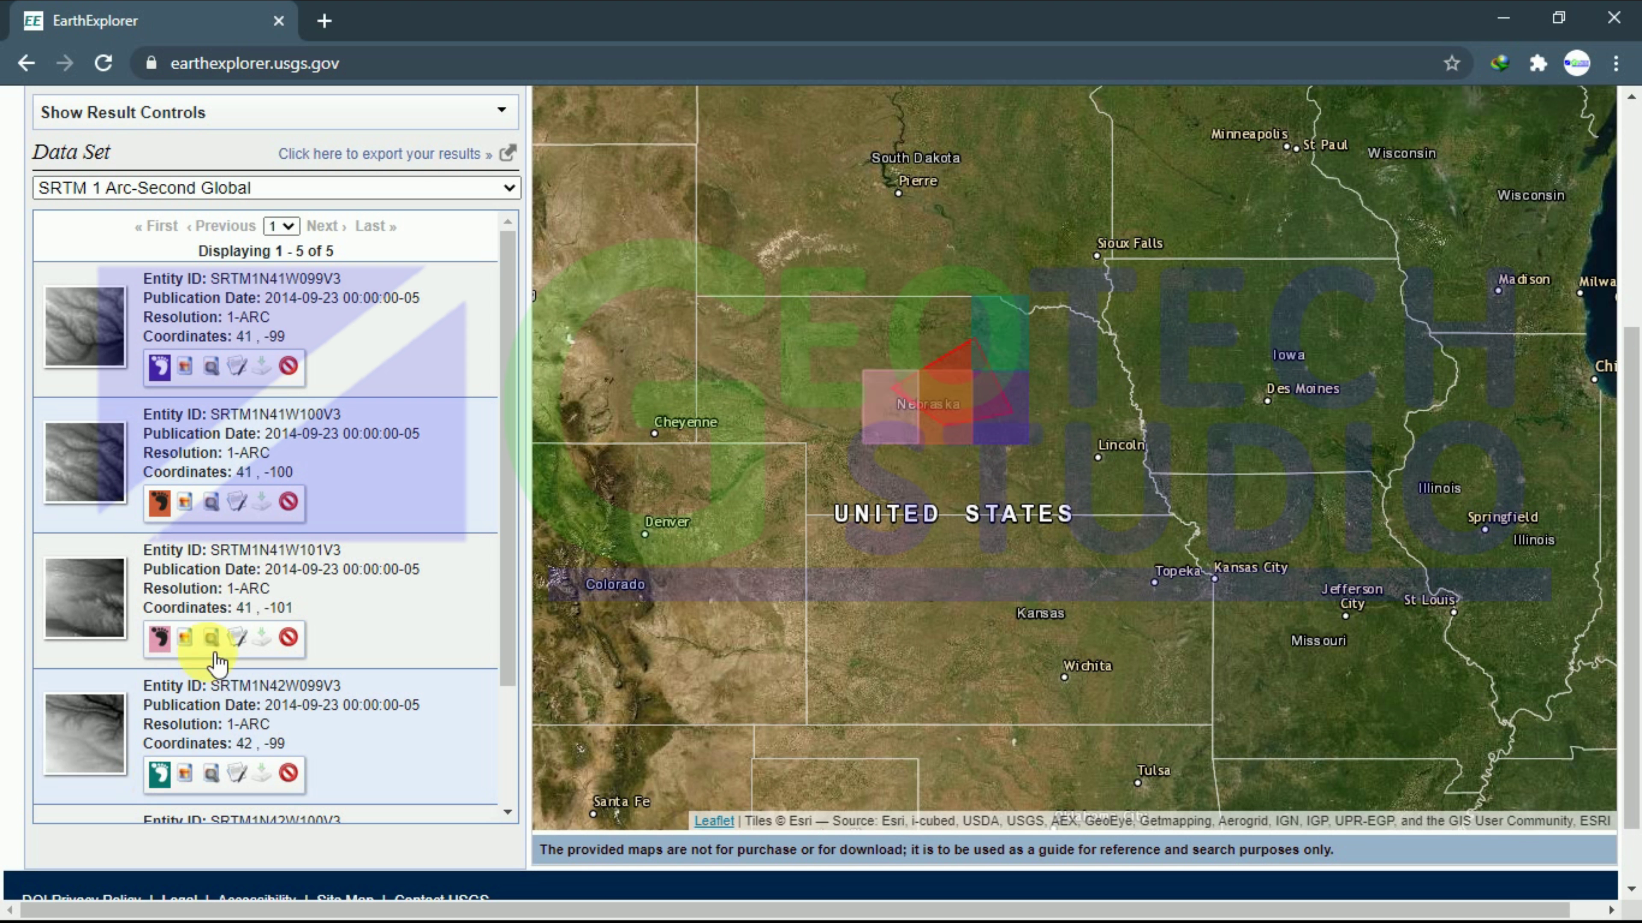
scroll(209, 646, down, 2)
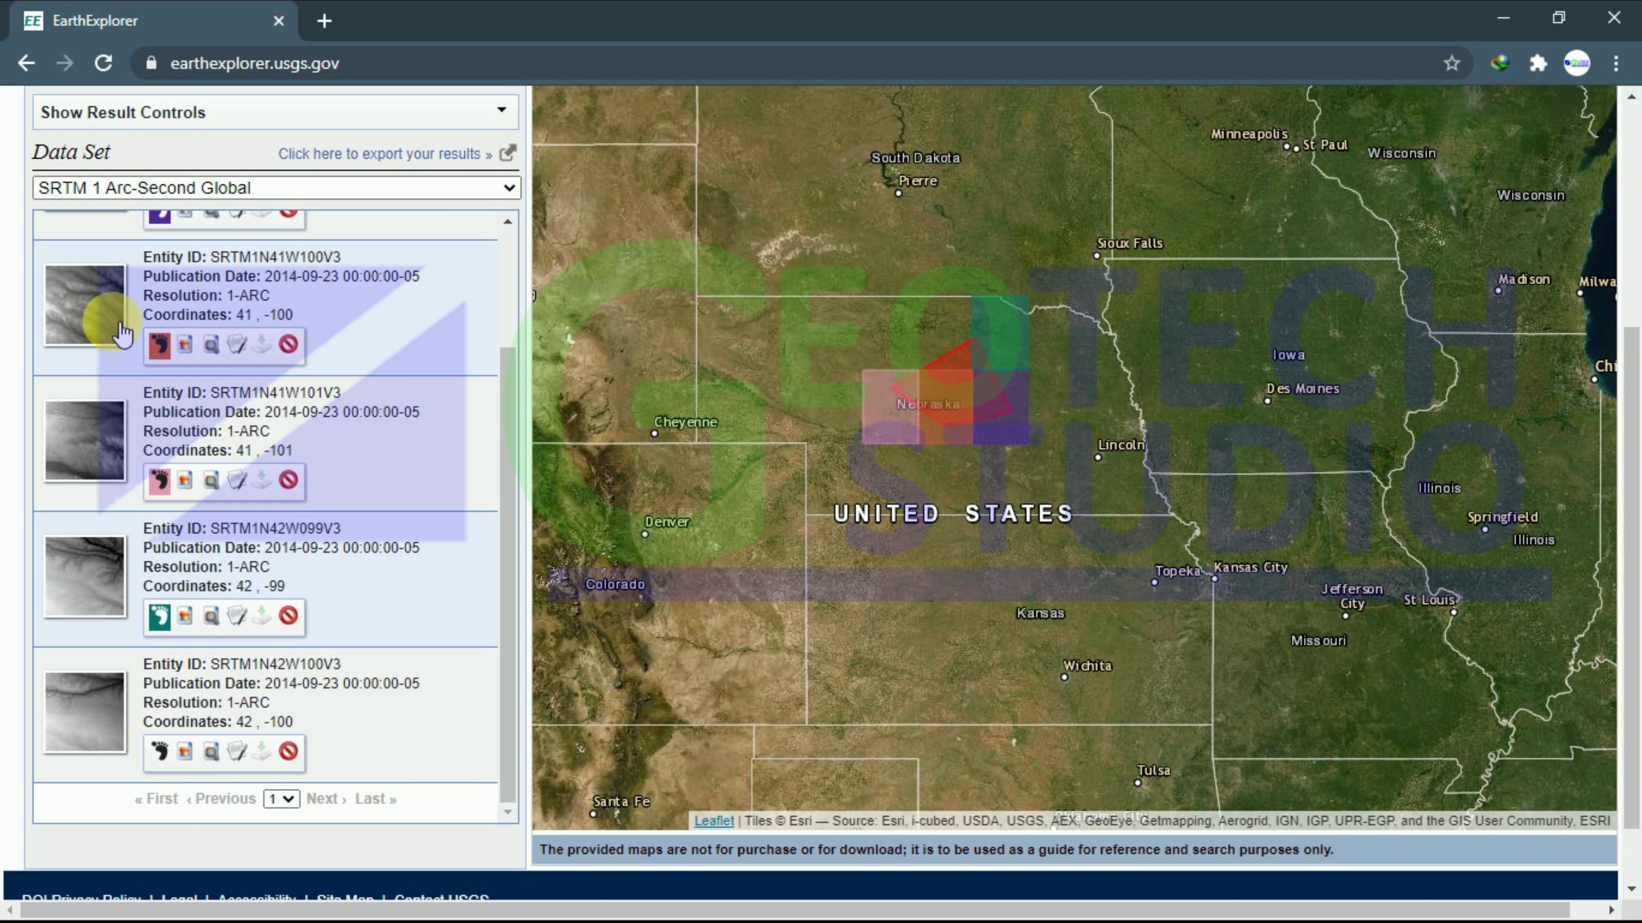
scroll(263, 437, down, 1)
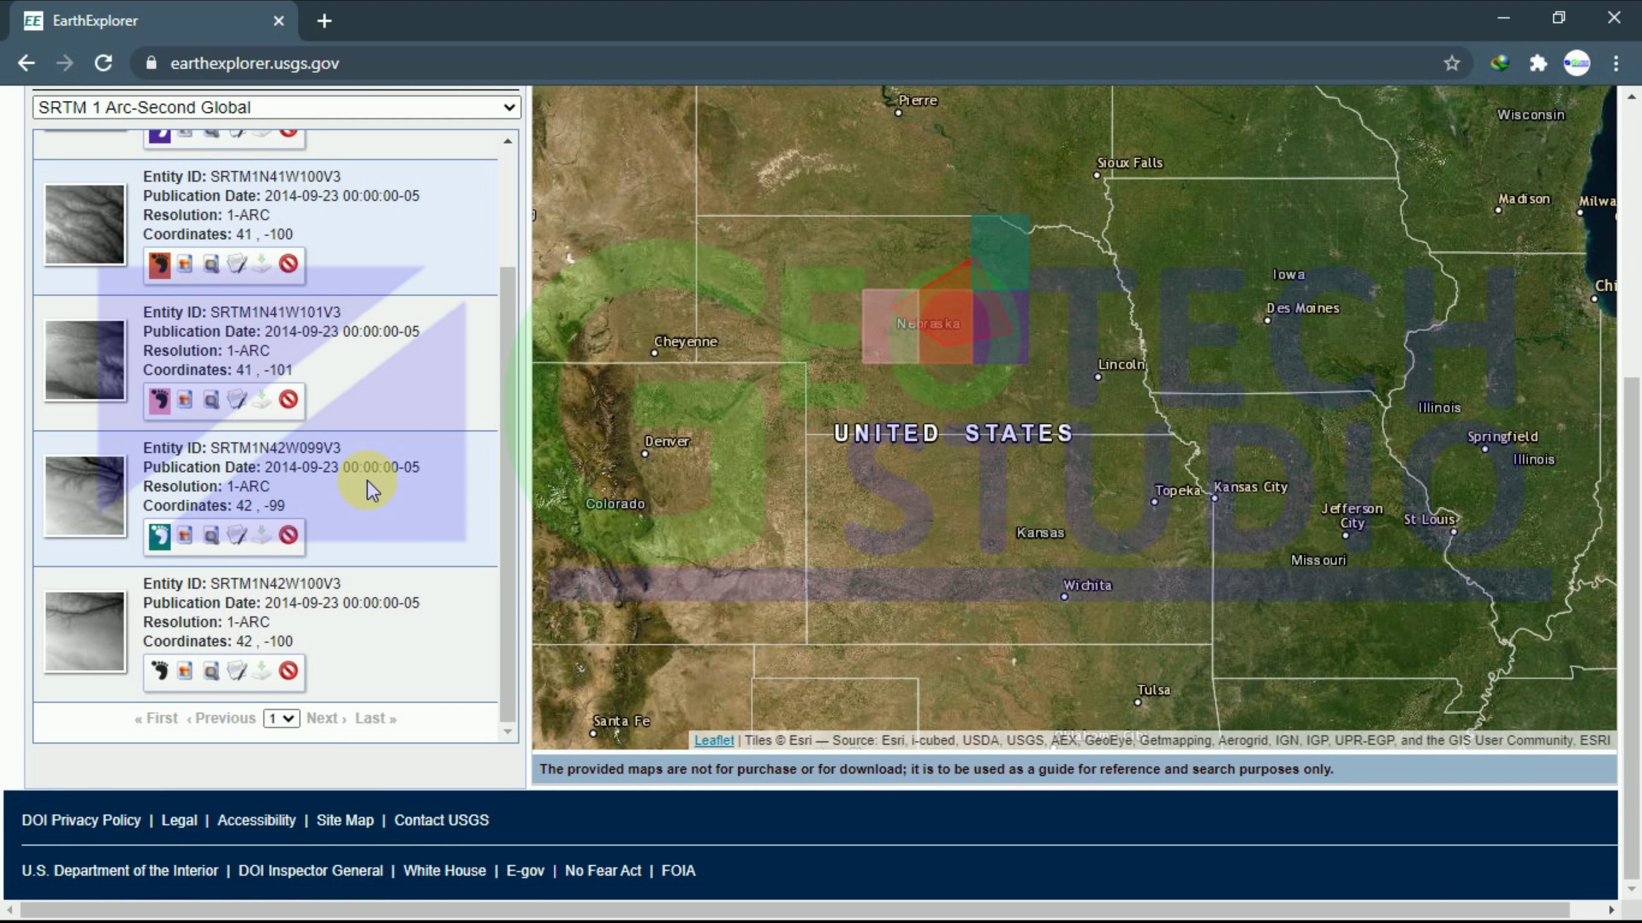
scroll(1244, 323, down, 2)
scroll(199, 220, up, 2)
scroll(170, 186, up, 4)
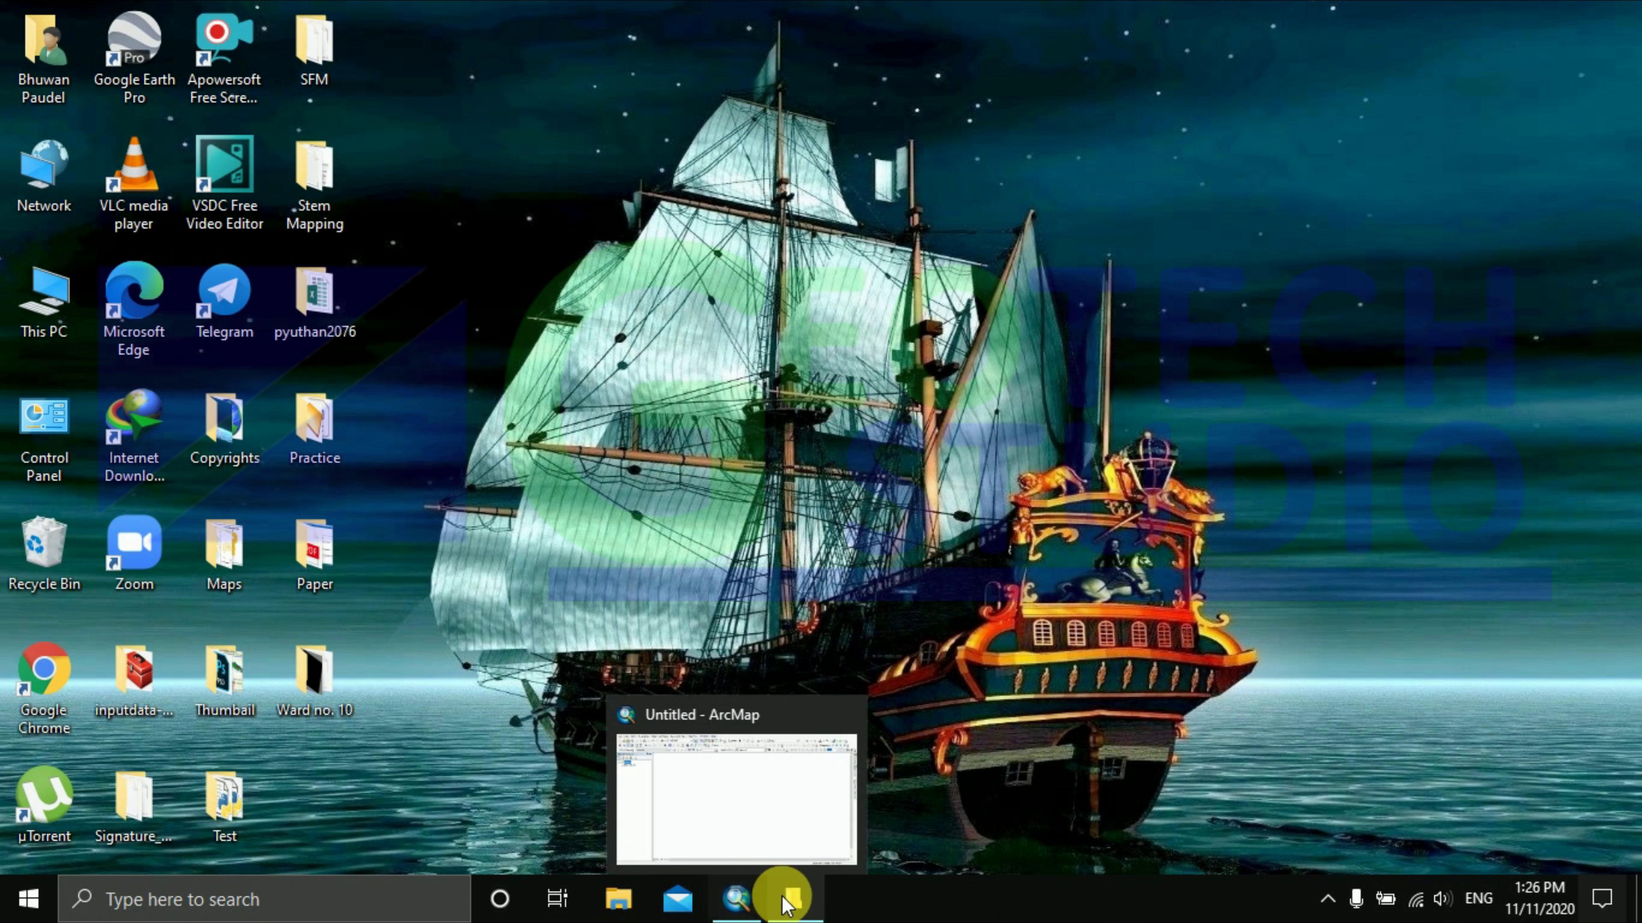
Step: Switch to ArcMap and add the rasters n27_e083_1arc_v3.tif and n27_e084_1arc_v3_5.tif from the DEMData folder
mouse_move(735, 899)
click(756, 808)
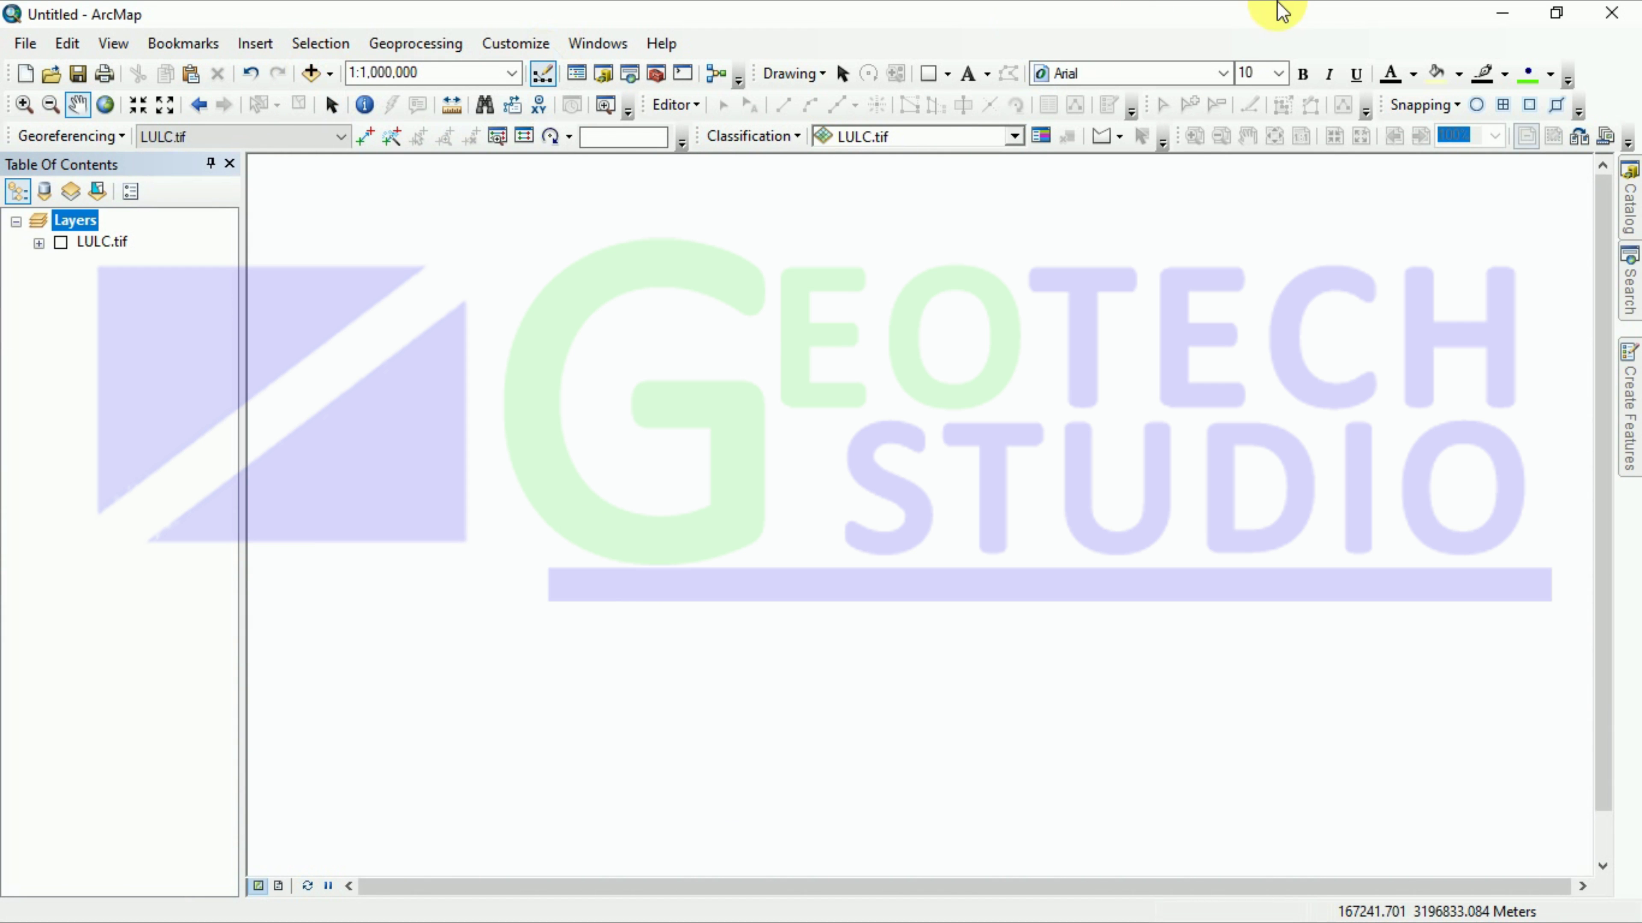
key(F9)
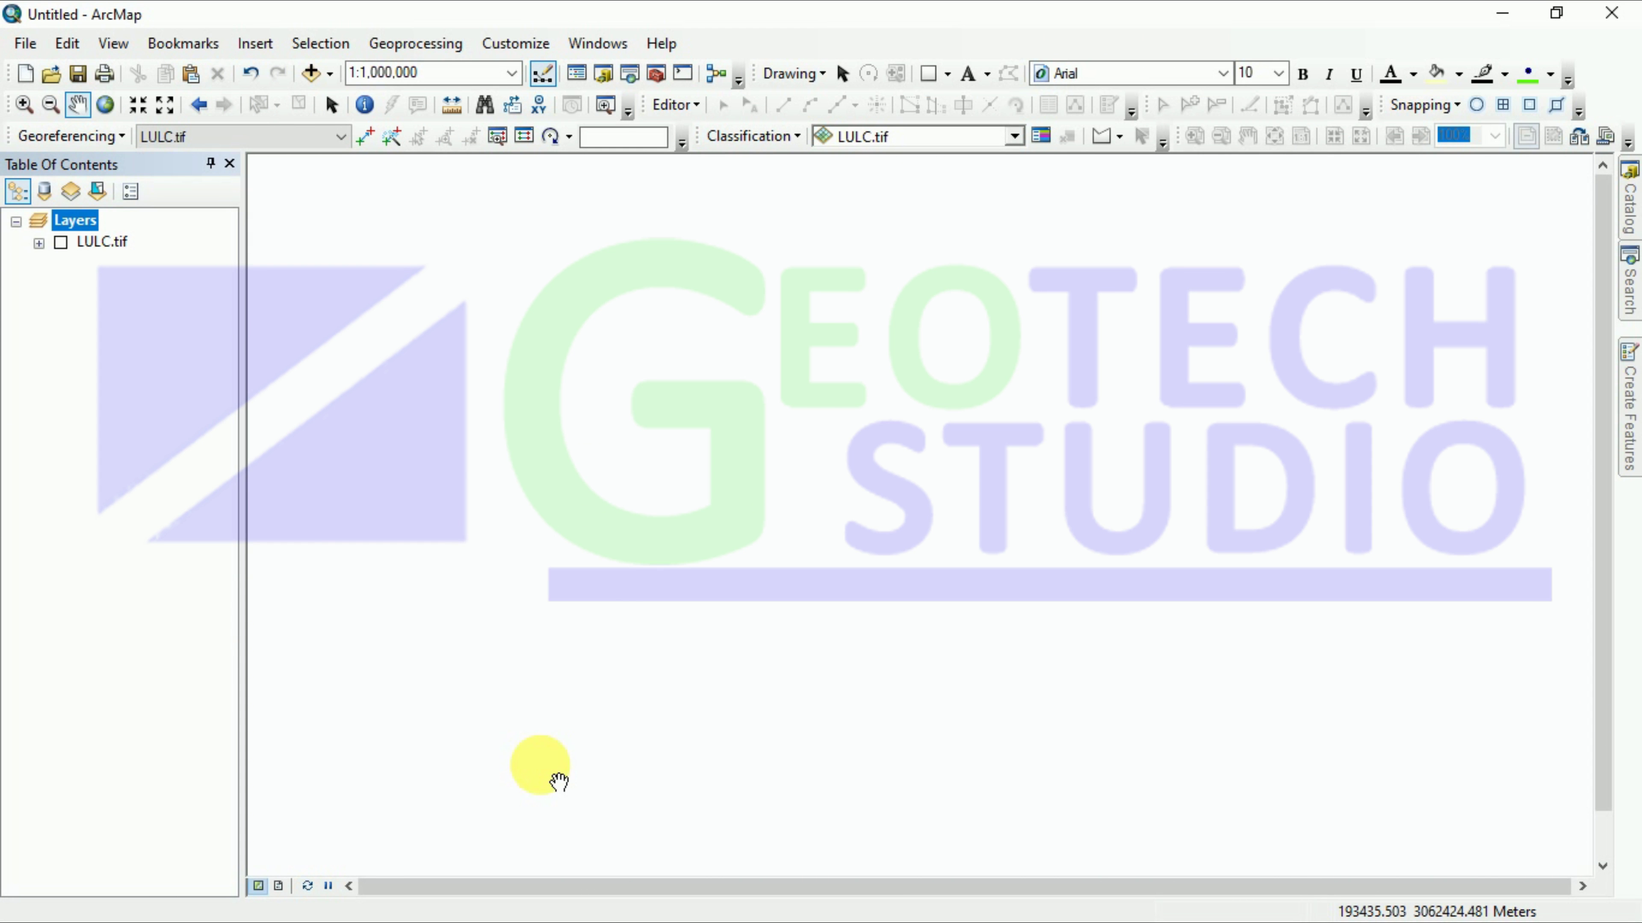
mouse_move(559, 781)
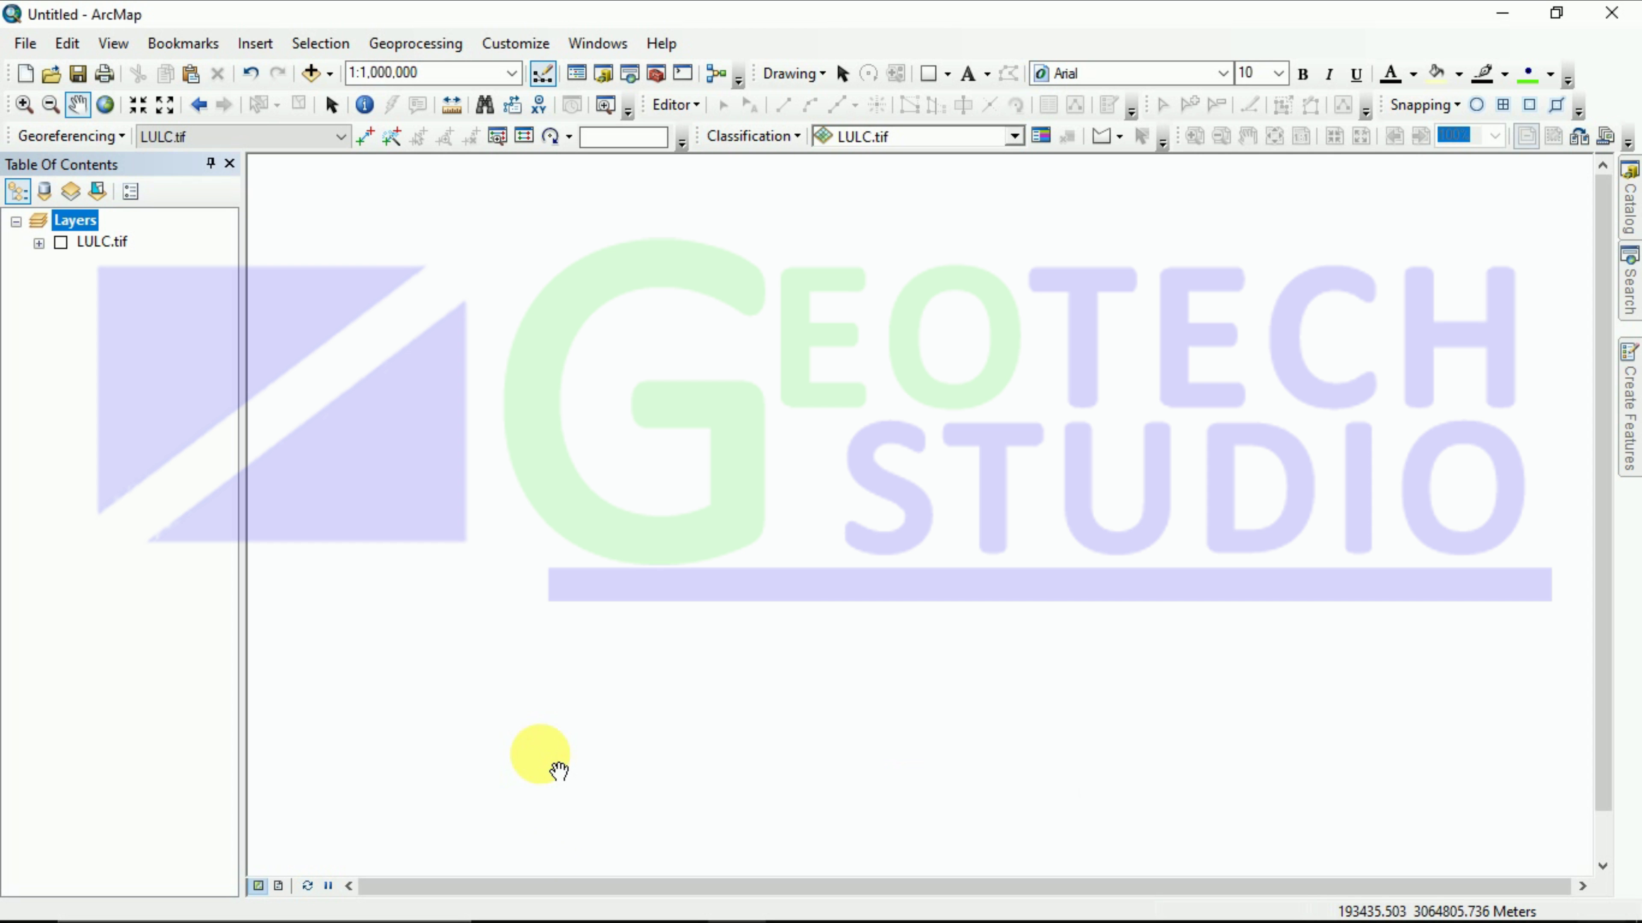
click(311, 73)
click(613, 348)
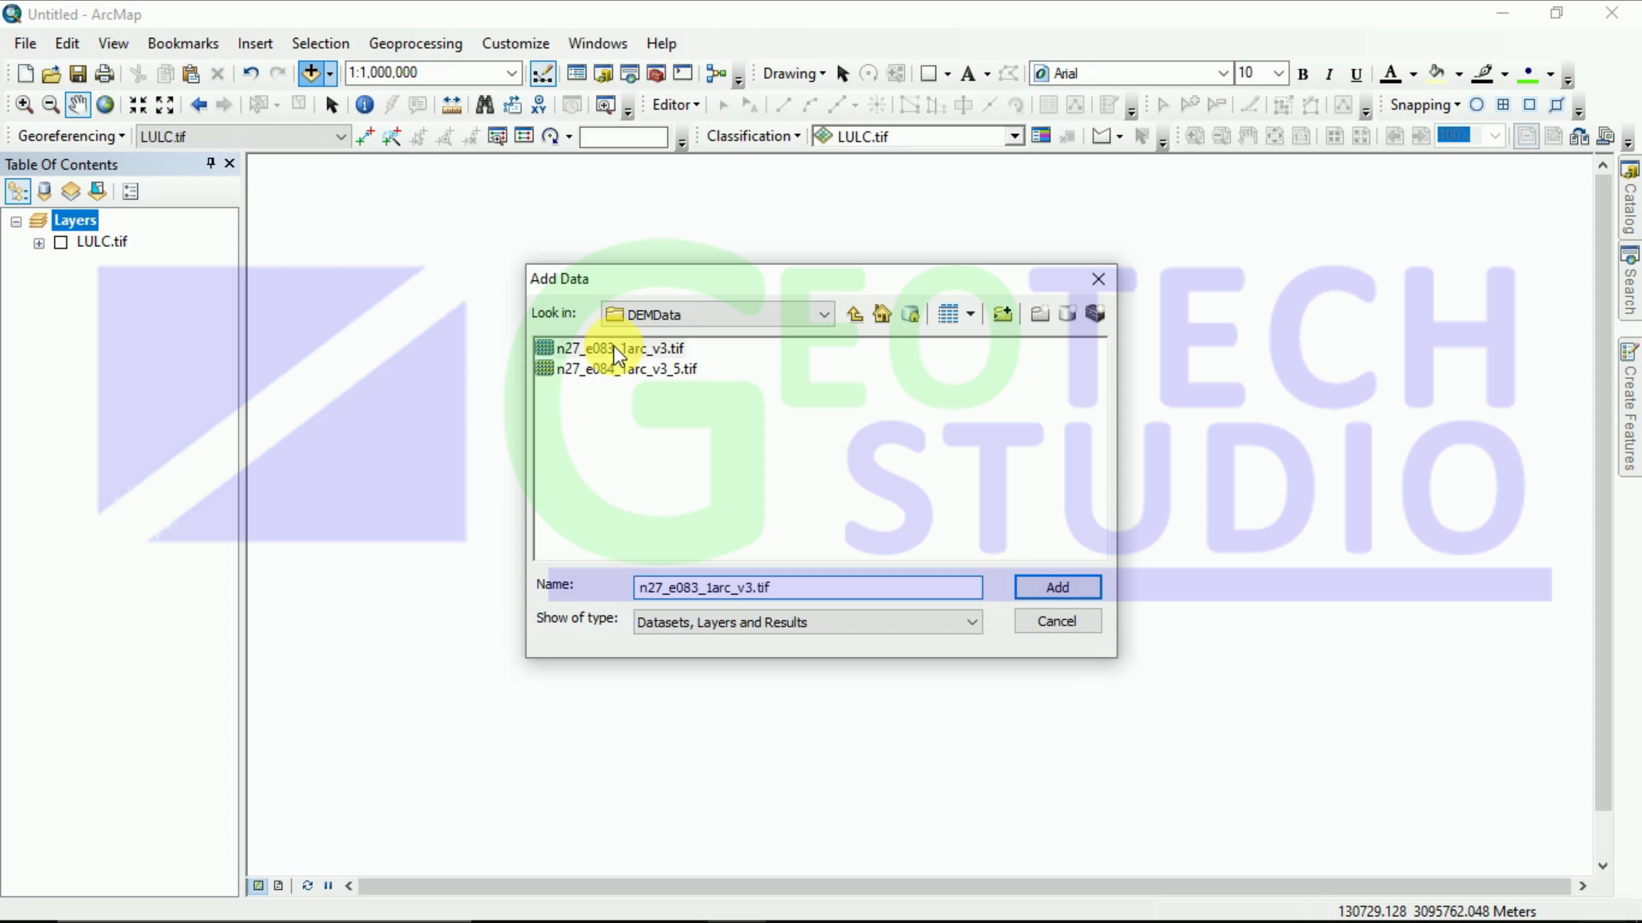
click(630, 370)
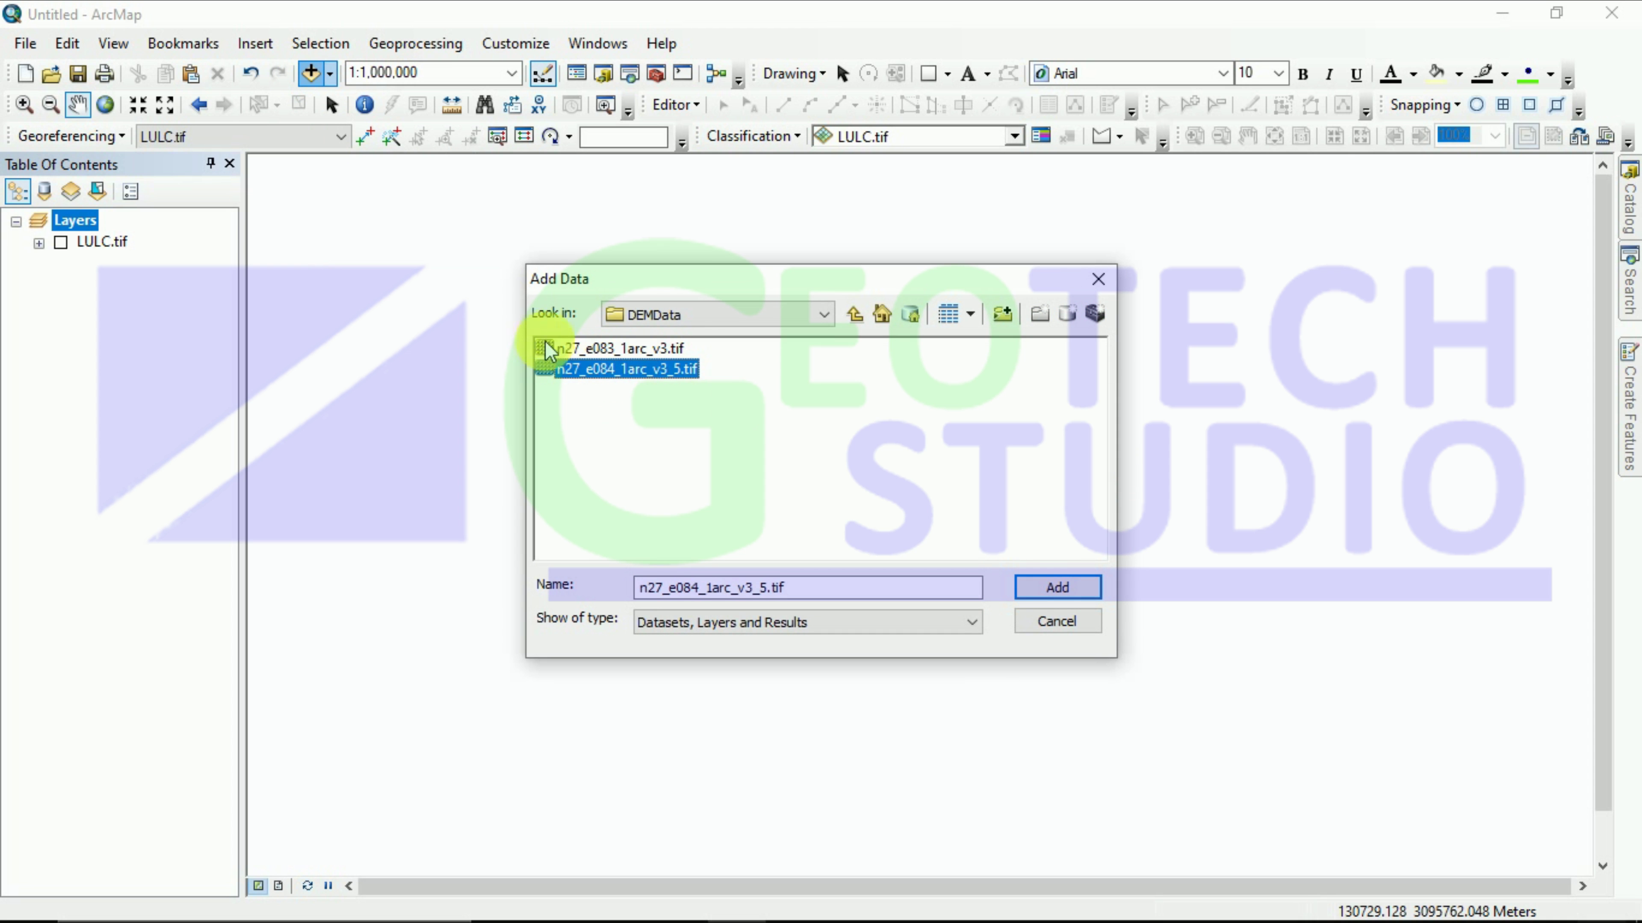
ctrl+click(566, 349)
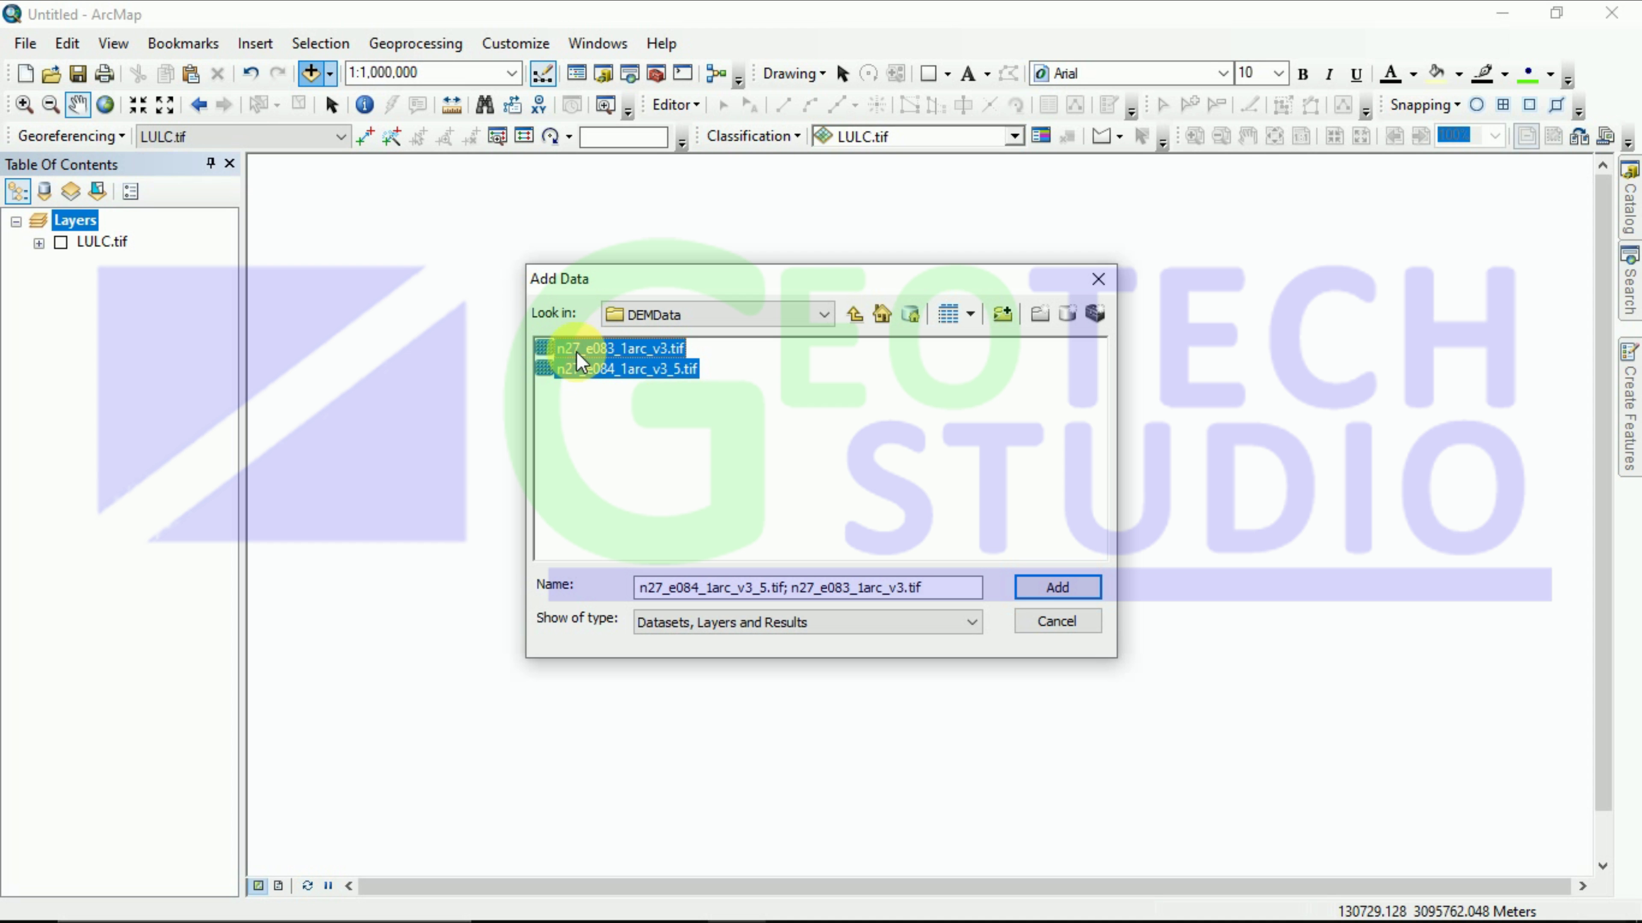
click(1057, 586)
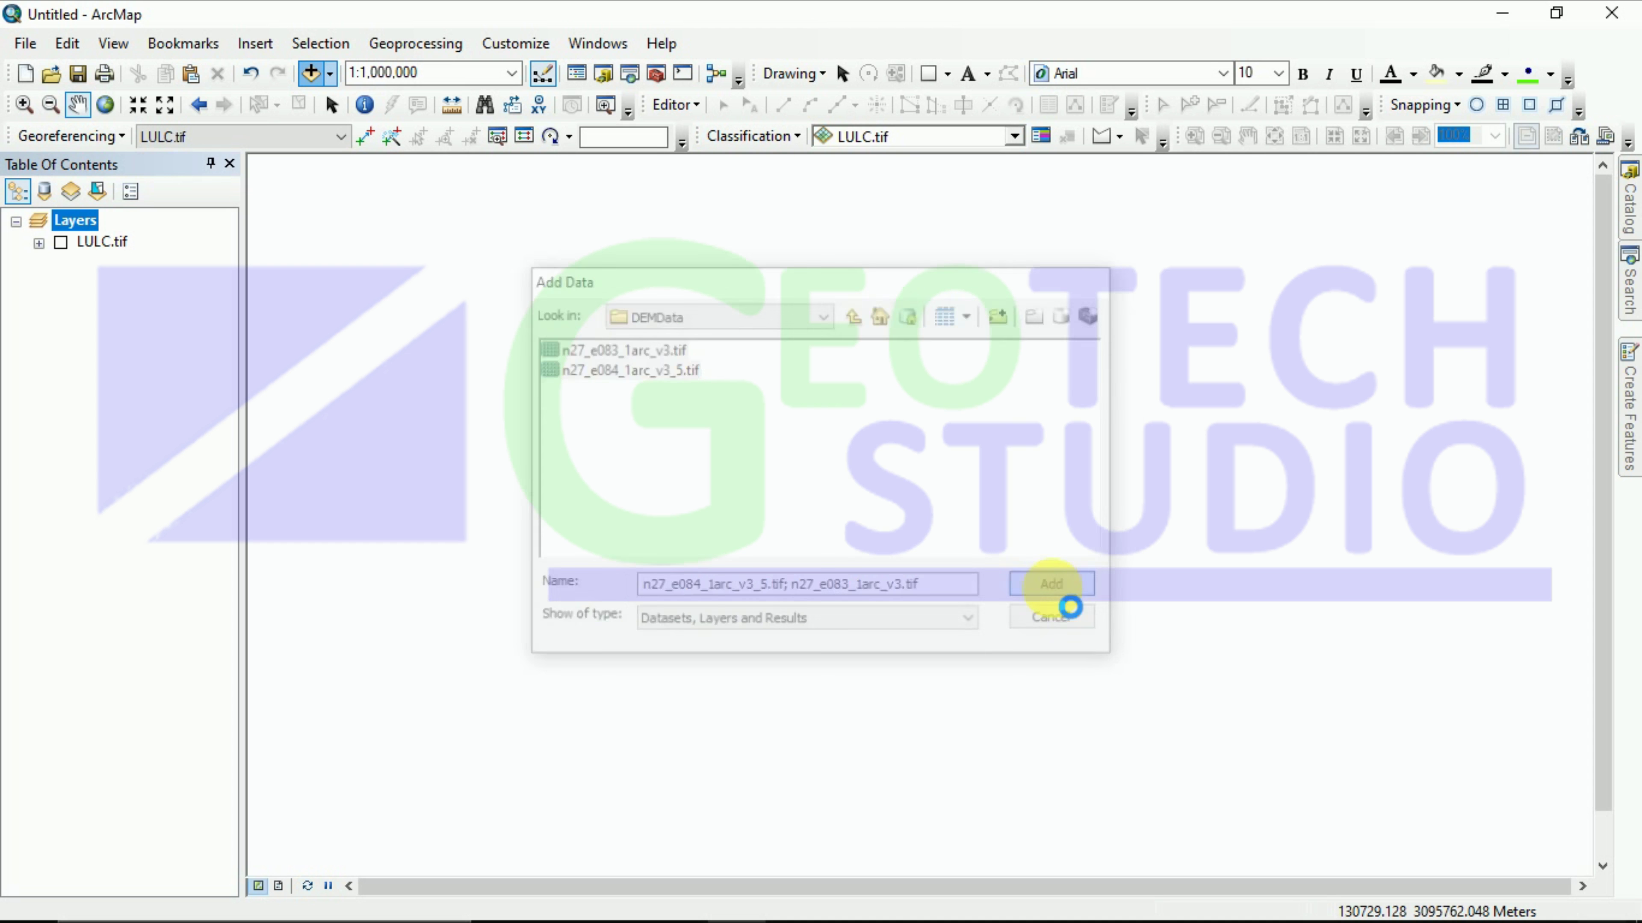
Step: Examine the extent of the two DEM tiles by switching their layers off and on again
drag(711, 708, 935, 535)
scroll(930, 534, down, 1)
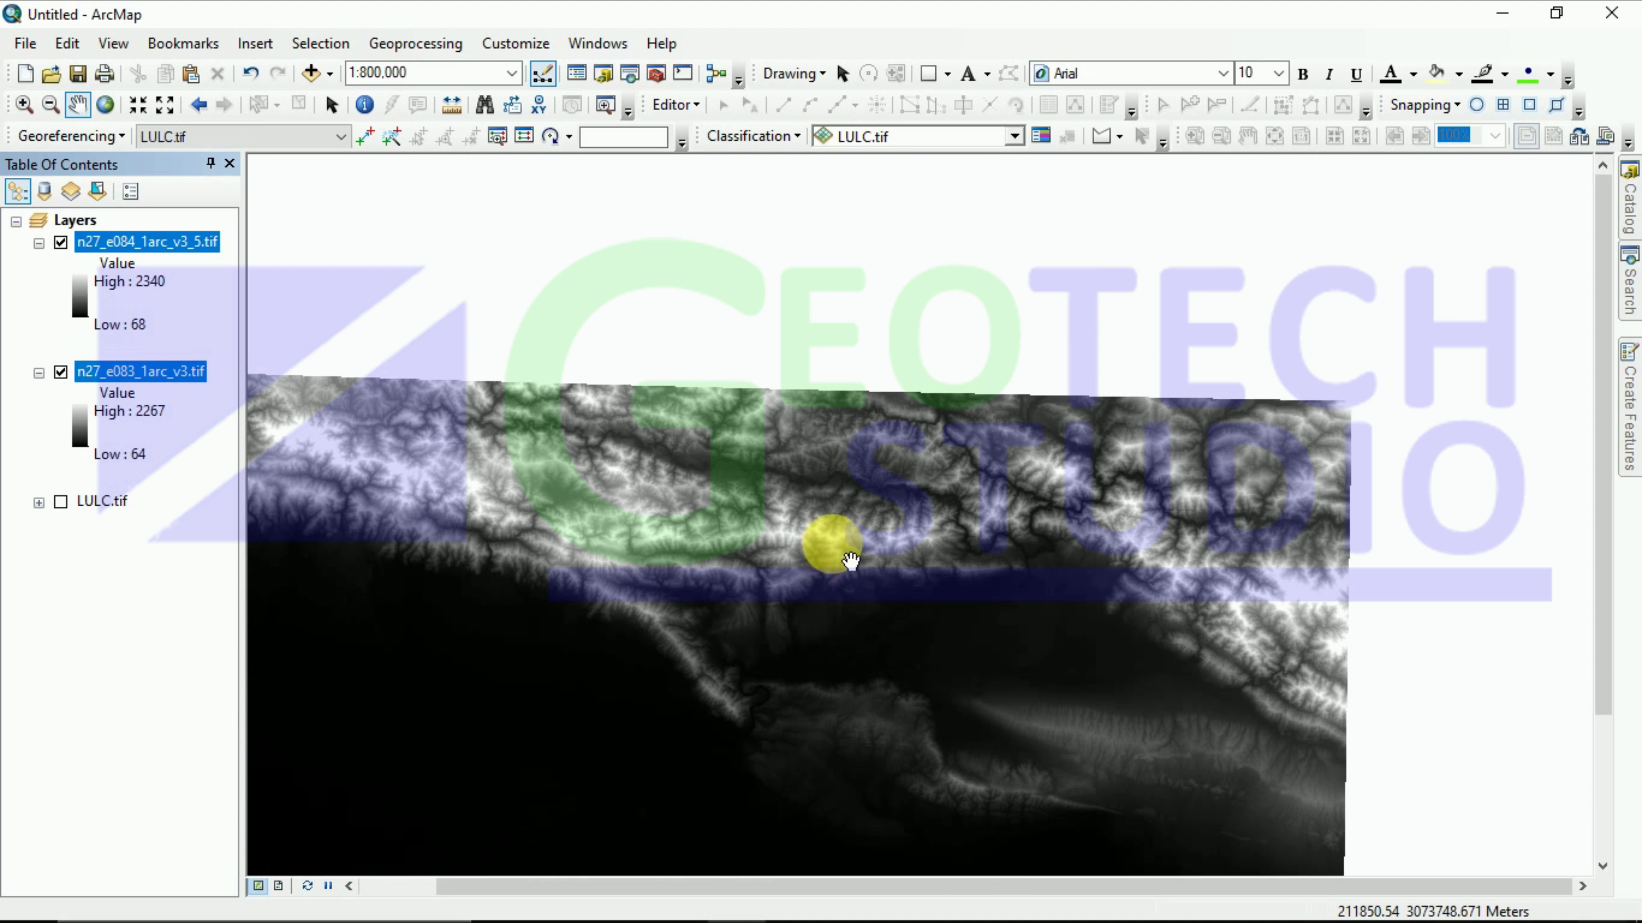
drag(706, 661, 869, 498)
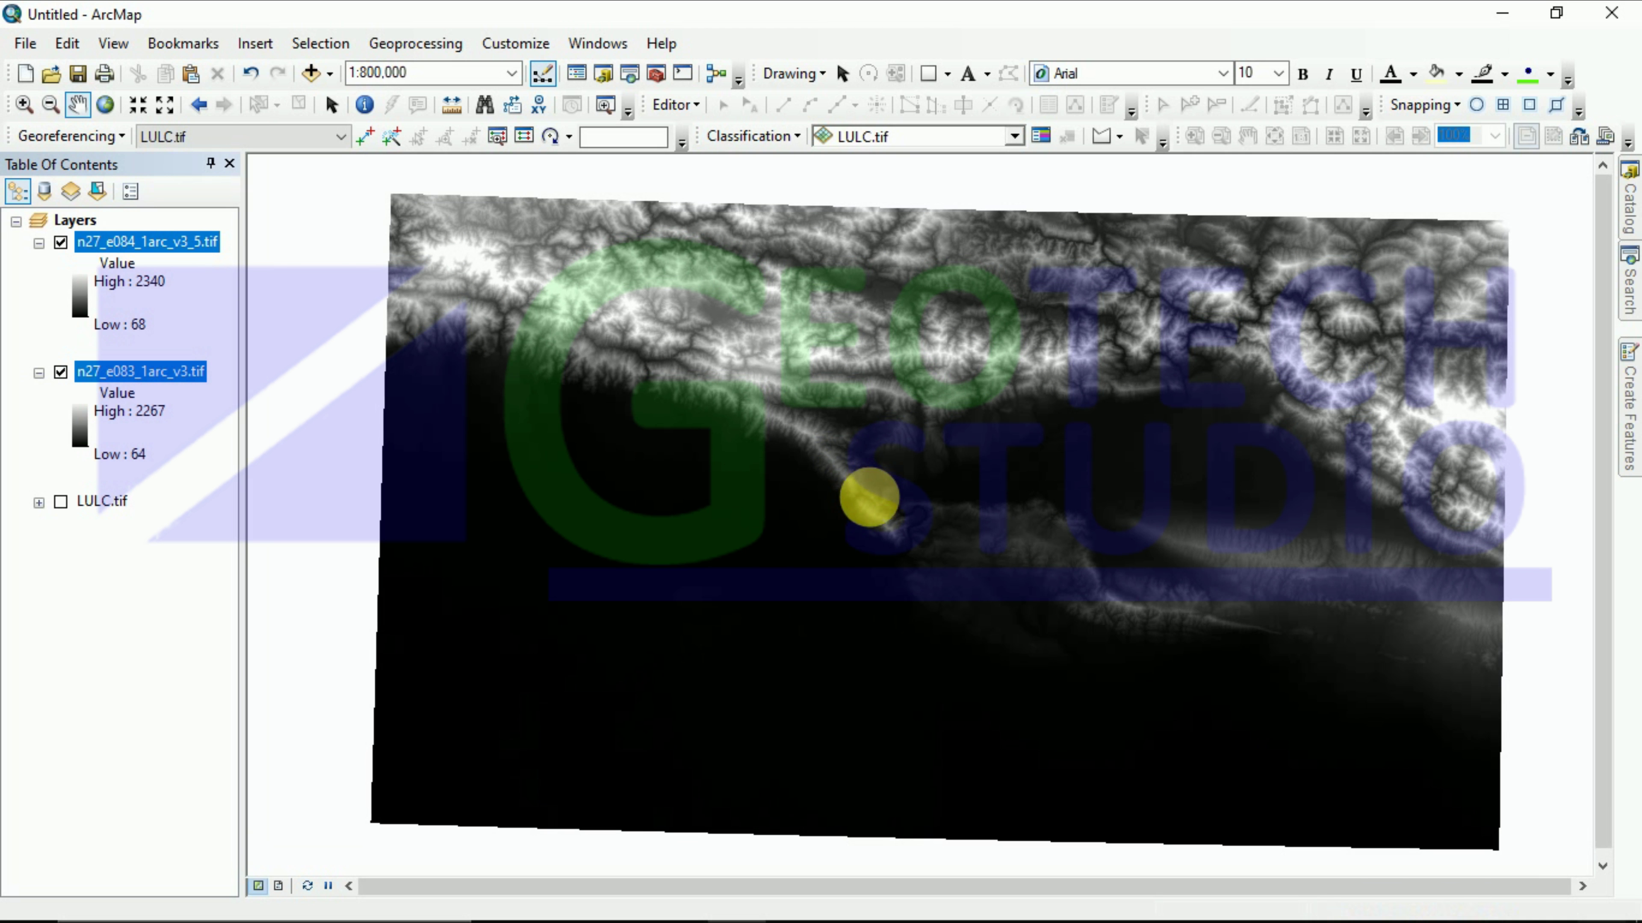
click(60, 244)
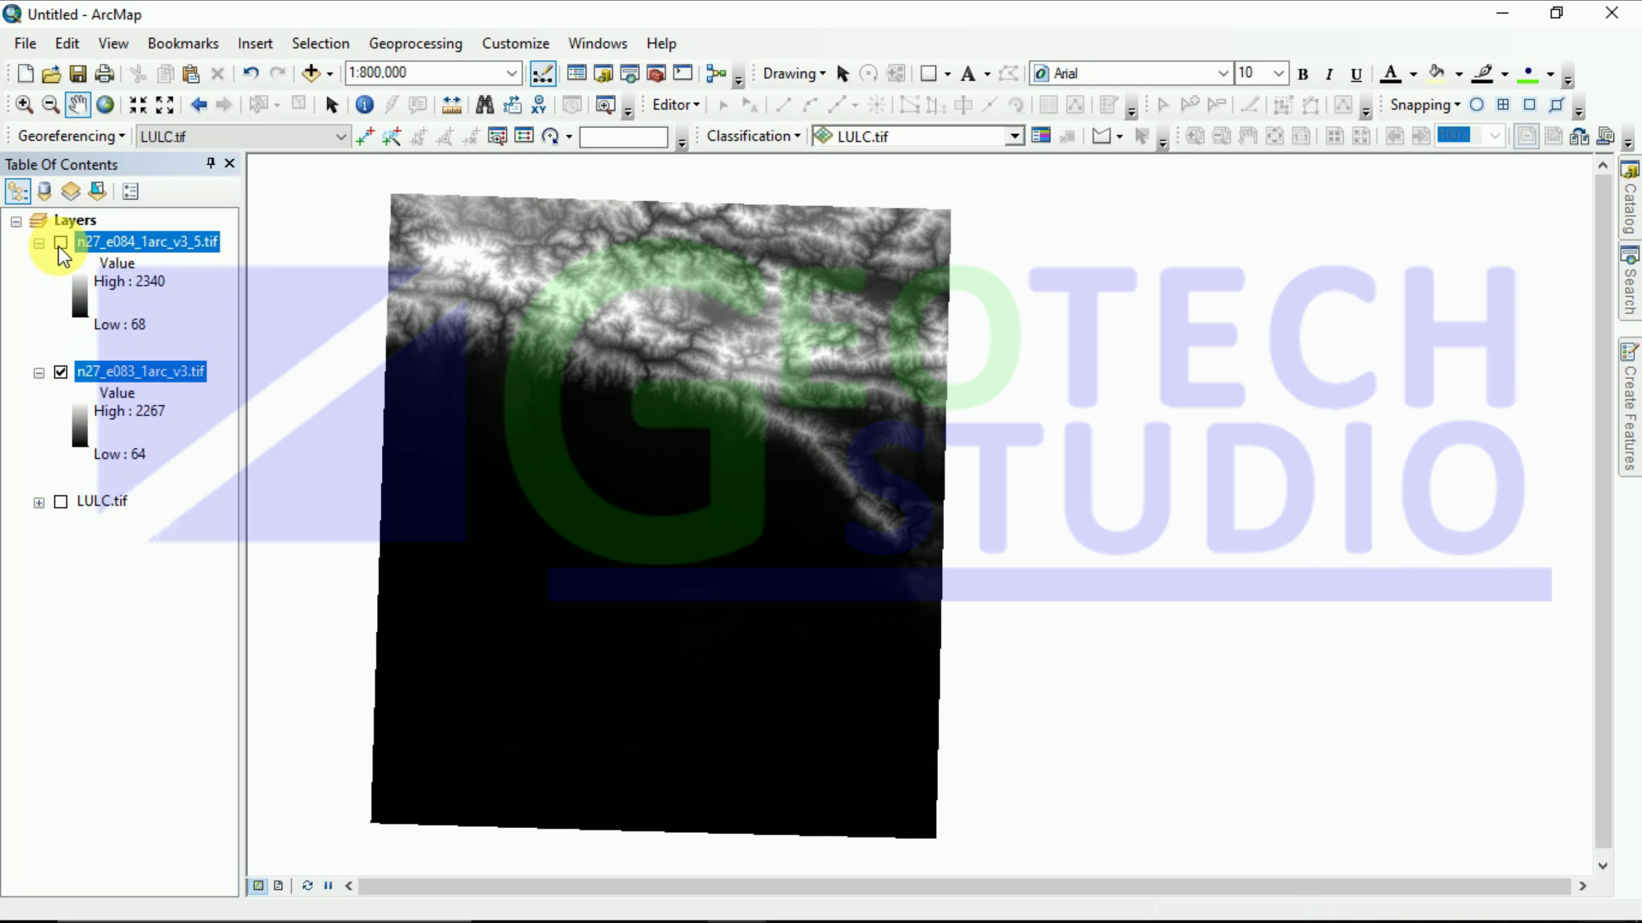
click(61, 244)
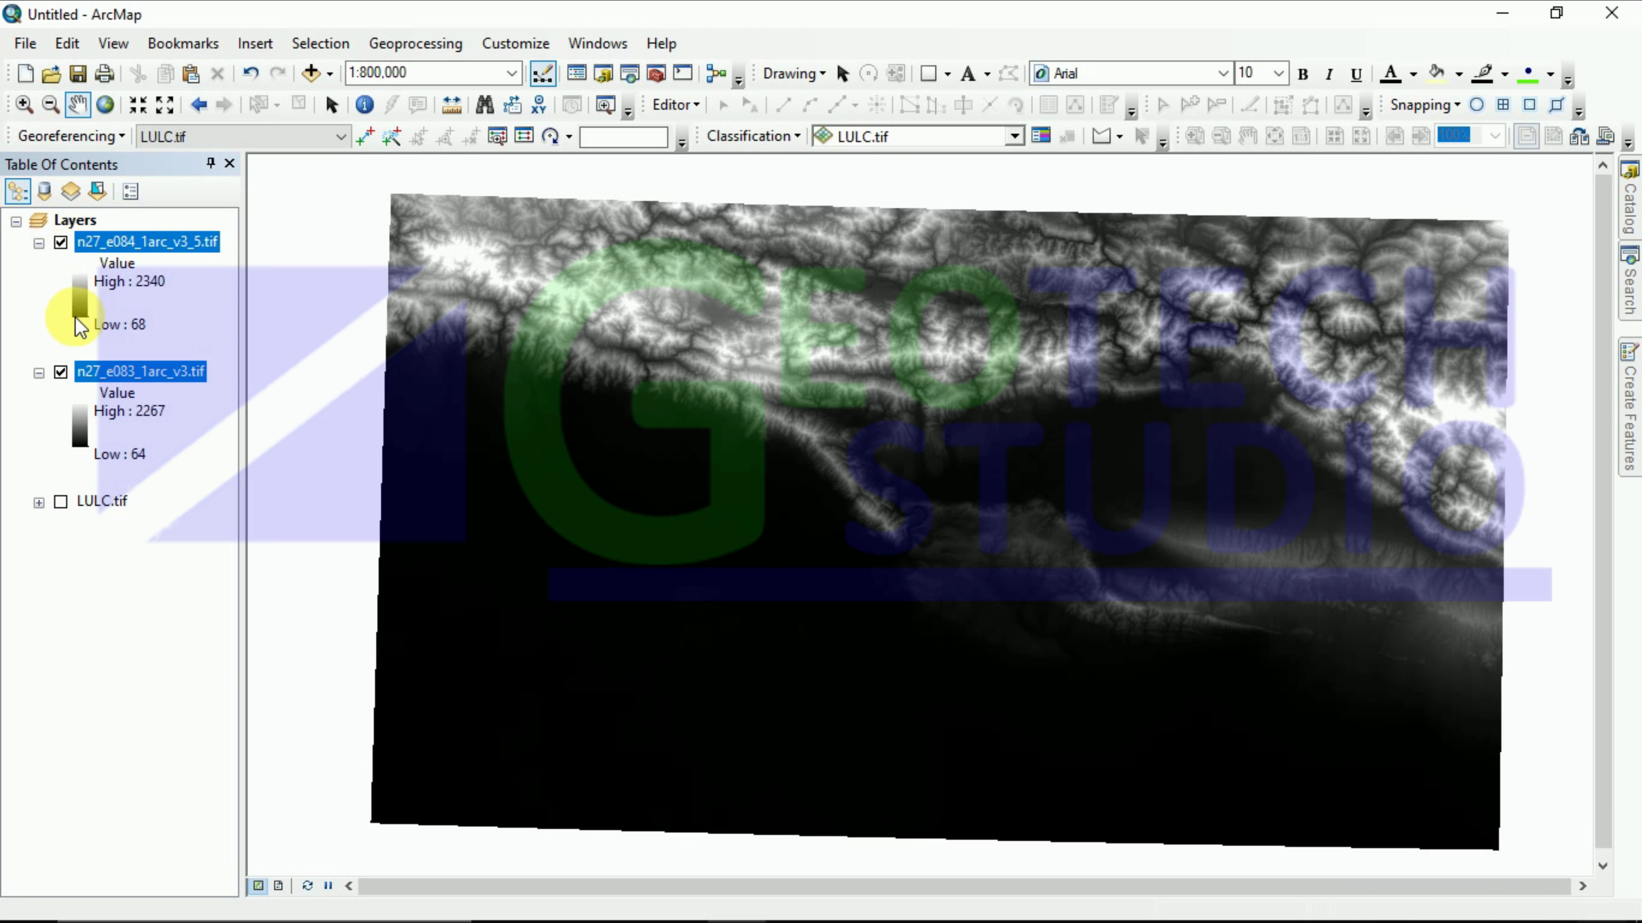
click(60, 373)
click(61, 244)
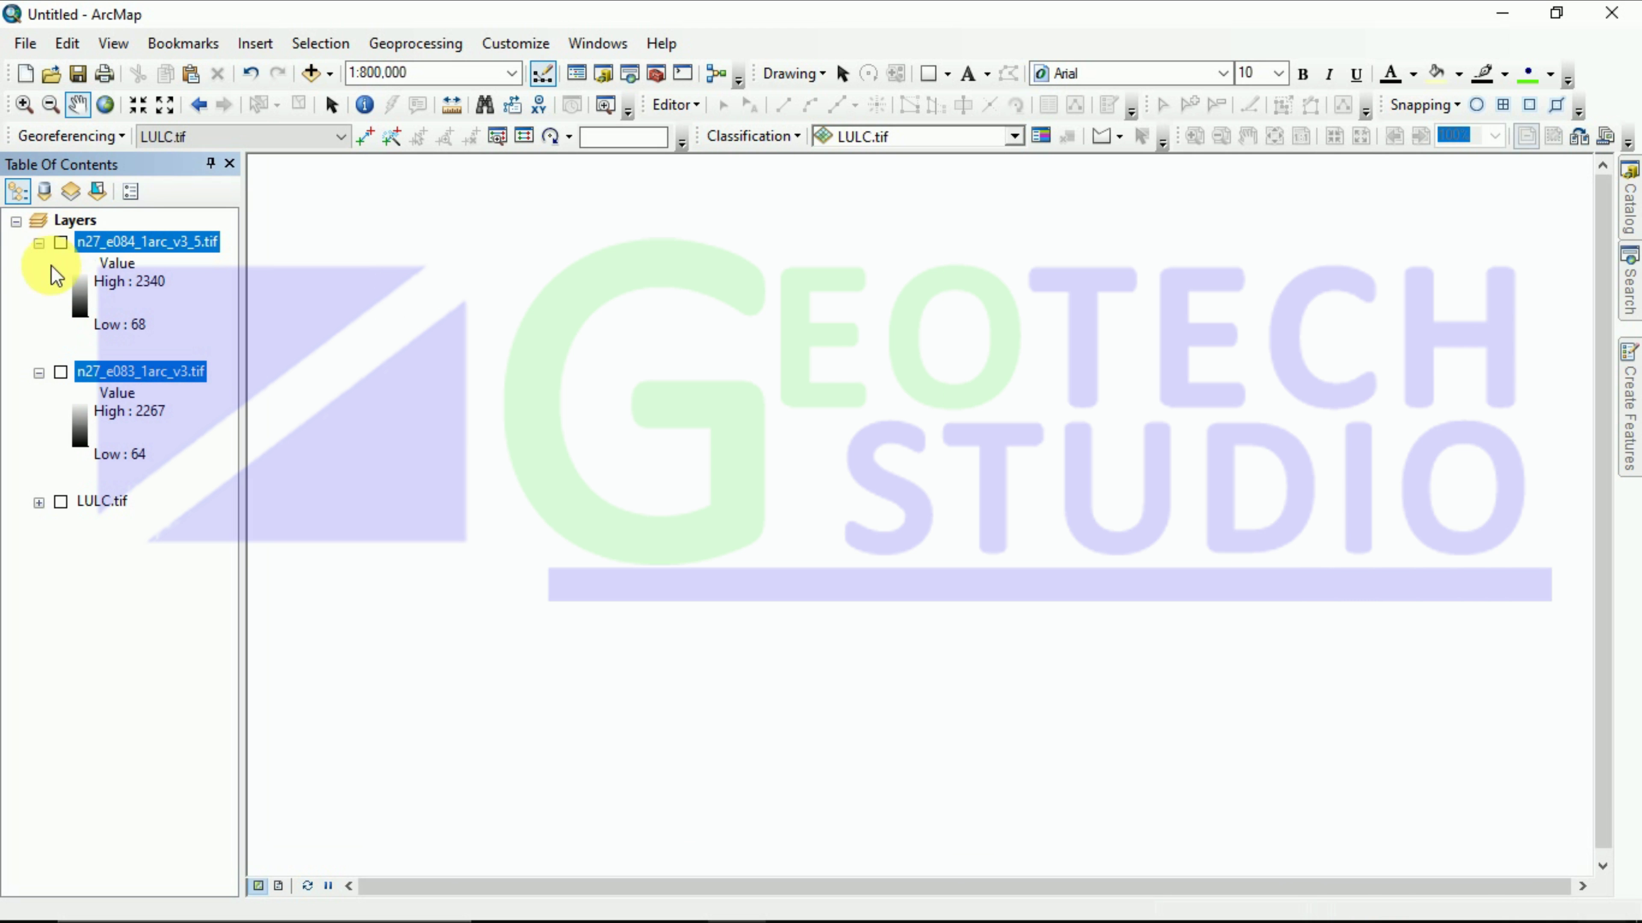
click(61, 373)
click(60, 244)
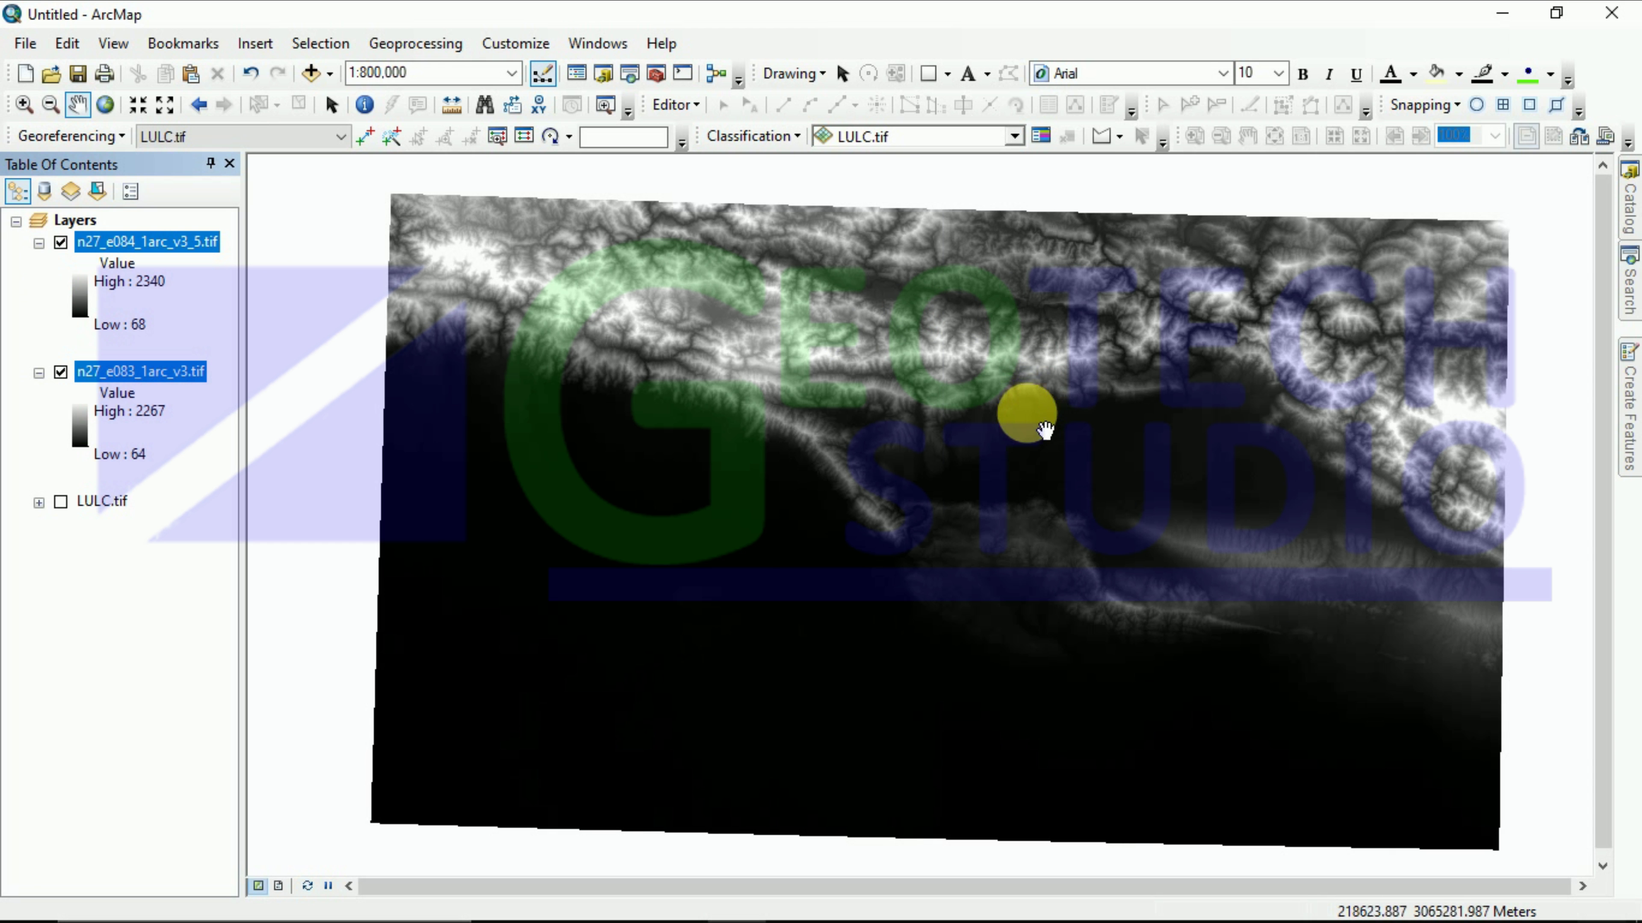
Step: Start adding data and go up from the F:\ArcSWAT Tutorials folder to the list of folder connections
click(313, 81)
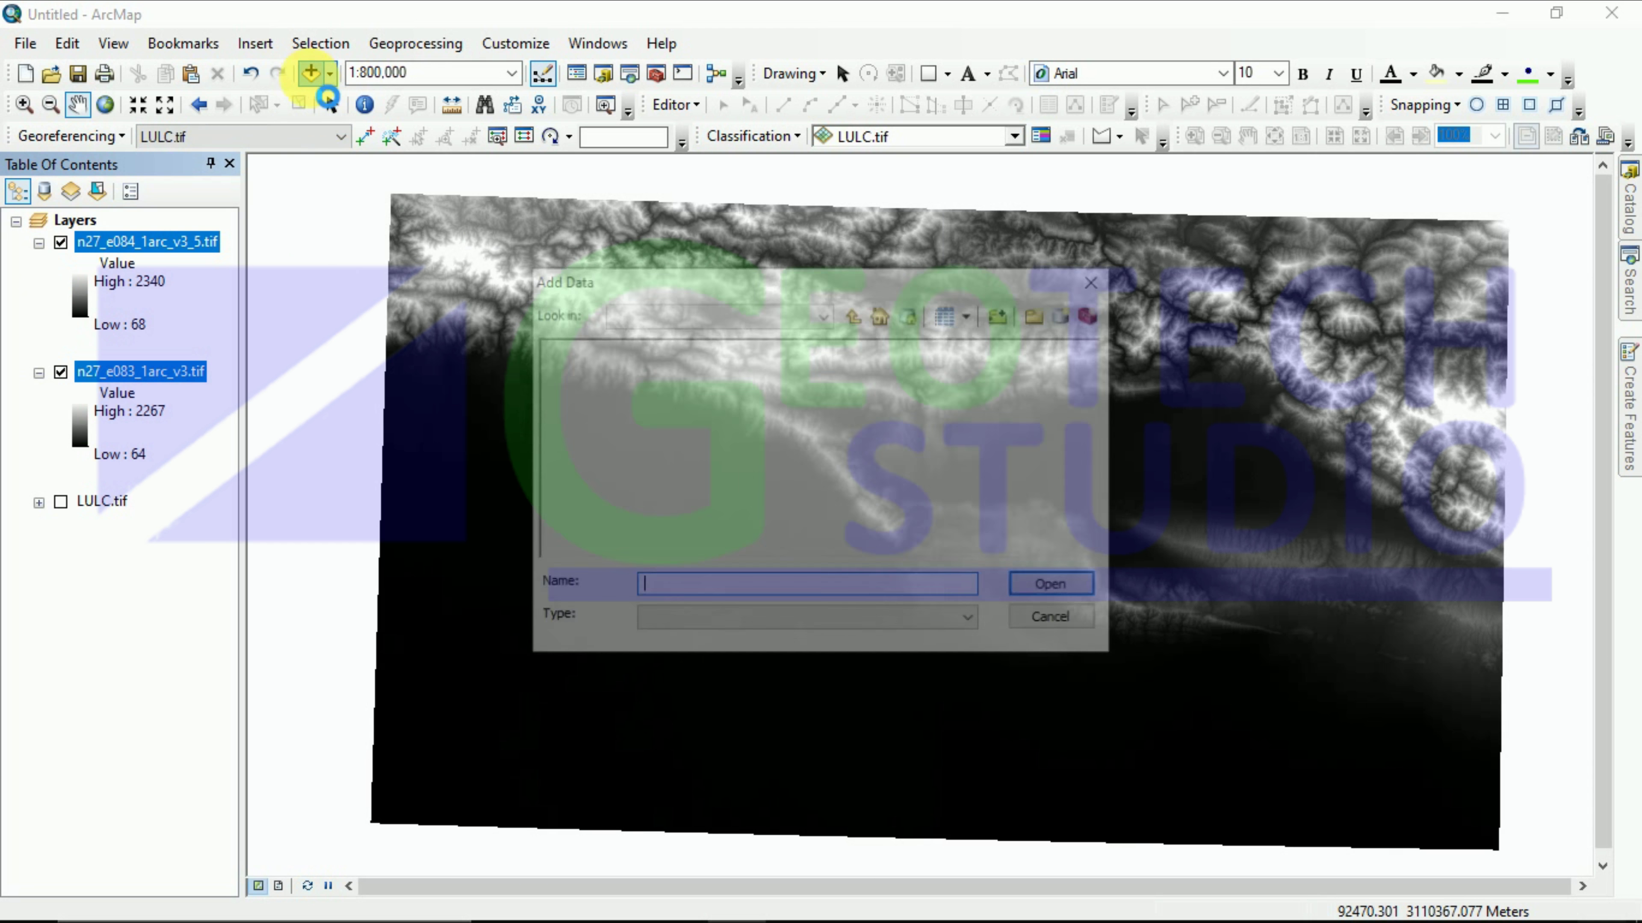
click(854, 315)
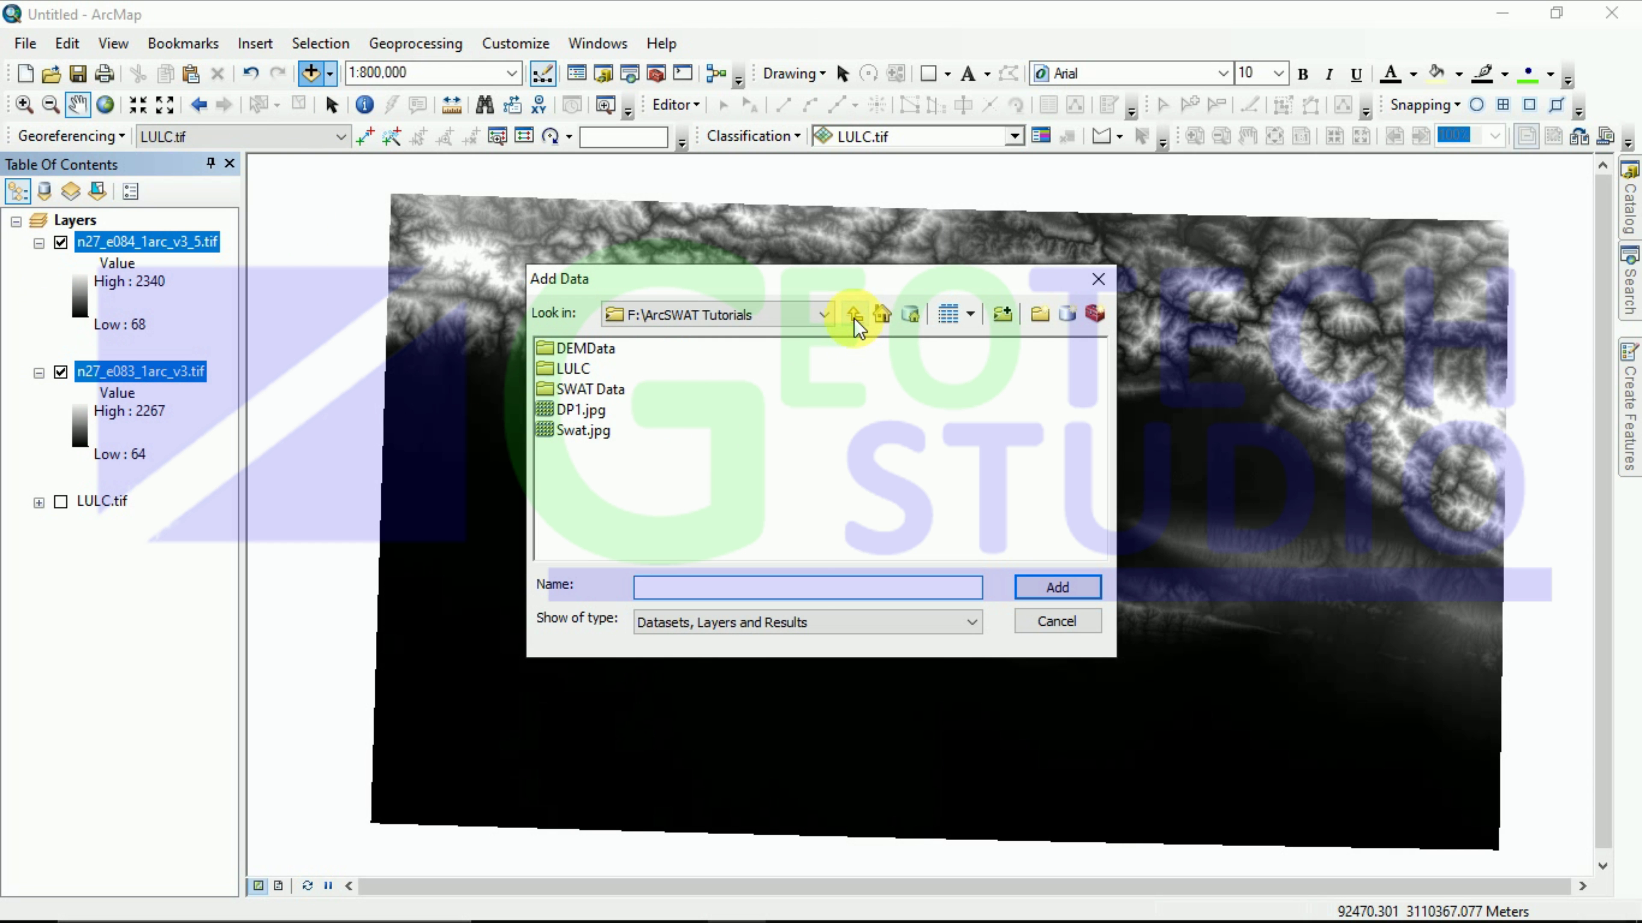
click(854, 315)
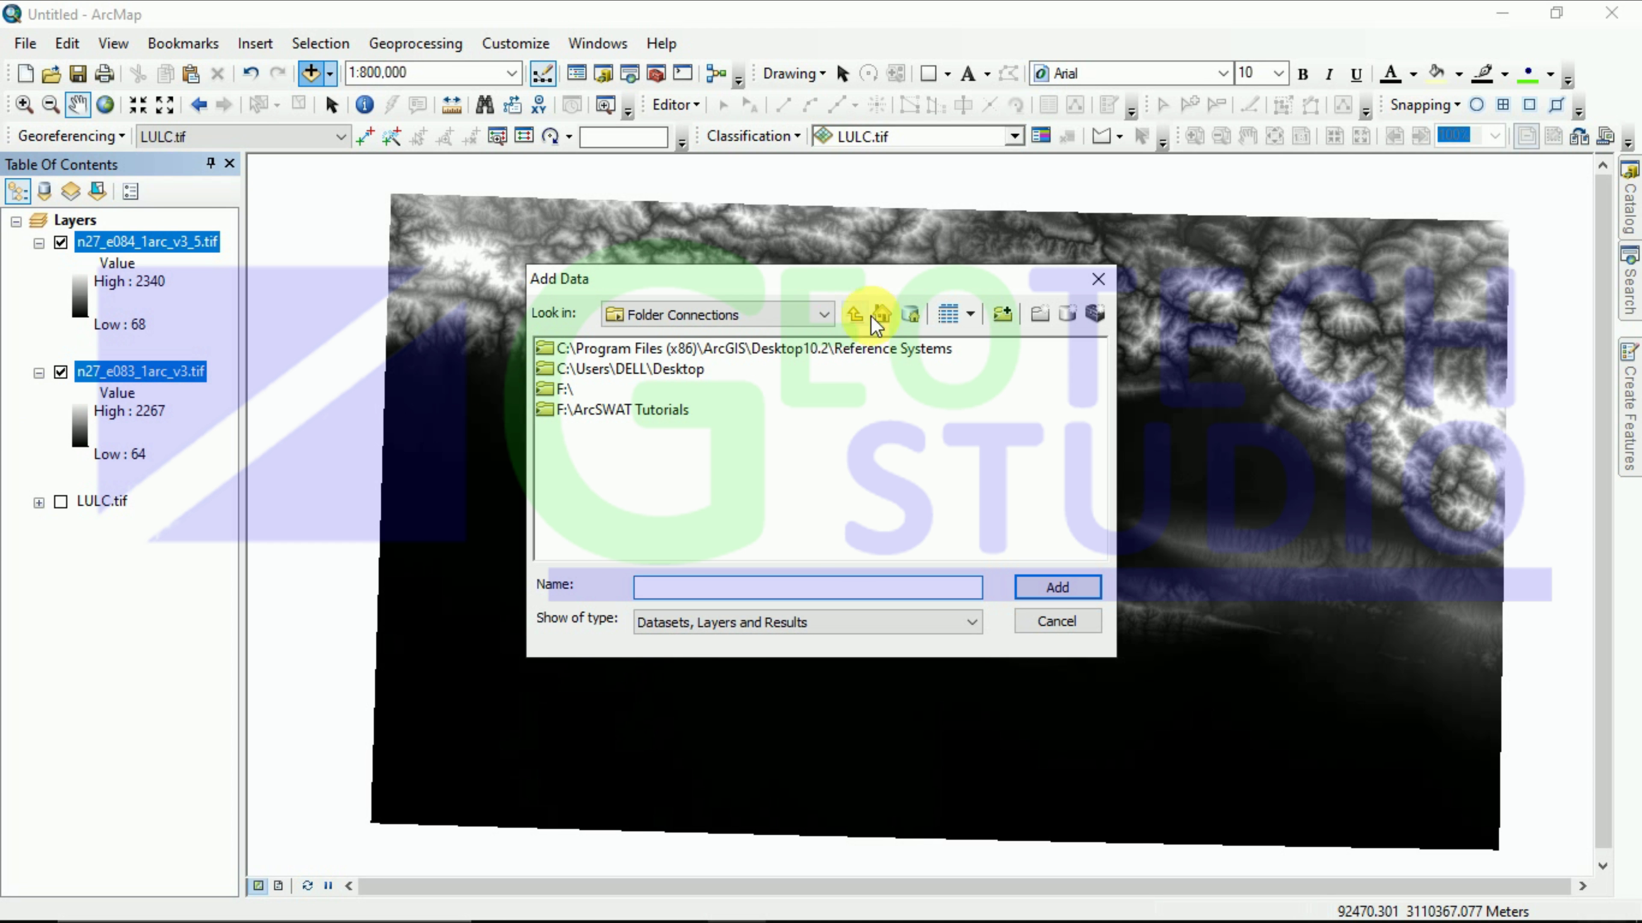
click(1002, 316)
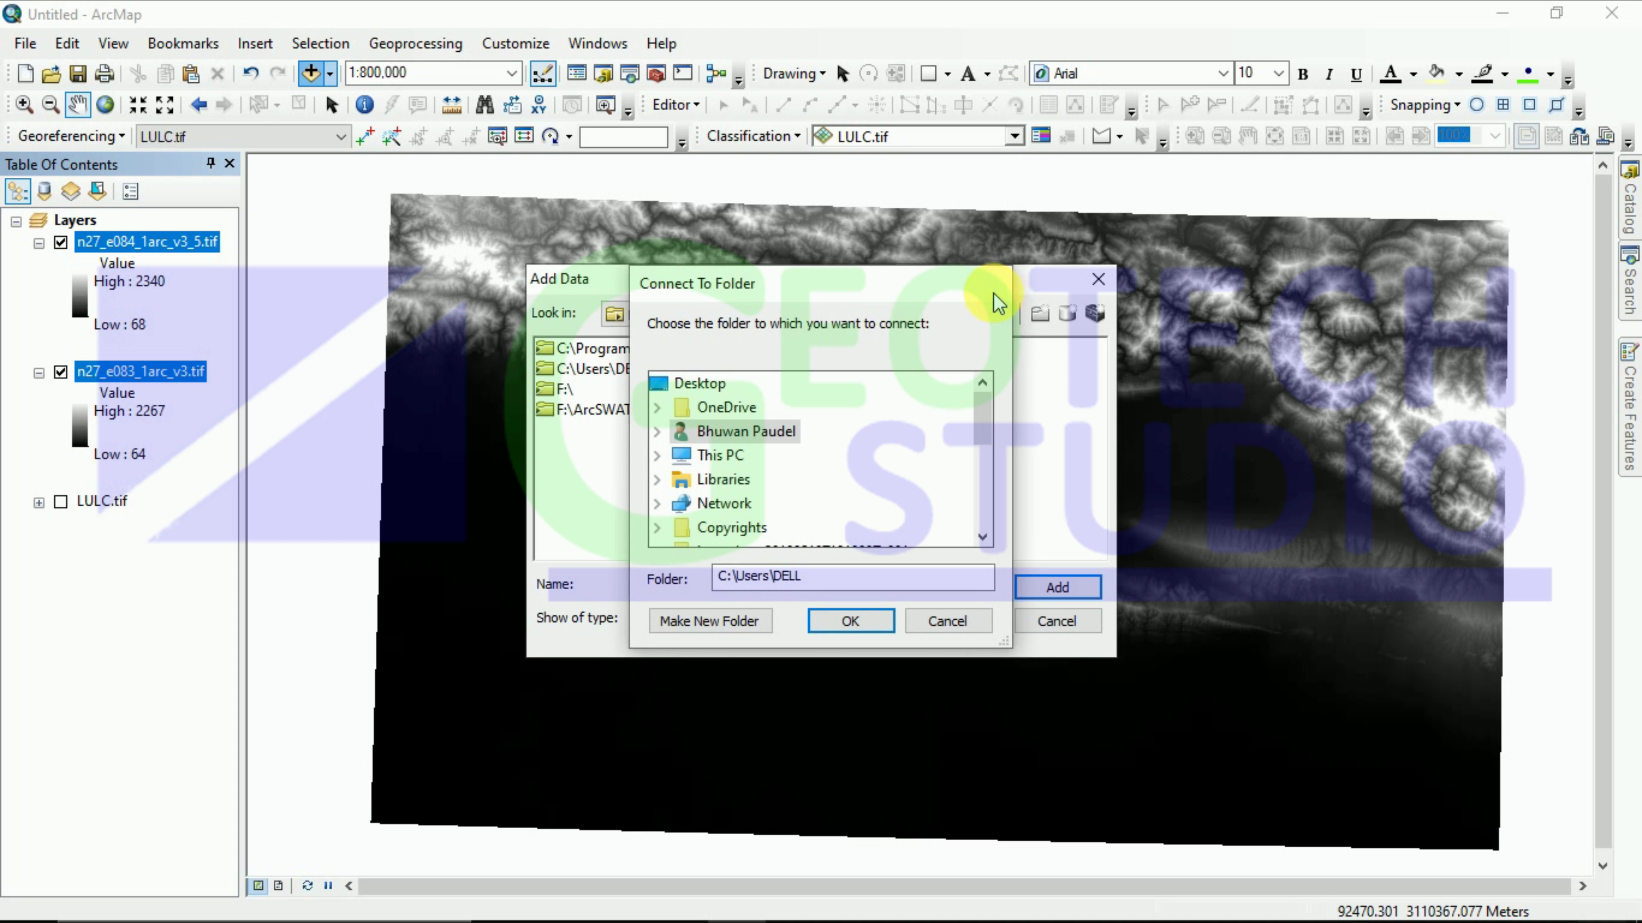
click(994, 282)
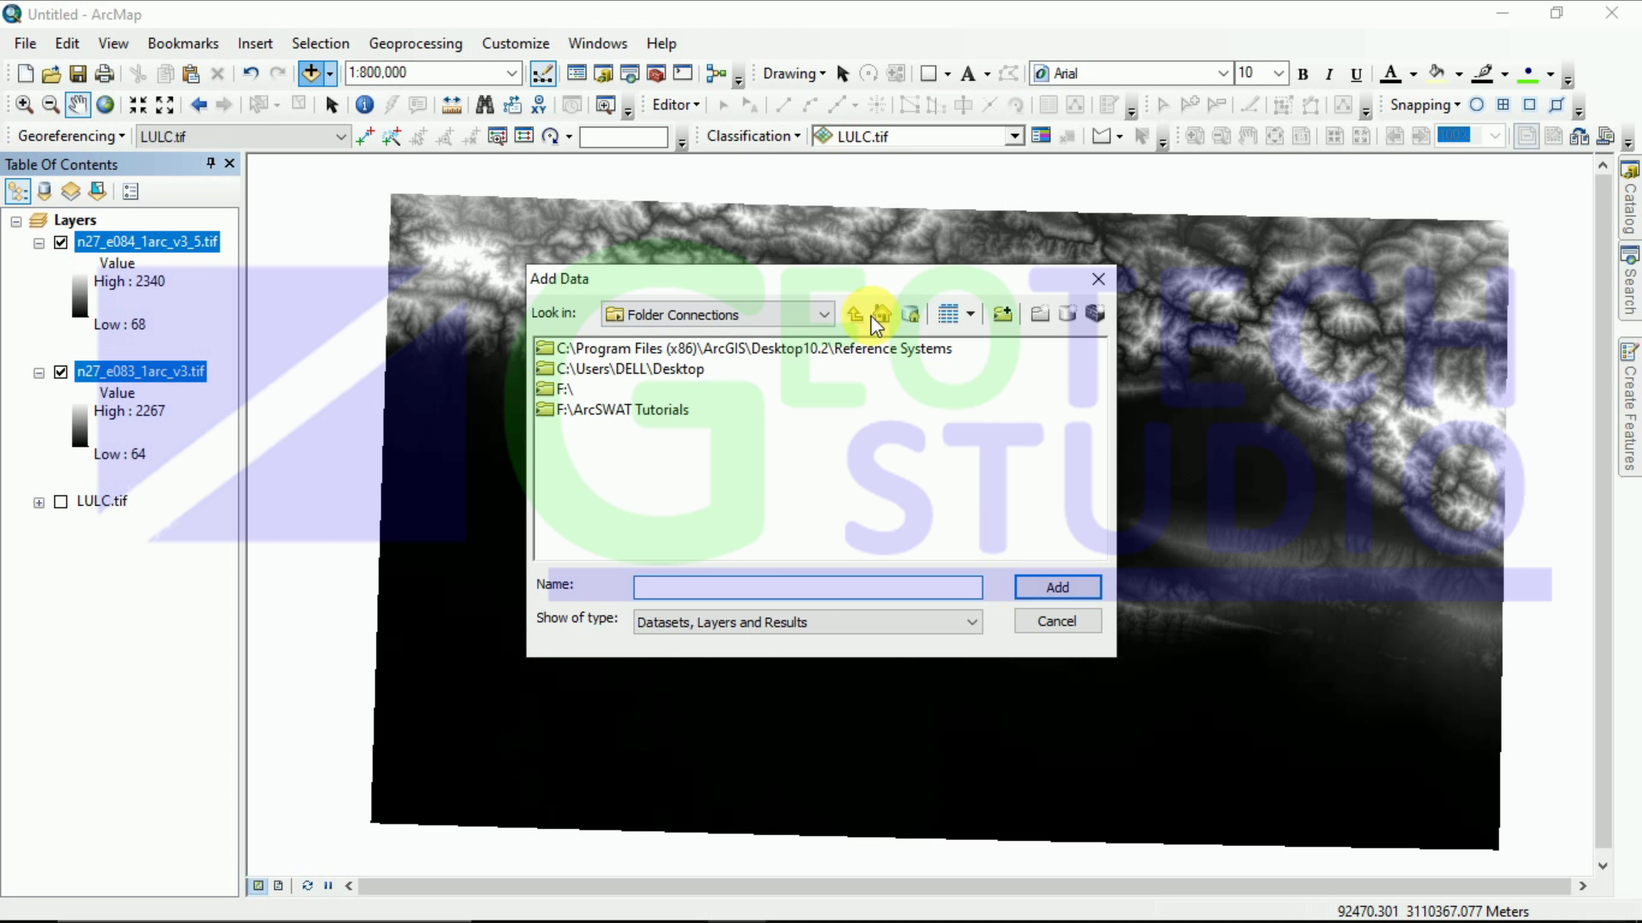
Step: Start a new folder connection and expand the folder tree down to C:\Program Files (x86)
click(1001, 315)
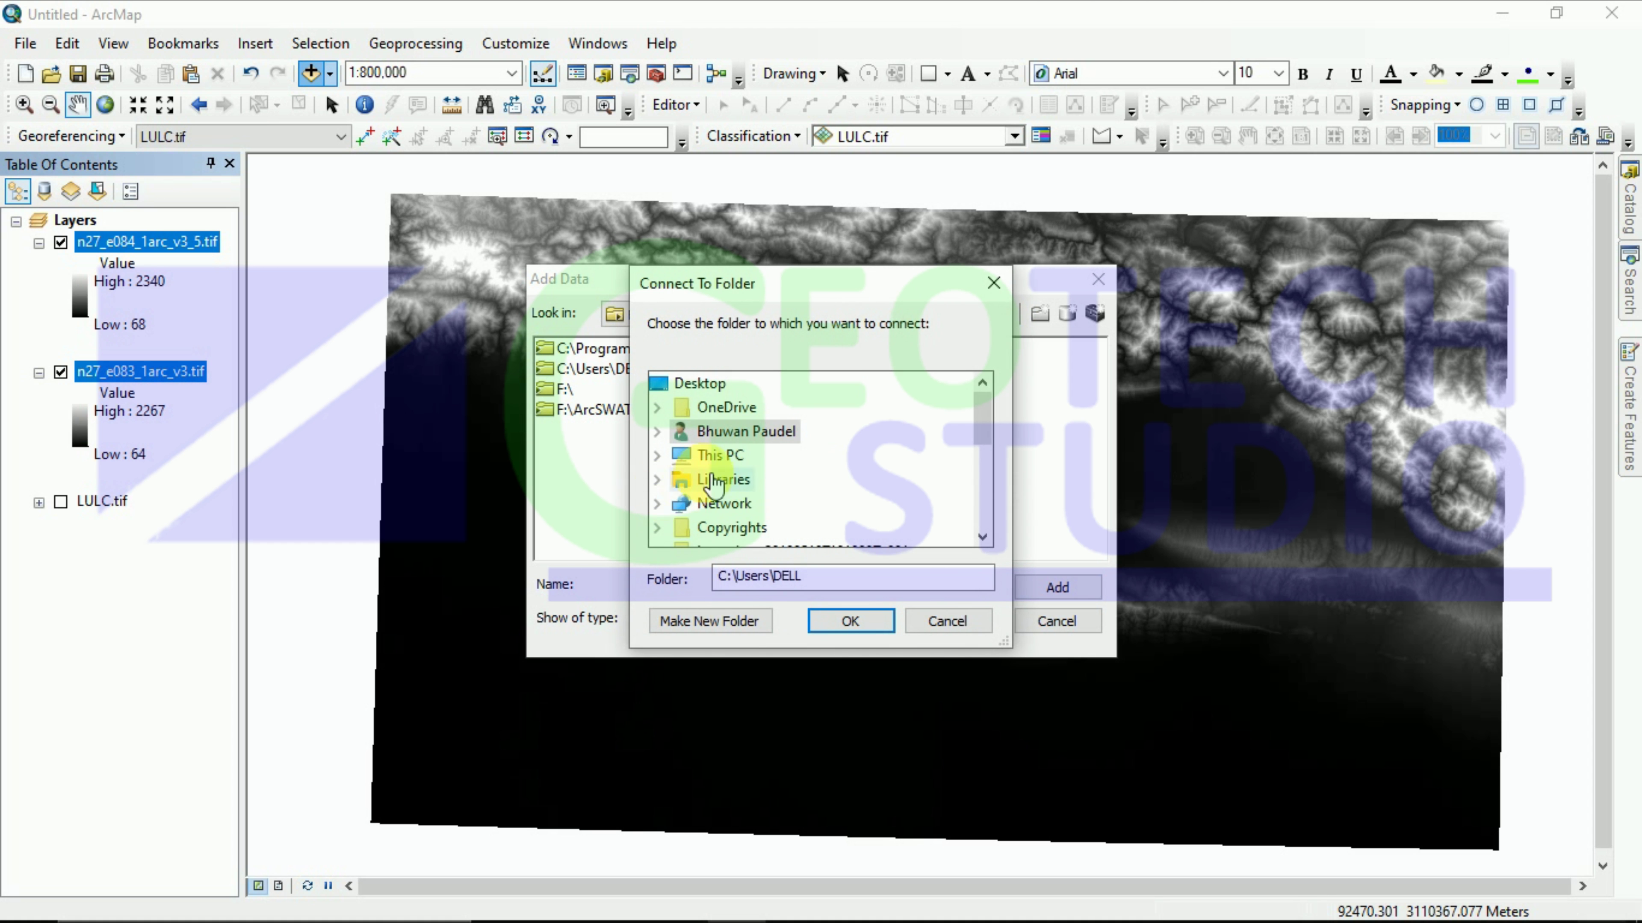
double_click(691, 457)
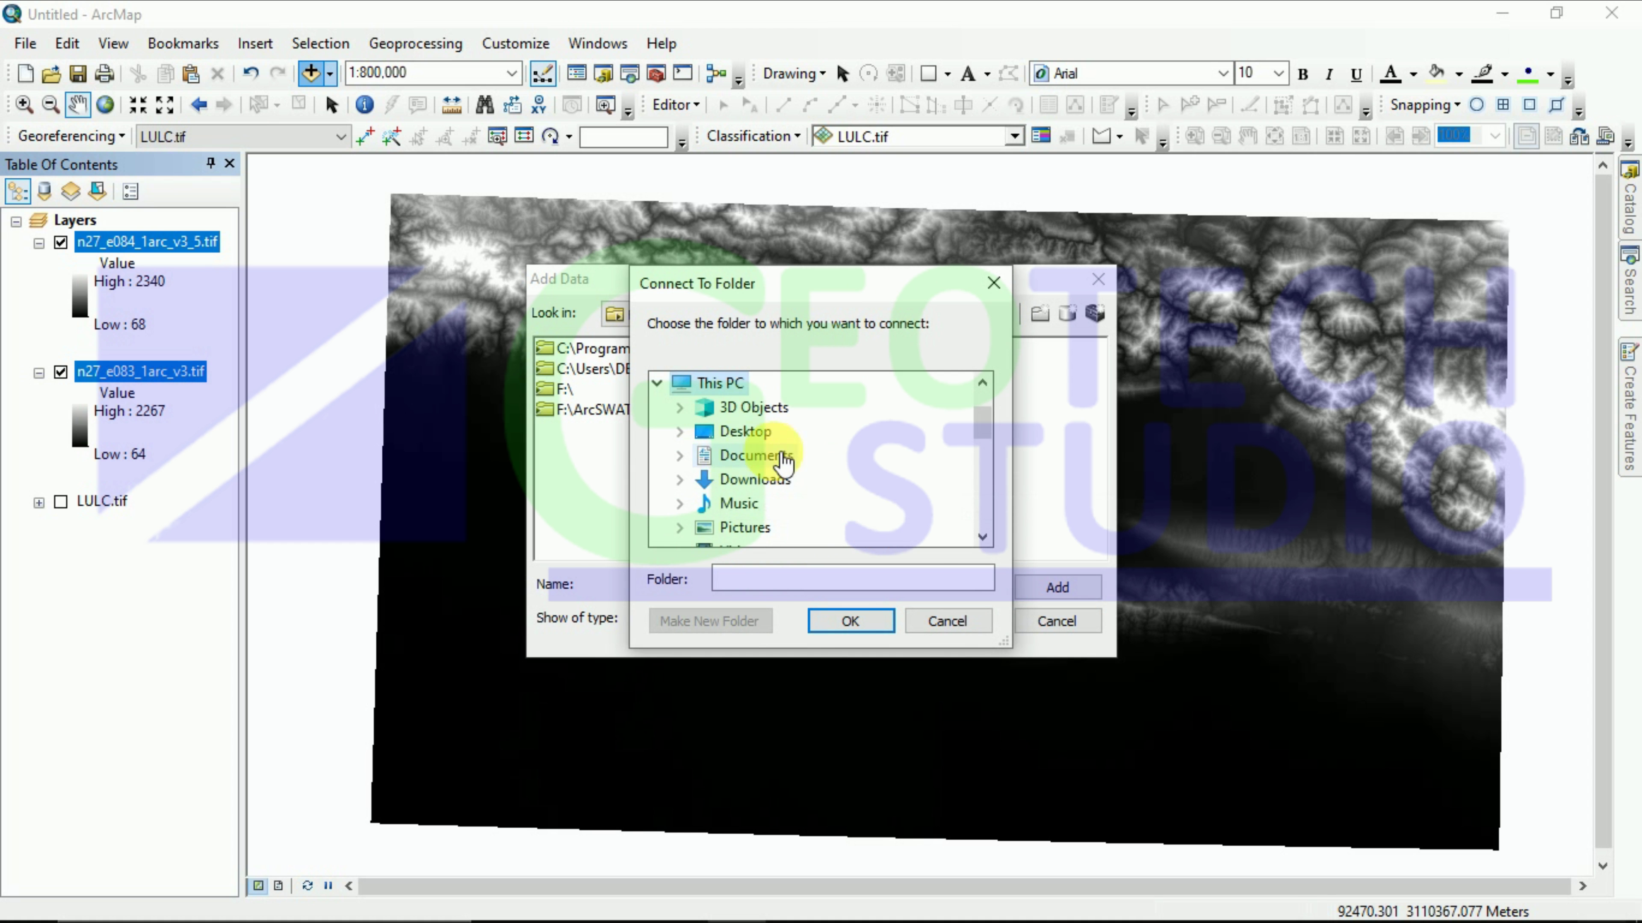
scroll(785, 460, down, 2)
double_click(763, 431)
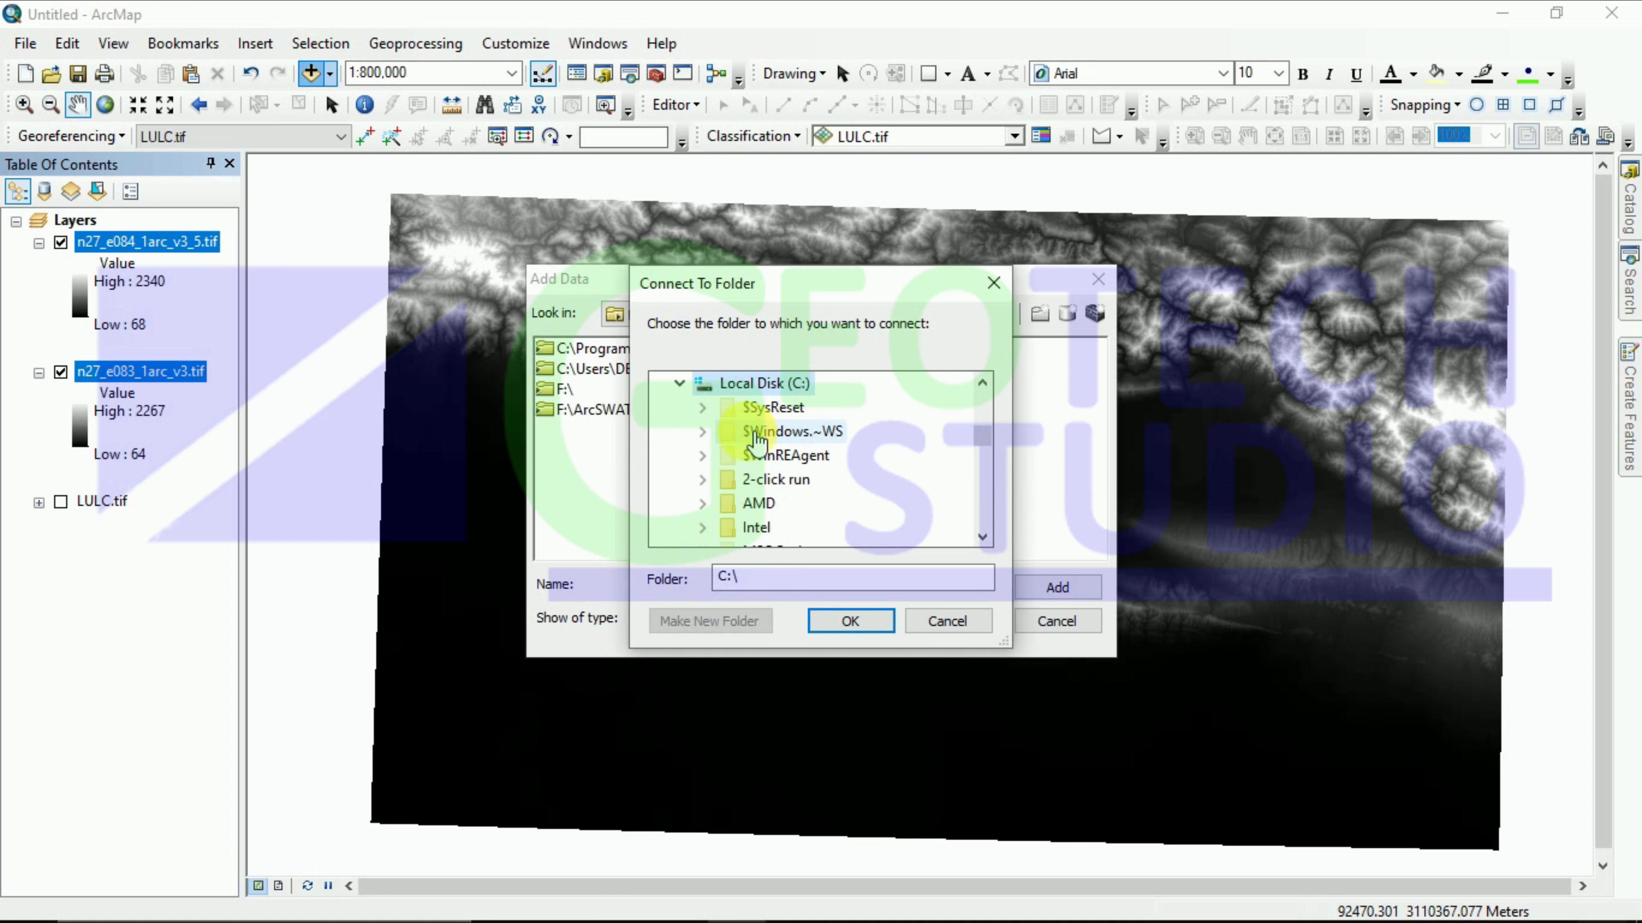
scroll(790, 499, down, 1)
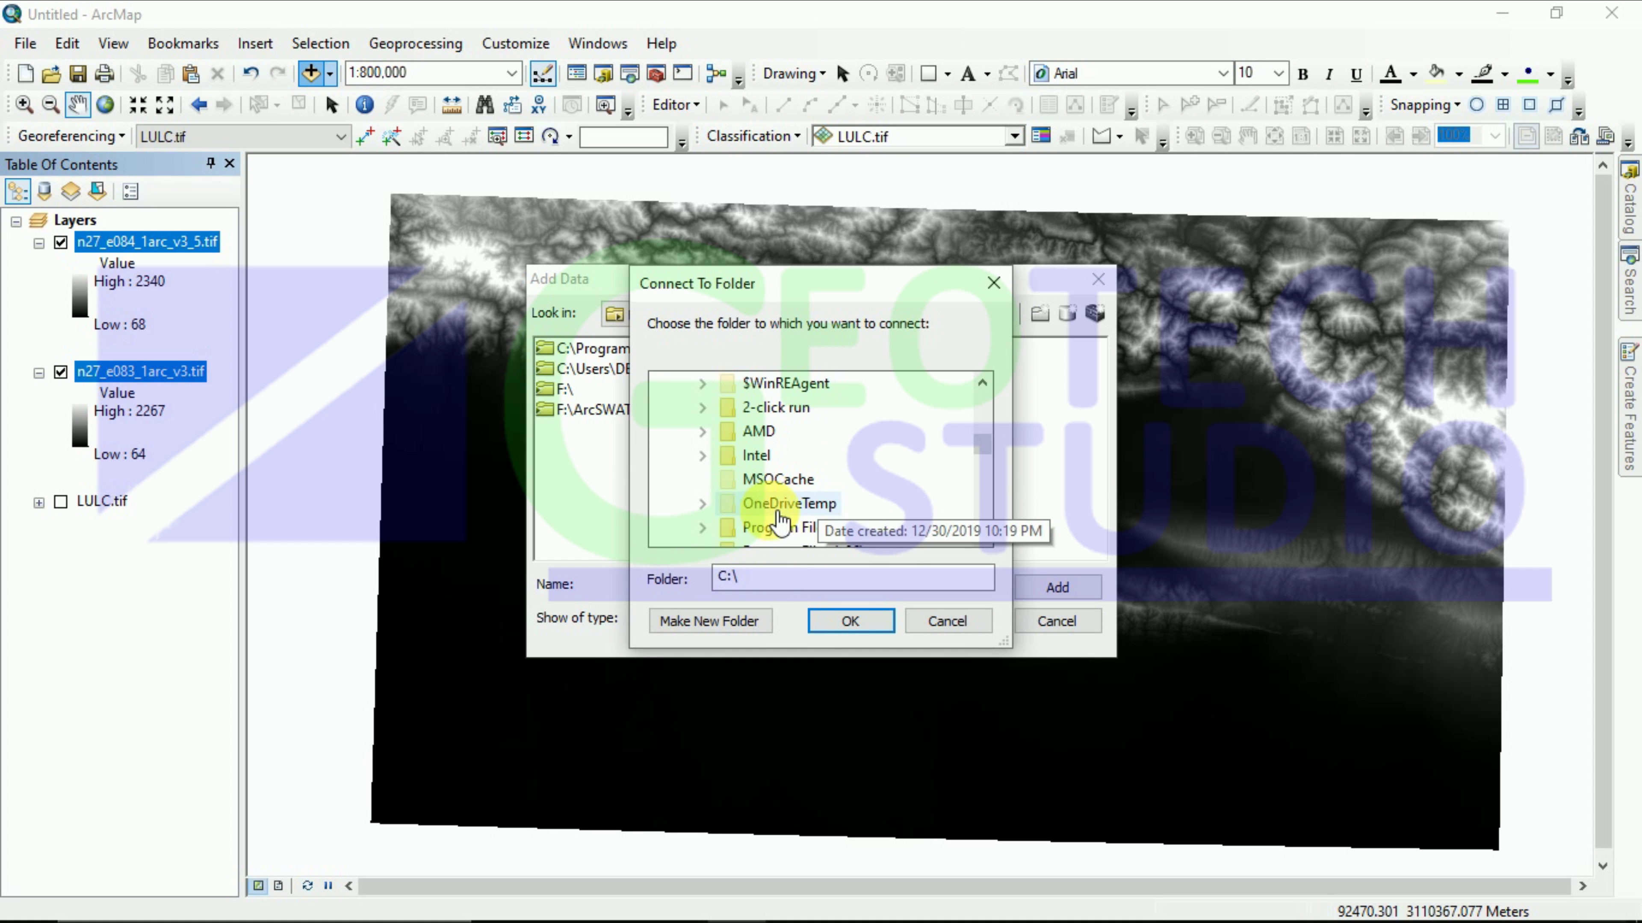
scroll(781, 521, down, 1)
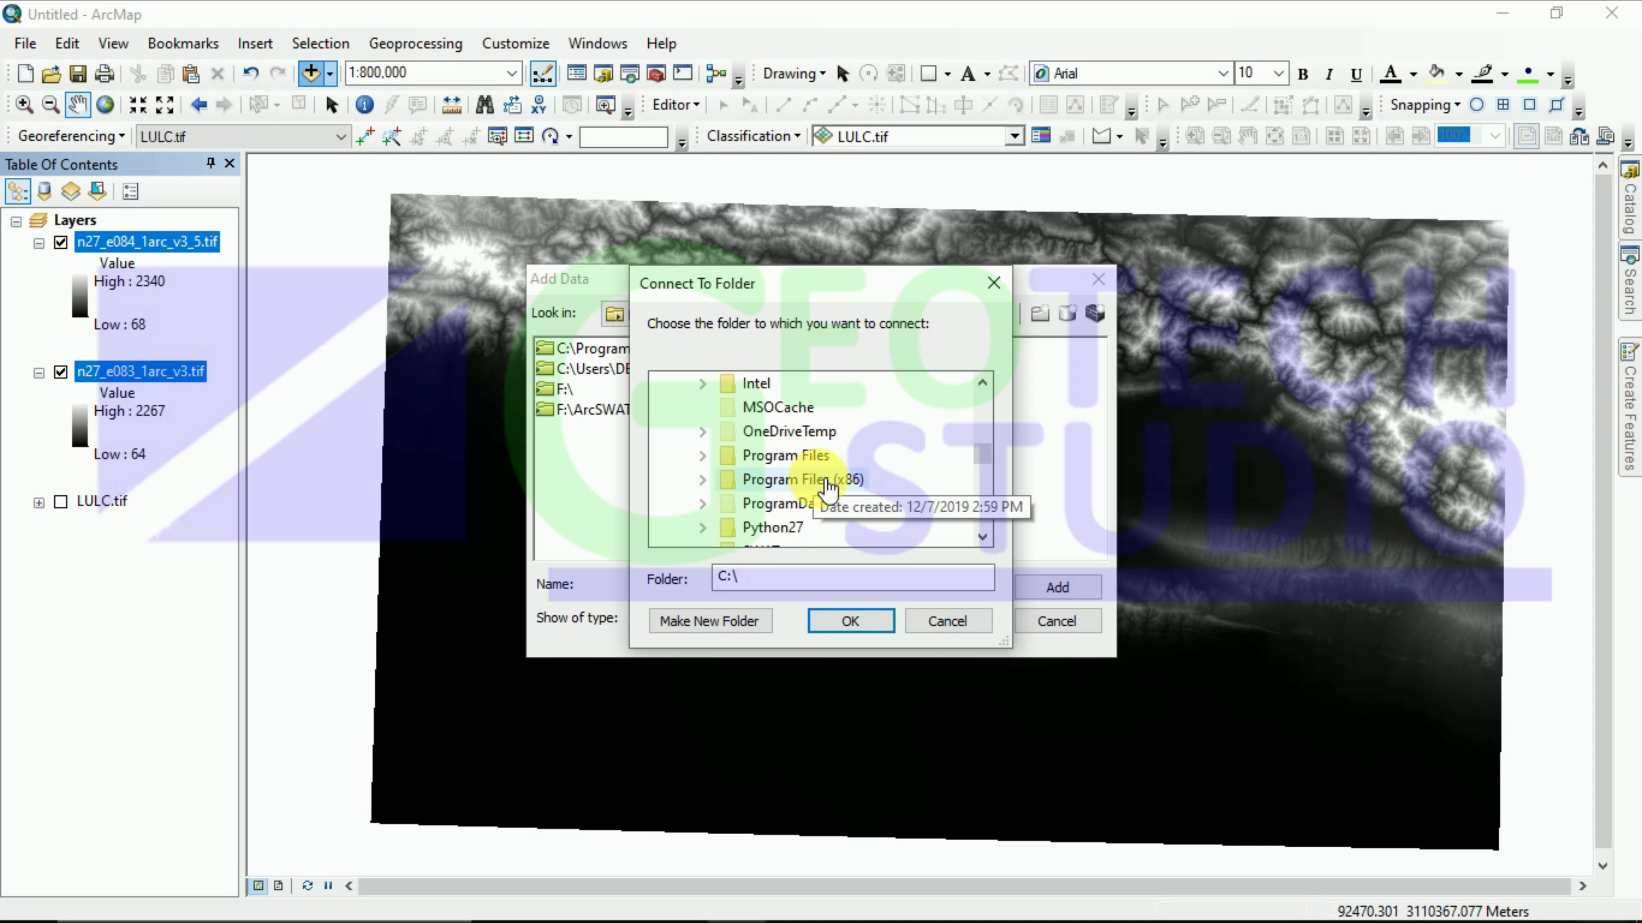
double_click(852, 479)
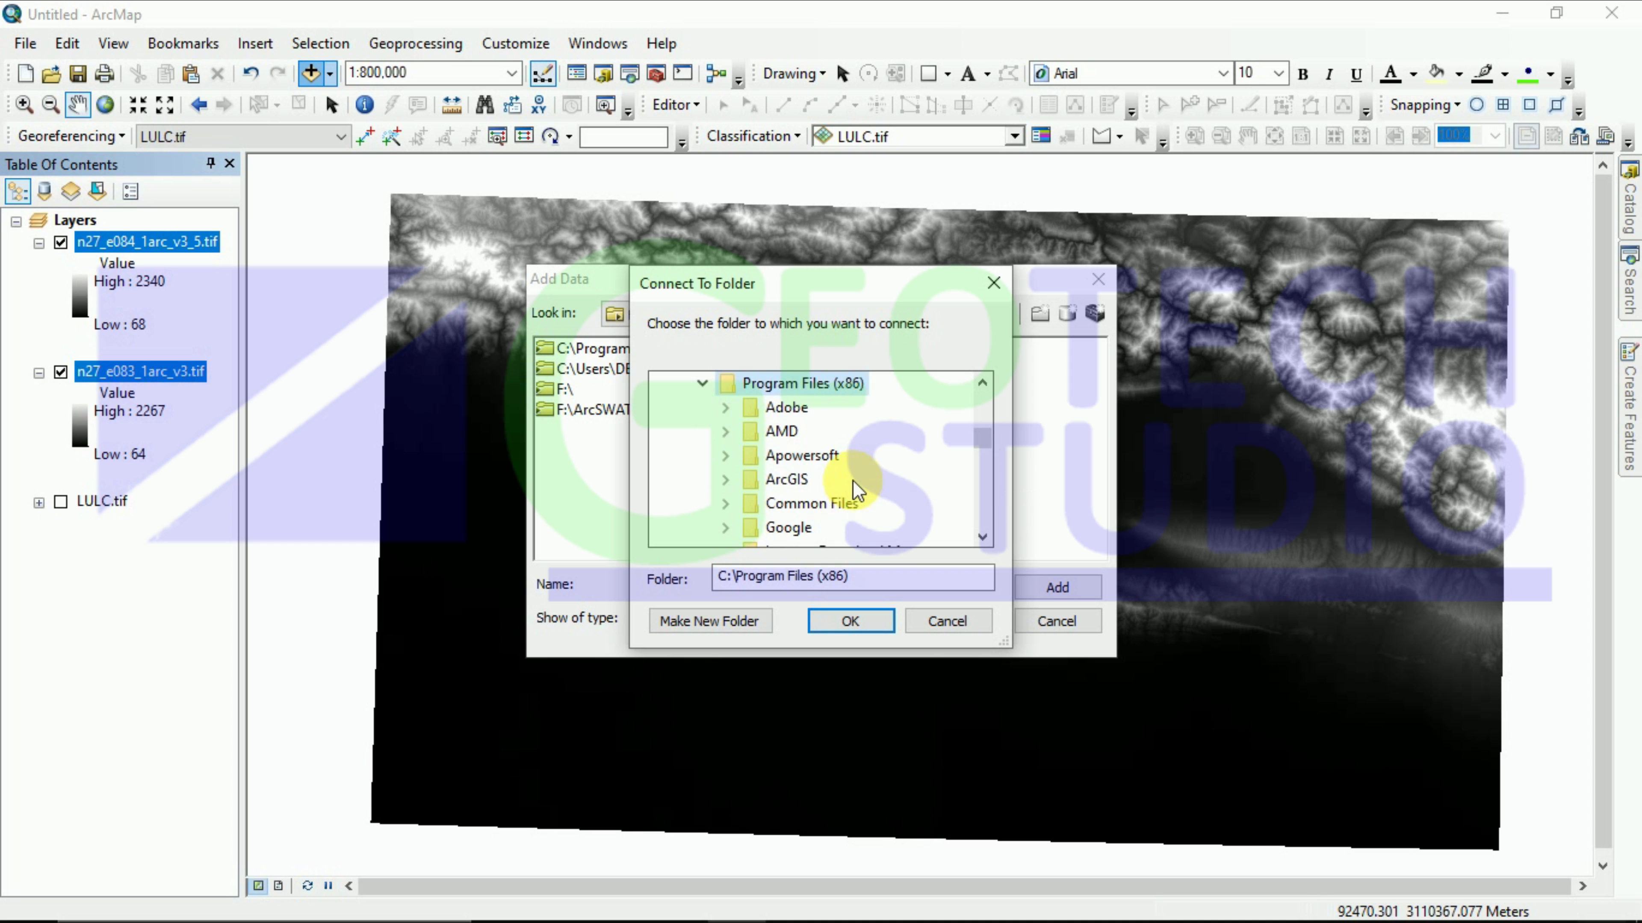
Step: Connect to the Reference Systems folder inside ArcGIS\Desktop10.2
scroll(853, 479, down, 2)
scroll(854, 479, down, 2)
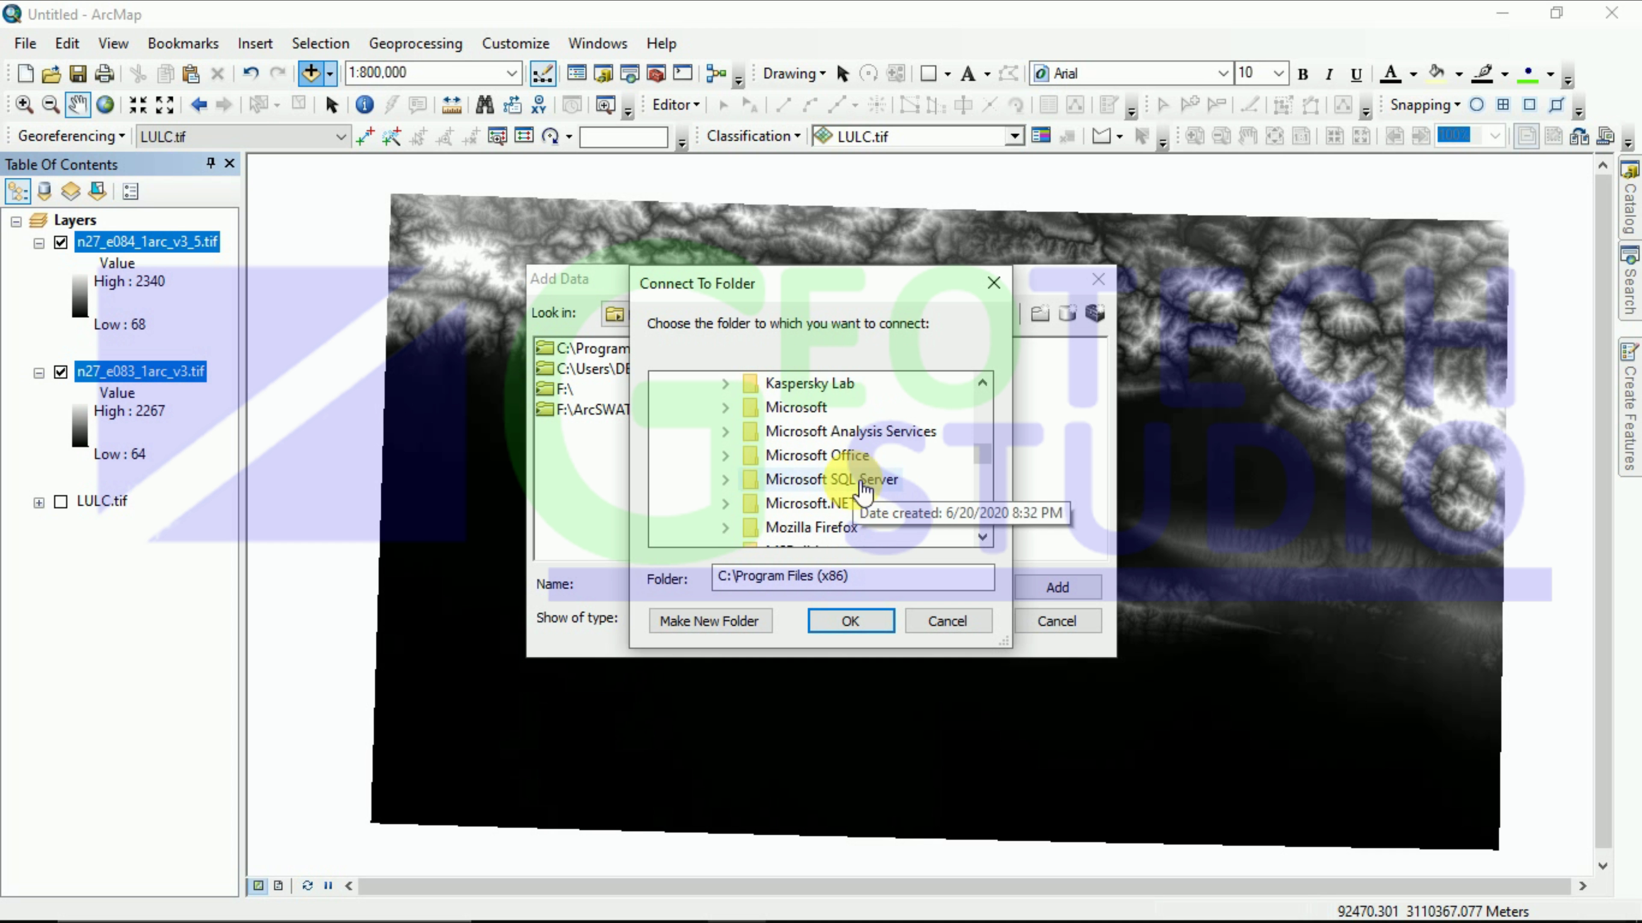
scroll(879, 501, down, 1)
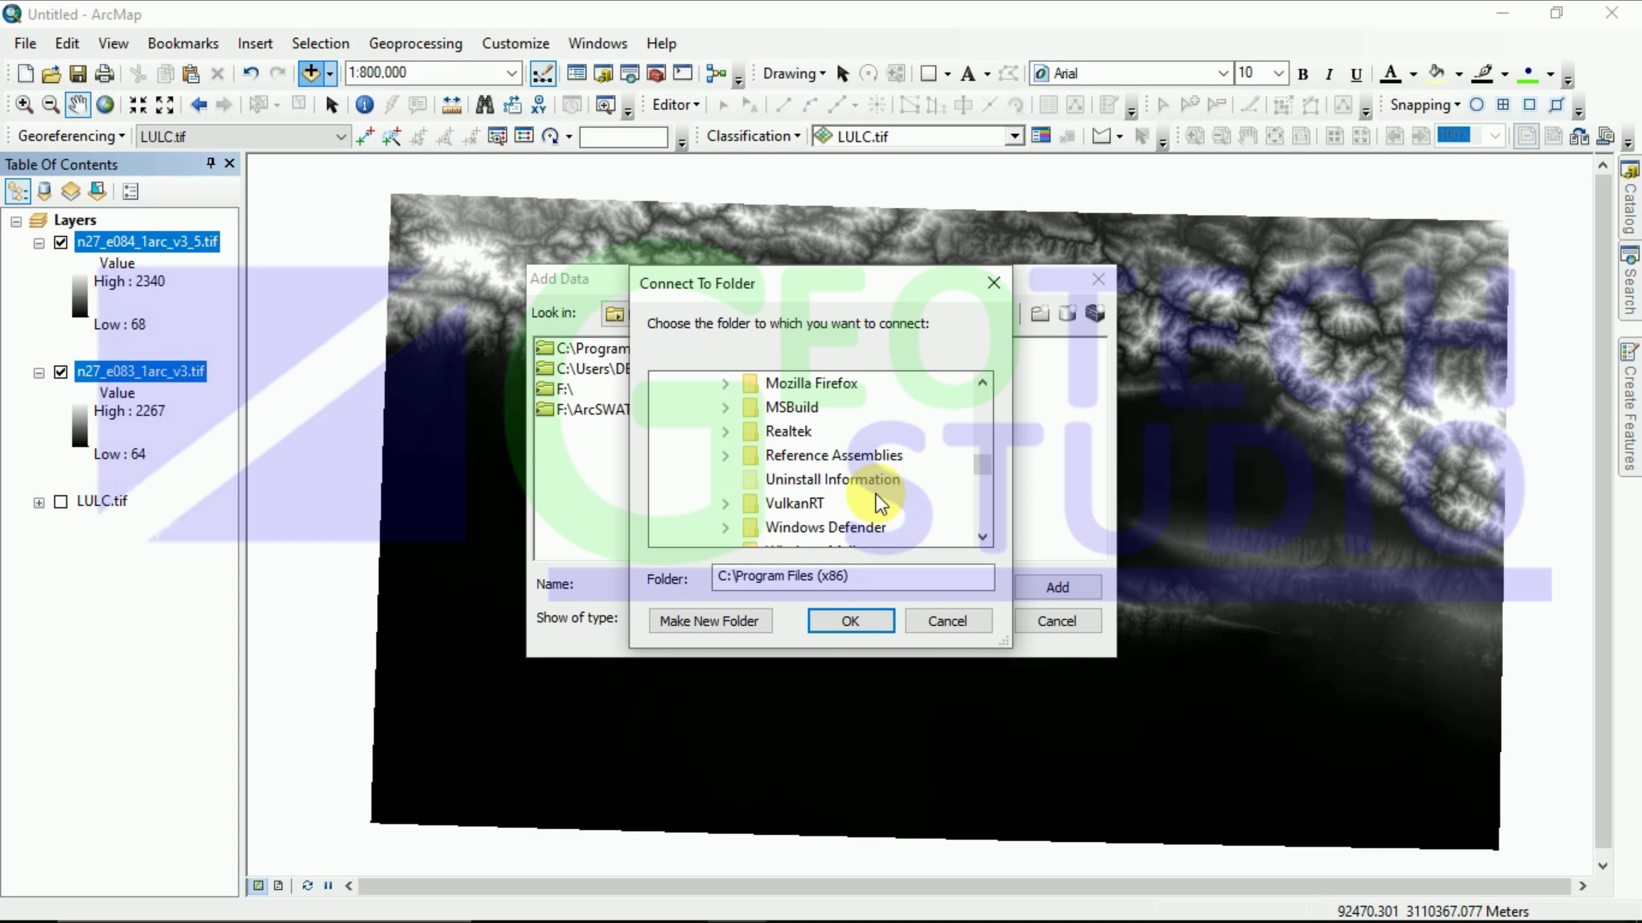
scroll(884, 478, down, 1)
scroll(889, 482, down, 1)
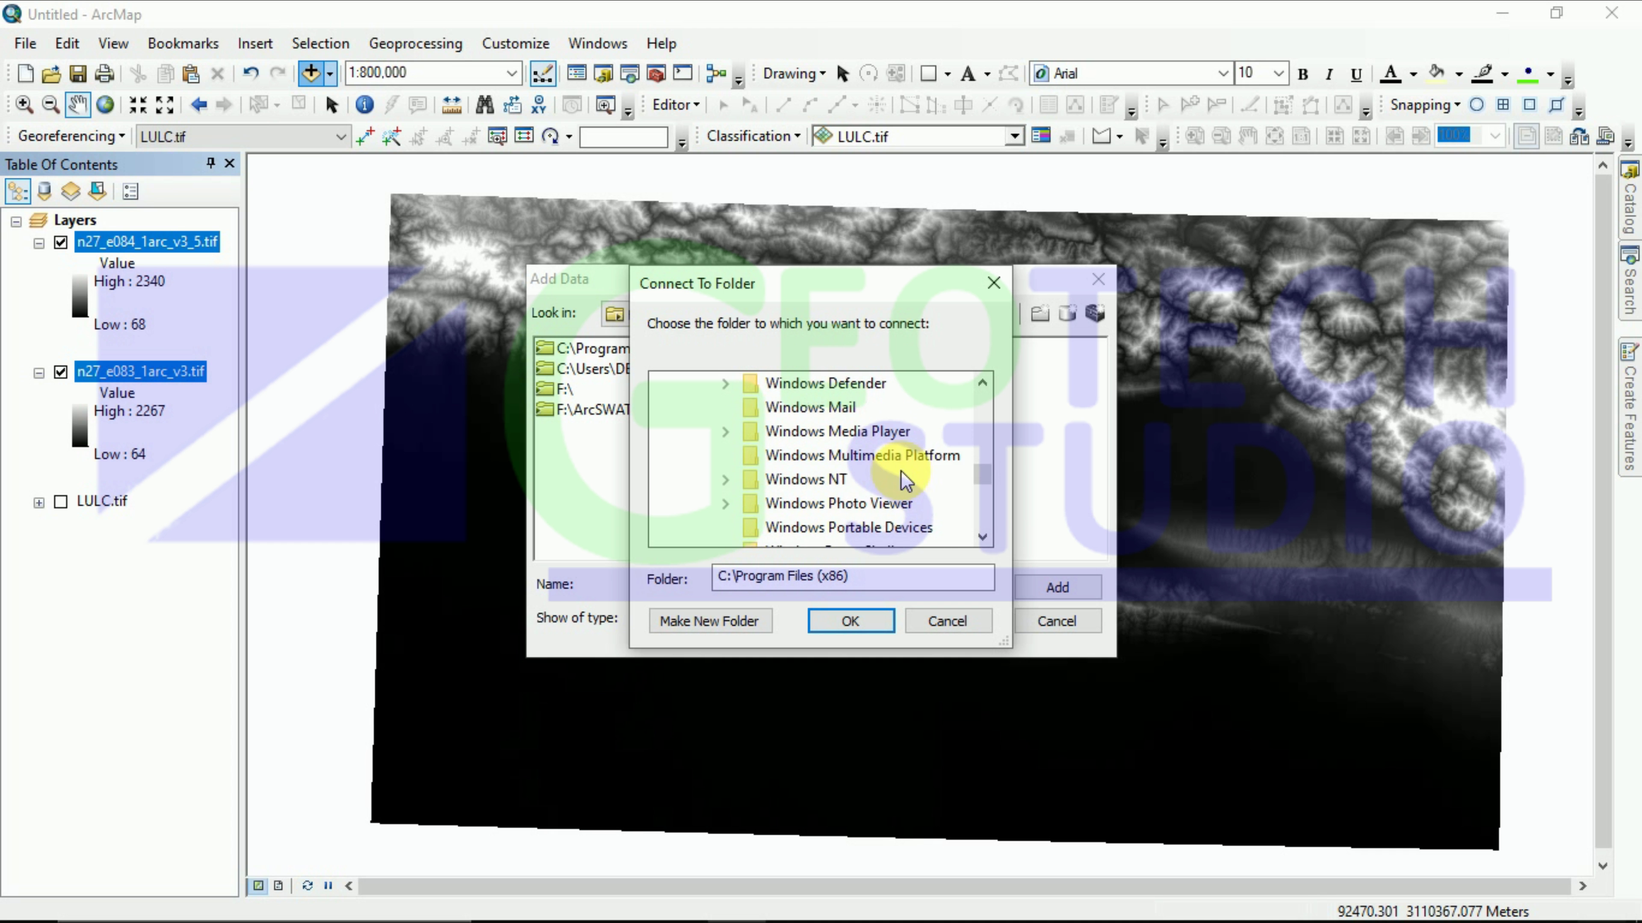
scroll(883, 492, up, 7)
scroll(876, 485, up, 2)
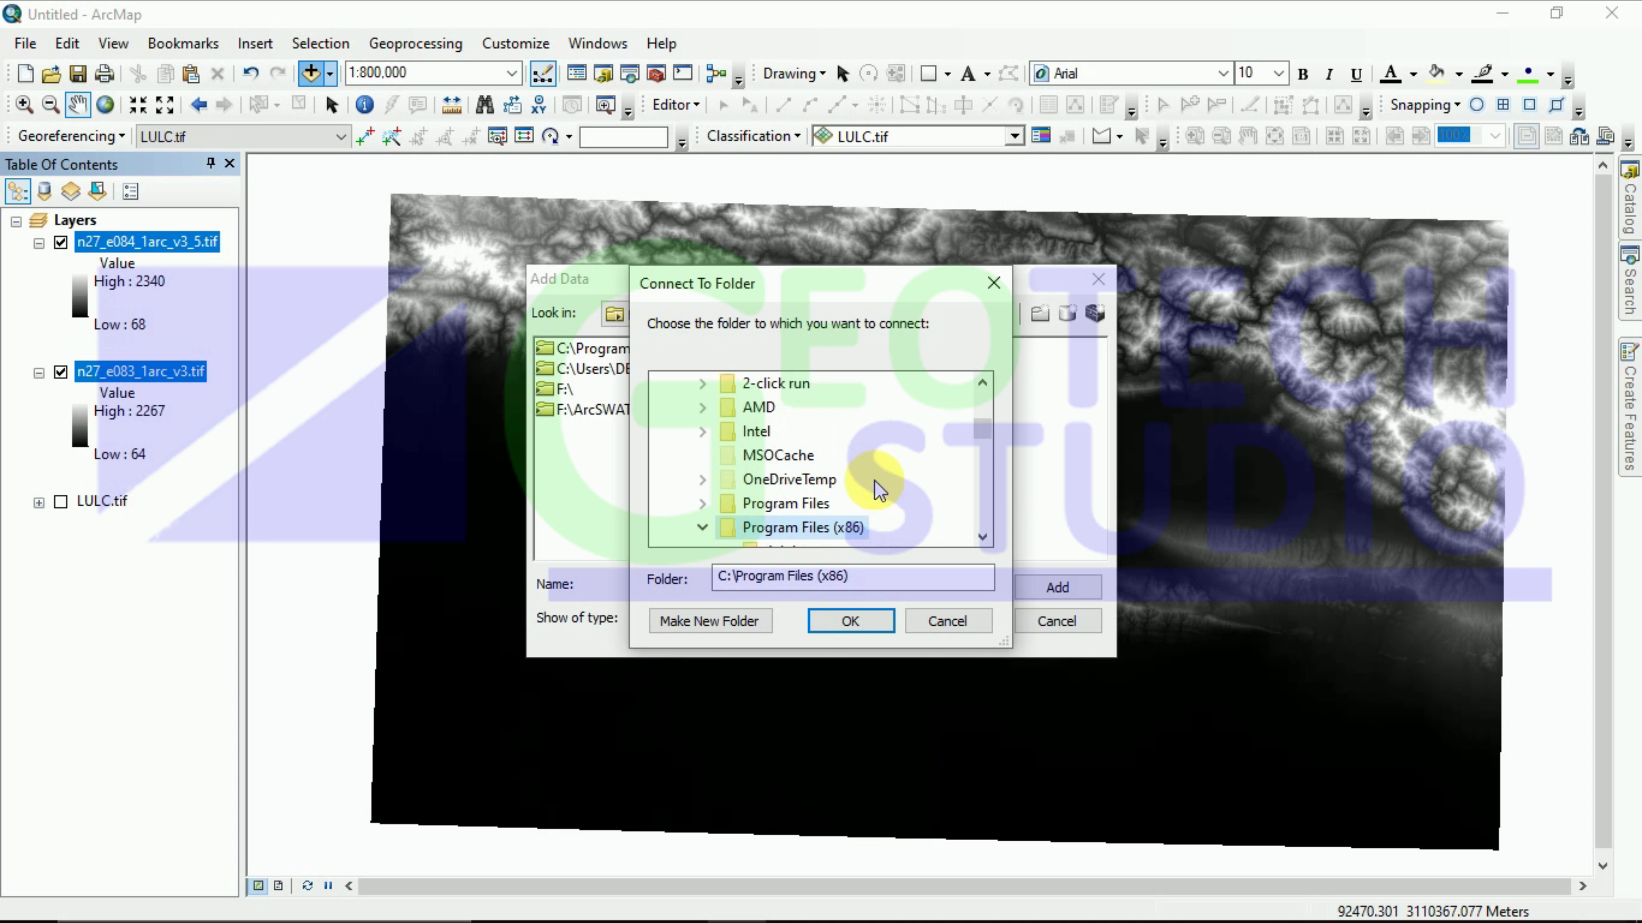
scroll(866, 479, down, 2)
double_click(788, 480)
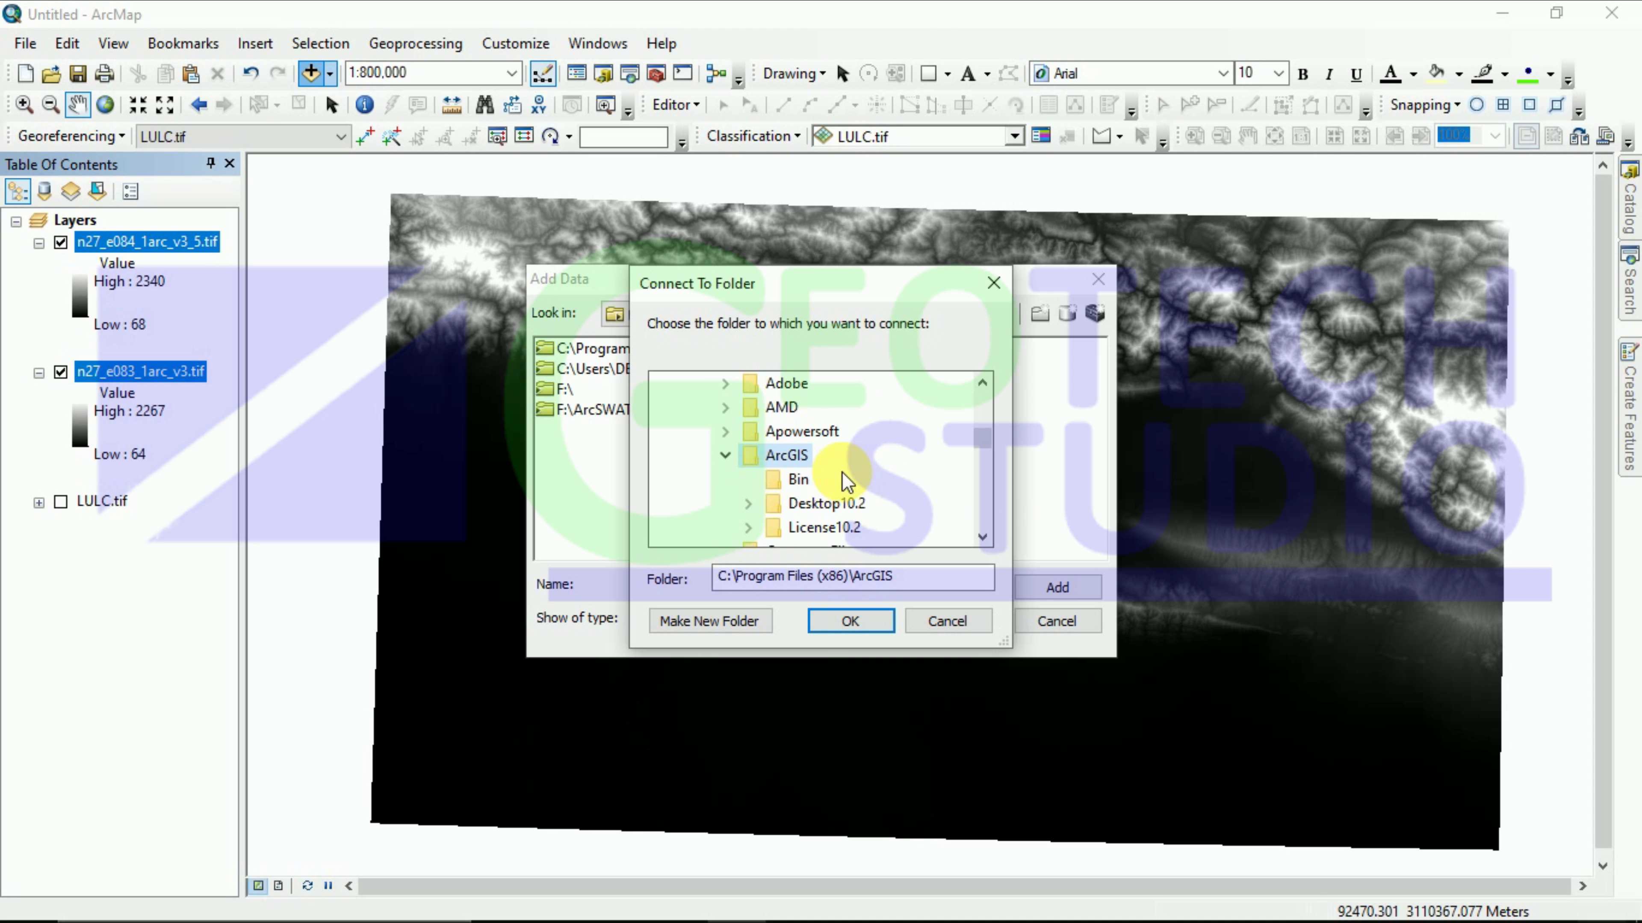
double_click(837, 505)
scroll(844, 456, down, 1)
scroll(850, 466, down, 4)
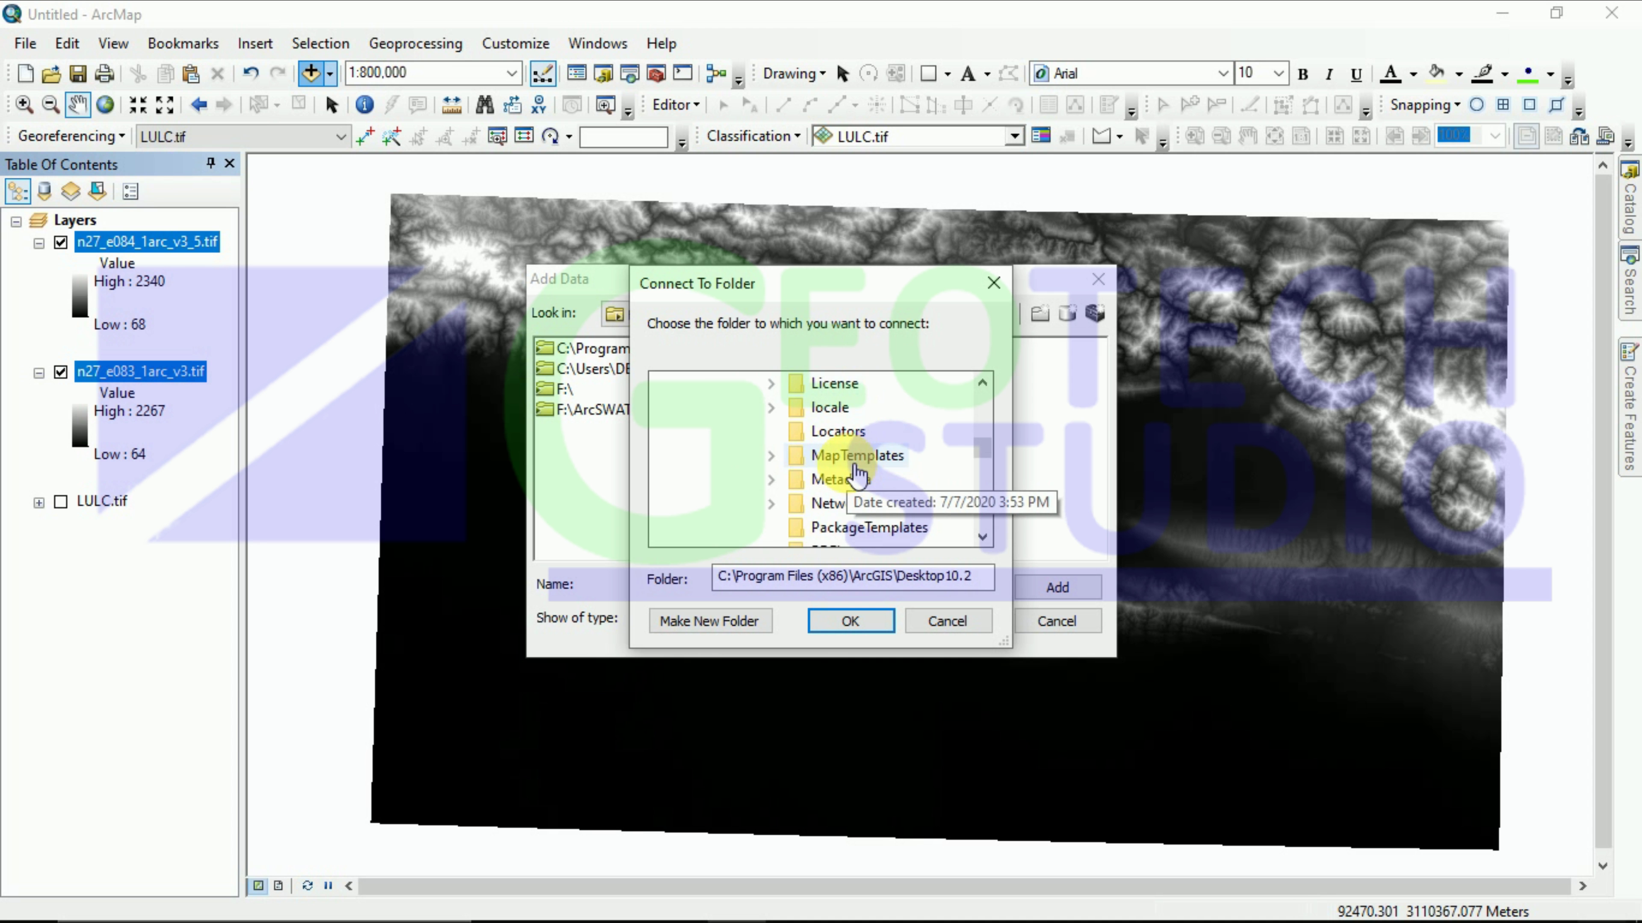
scroll(859, 477, down, 3)
click(853, 480)
click(851, 621)
Step: Add the utm zone layer to the map and place the n27_e084_1arc_v3_5.tif layer above it
click(582, 453)
click(1057, 587)
drag(139, 285, 100, 235)
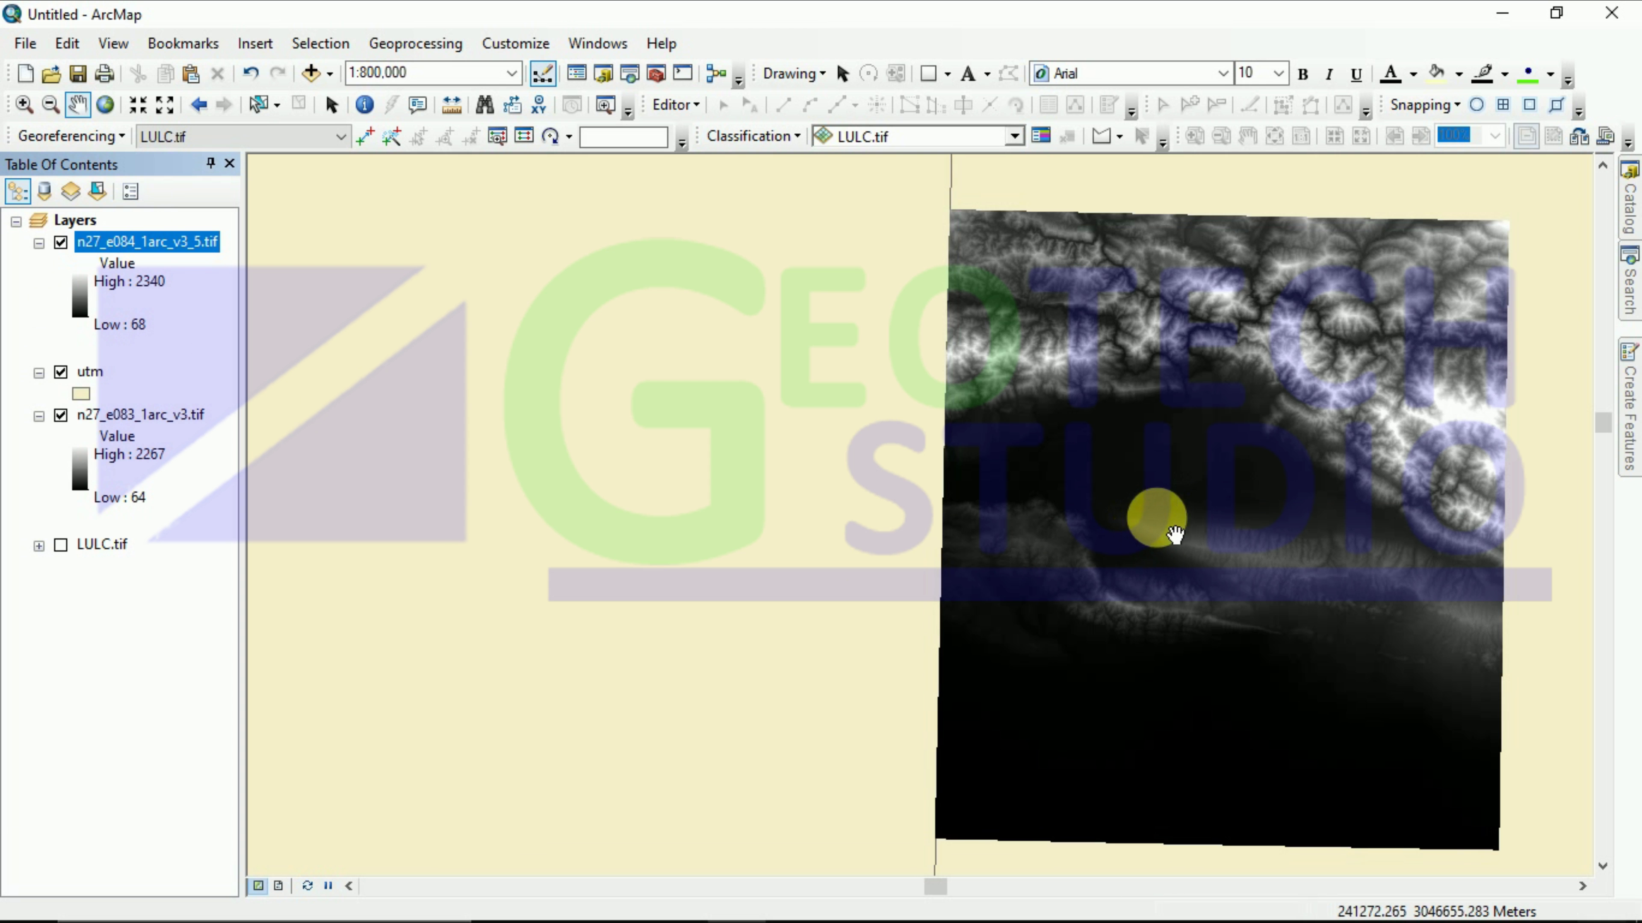
scroll(1174, 533, up, 5)
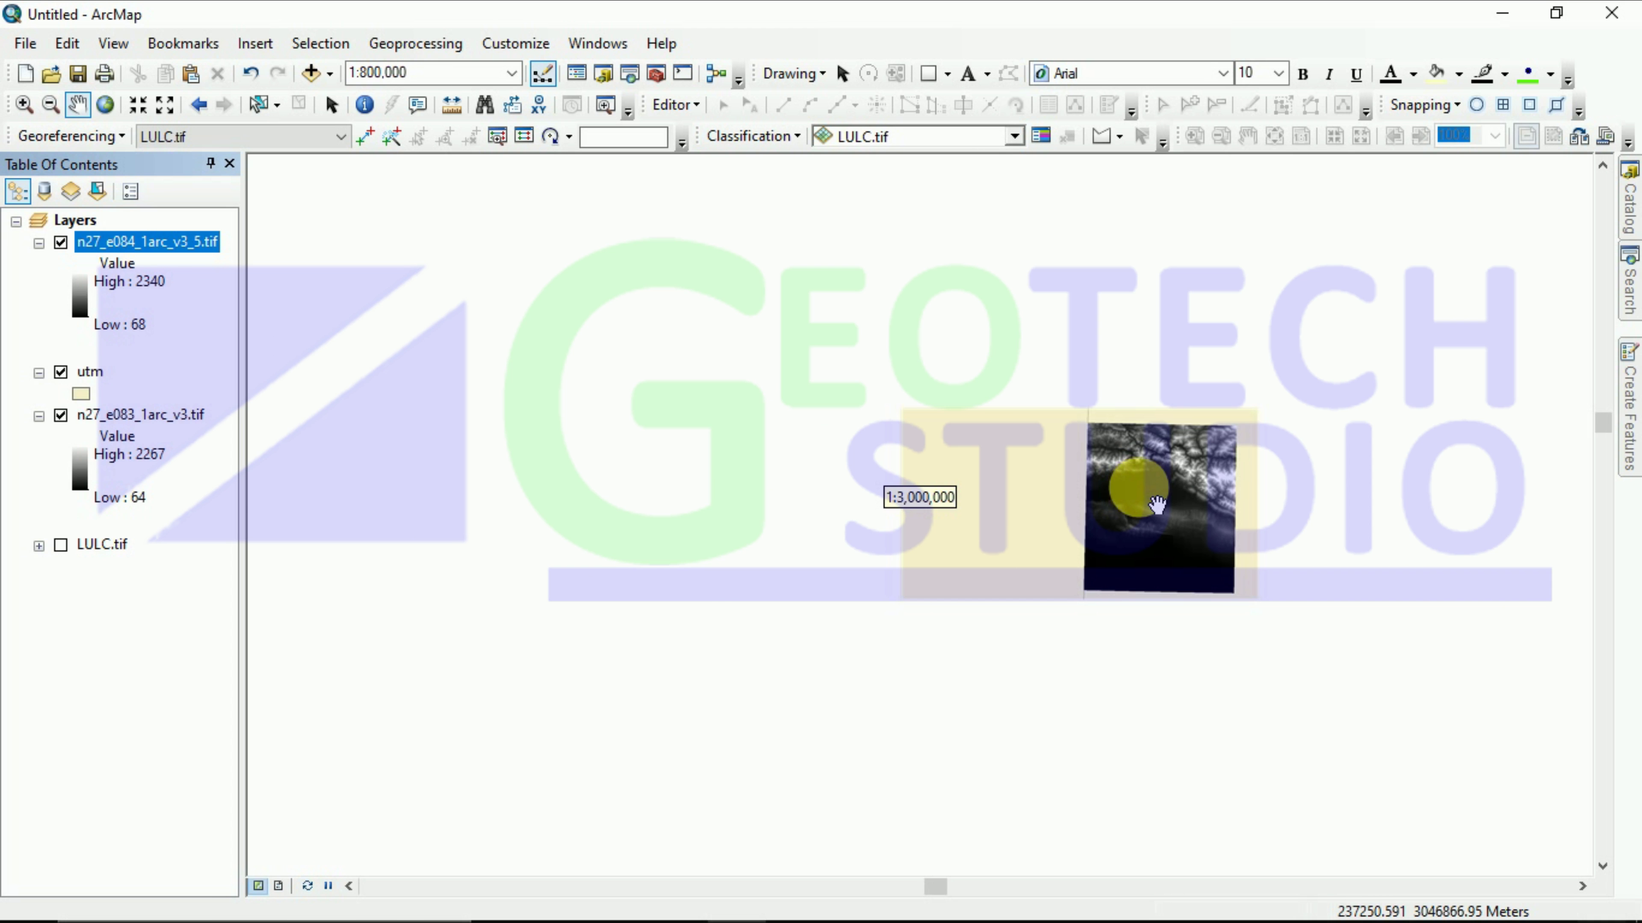
scroll(1144, 479, up, 2)
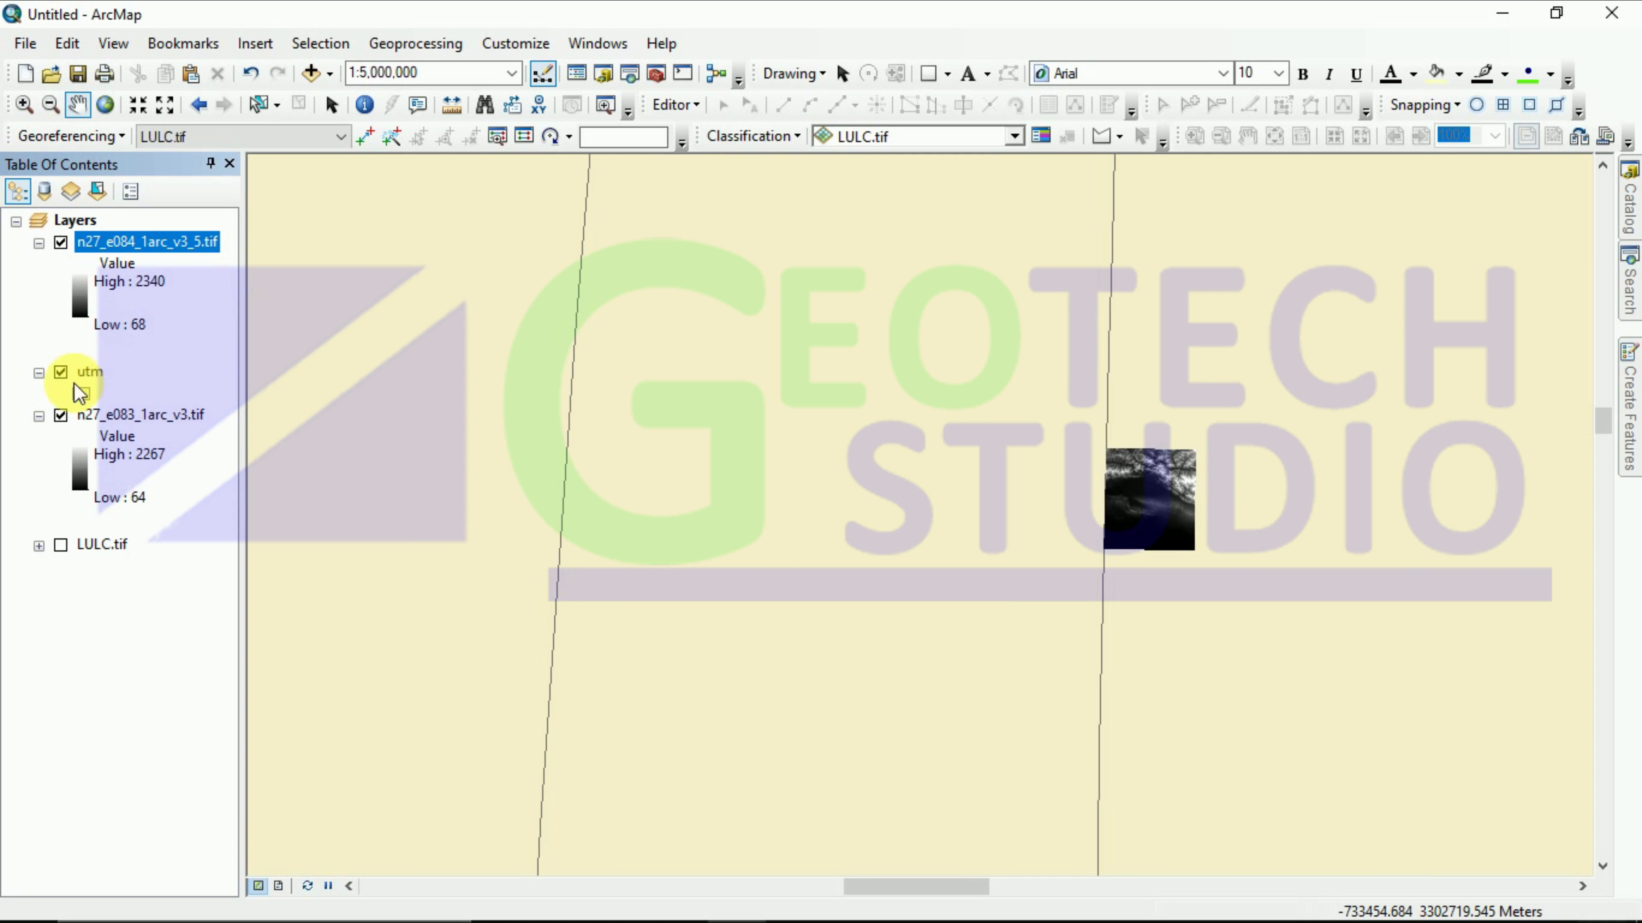
Step: Label the features of the utm layer with the ZONE field at text size 10
right_click(84, 374)
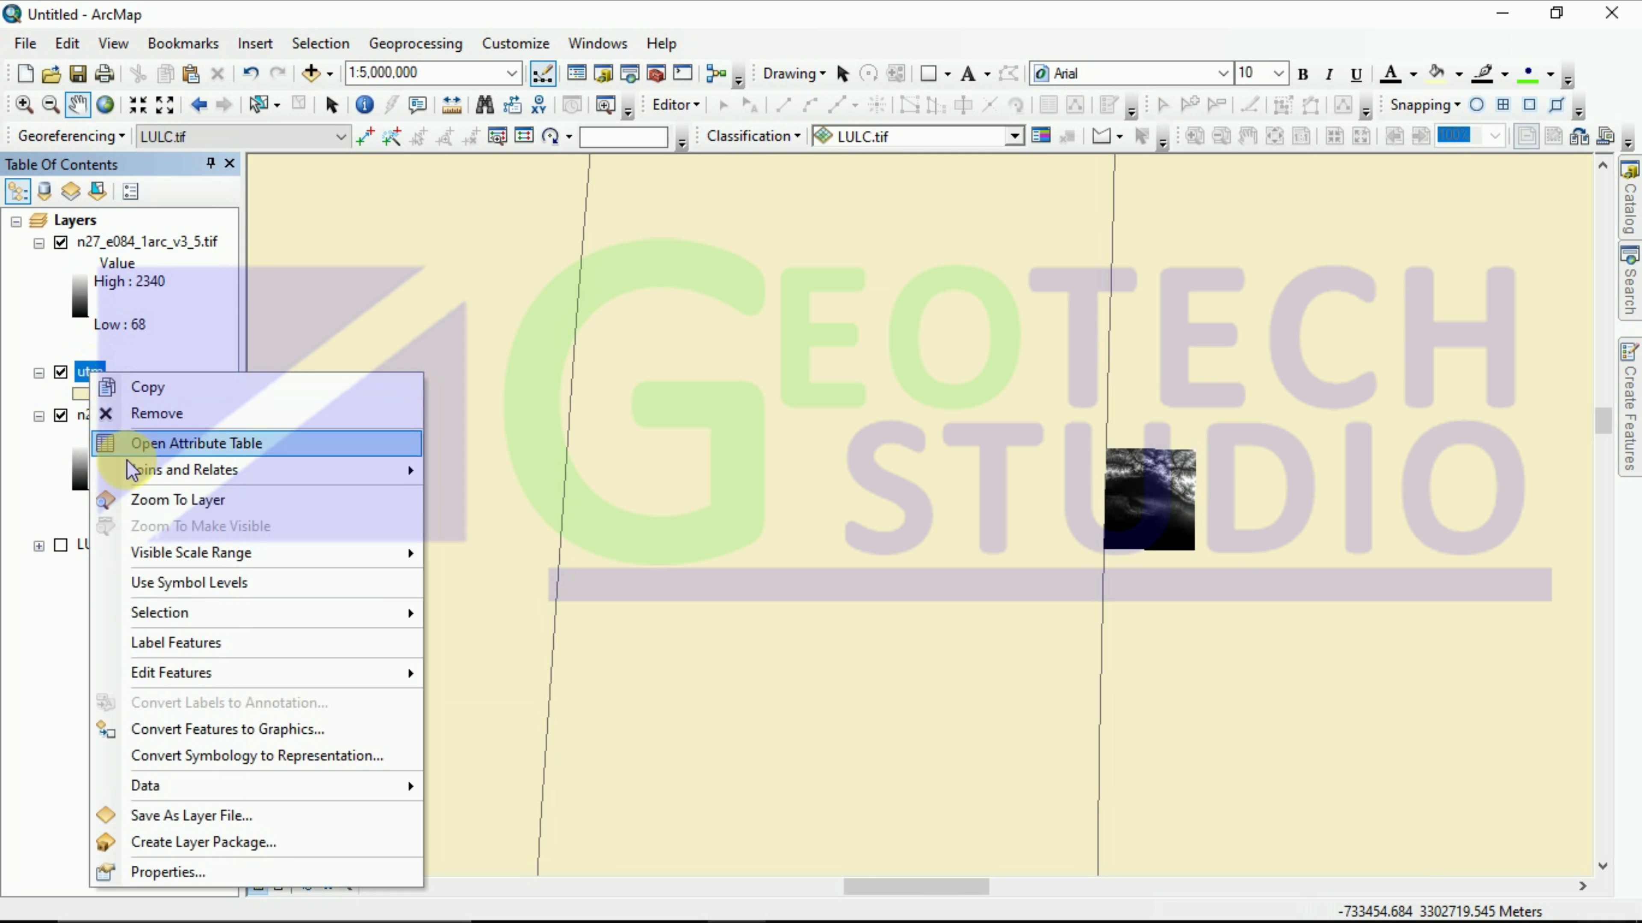
click(187, 867)
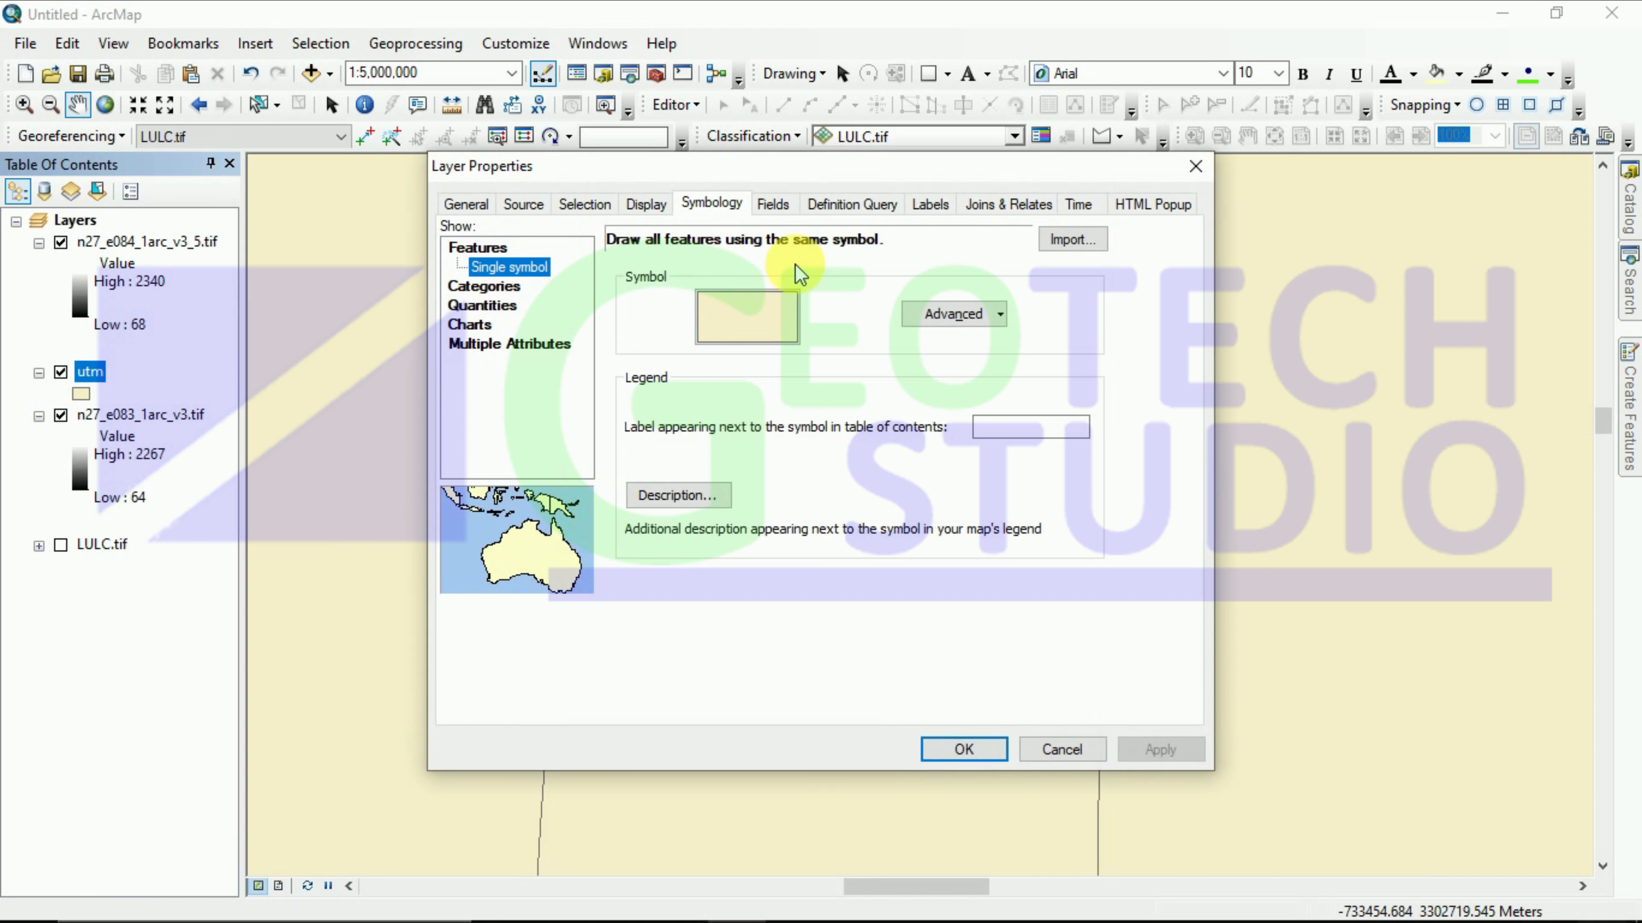
click(923, 208)
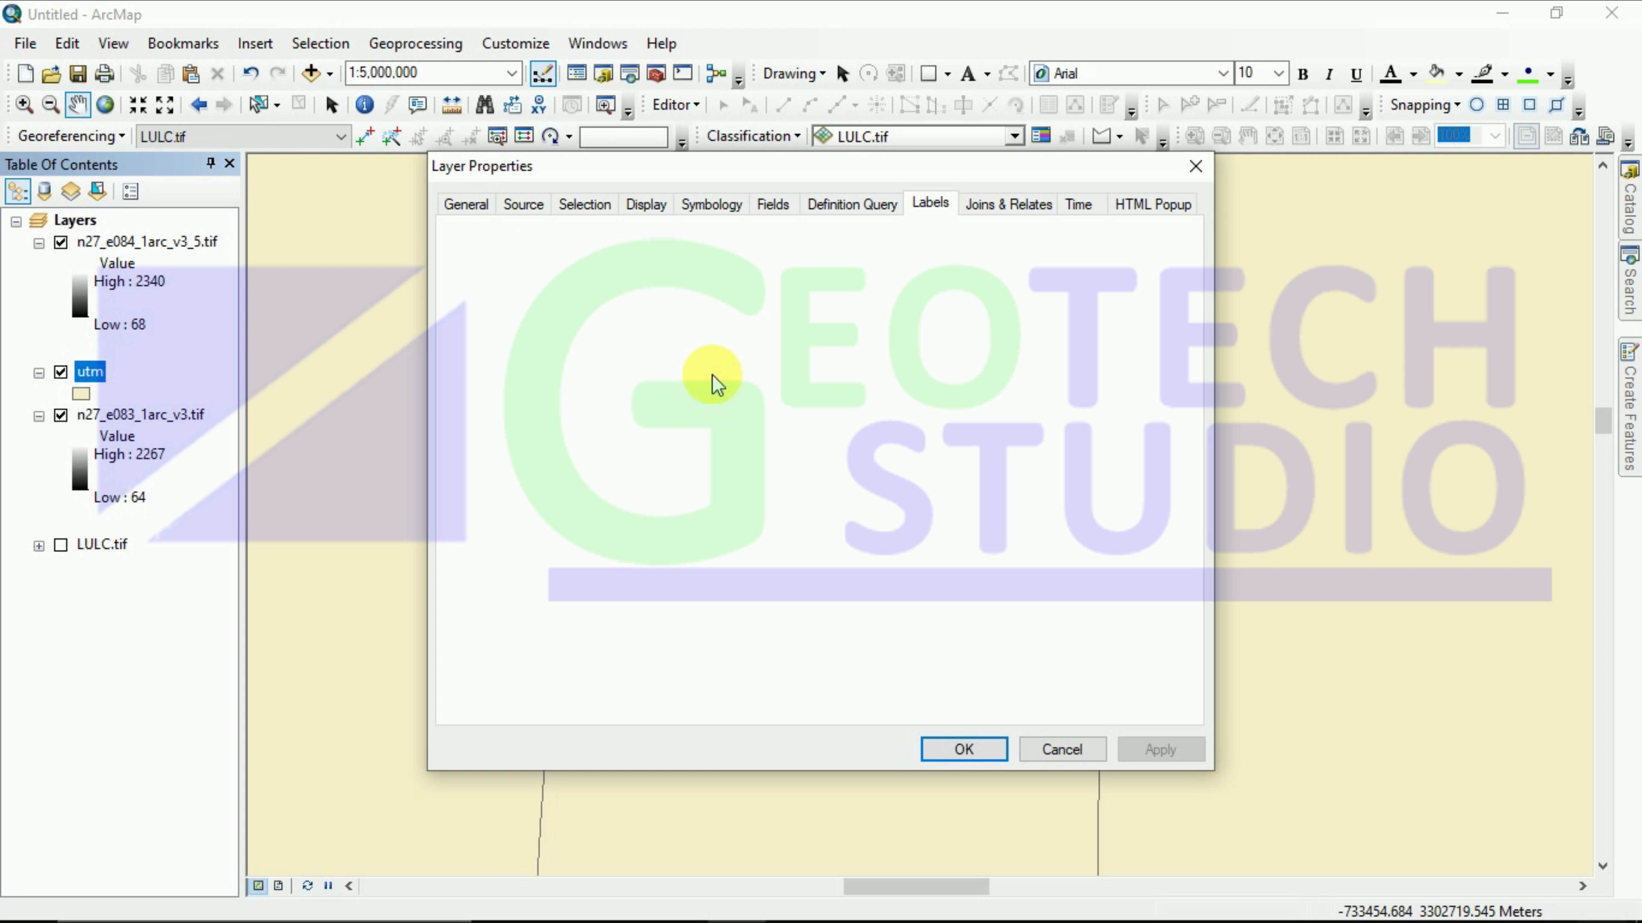
click(460, 236)
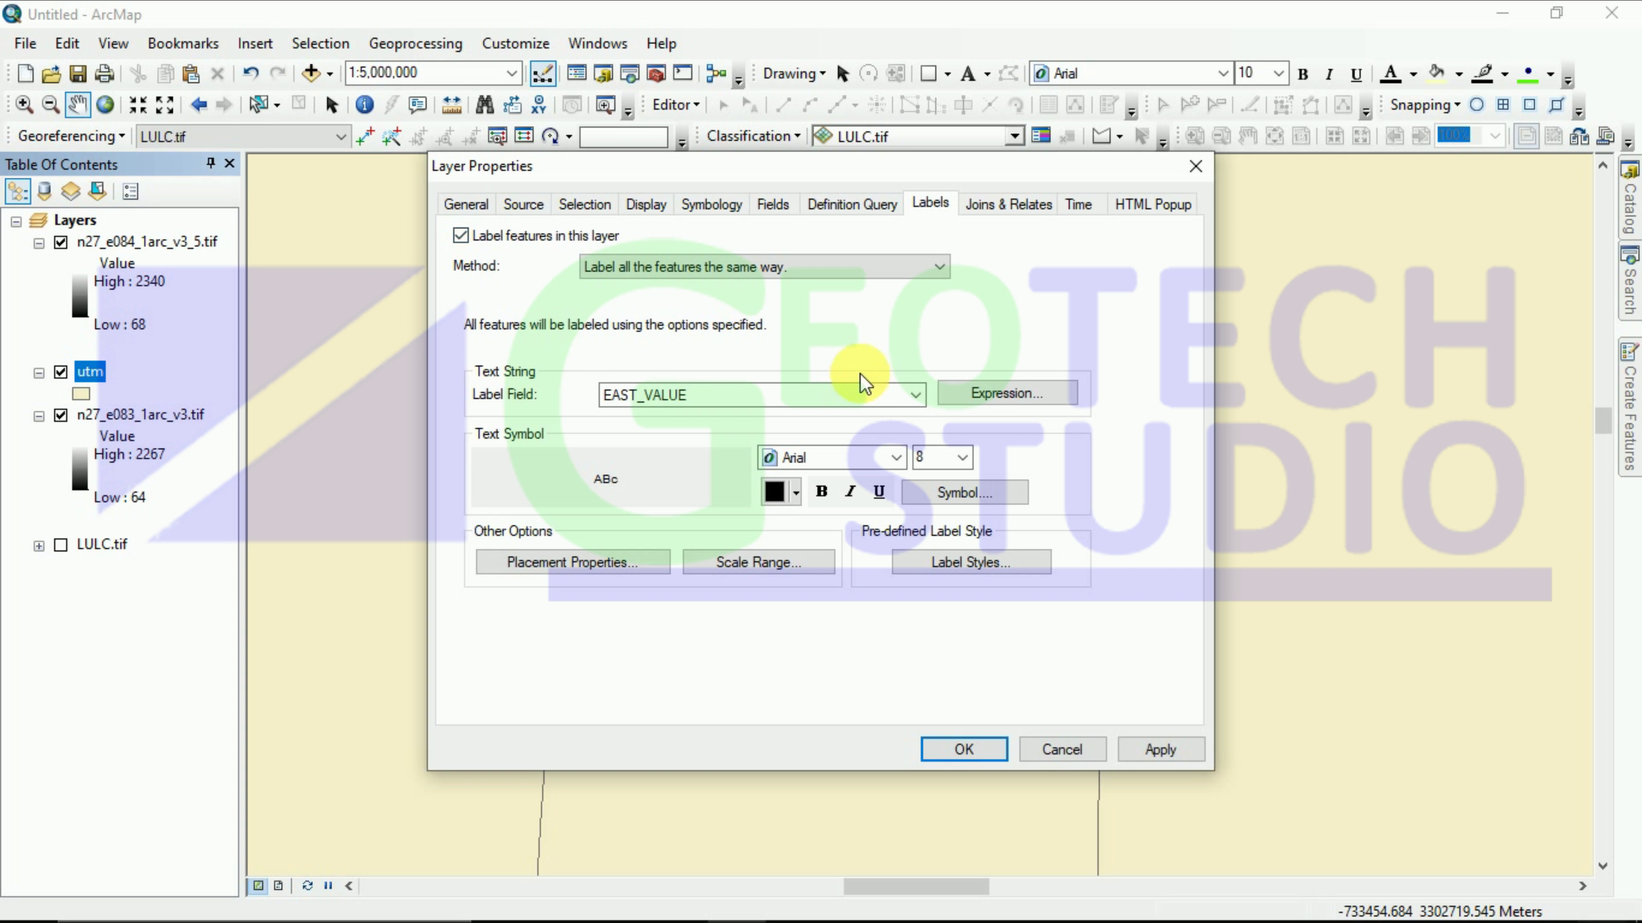
click(878, 397)
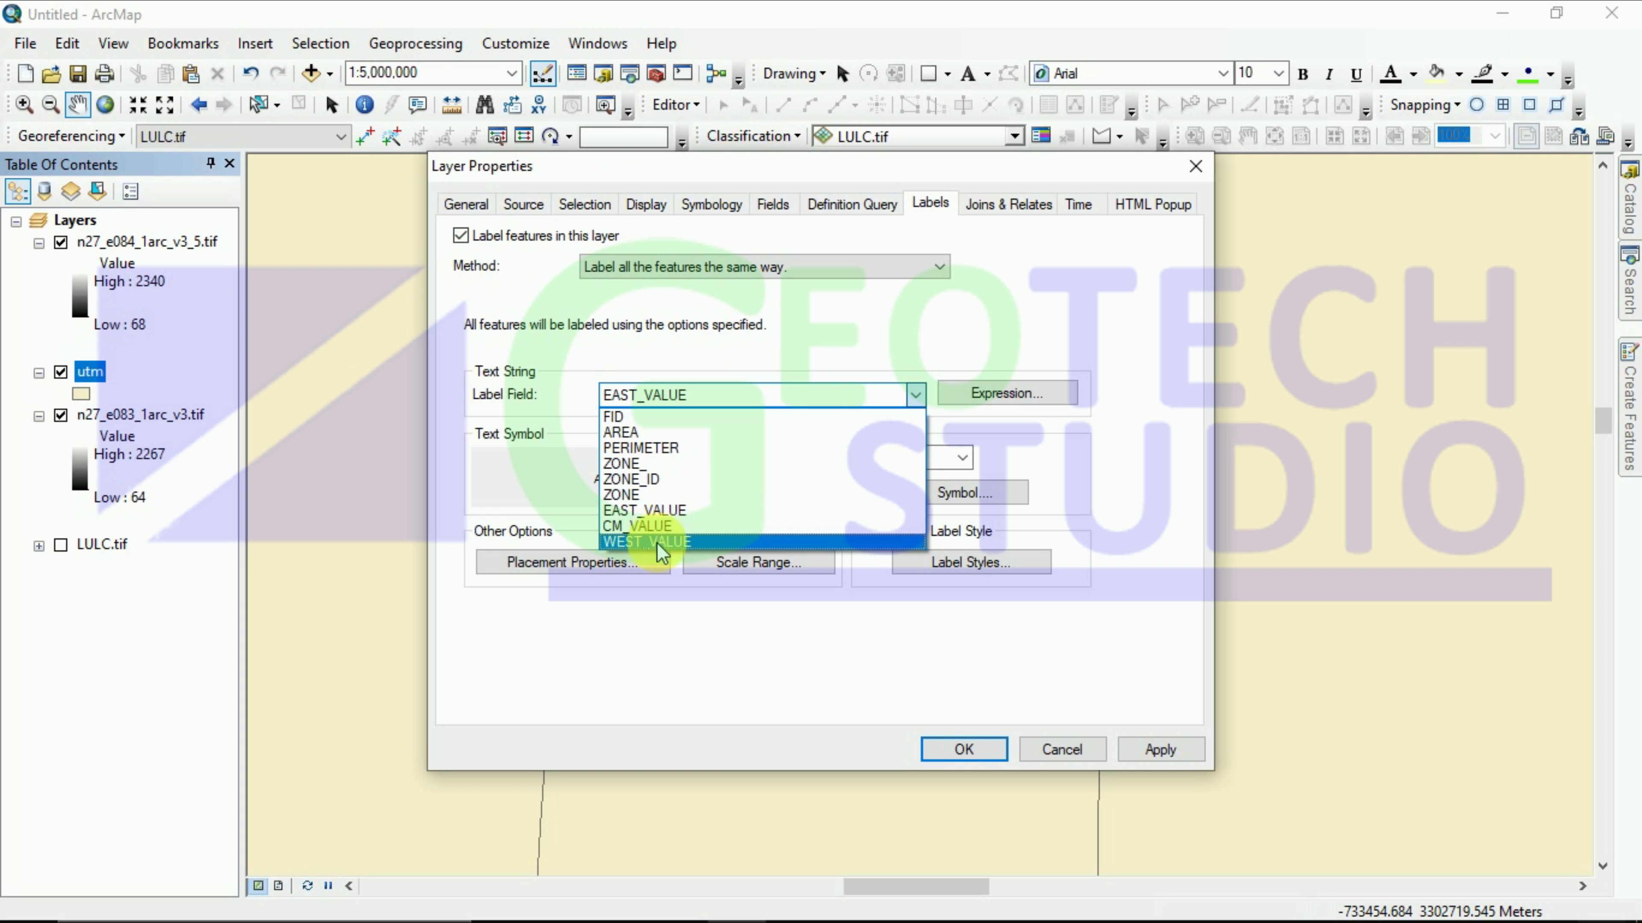
click(647, 497)
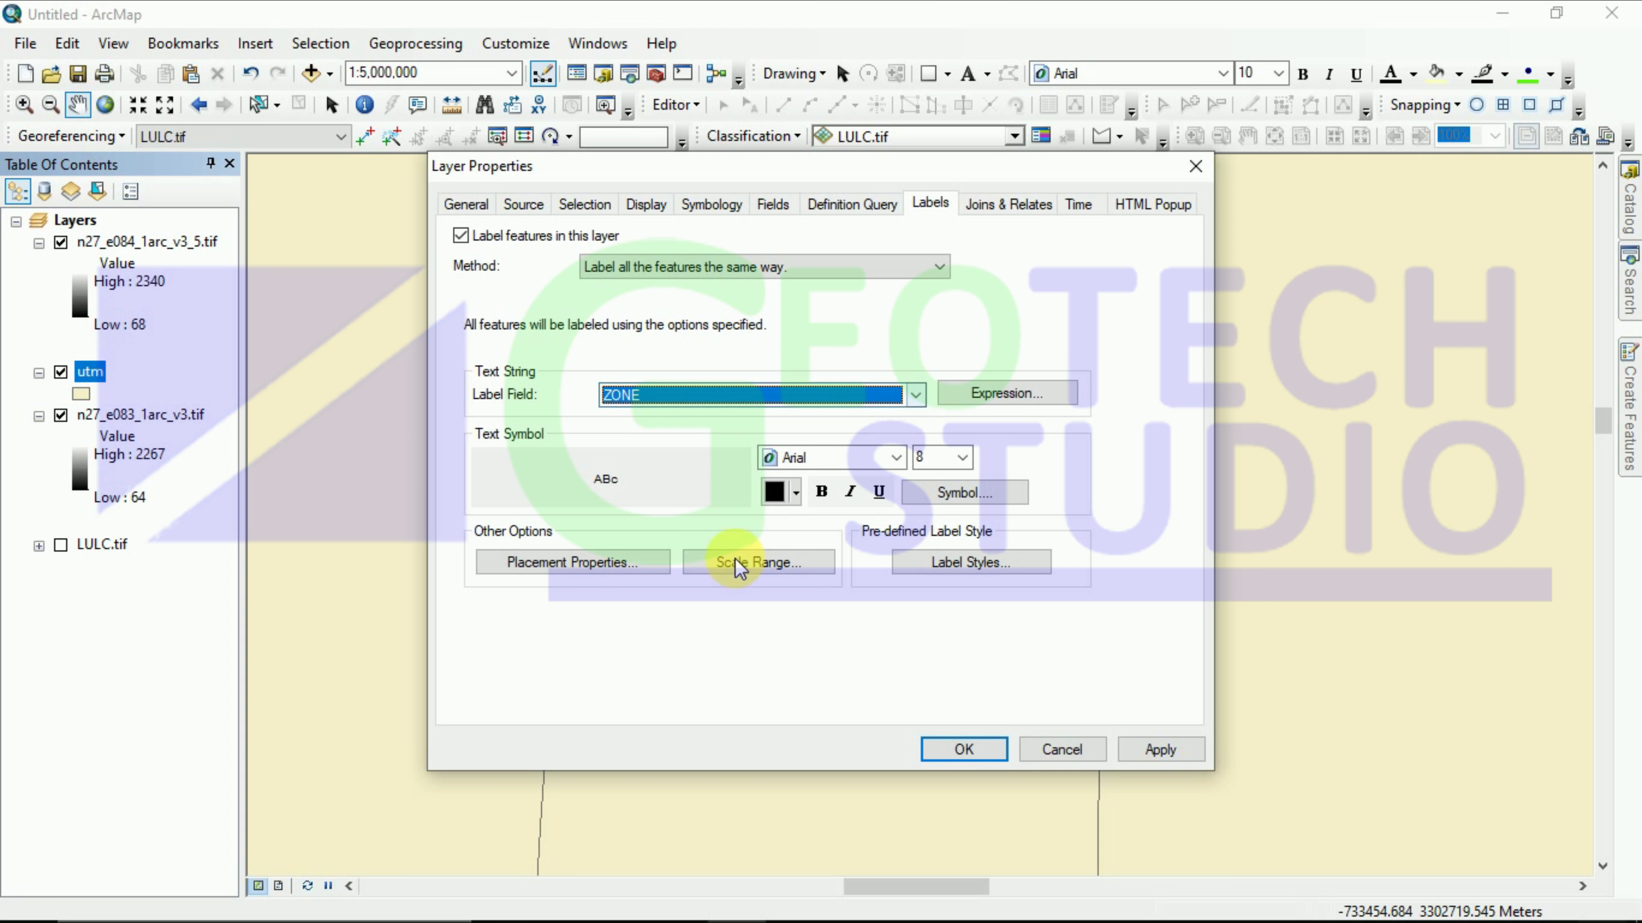
click(961, 458)
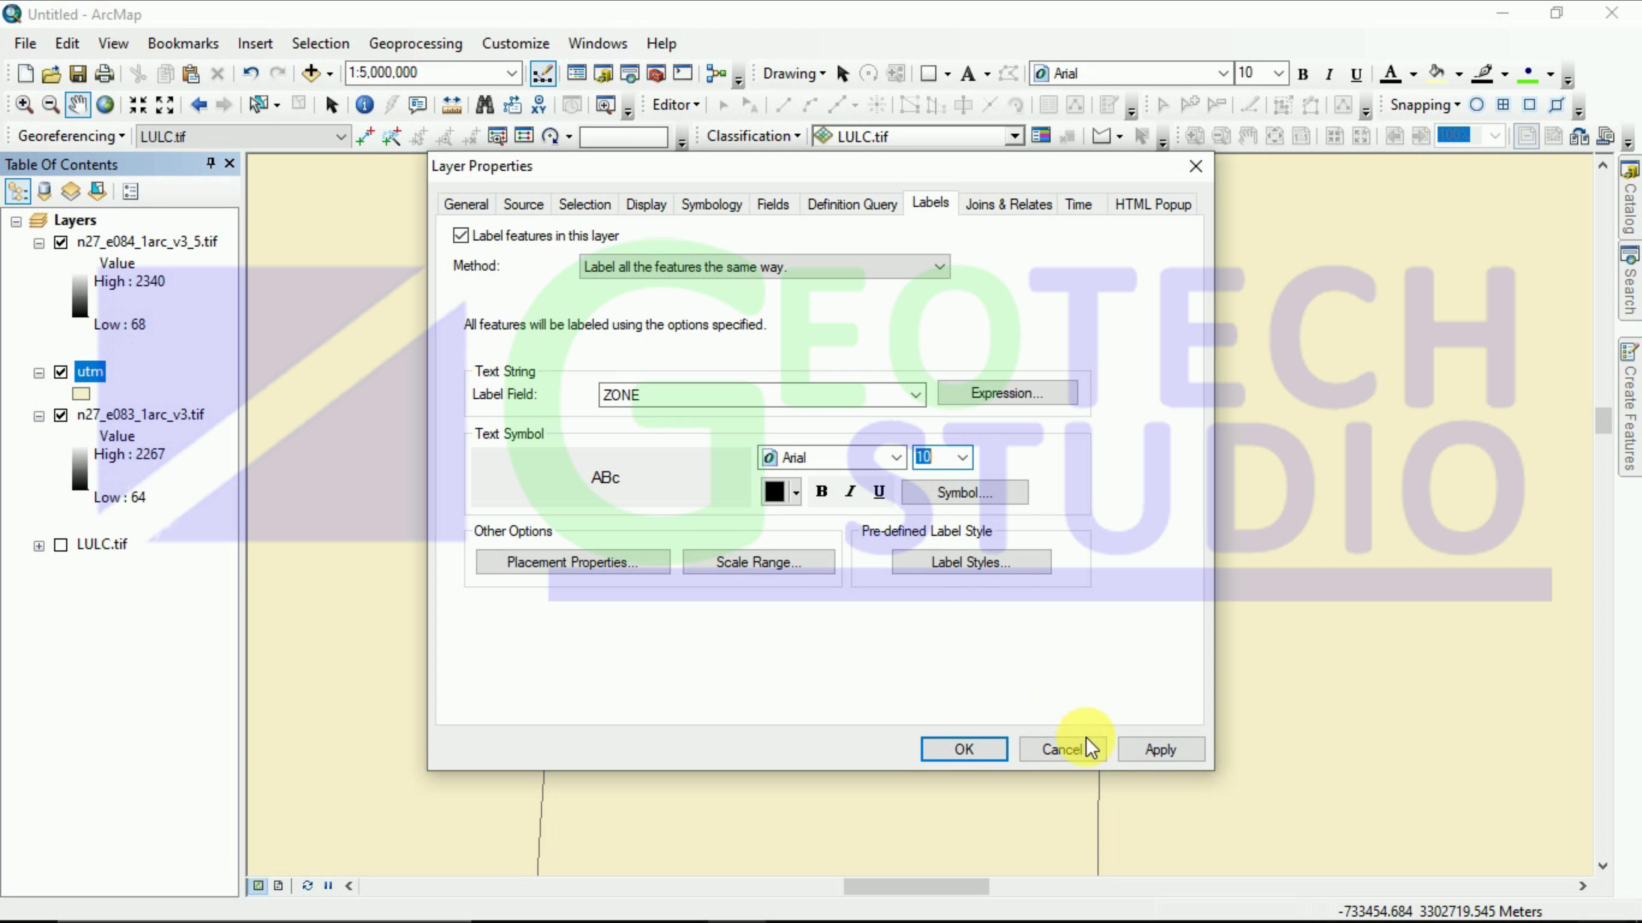
click(1138, 760)
click(950, 751)
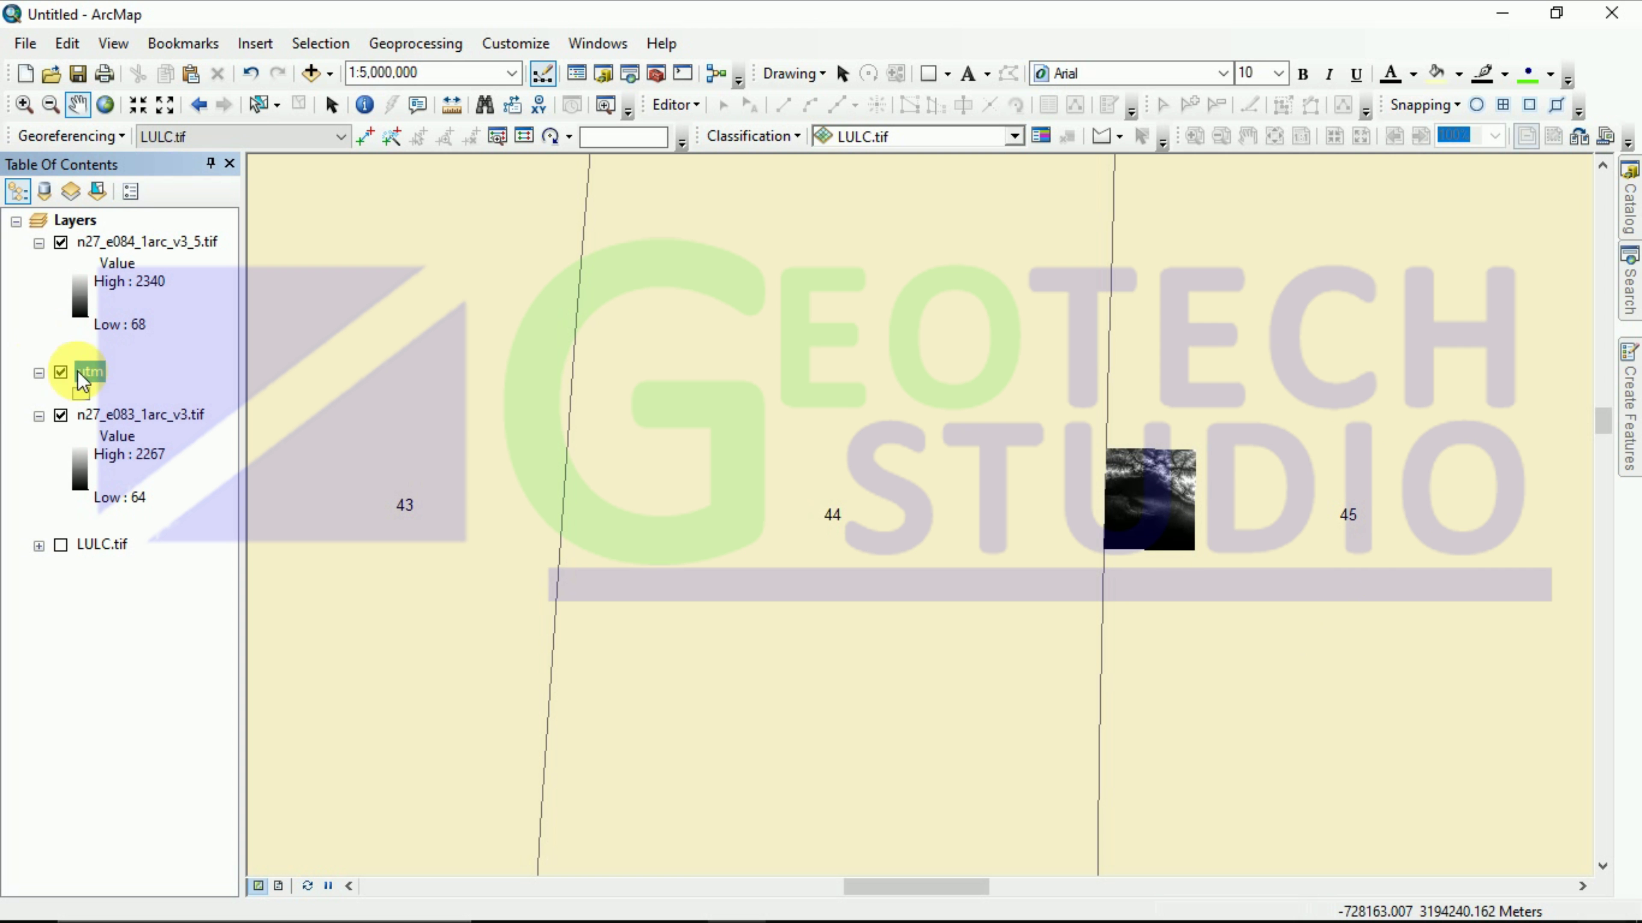
Step: Remove the utm layer from the map so only the DEM tiles are displayed
right_click(90, 373)
click(148, 415)
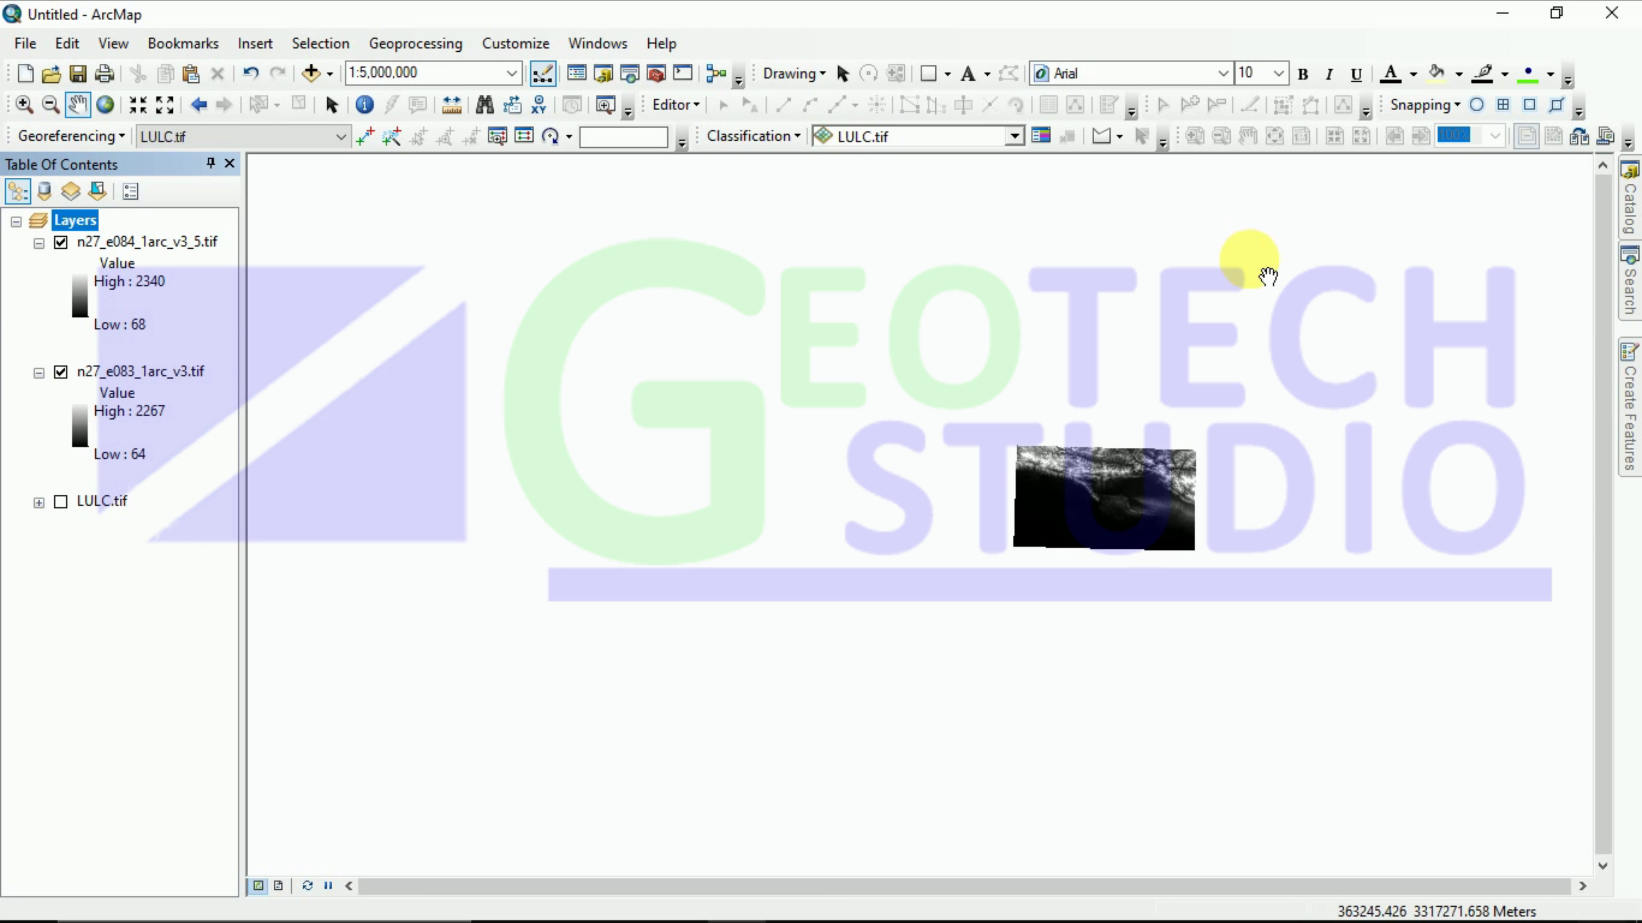
drag(1085, 509, 832, 434)
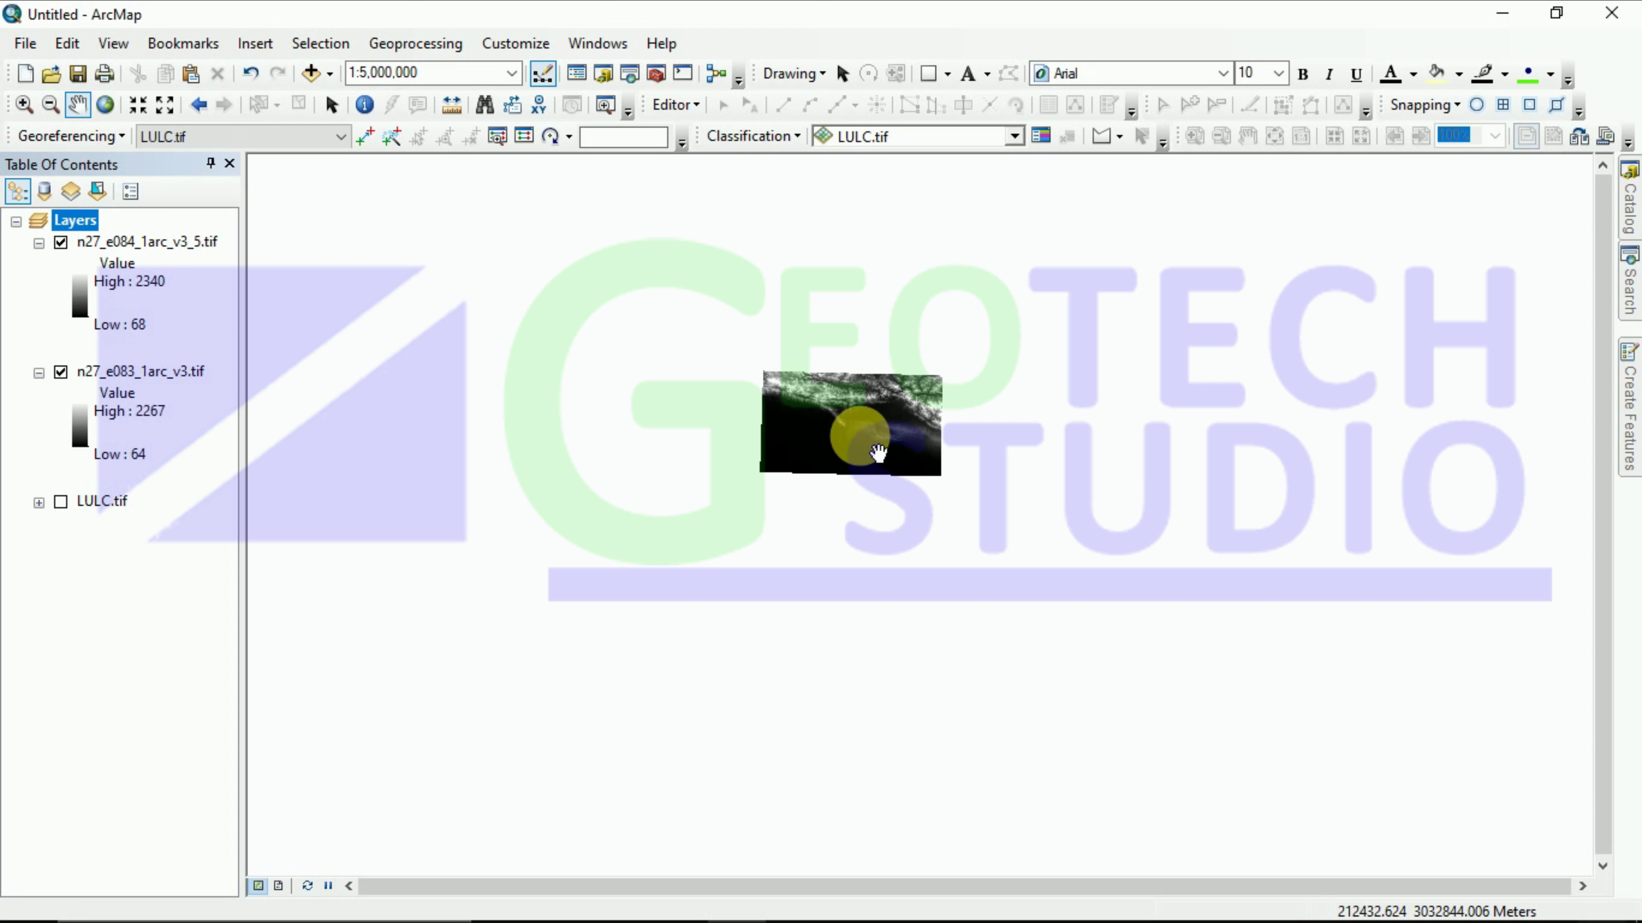
scroll(878, 453, up, 3)
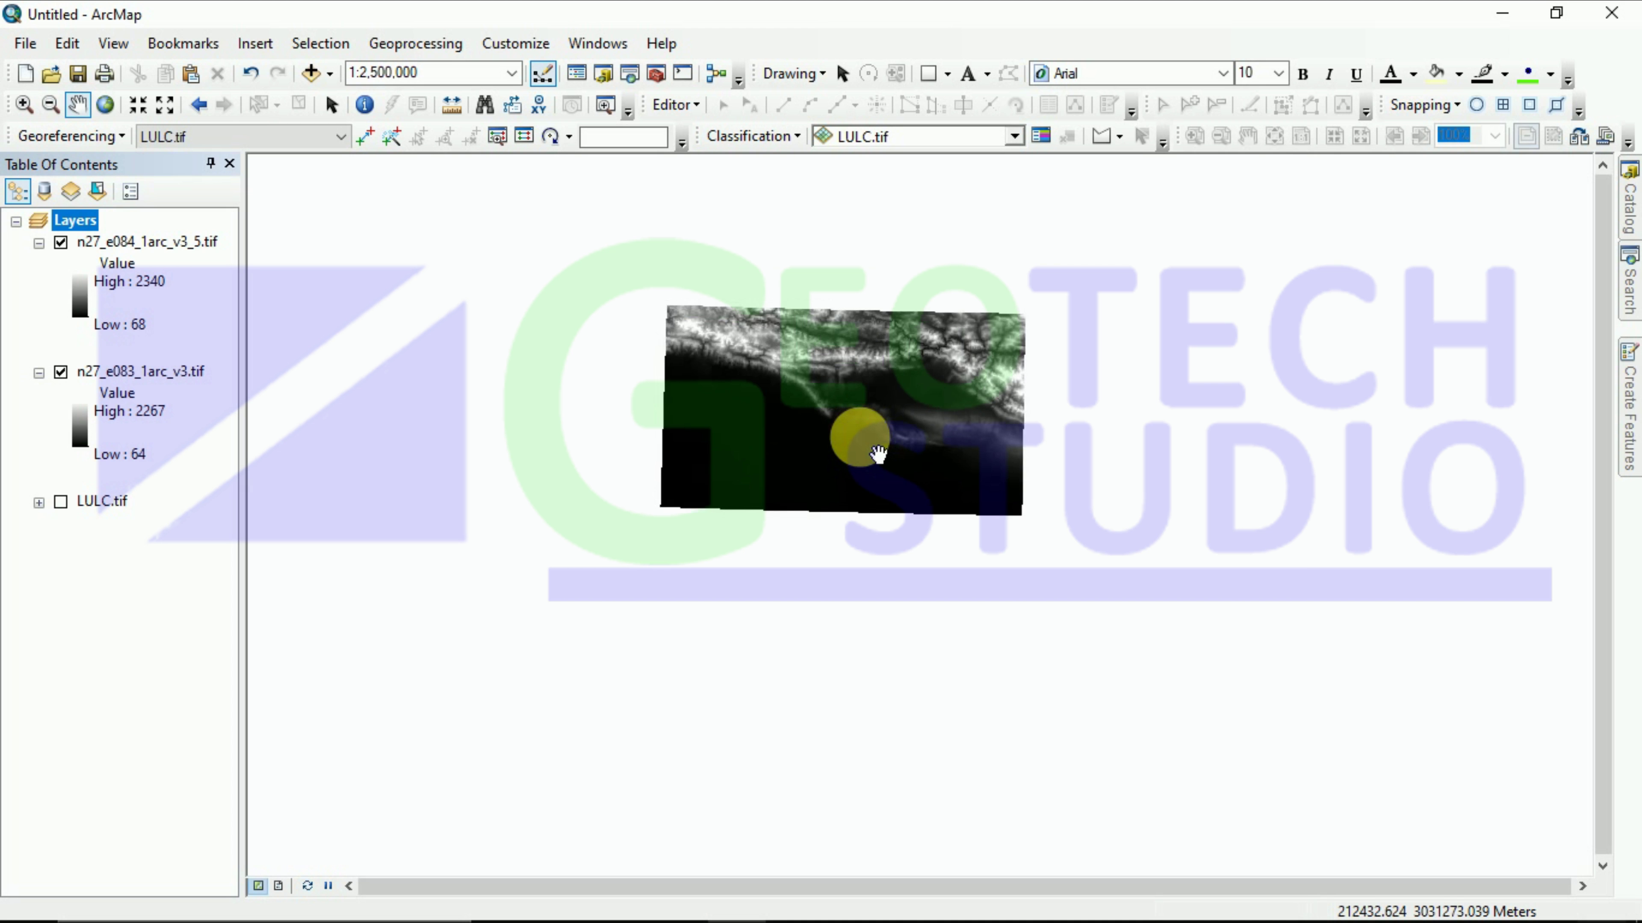
scroll(877, 452, up, 1)
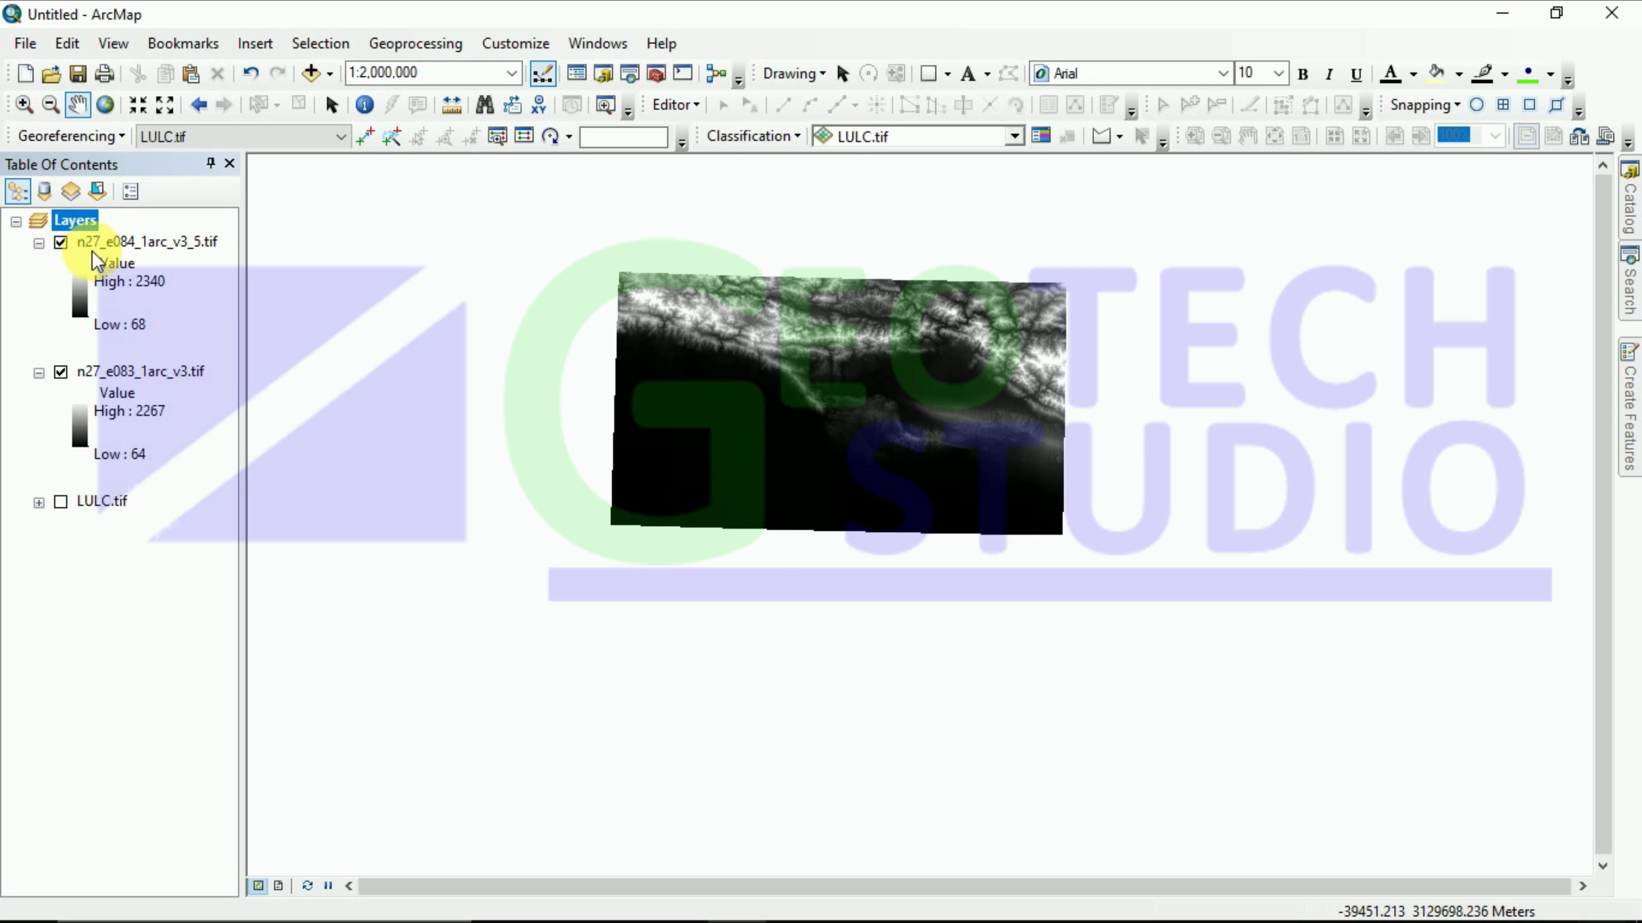
Step: Examine the raster information, pixel type and depth, and spatial reference in the source properties of n27_e084_1arc_v3_5.tif
right_click(116, 240)
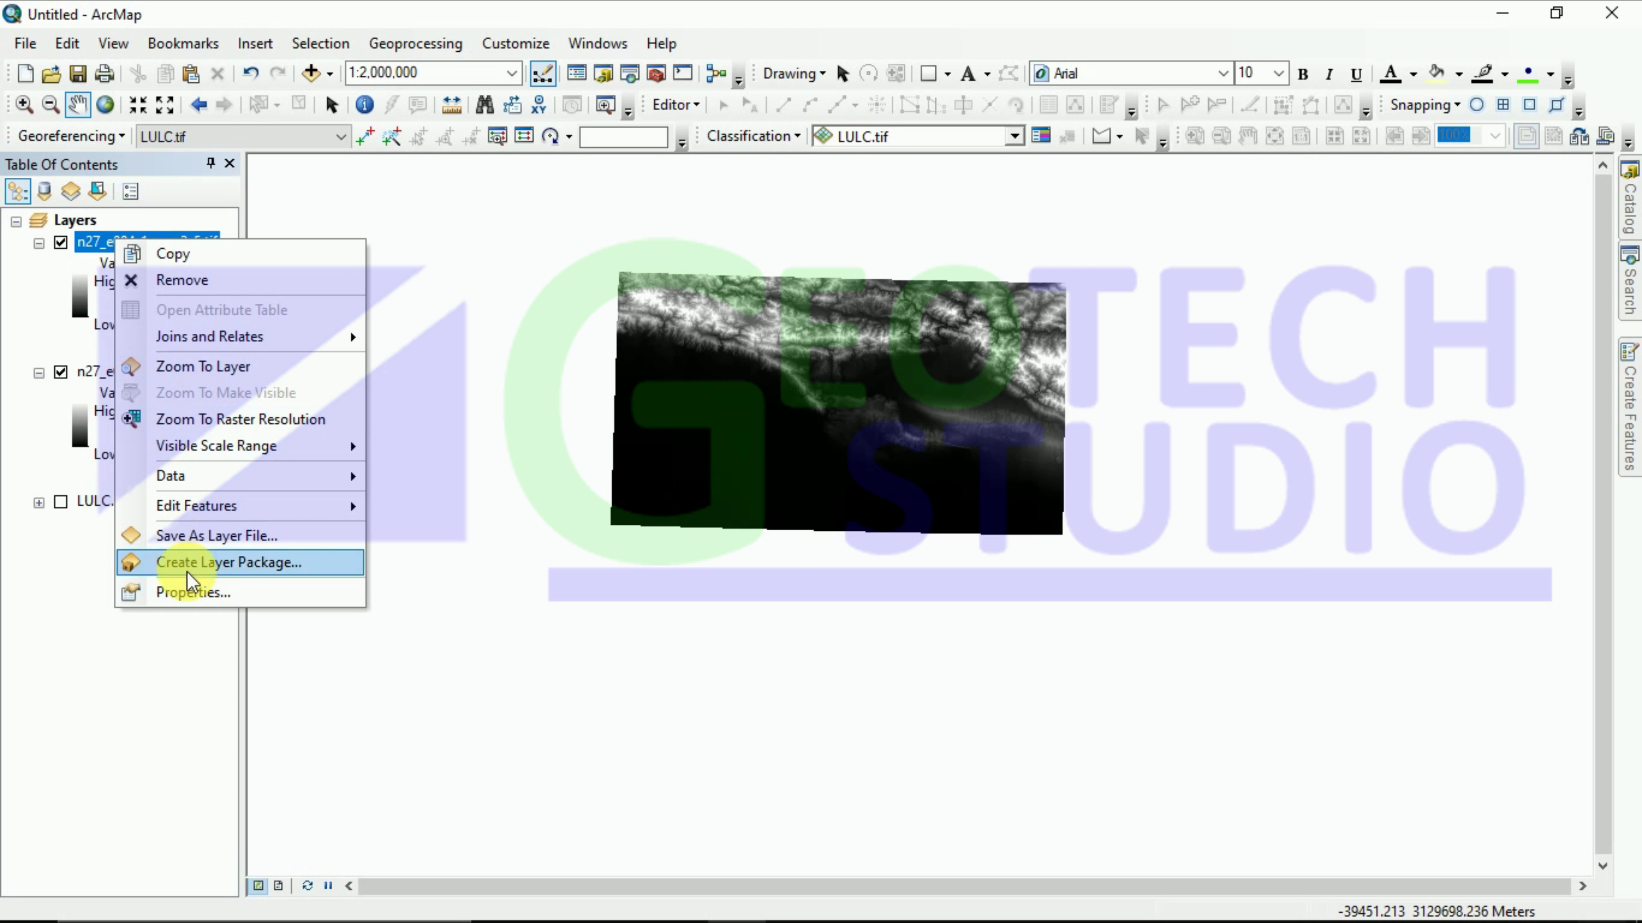
click(193, 589)
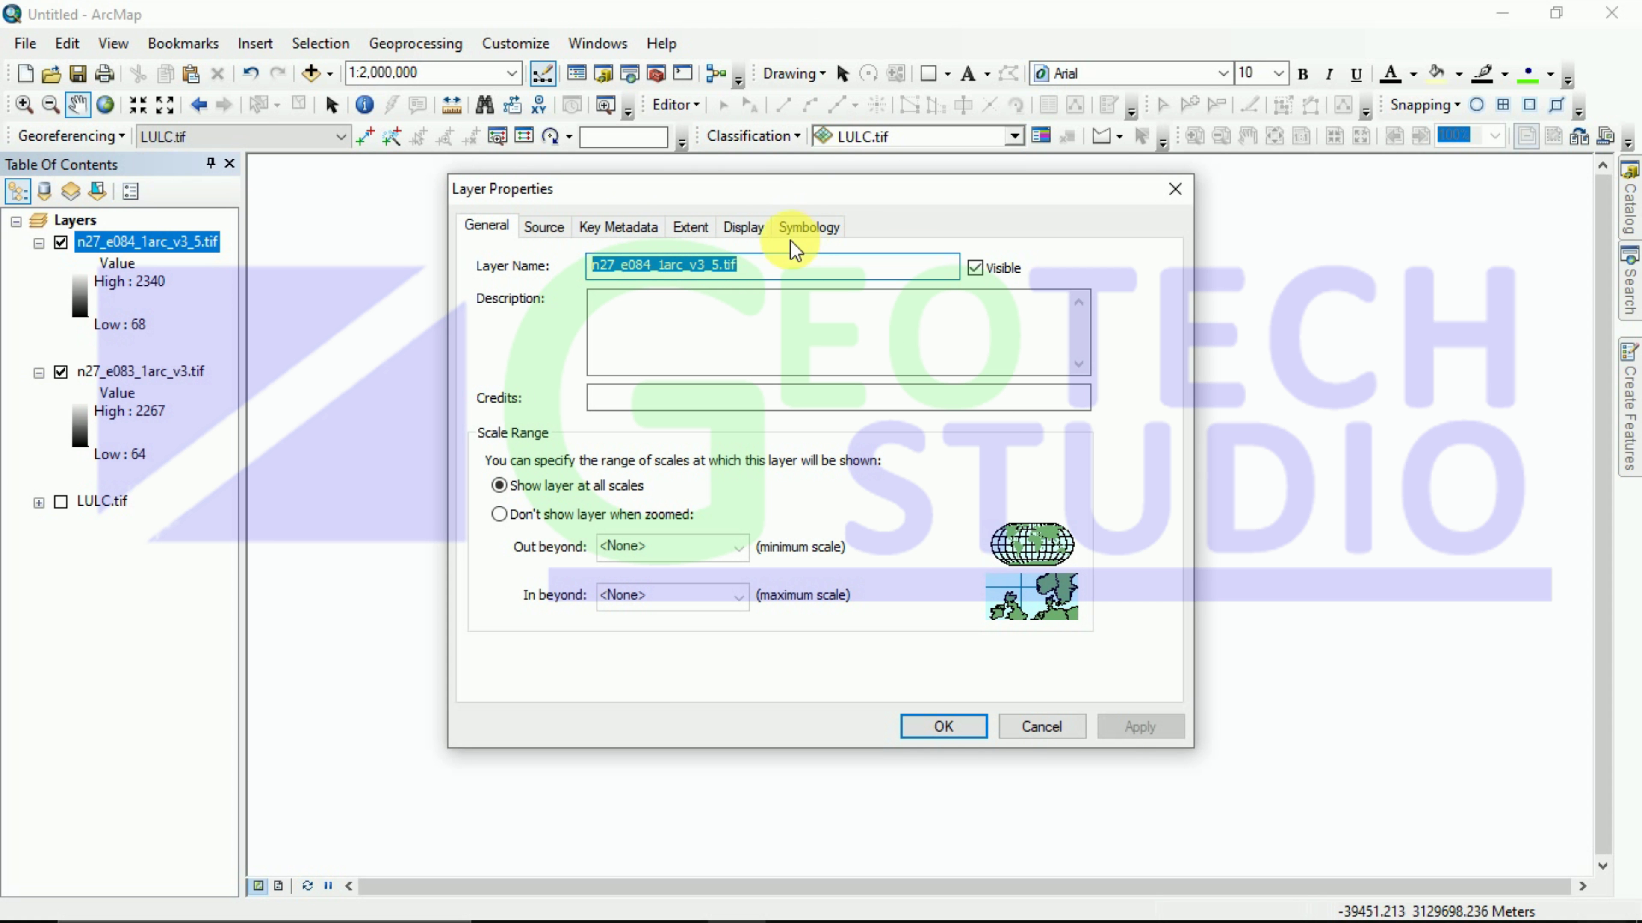
click(549, 227)
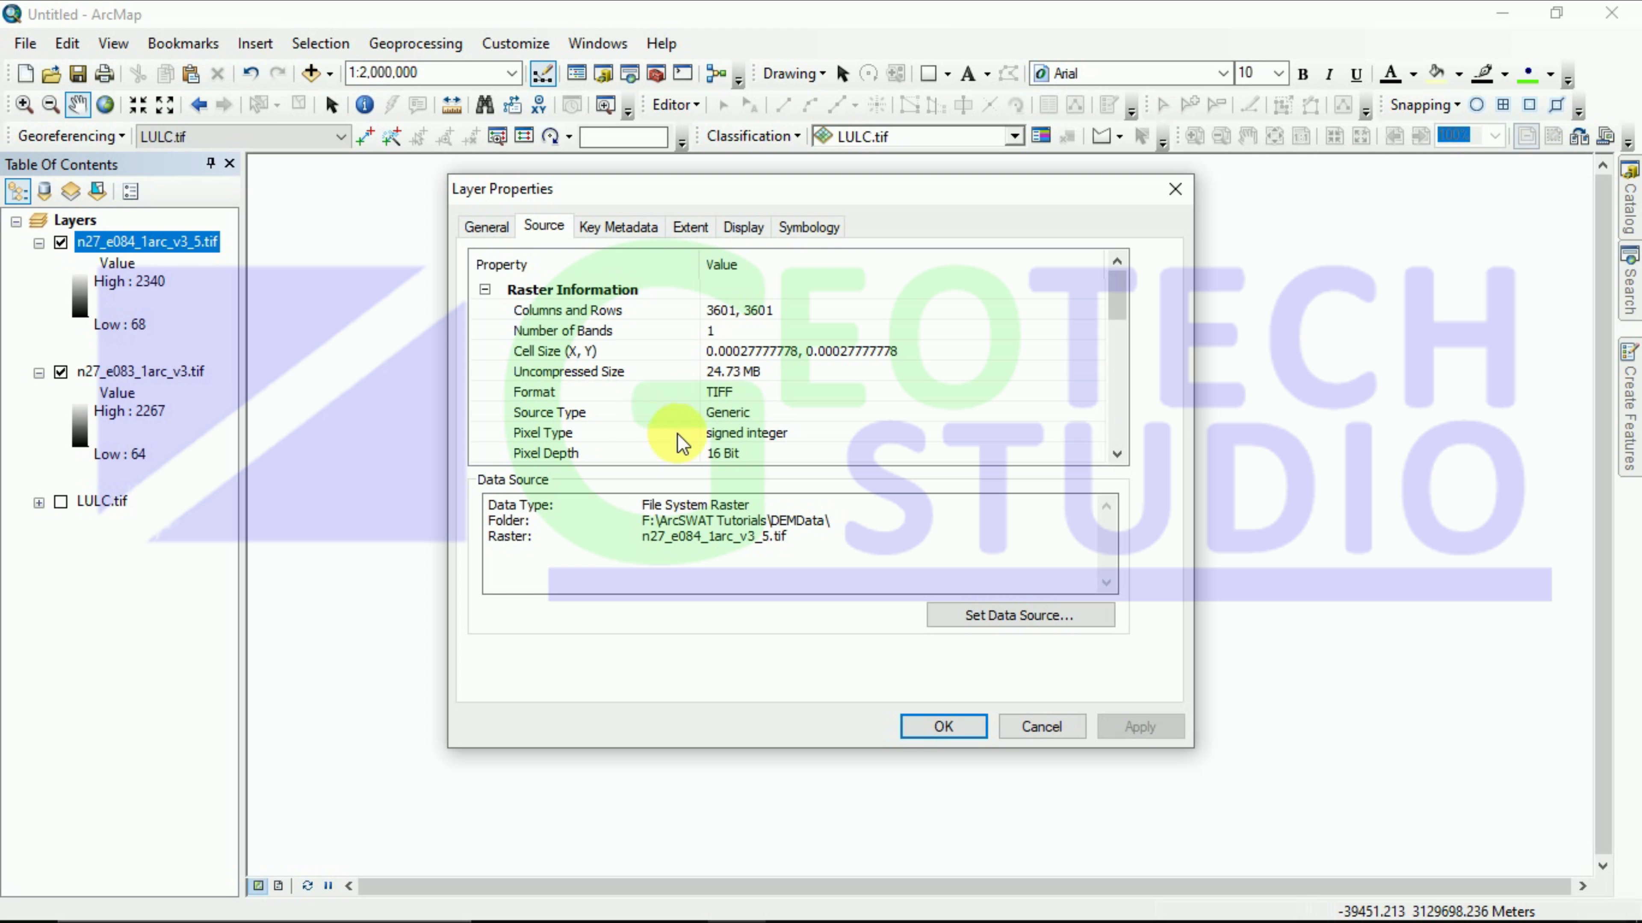
scroll(763, 433, down, 7)
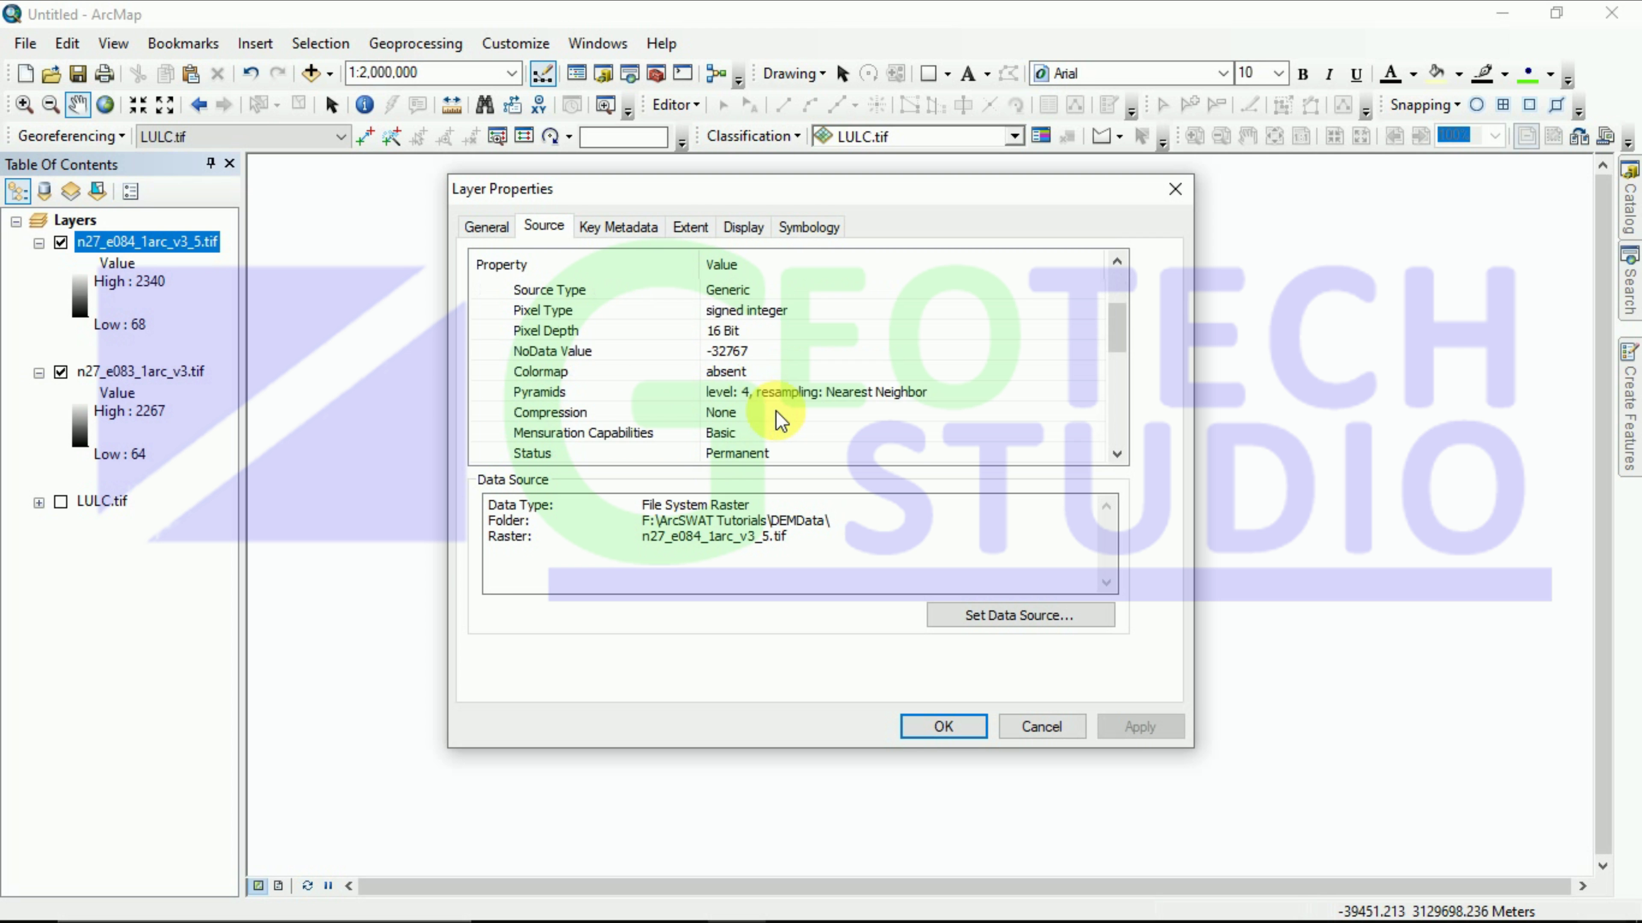
scroll(776, 411, up, 3)
scroll(776, 411, down, 3)
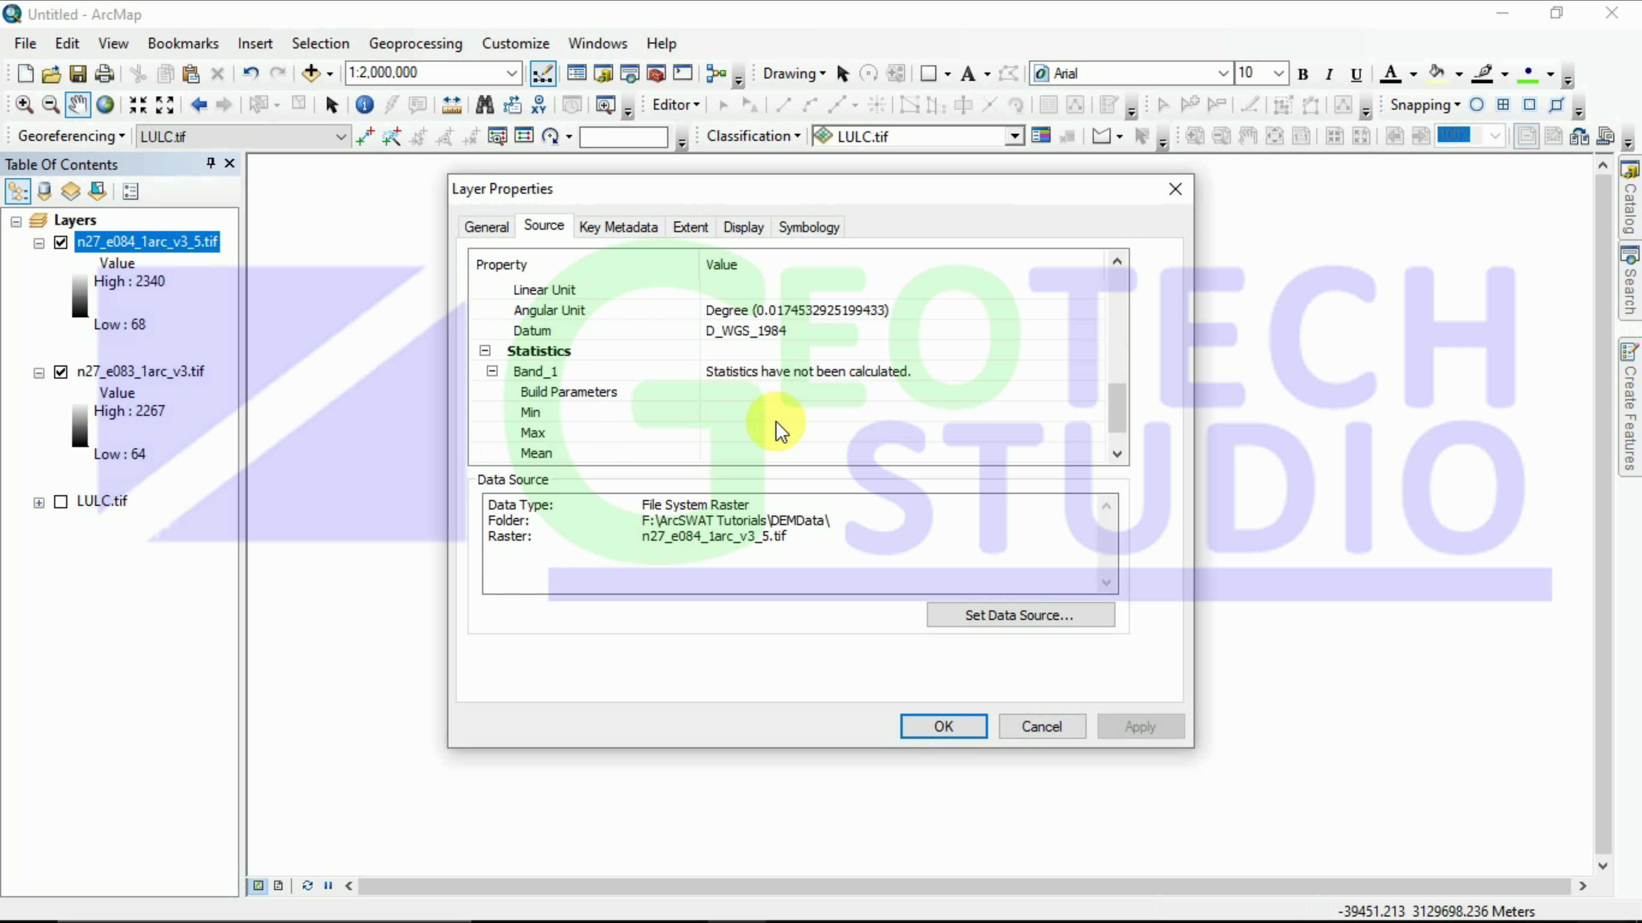
scroll(721, 363, up, 1)
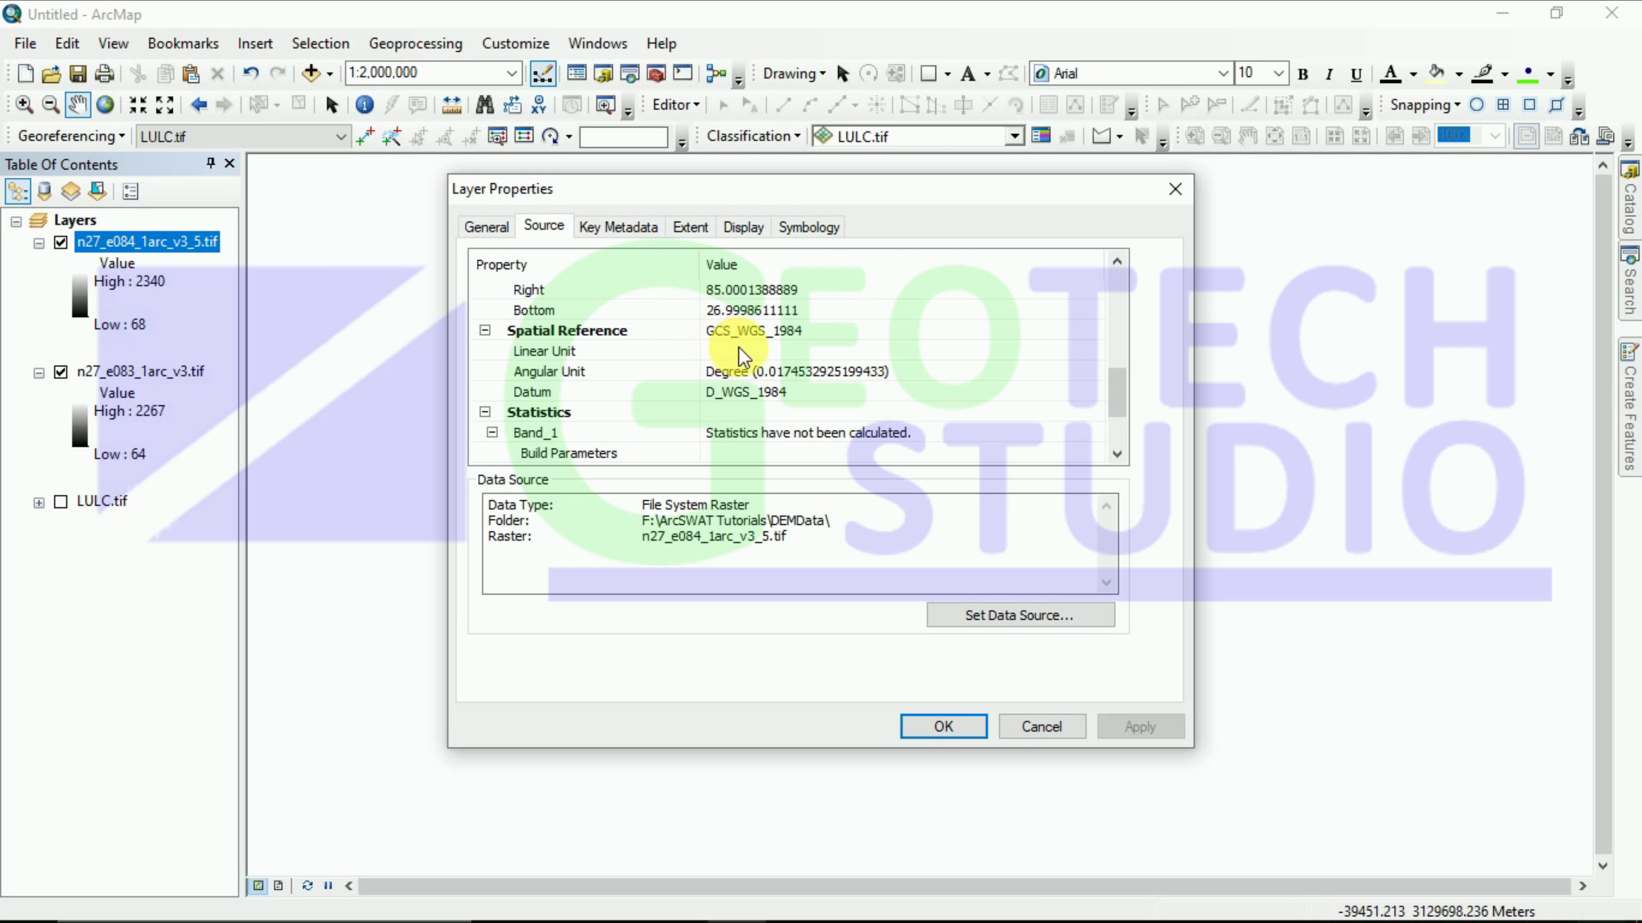
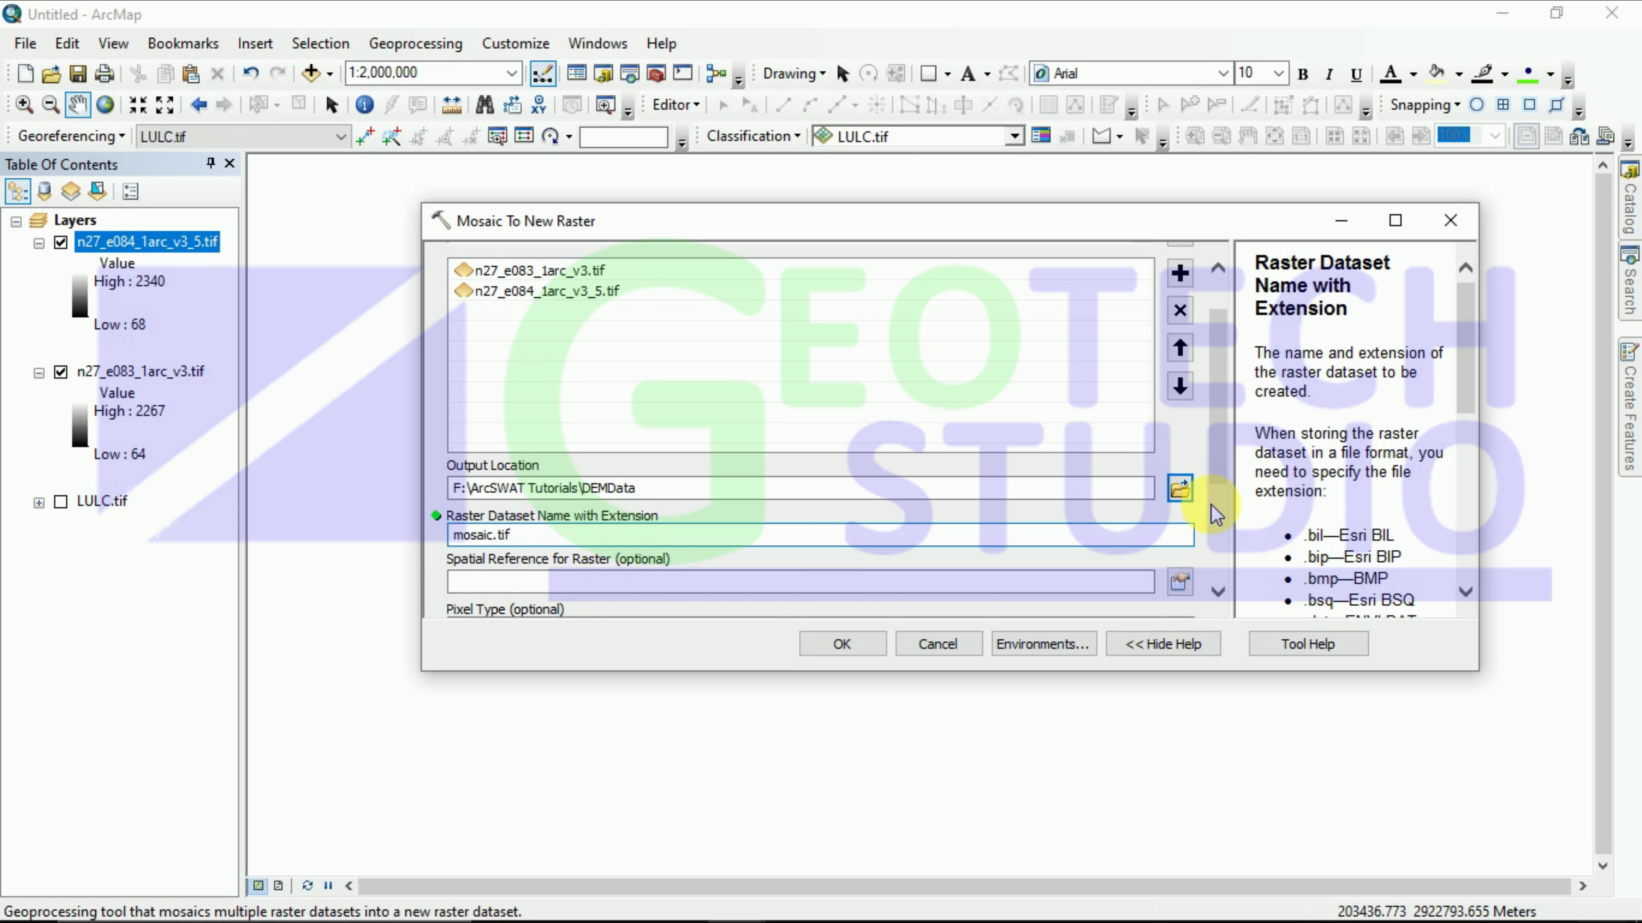
Step: Set the new mosaic's spatial reference to WGS 1984 UTM Zone 45N and its pixel type to 16_BIT_SIGNED
click(1179, 584)
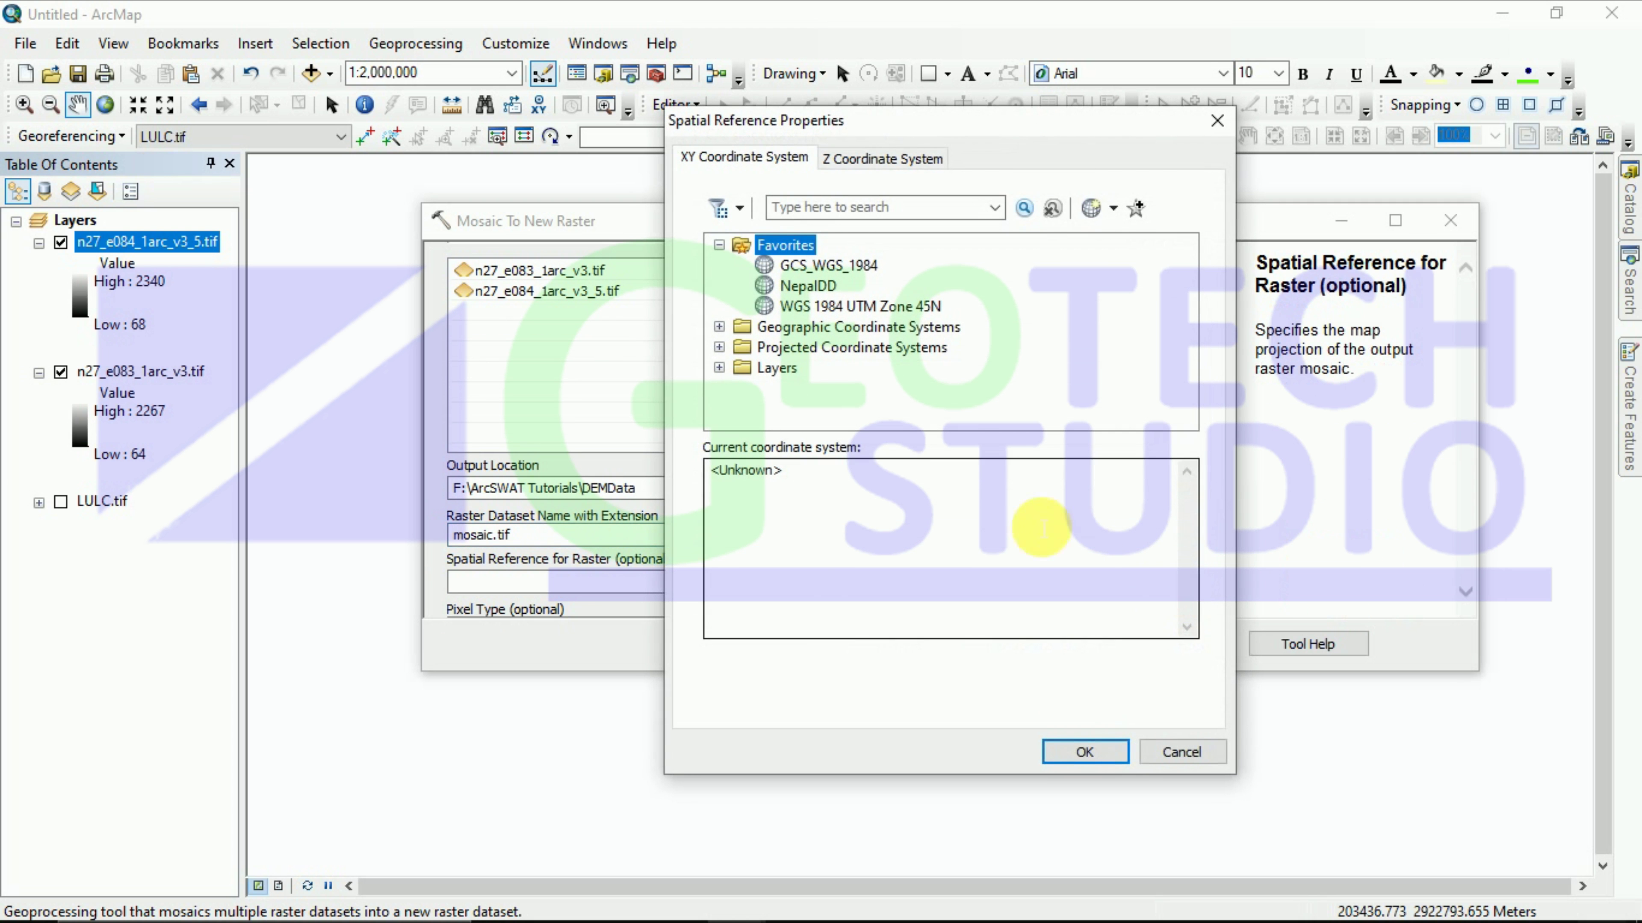
click(878, 308)
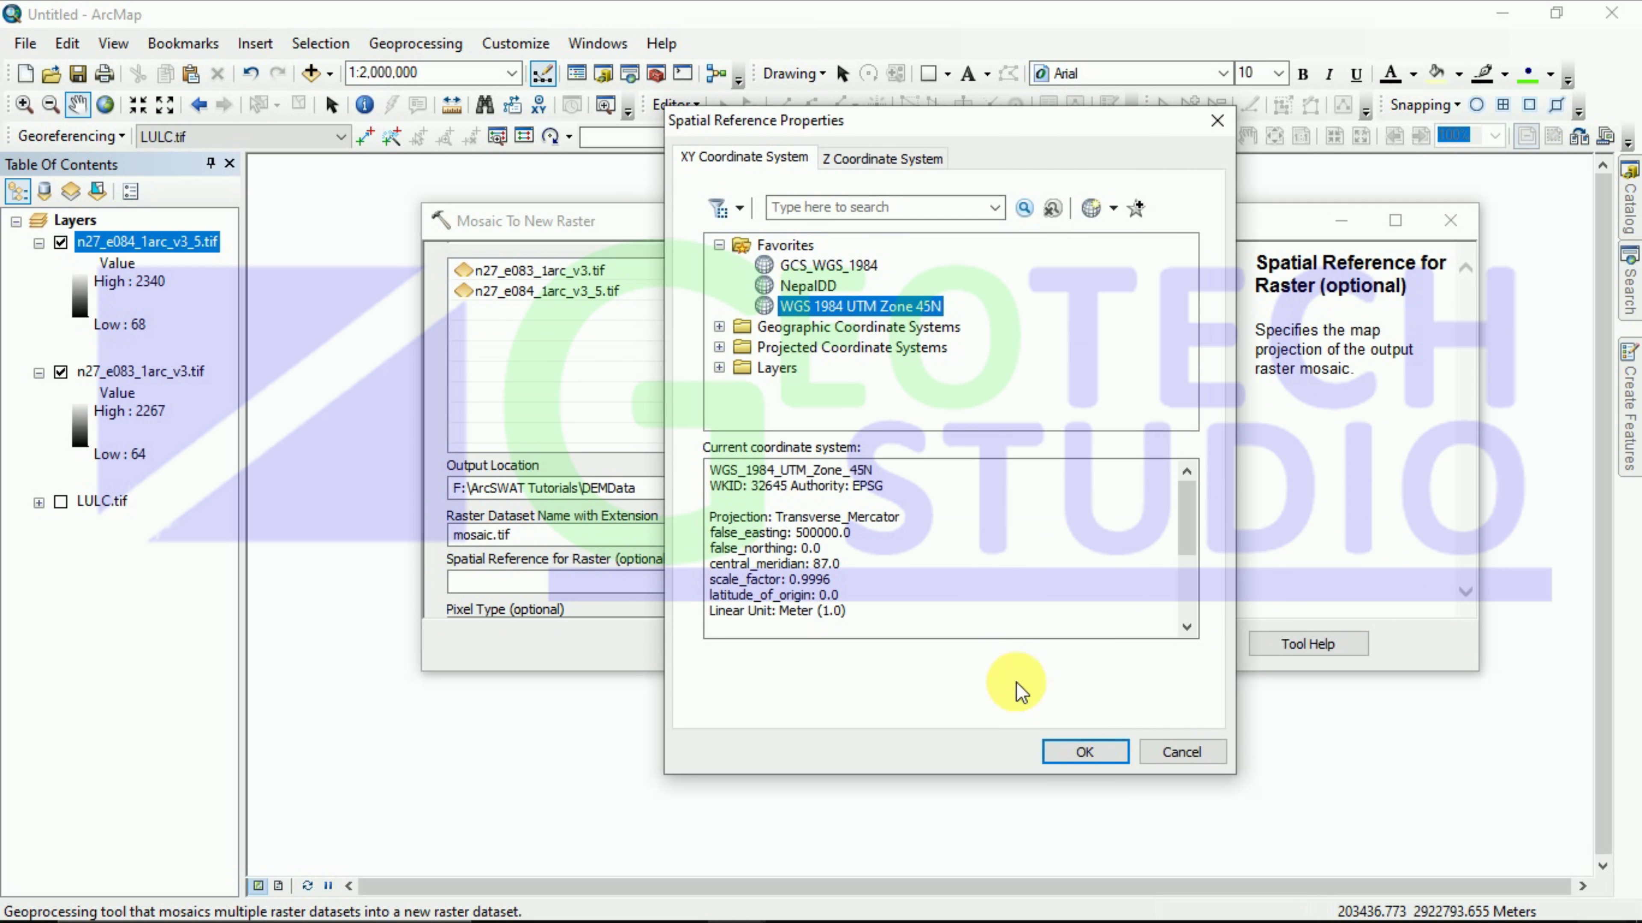
click(1058, 752)
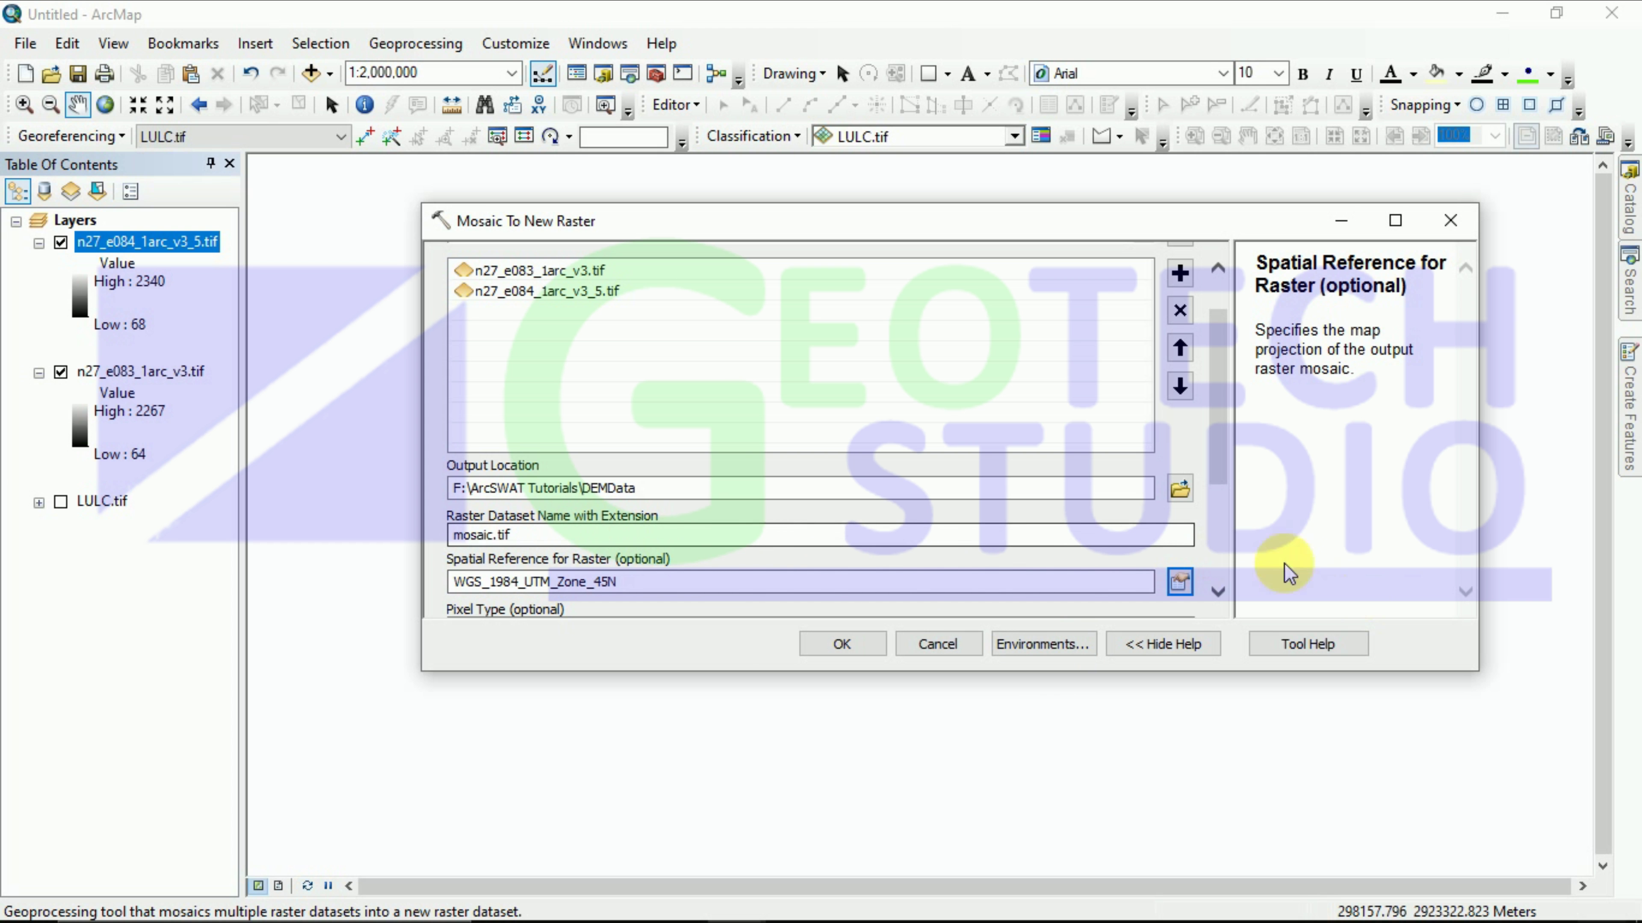
scroll(1202, 530, down, 1)
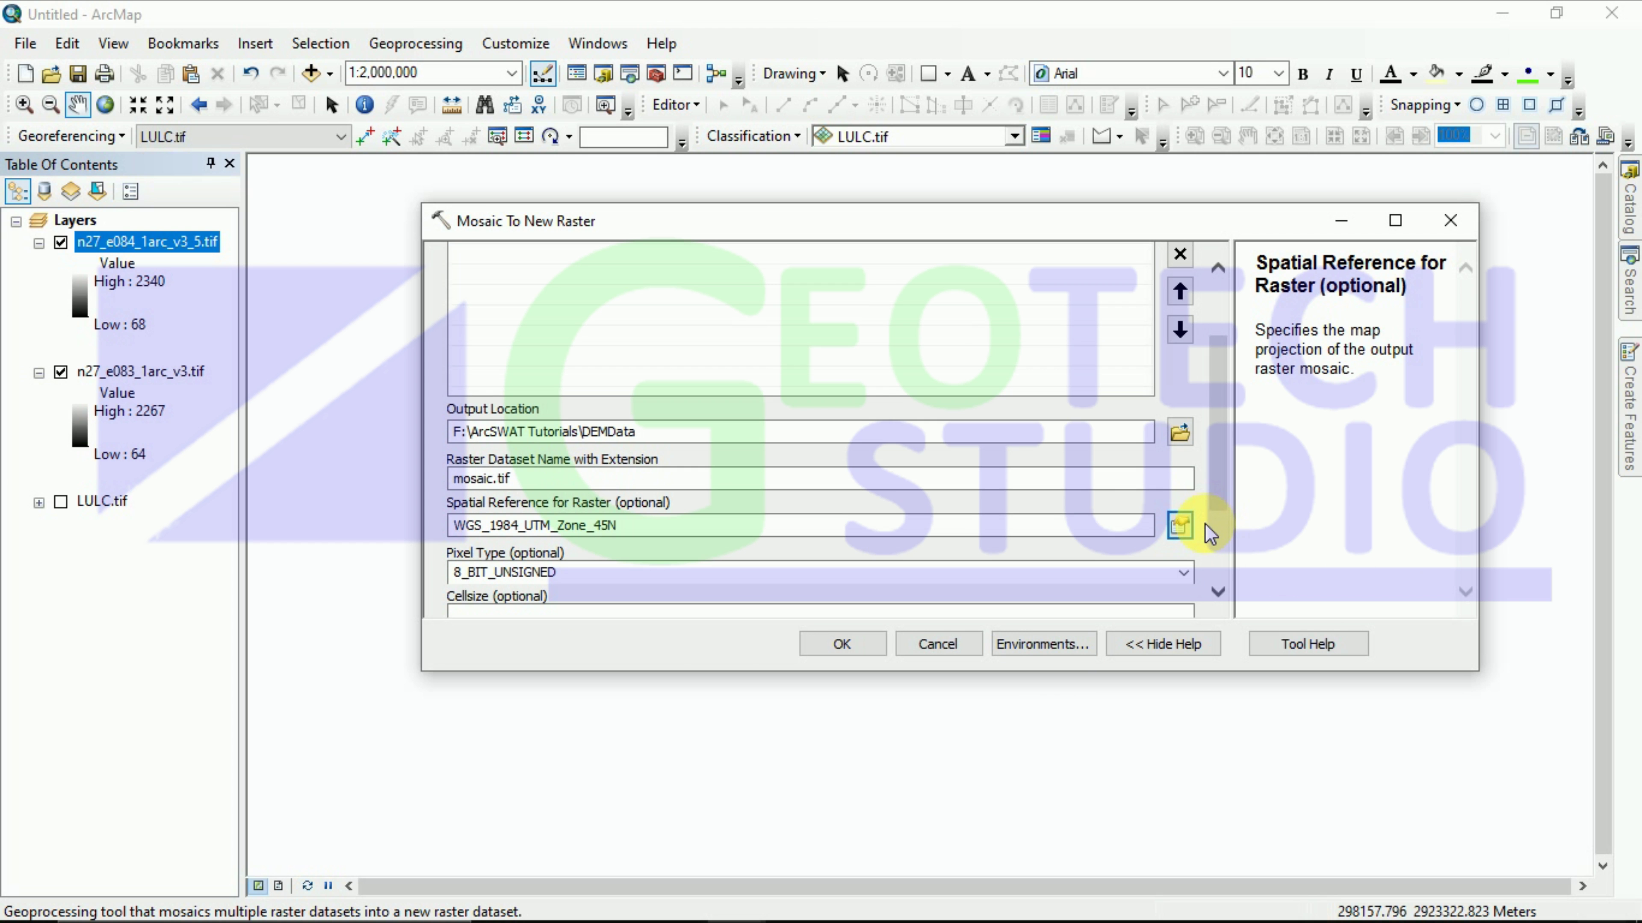
click(1184, 573)
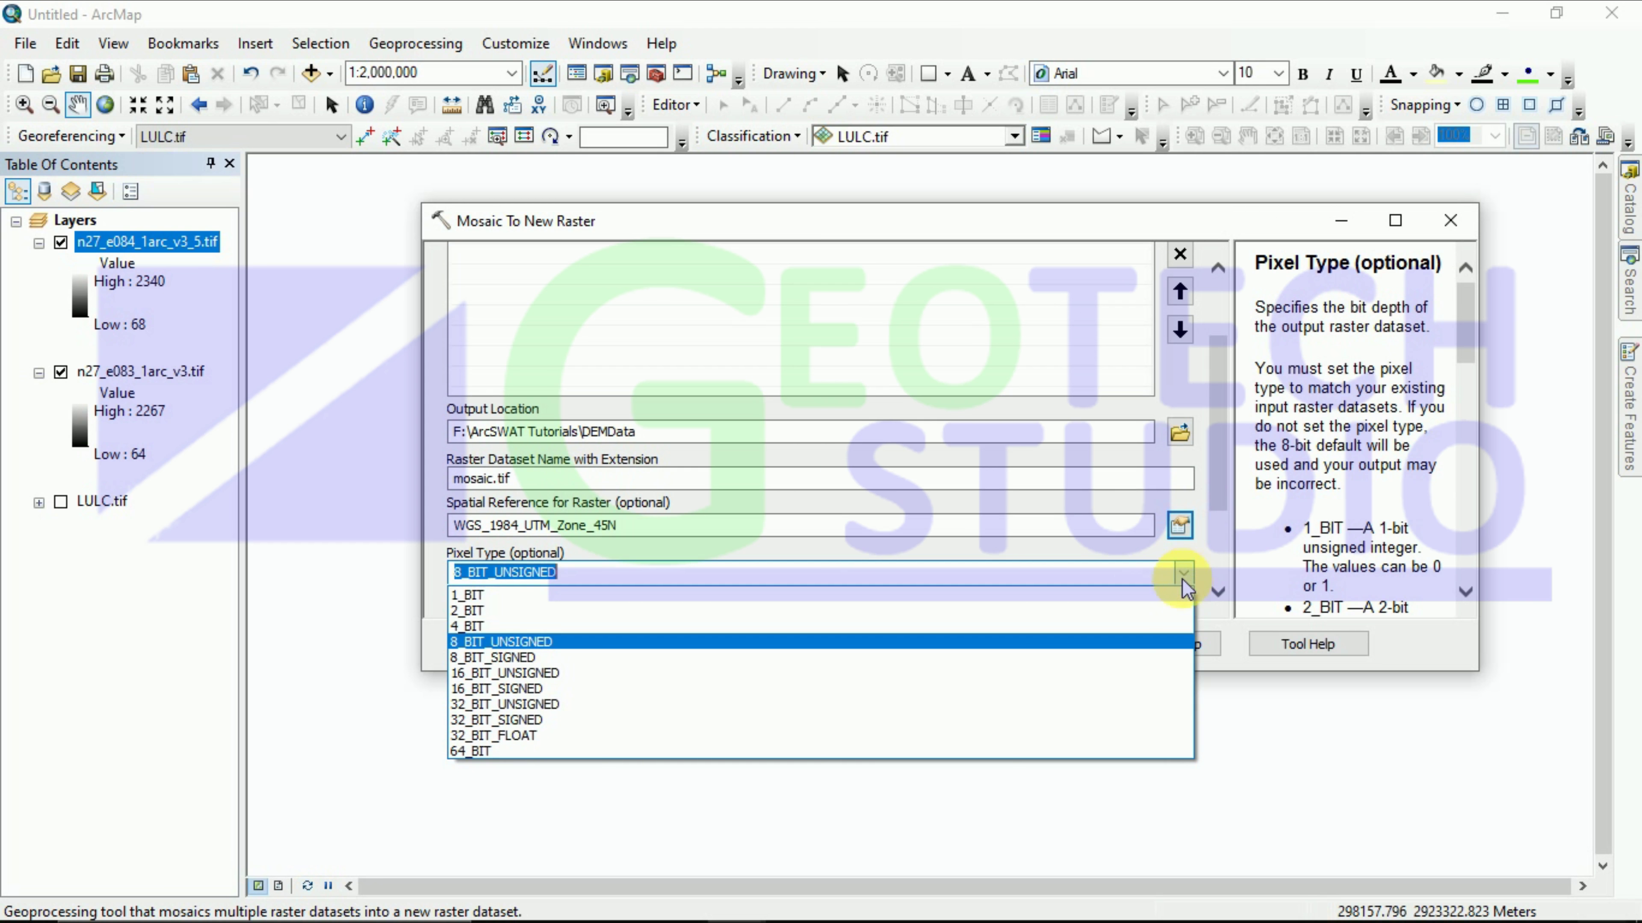
click(516, 689)
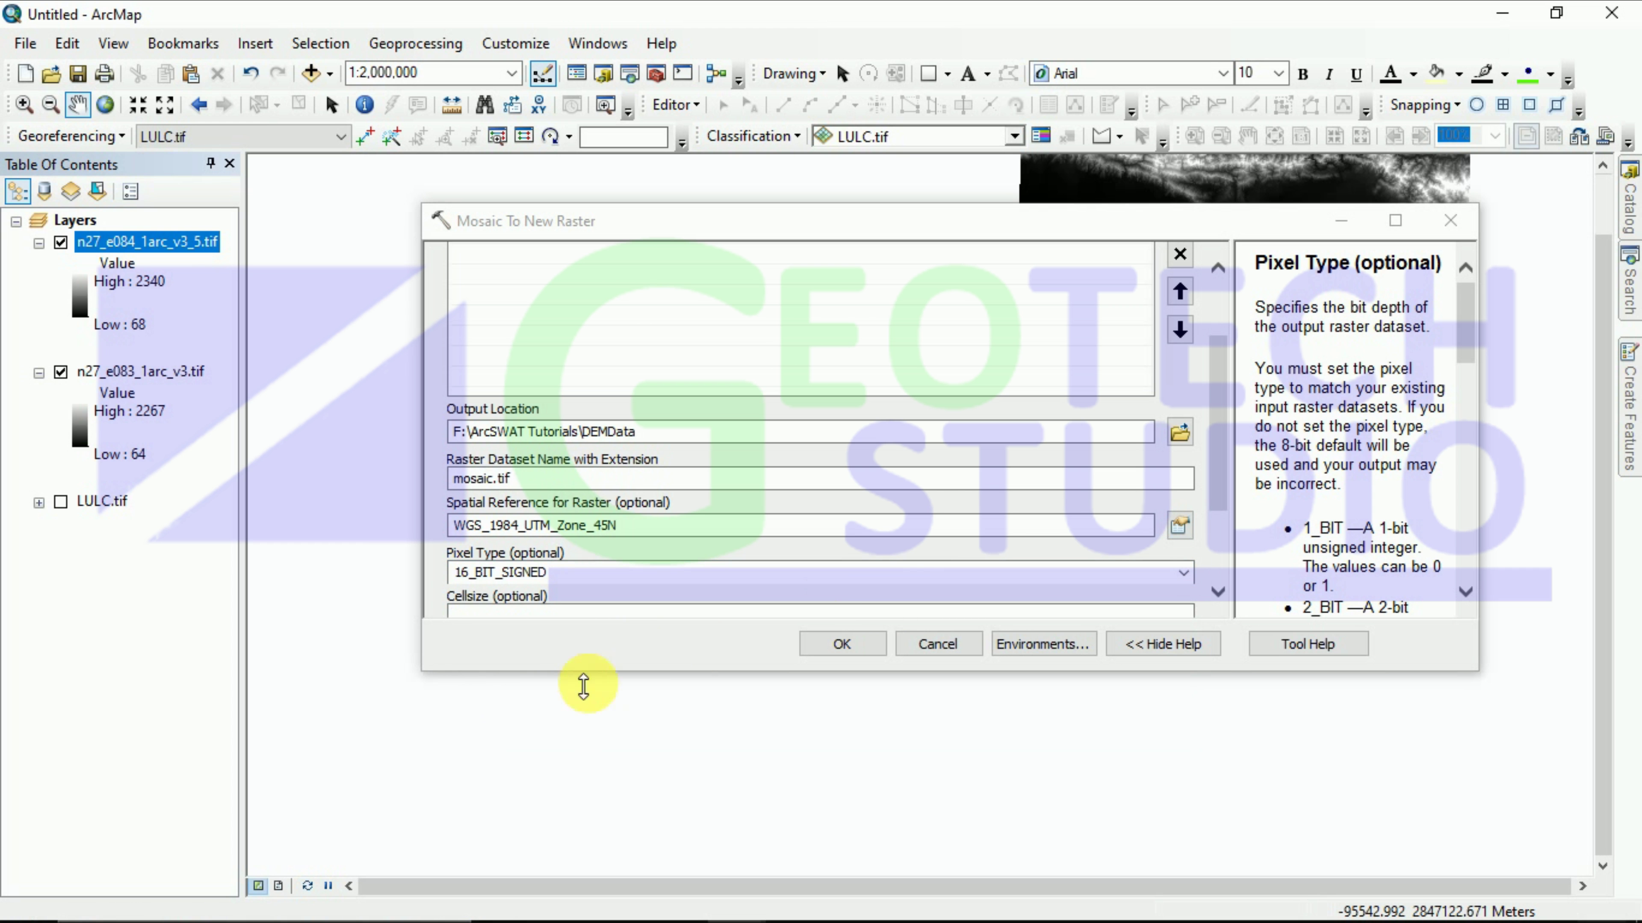
Step: Set the number of bands to 1 and run Mosaic To New Raster to create mosaic.tif
scroll(1219, 551, down, 2)
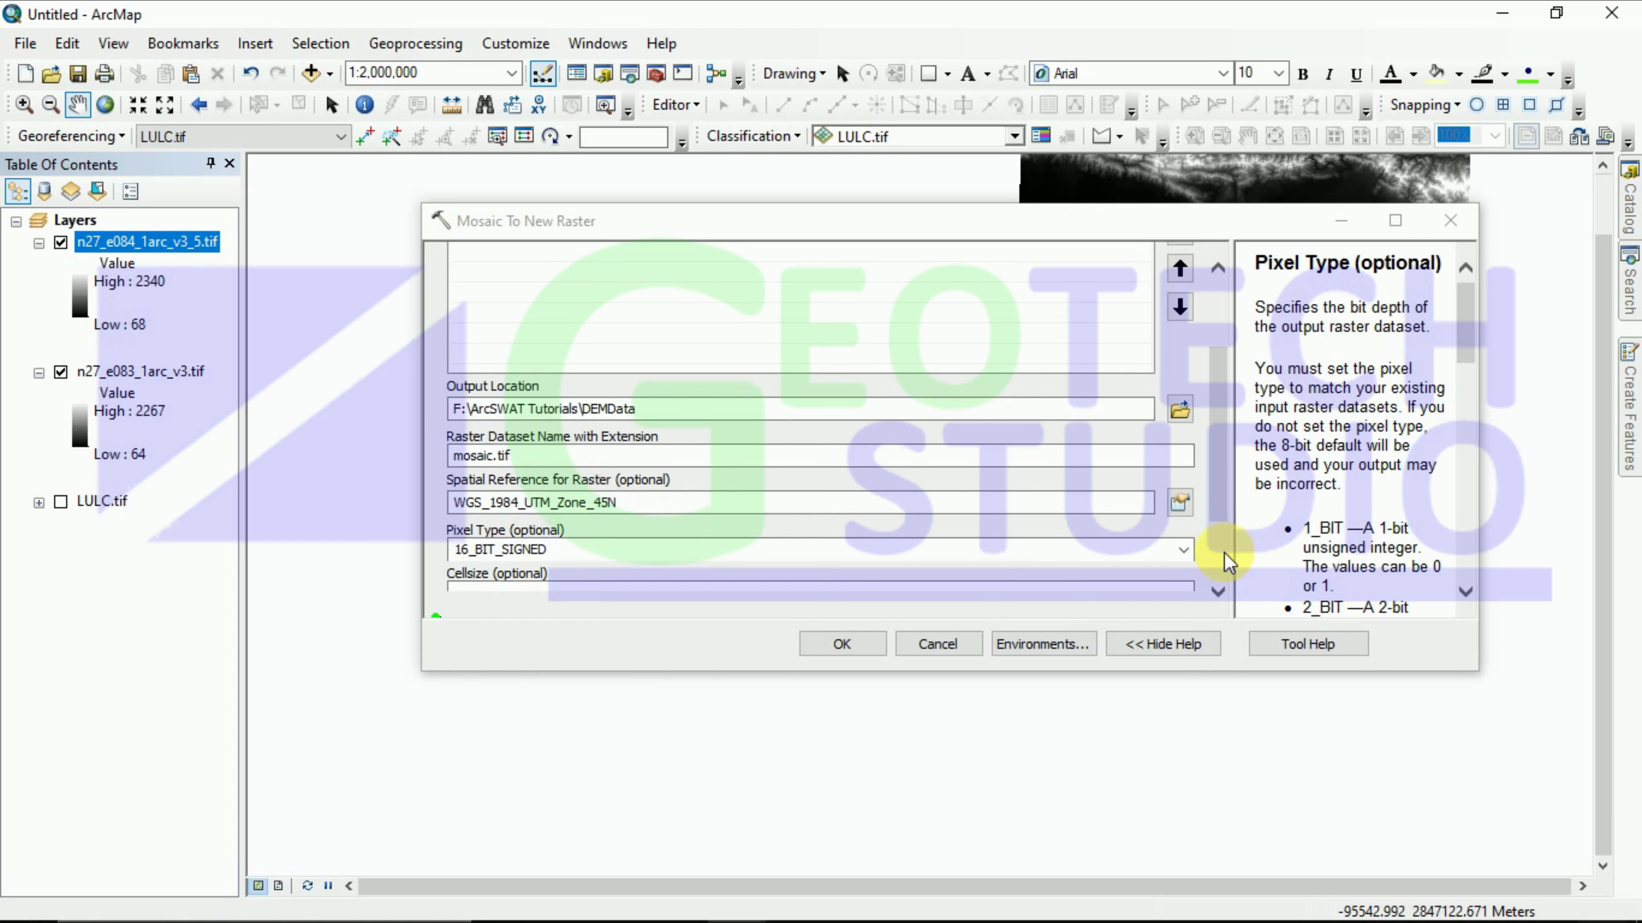
scroll(1221, 557, down, 2)
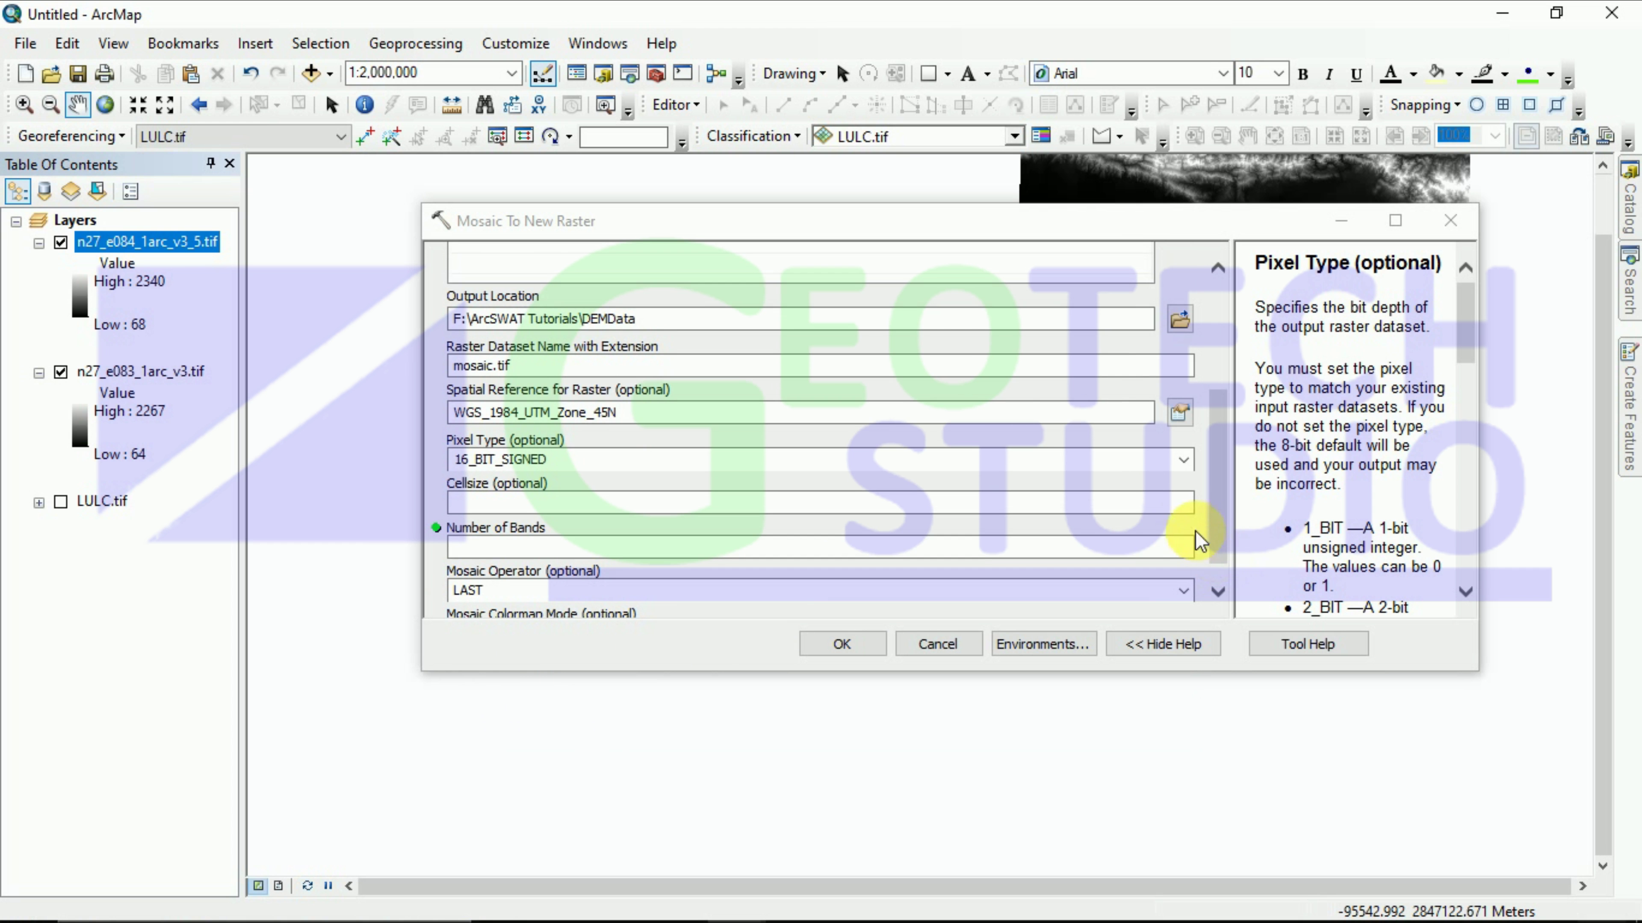
click(1178, 550)
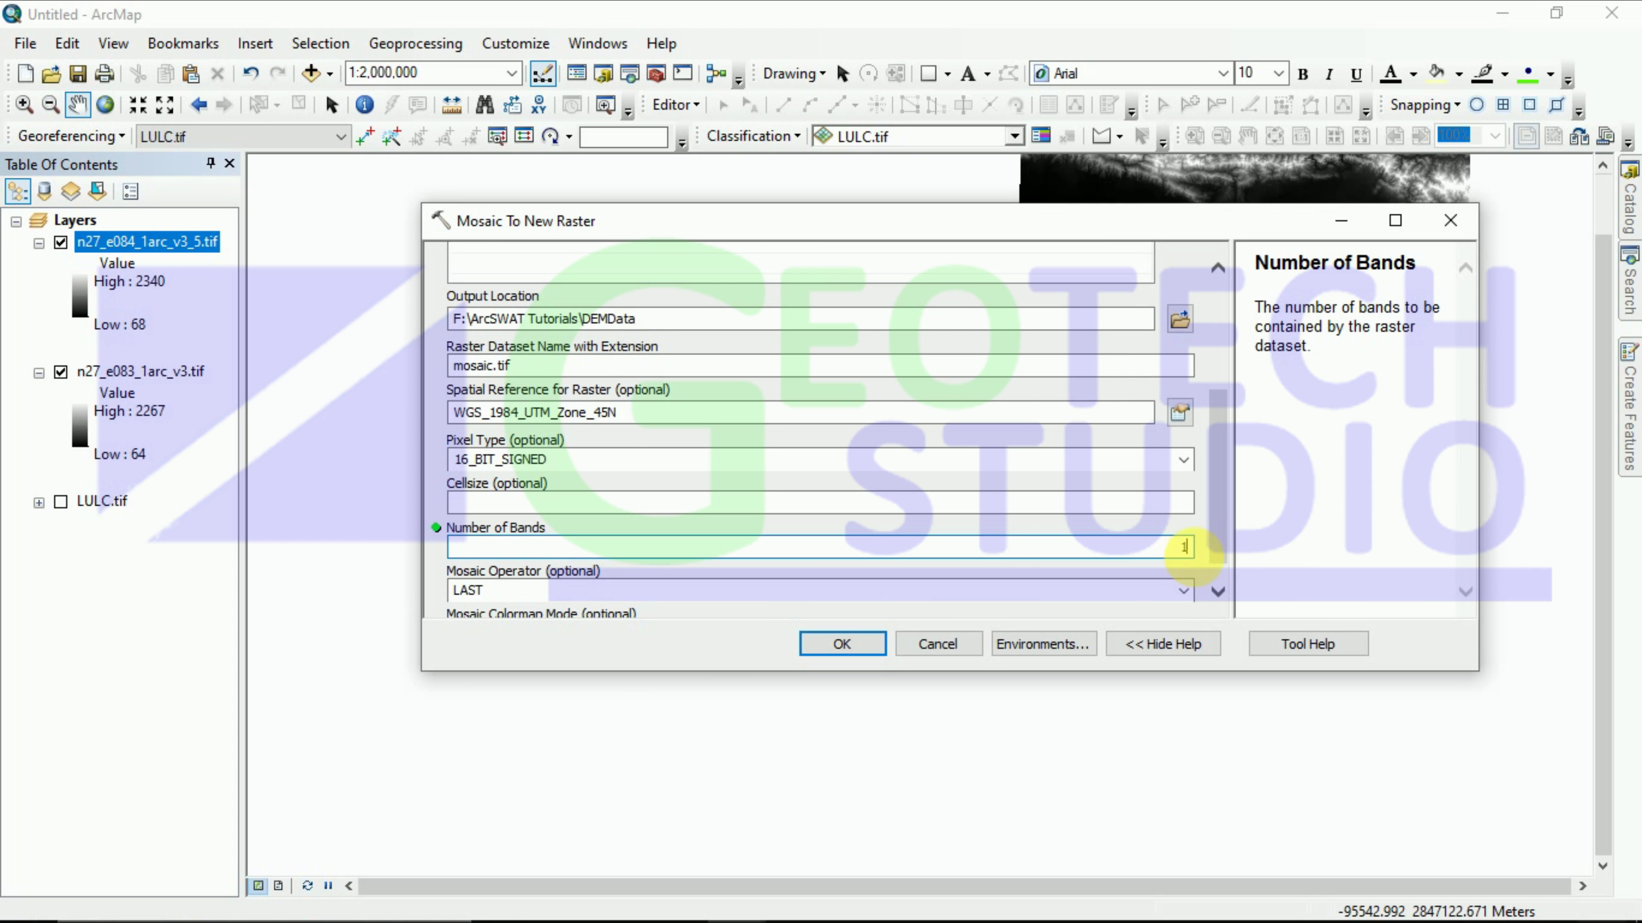
scroll(1226, 603, down, 1)
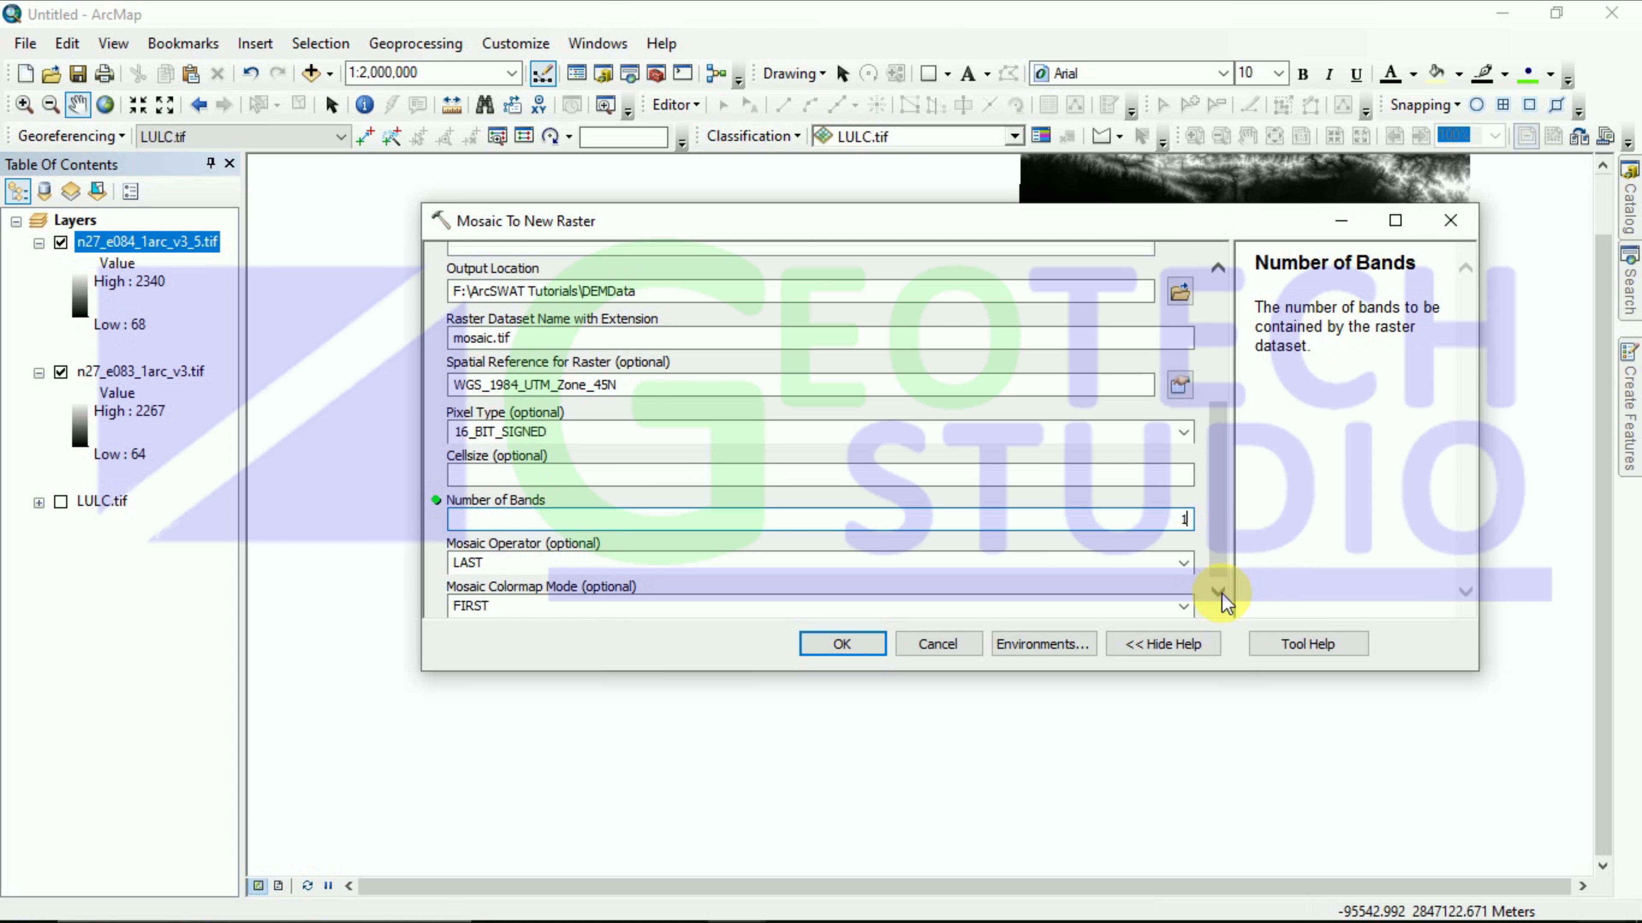
click(841, 645)
drag(1167, 364, 884, 517)
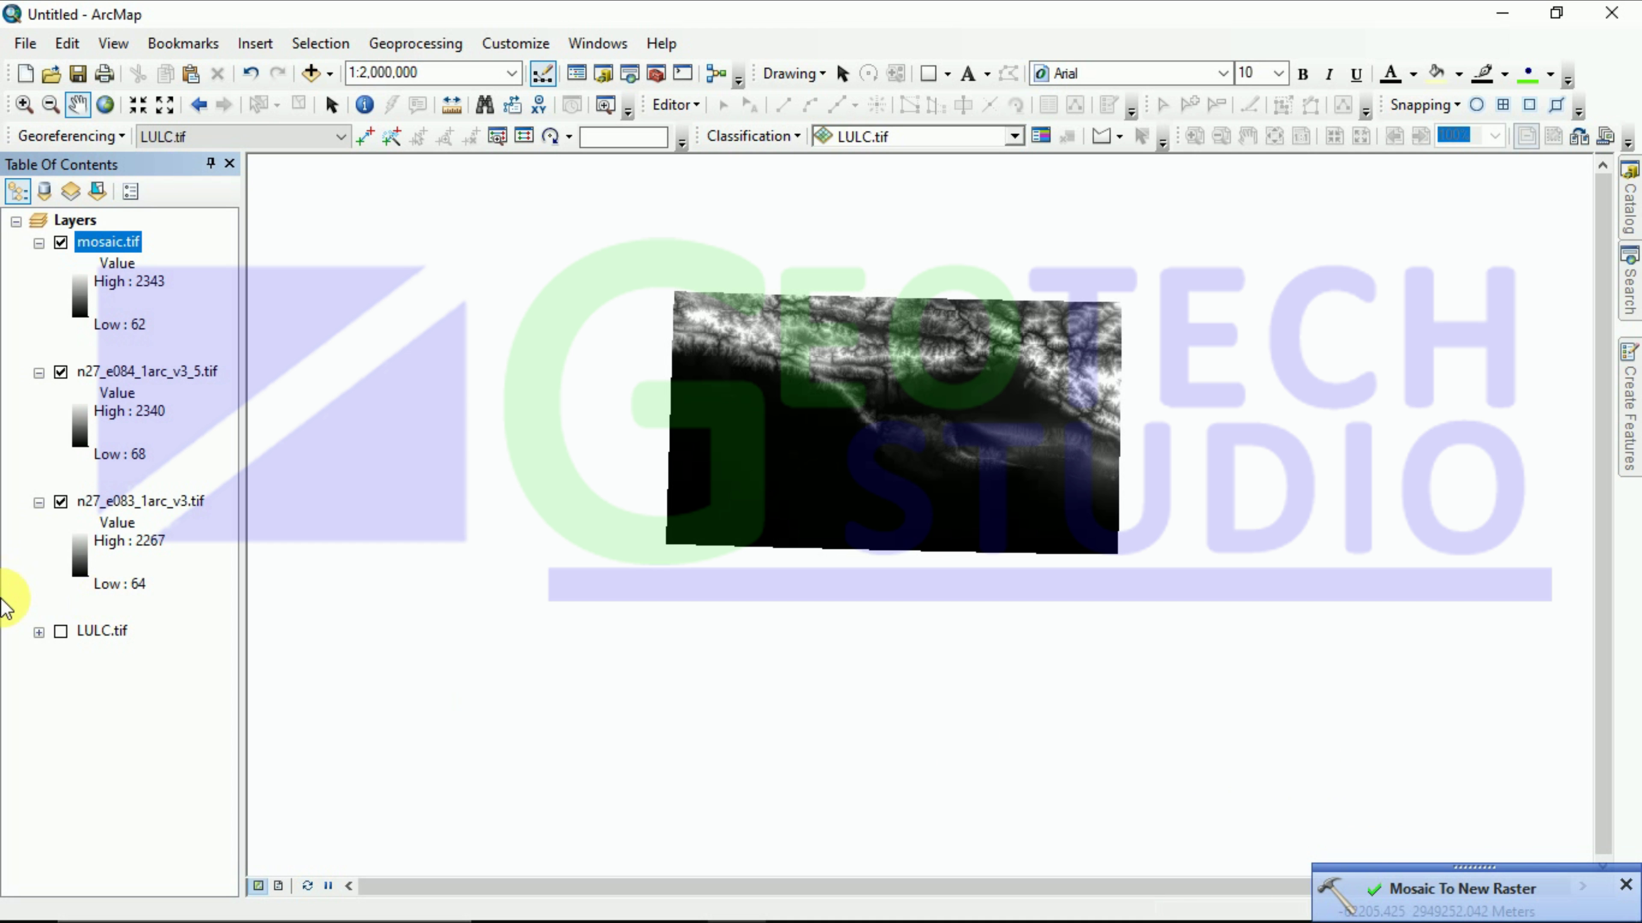
Step: Remove the source tiles n27_e084_1arc_v3_5.tif and n27_e083_1arc_v3.tif from the map
right_click(96, 380)
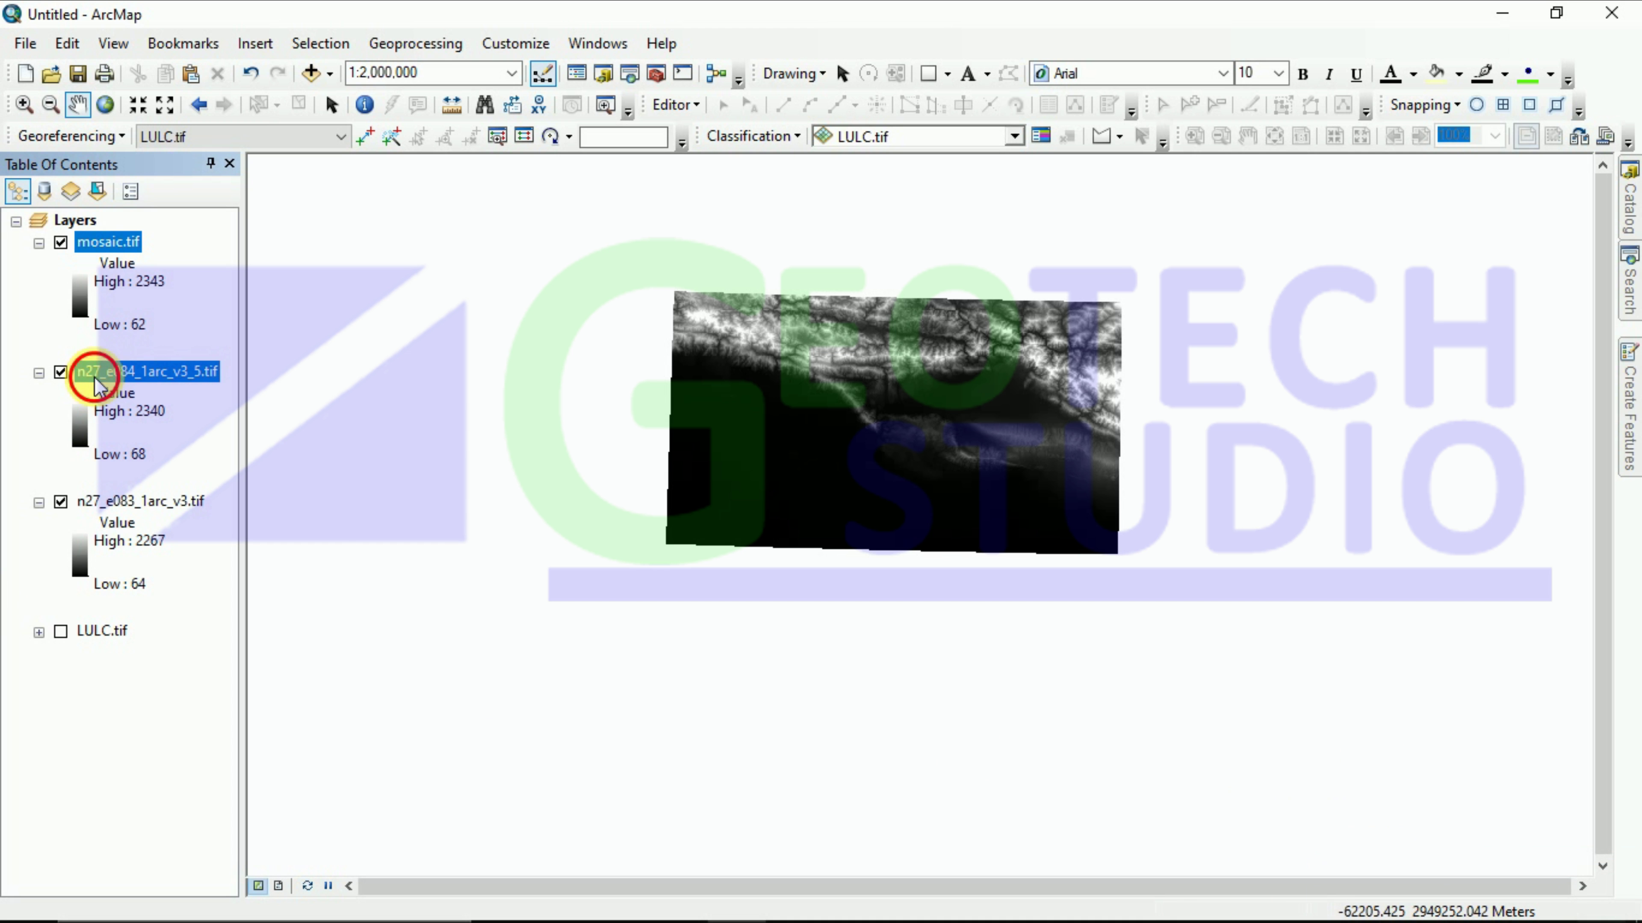
click(165, 417)
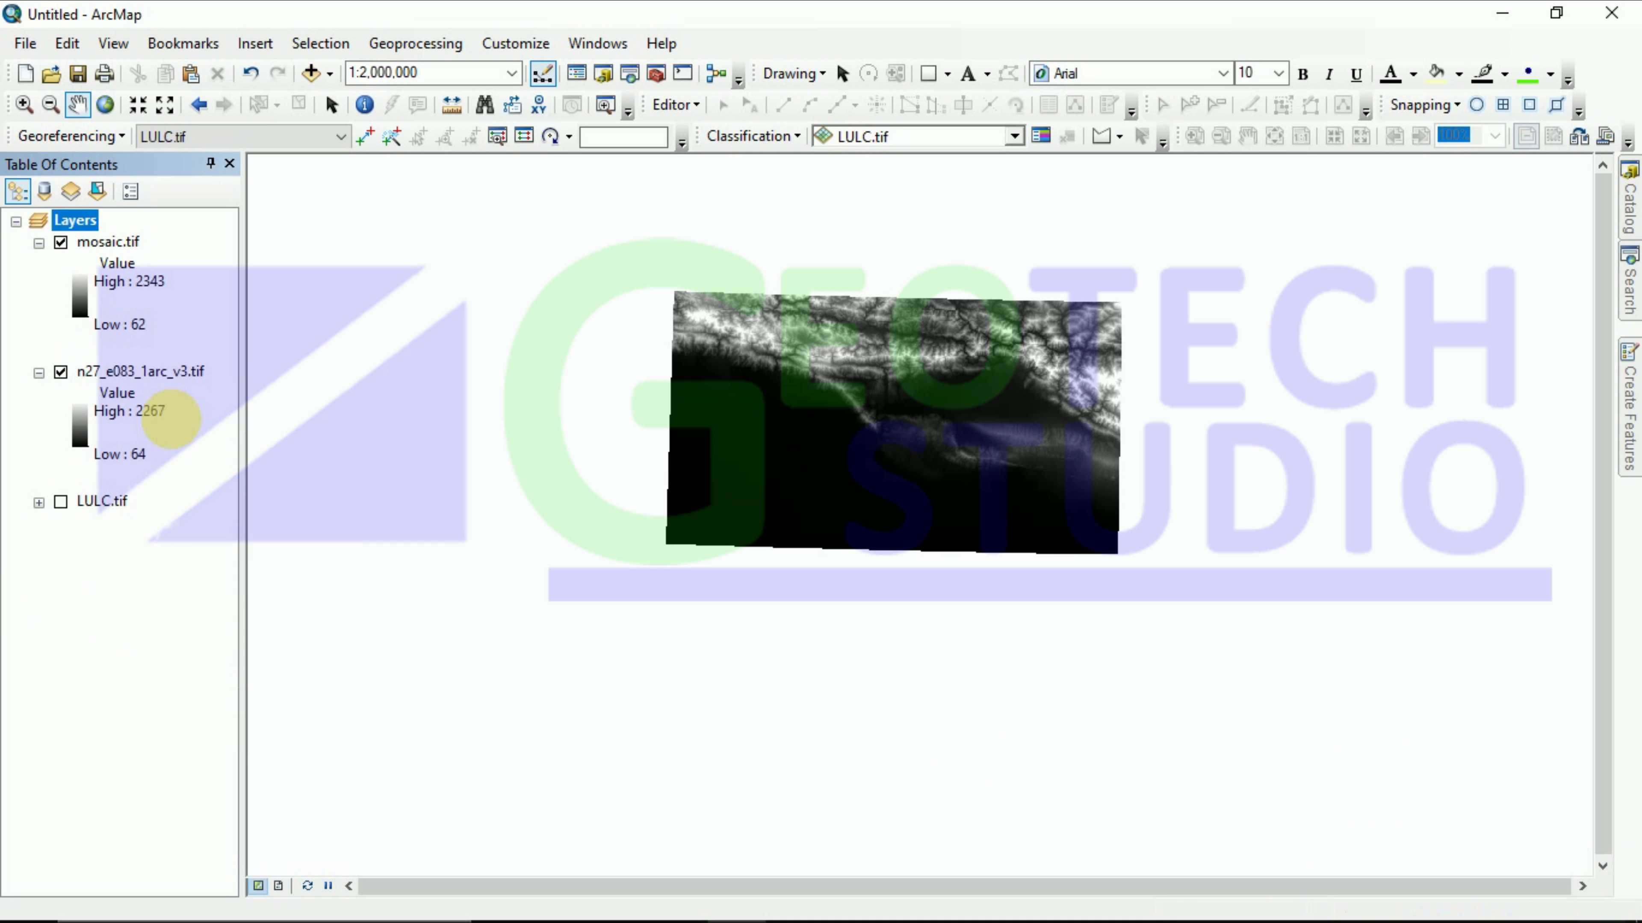
right_click(157, 383)
click(200, 414)
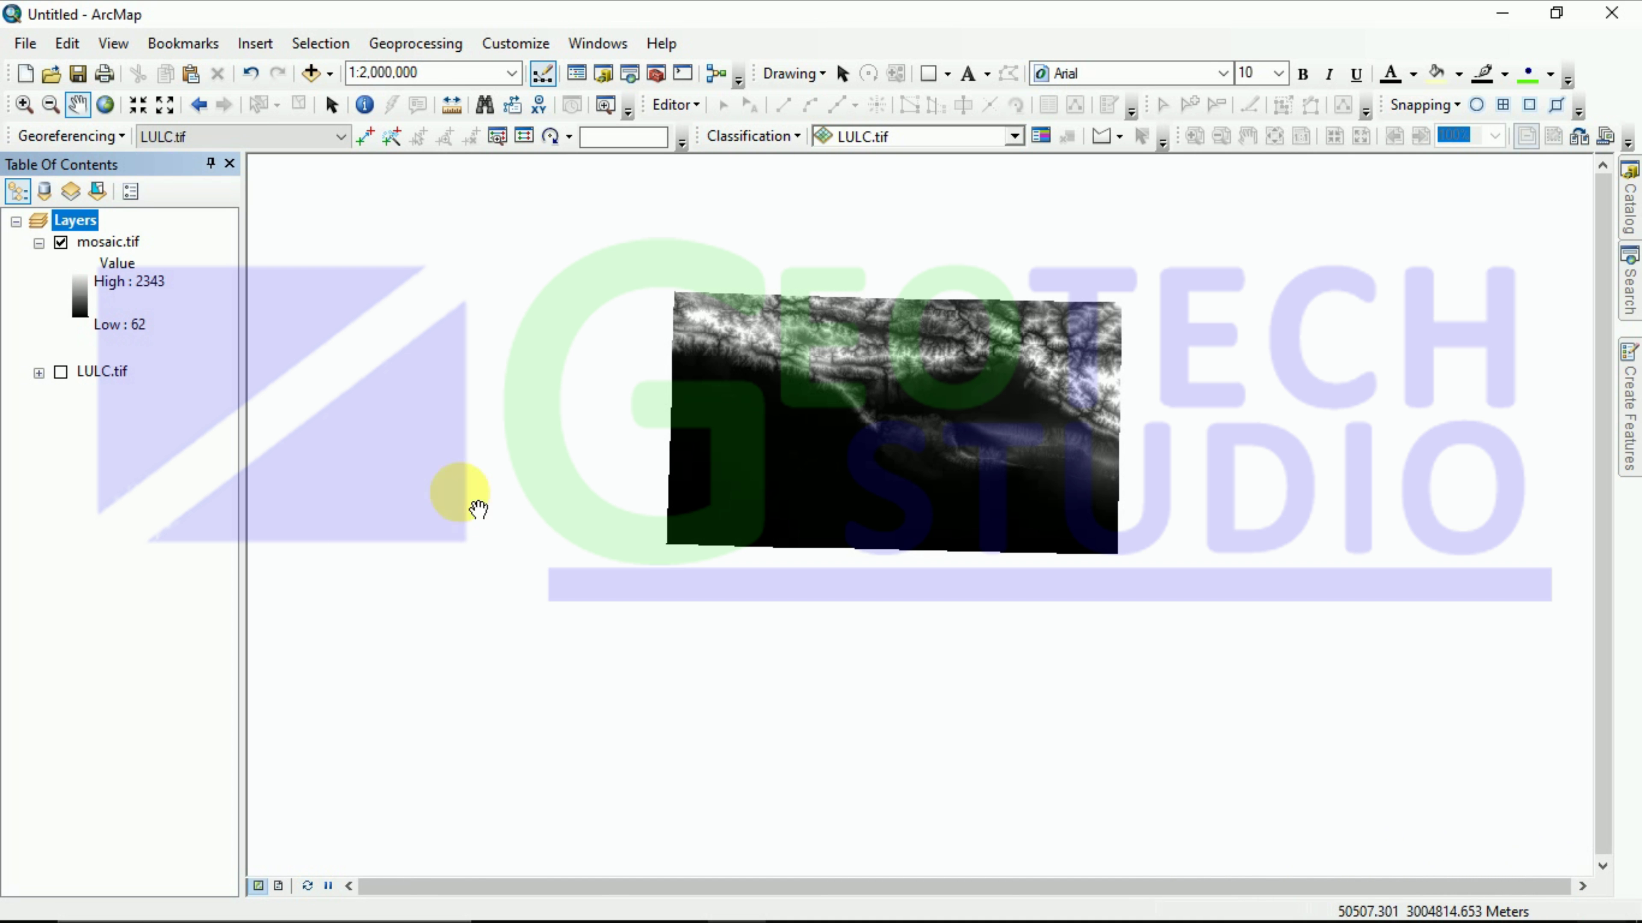
Step: Check the coordinate system assigned to the data frame in its properties
right_click(738, 413)
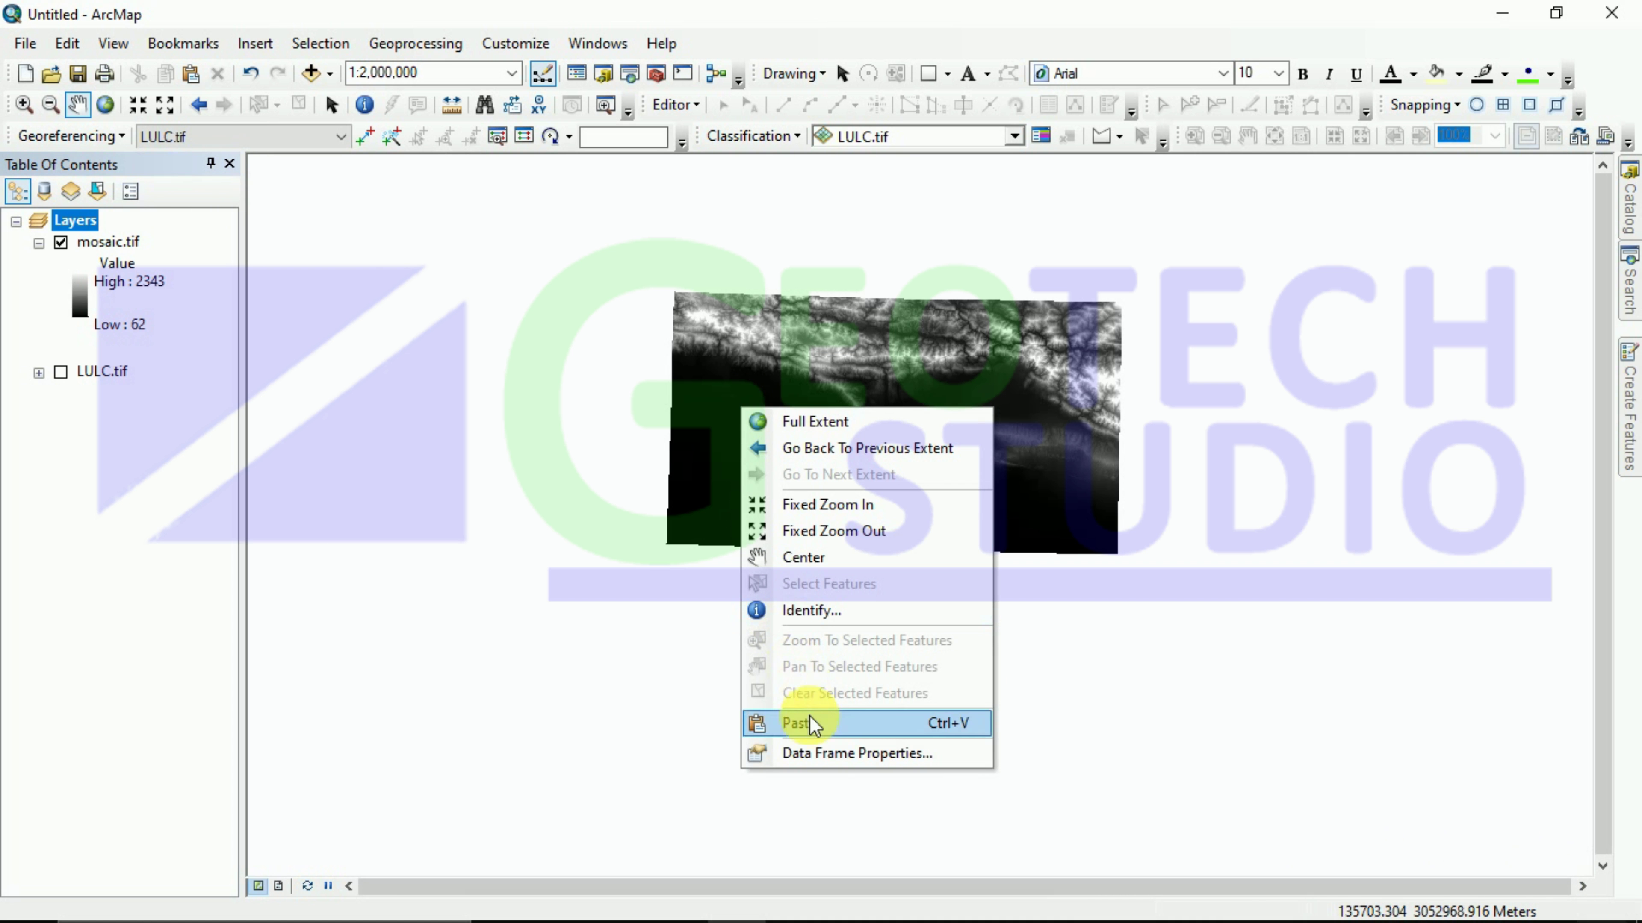
click(826, 754)
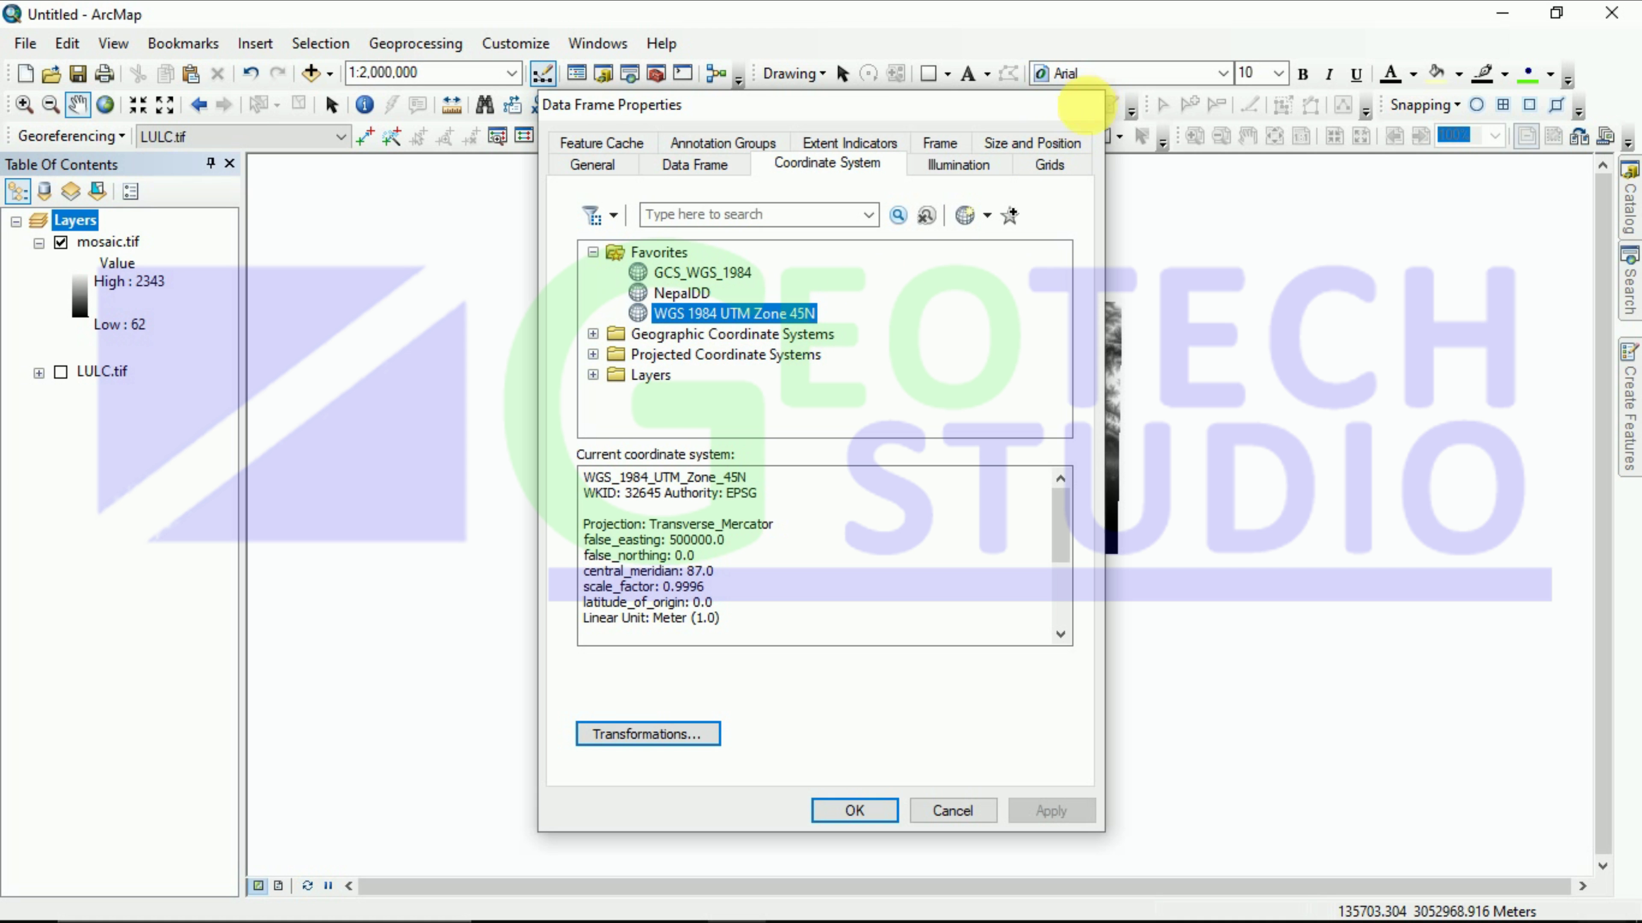
click(1091, 104)
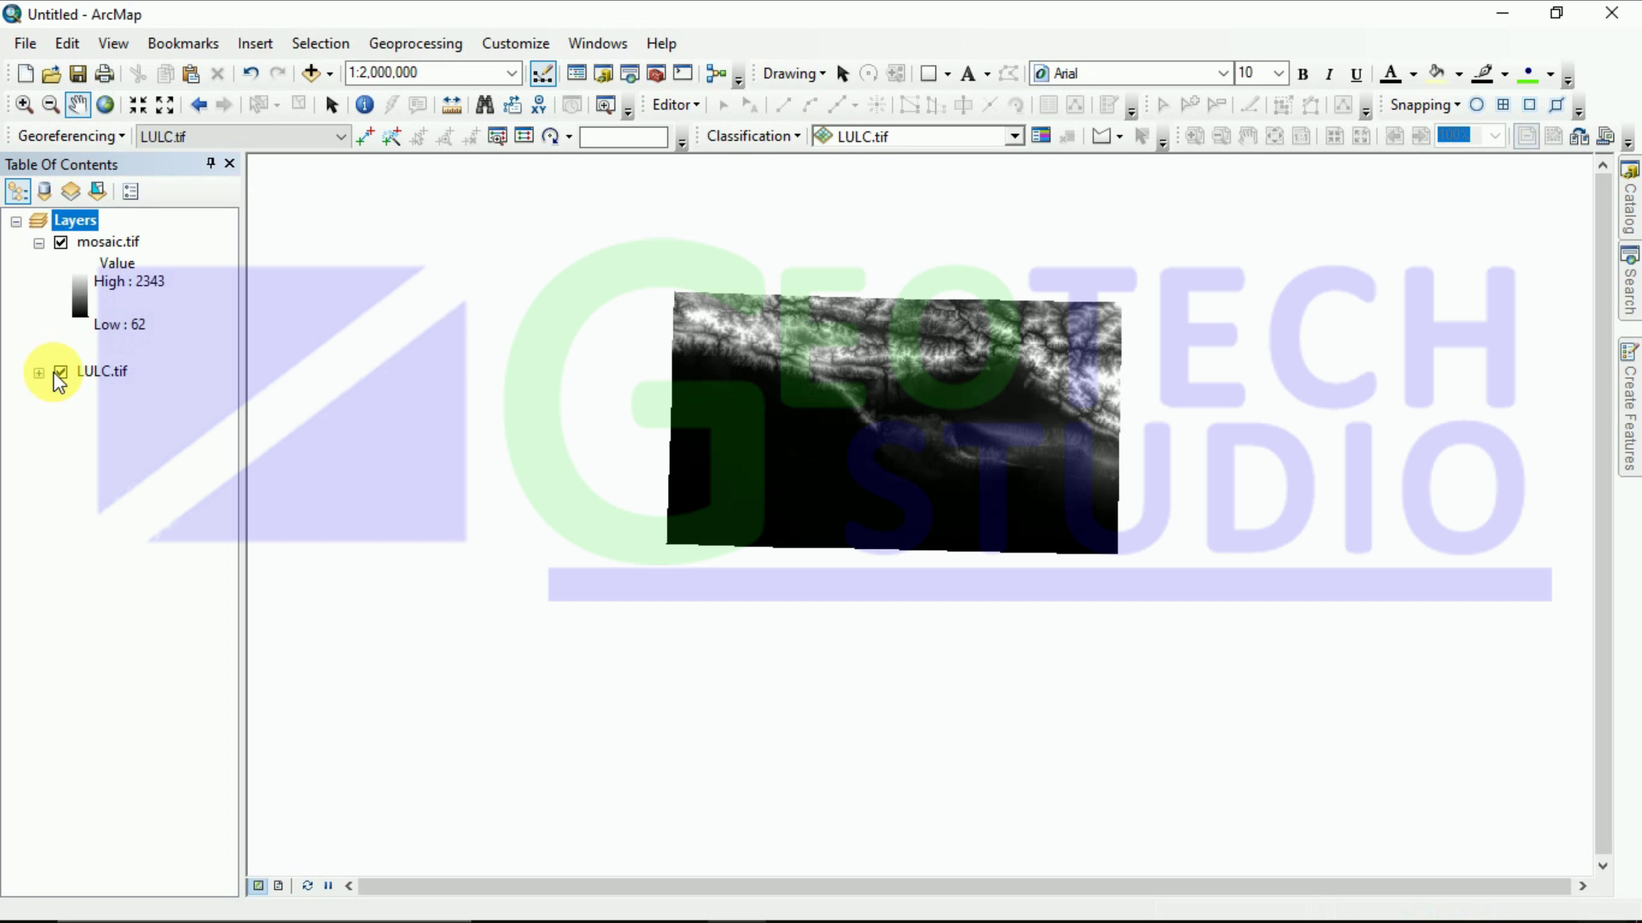
Step: Turn on the LULC.tif layer, expand its class legend and place it above mosaic.tif
click(39, 372)
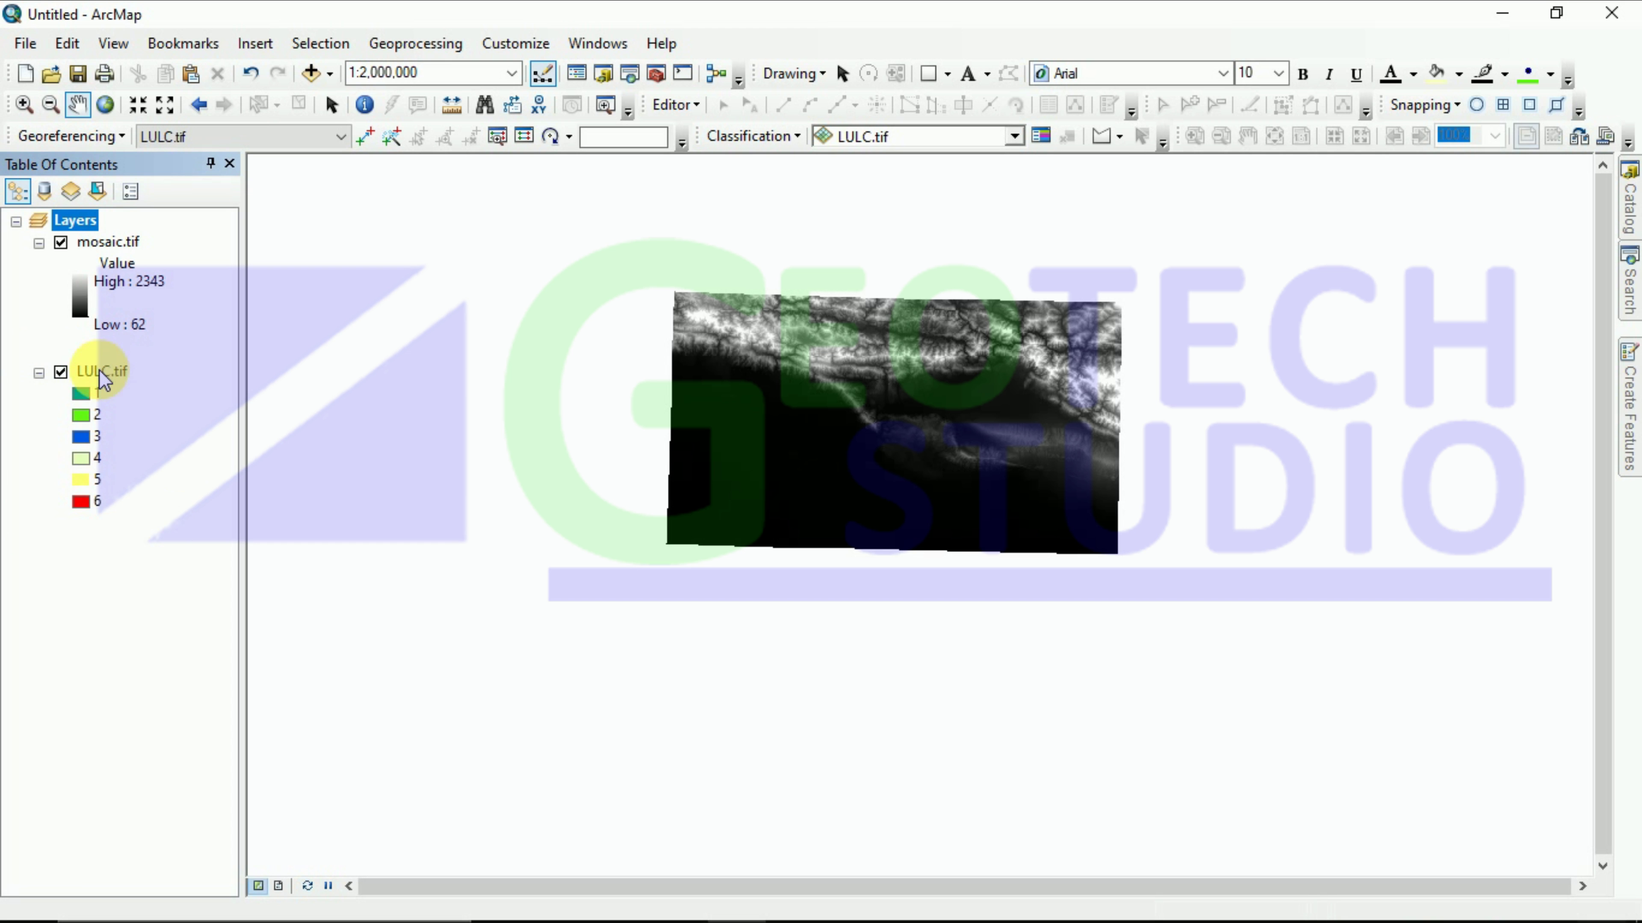
drag(100, 371, 120, 234)
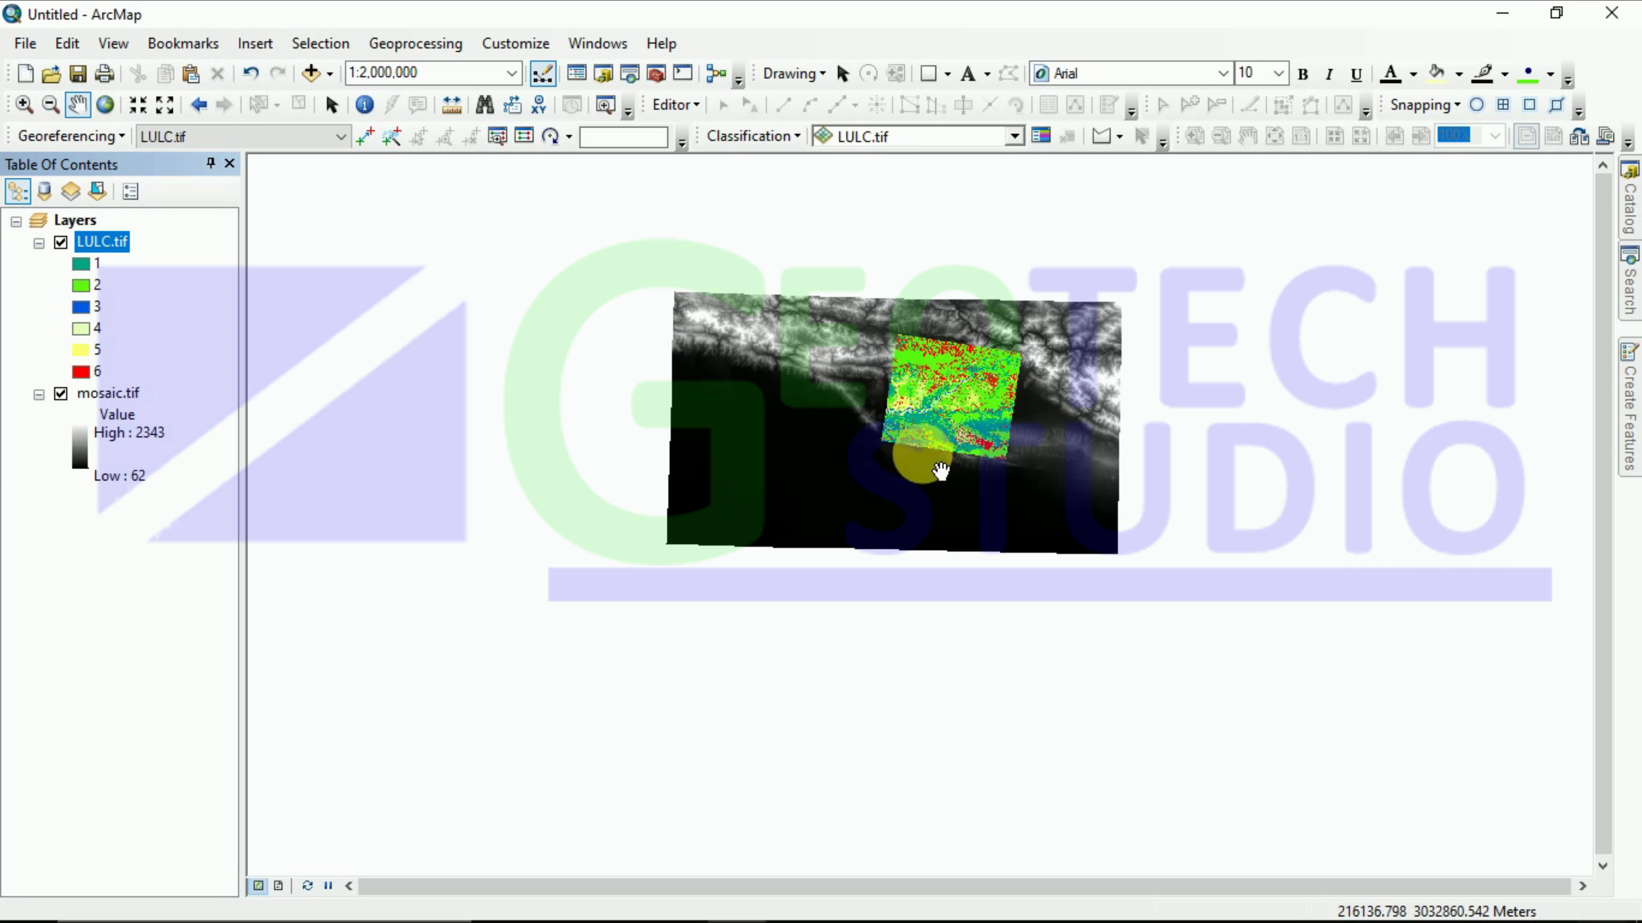
scroll(979, 412, down, 2)
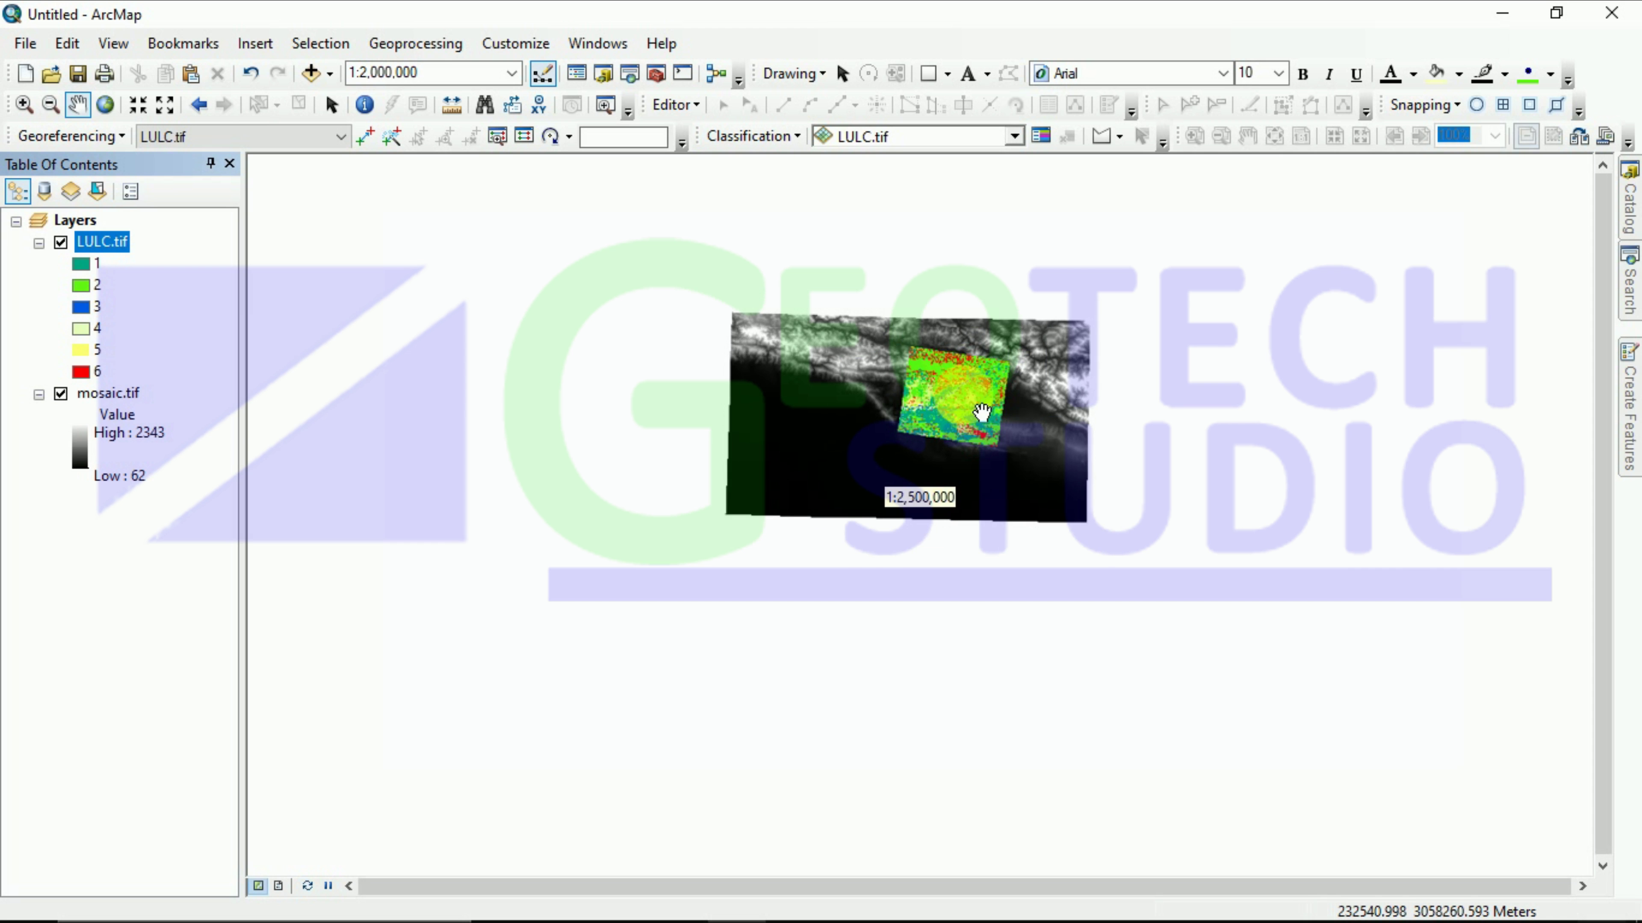
drag(880, 477, 943, 553)
scroll(908, 526, down, 1)
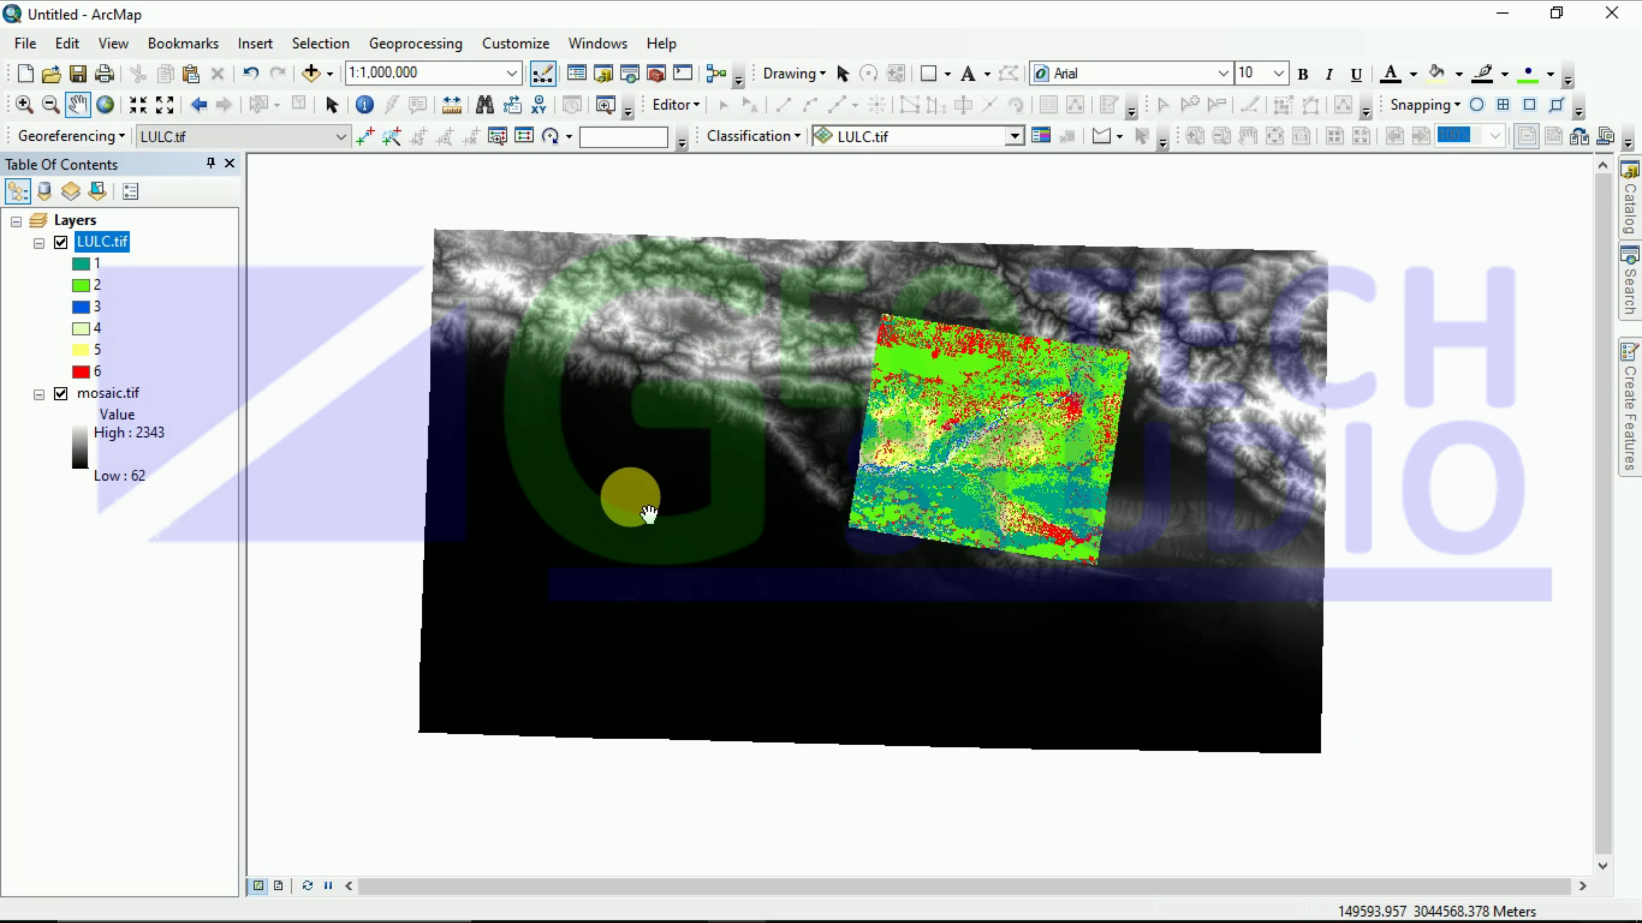
Step: Open the Clip (Data Management) raster tool with mosaic.tif as the input raster and LULC.tif as the output extent
click(1631, 271)
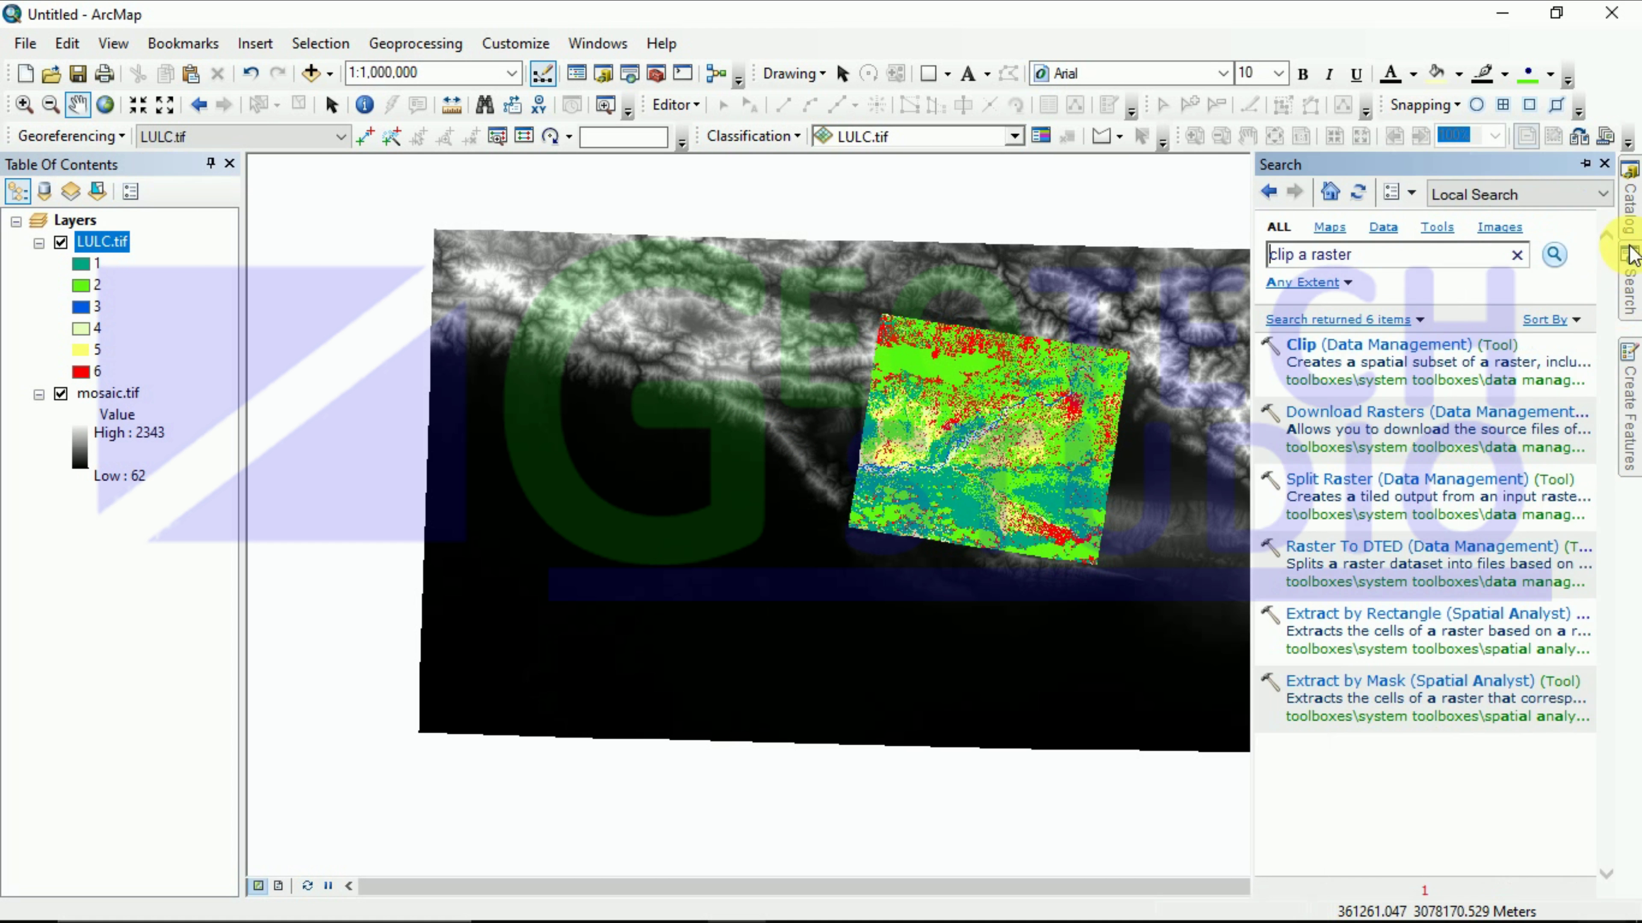
click(1320, 354)
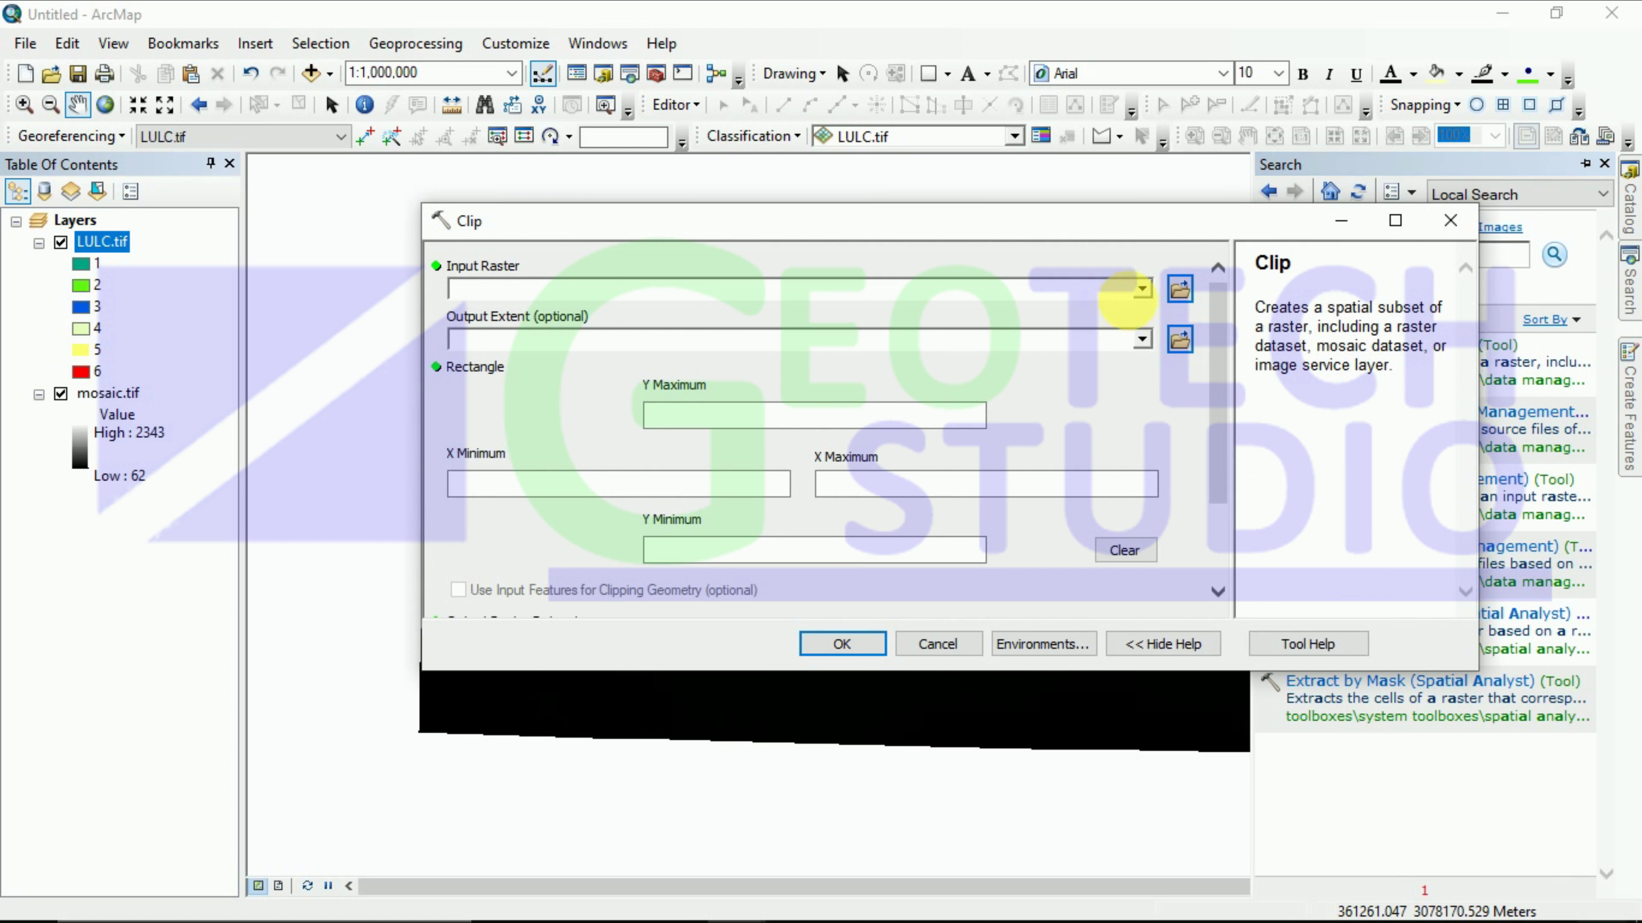
click(1142, 288)
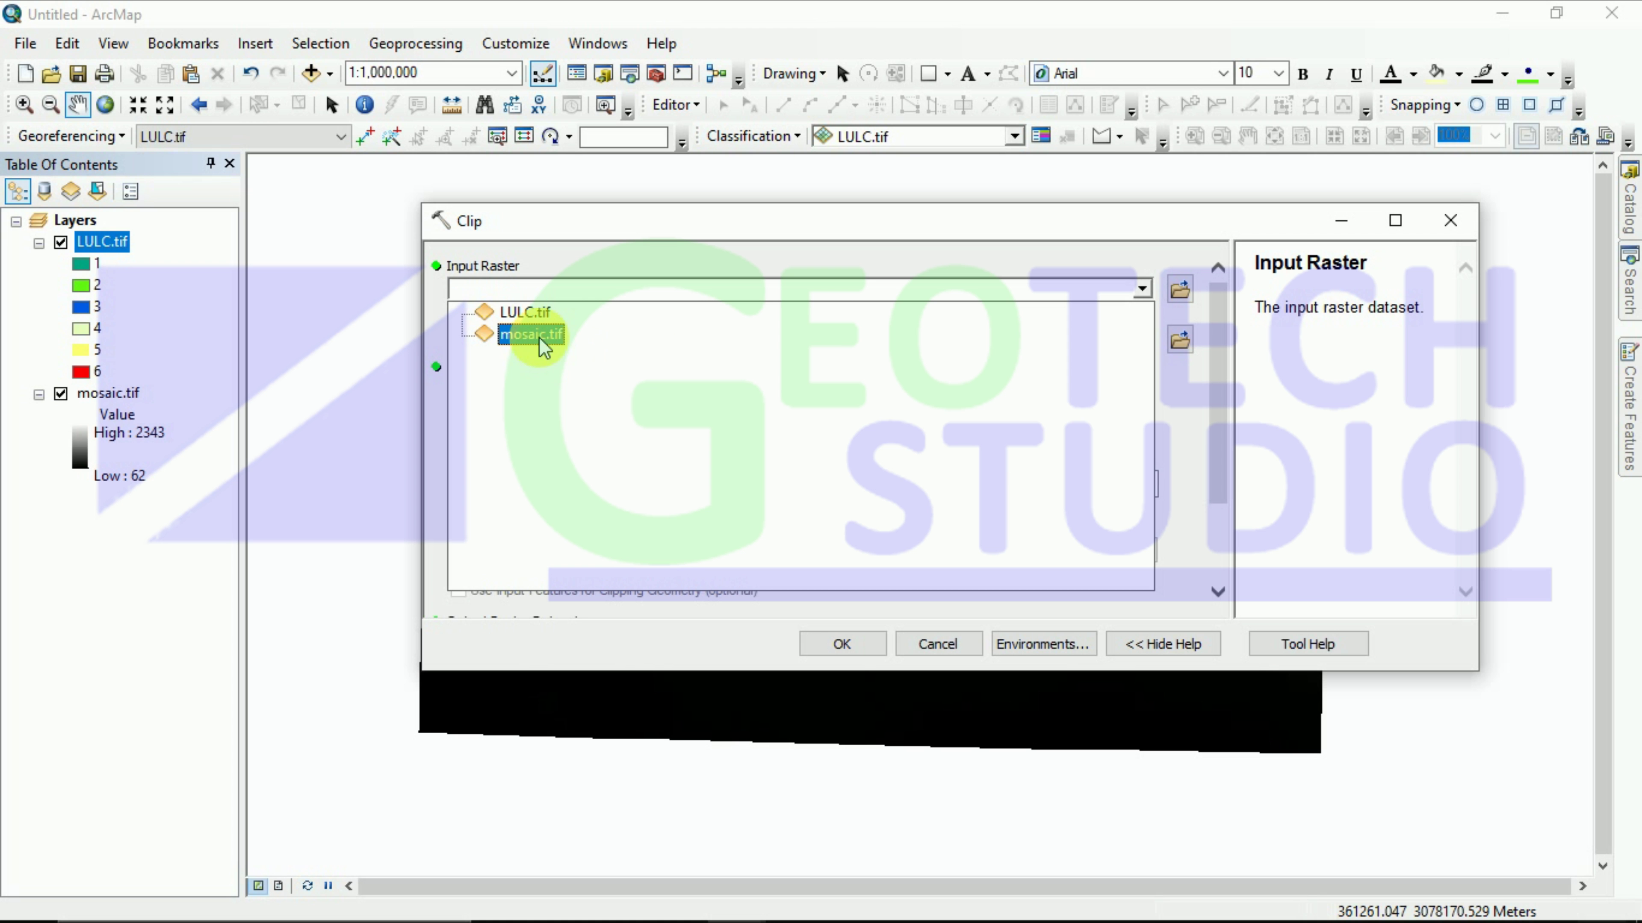
click(527, 334)
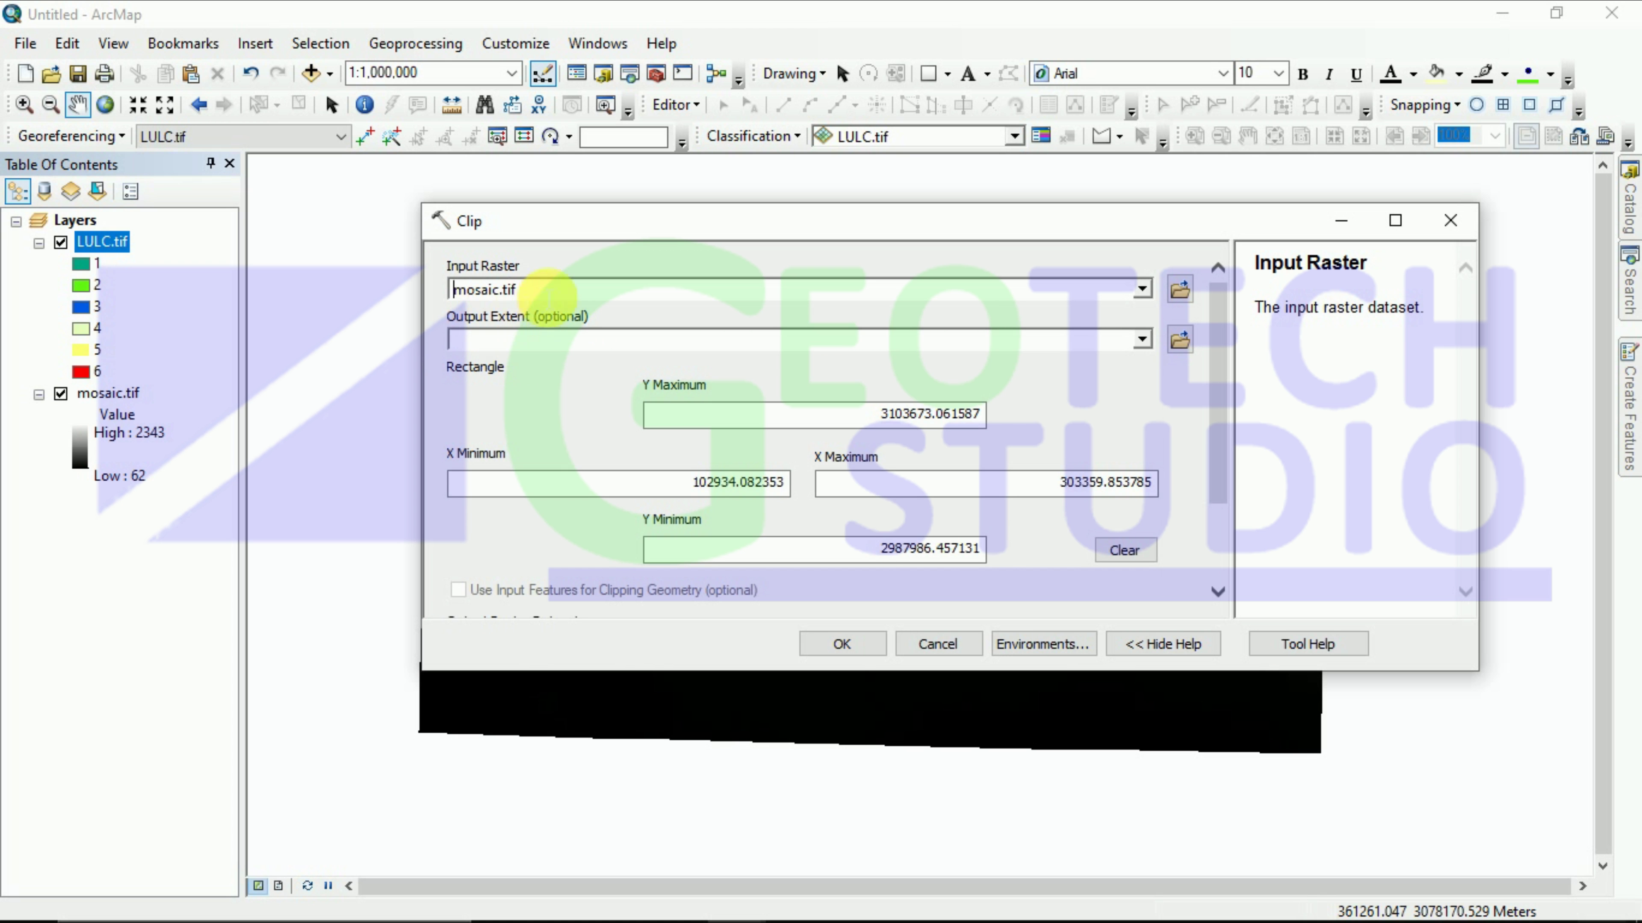
click(1142, 339)
click(527, 364)
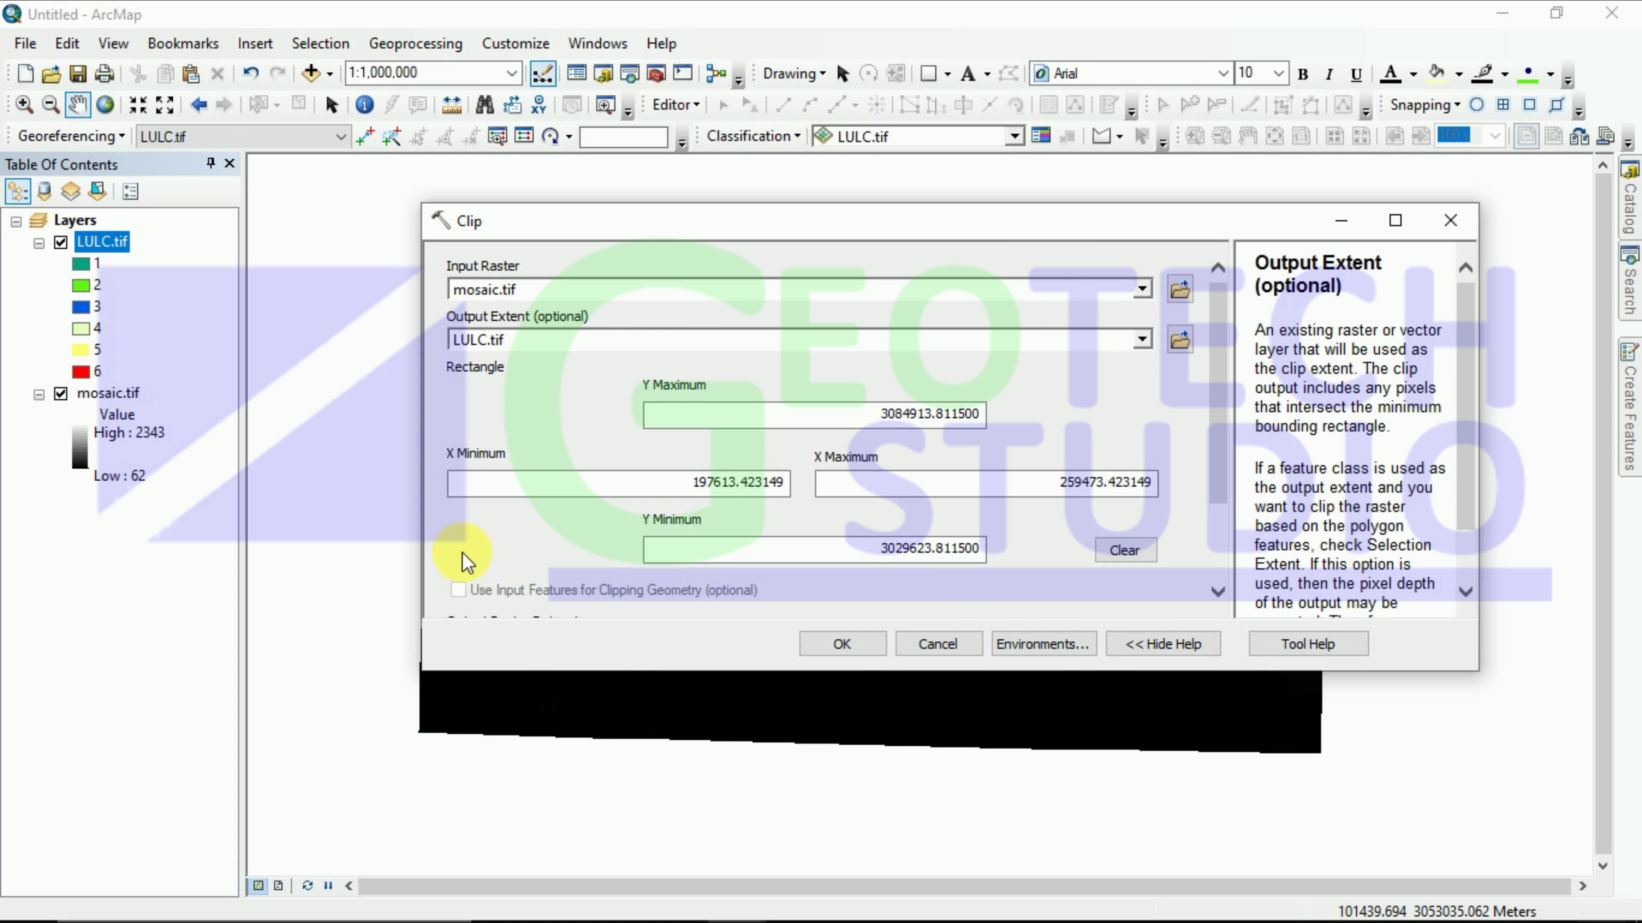
scroll(494, 558, down, 1)
scroll(517, 556, down, 1)
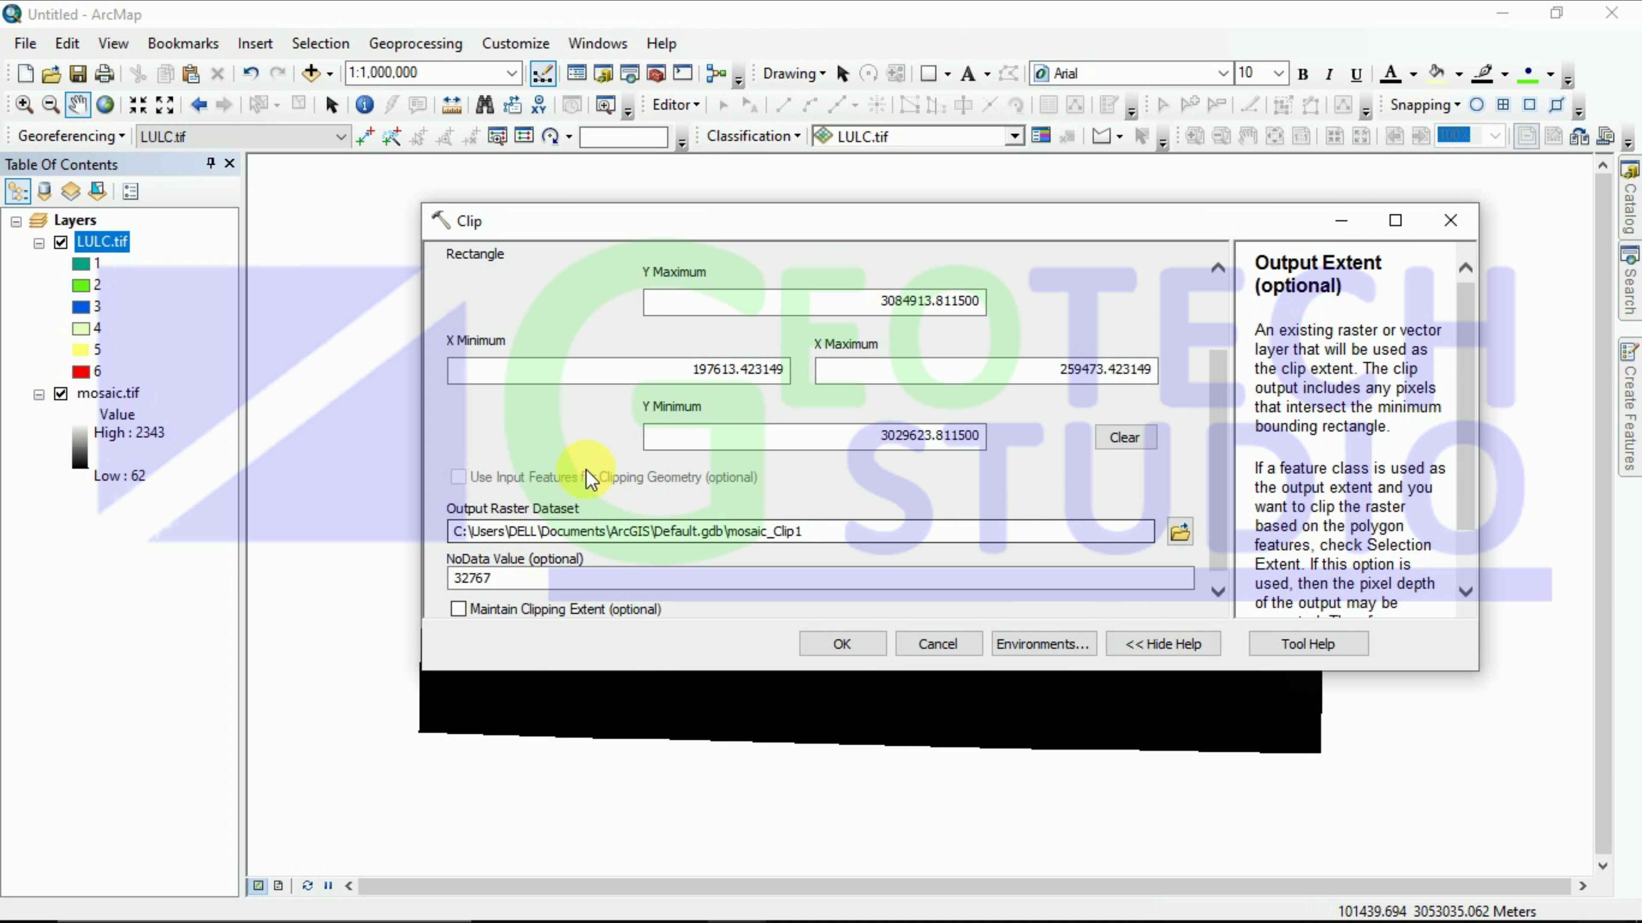
scroll(589, 478, up, 2)
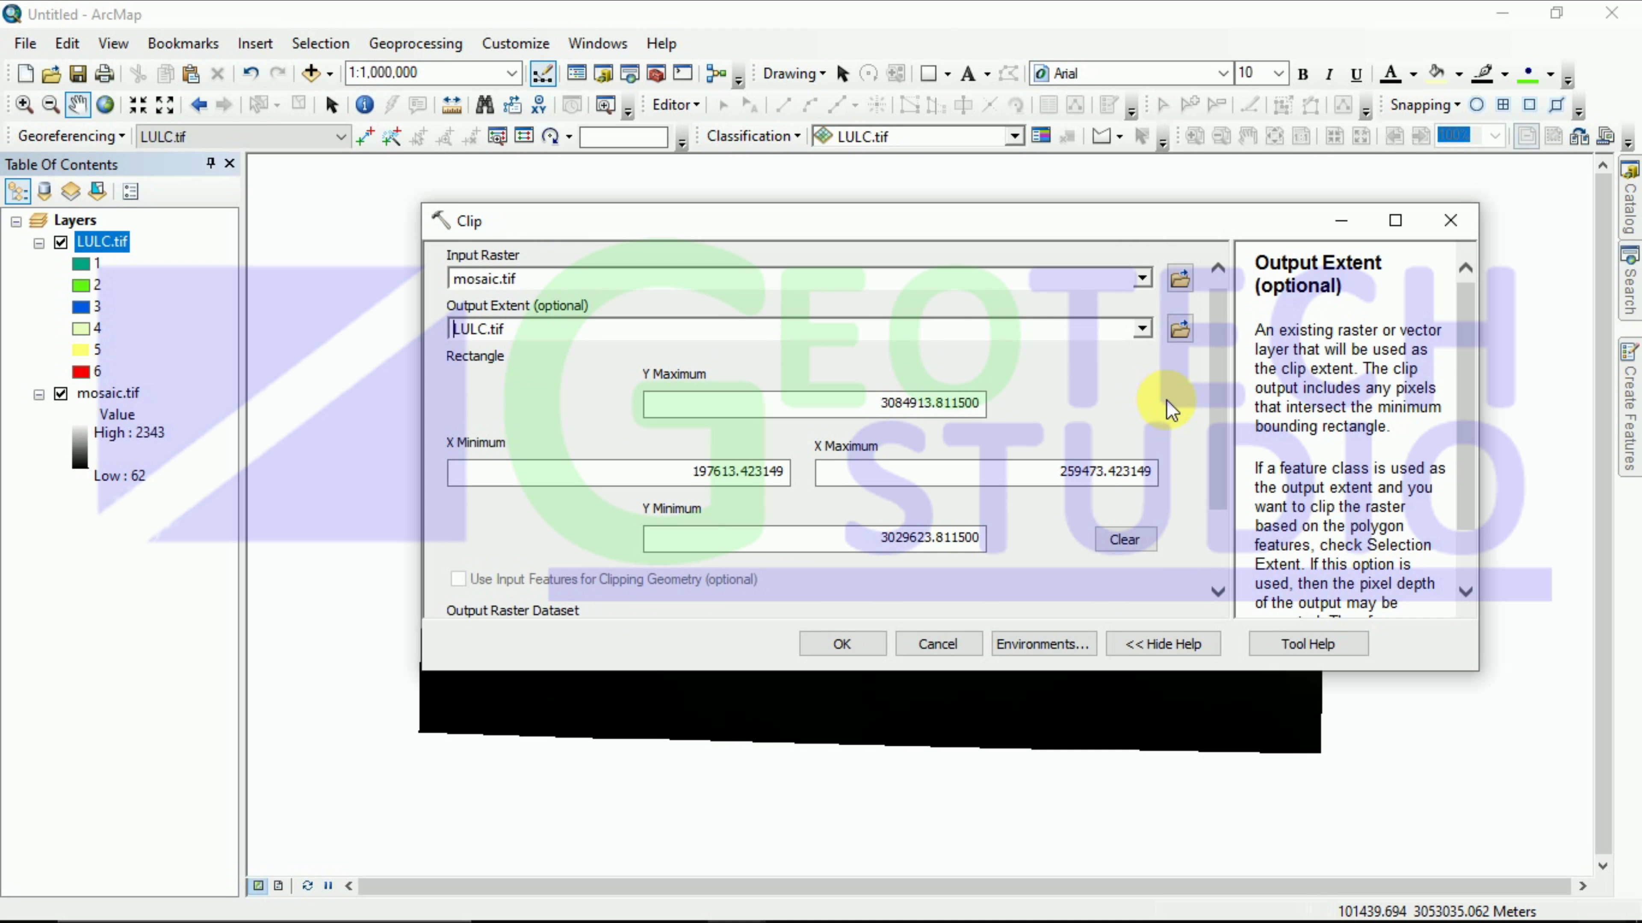
Step: Review the remaining Clip settings and run the tool with the output raster mosaic_Clip1 in Default.gdb
scroll(1138, 389, down, 1)
scroll(492, 536, down, 1)
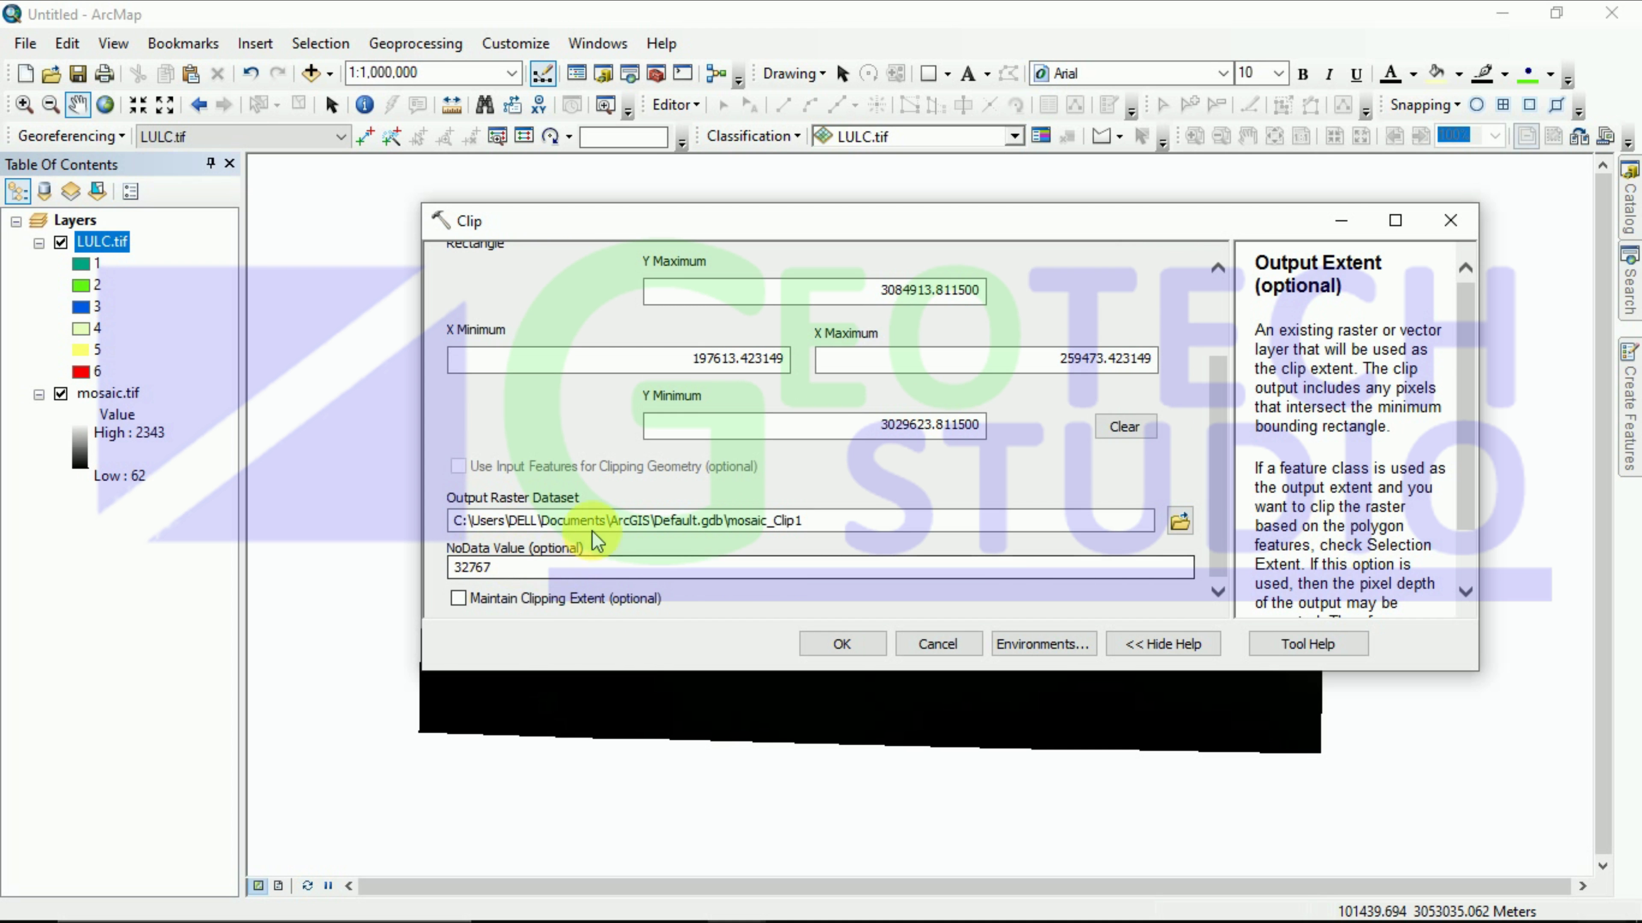
click(462, 470)
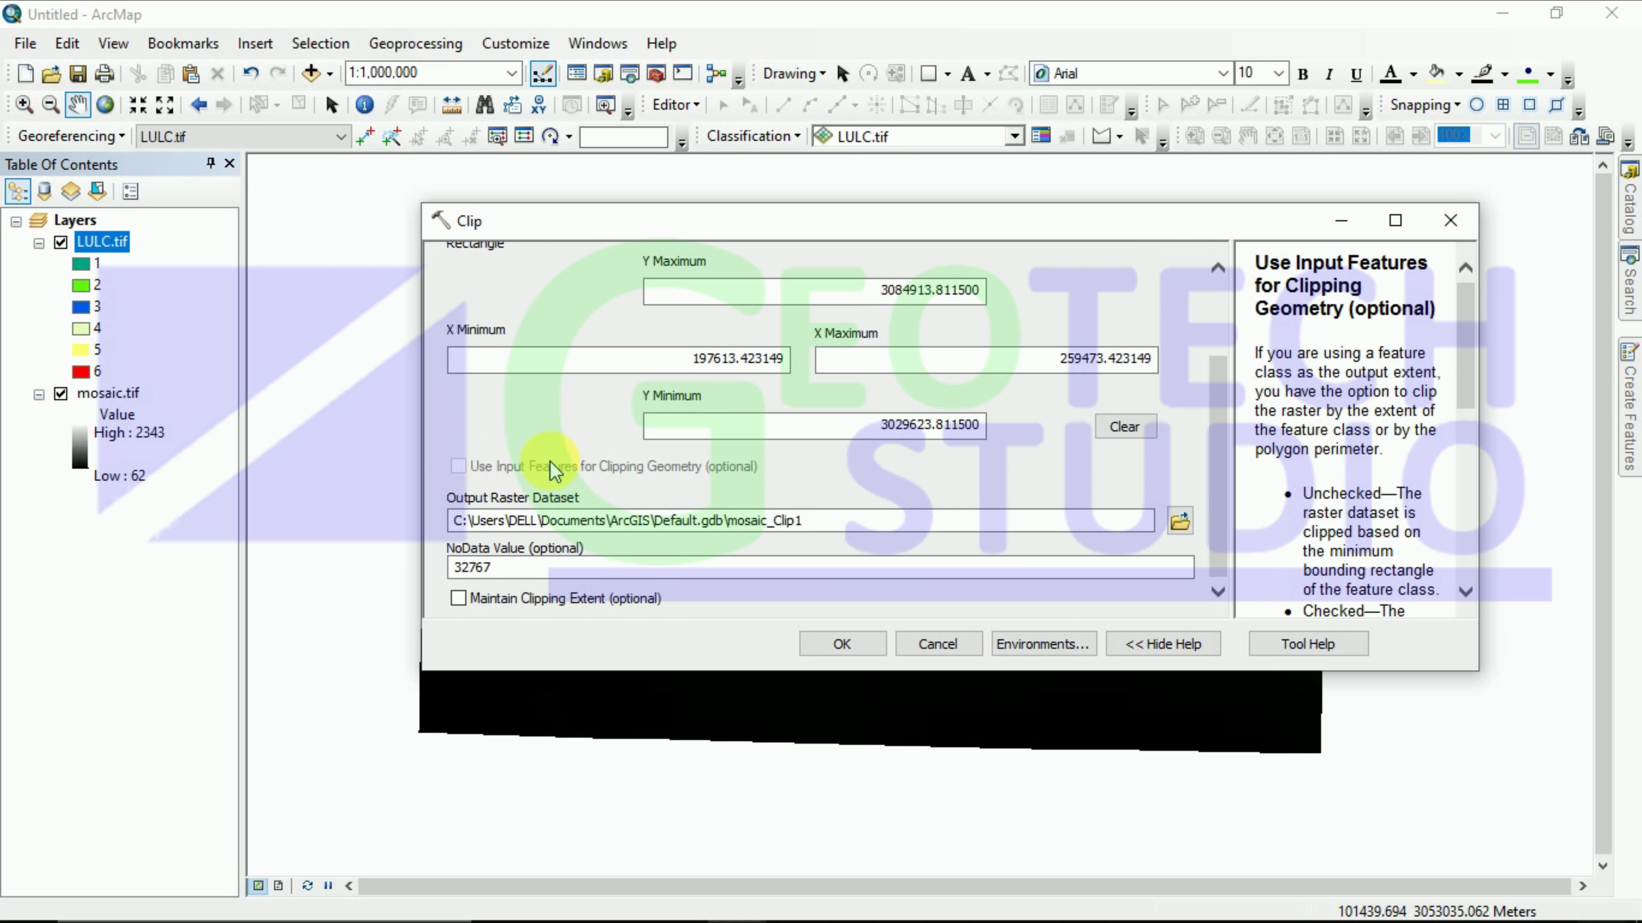
scroll(554, 470, up, 1)
scroll(572, 387, down, 1)
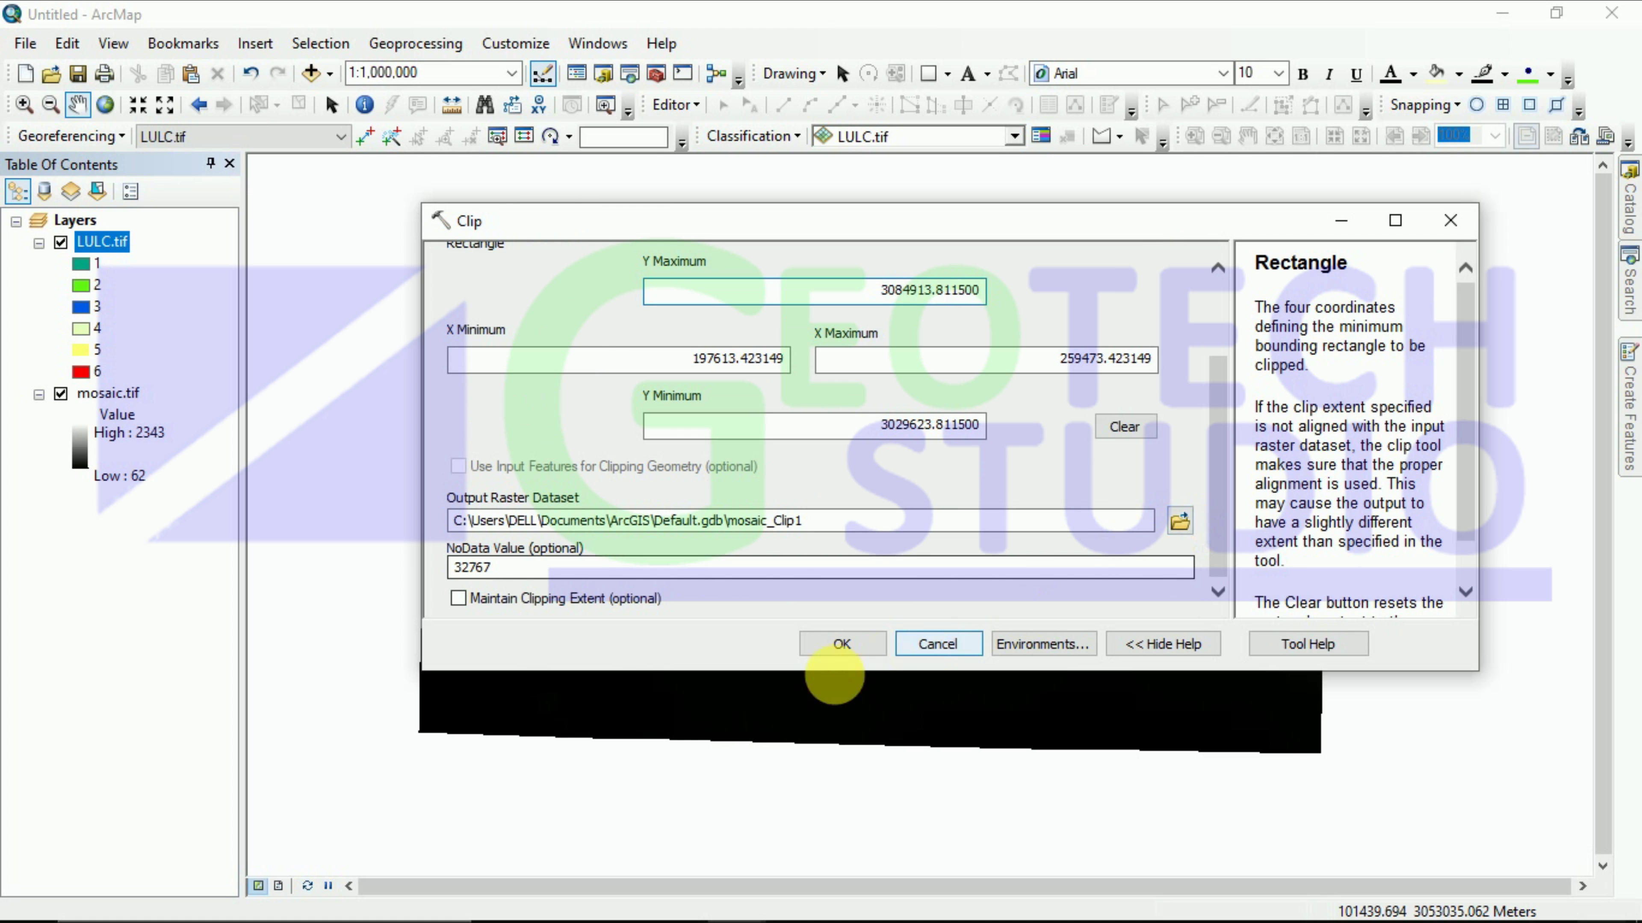
click(838, 647)
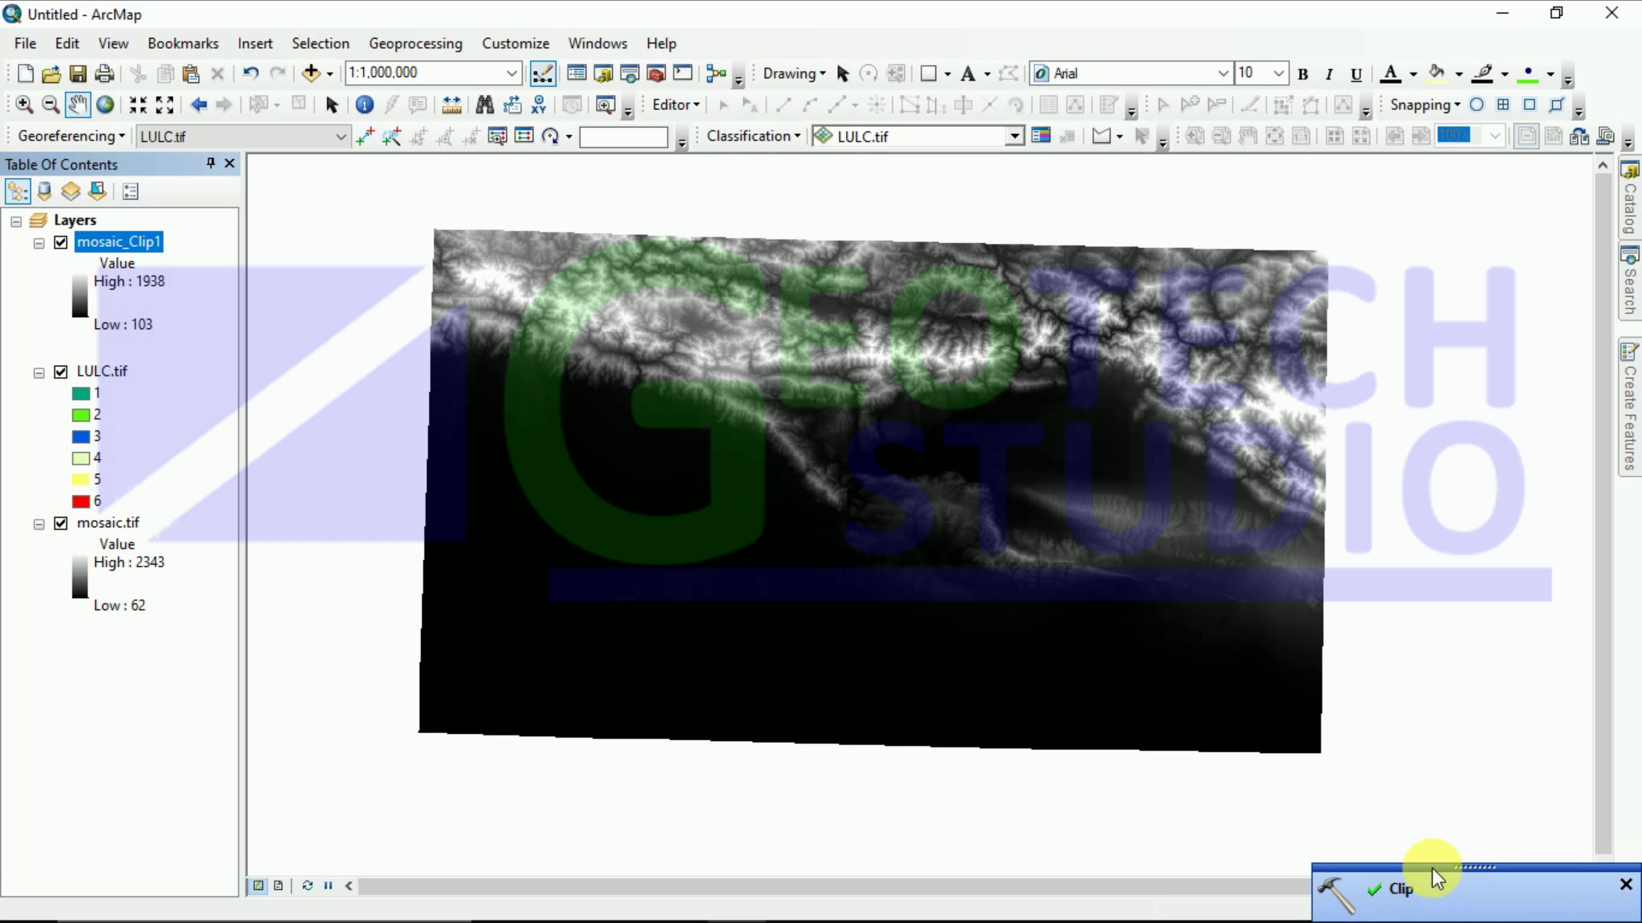
Step: Hide the mosaic.tif layer and briefly switch LULC.tif off and on again
click(61, 523)
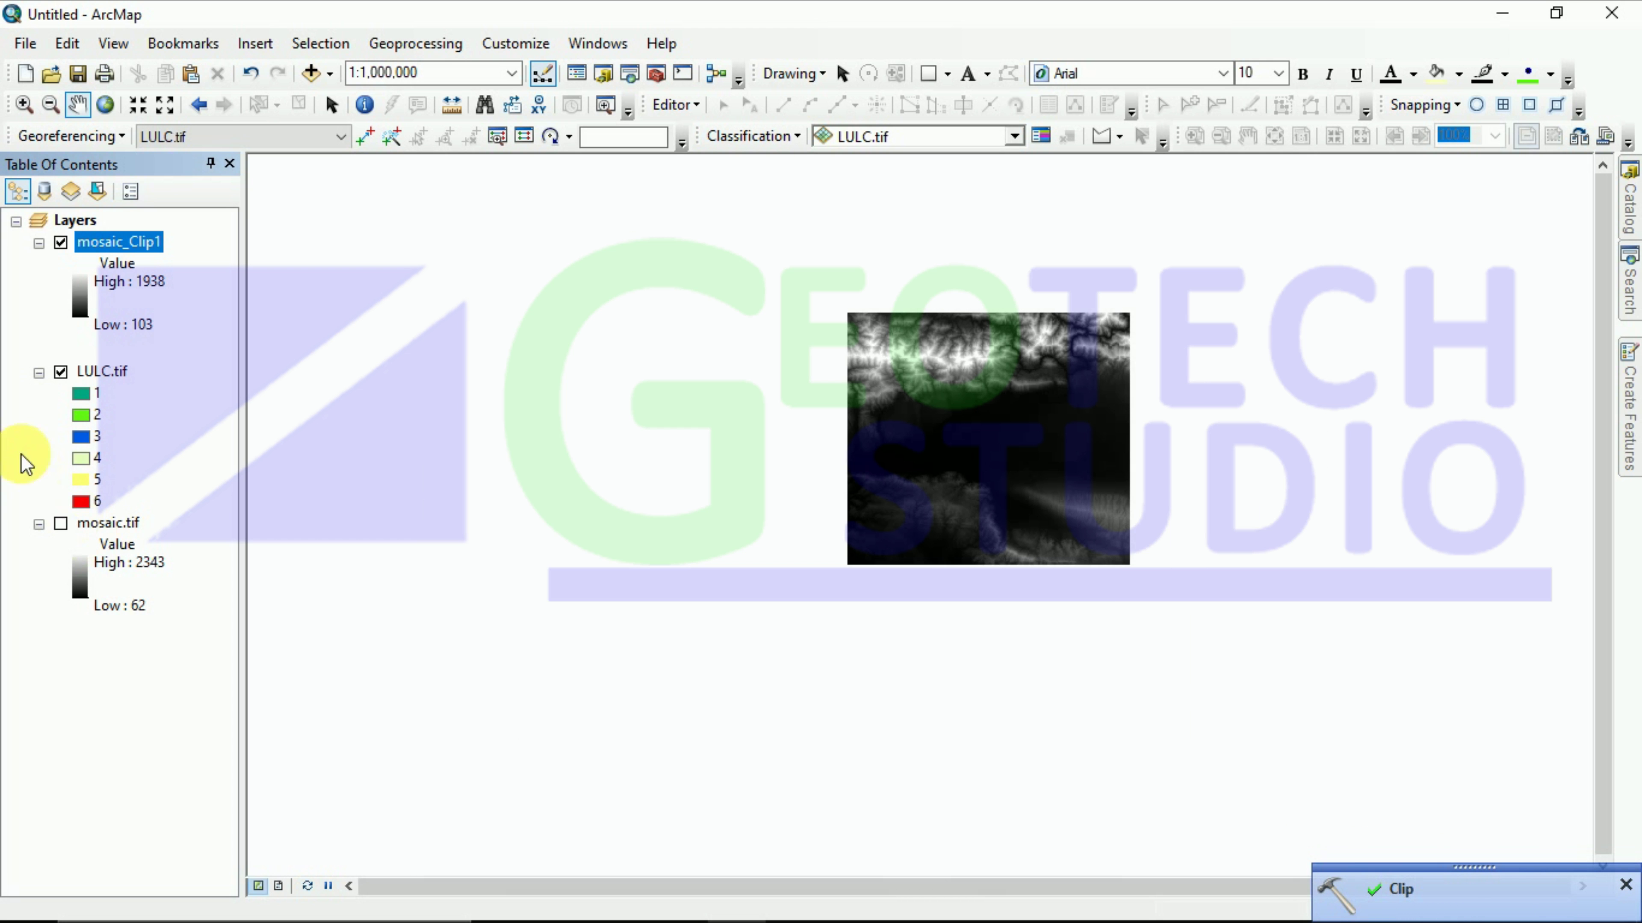
click(61, 372)
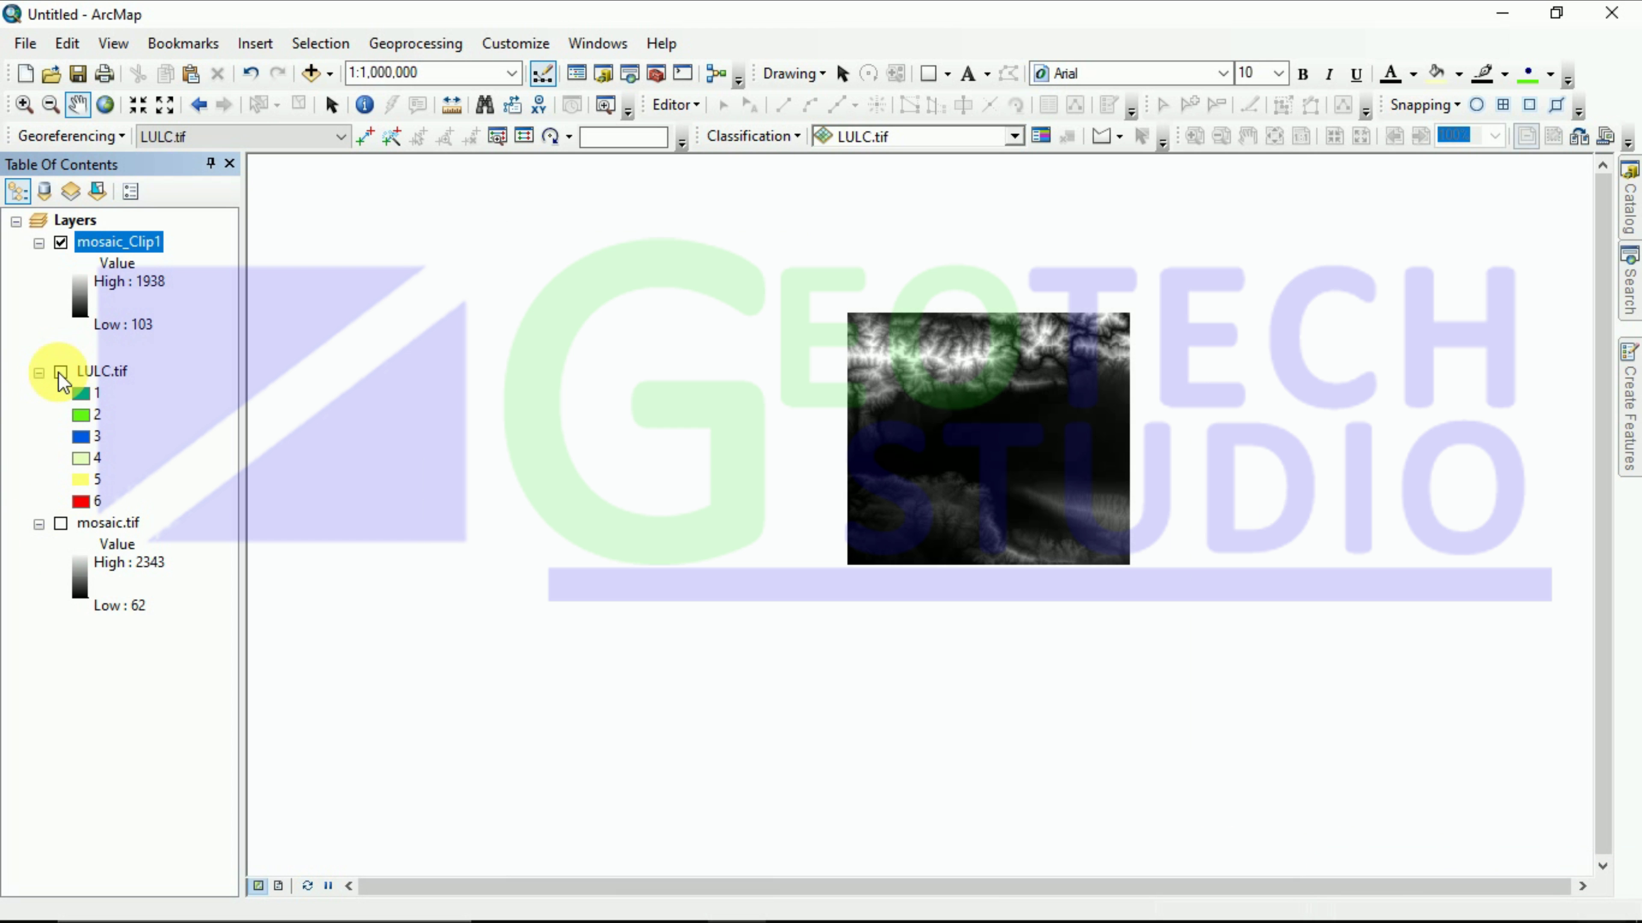
click(61, 373)
Step: Switch mosaic_Clip1 on and off repeatedly to compare its extent with the LULC.tif layer beneath it
click(61, 242)
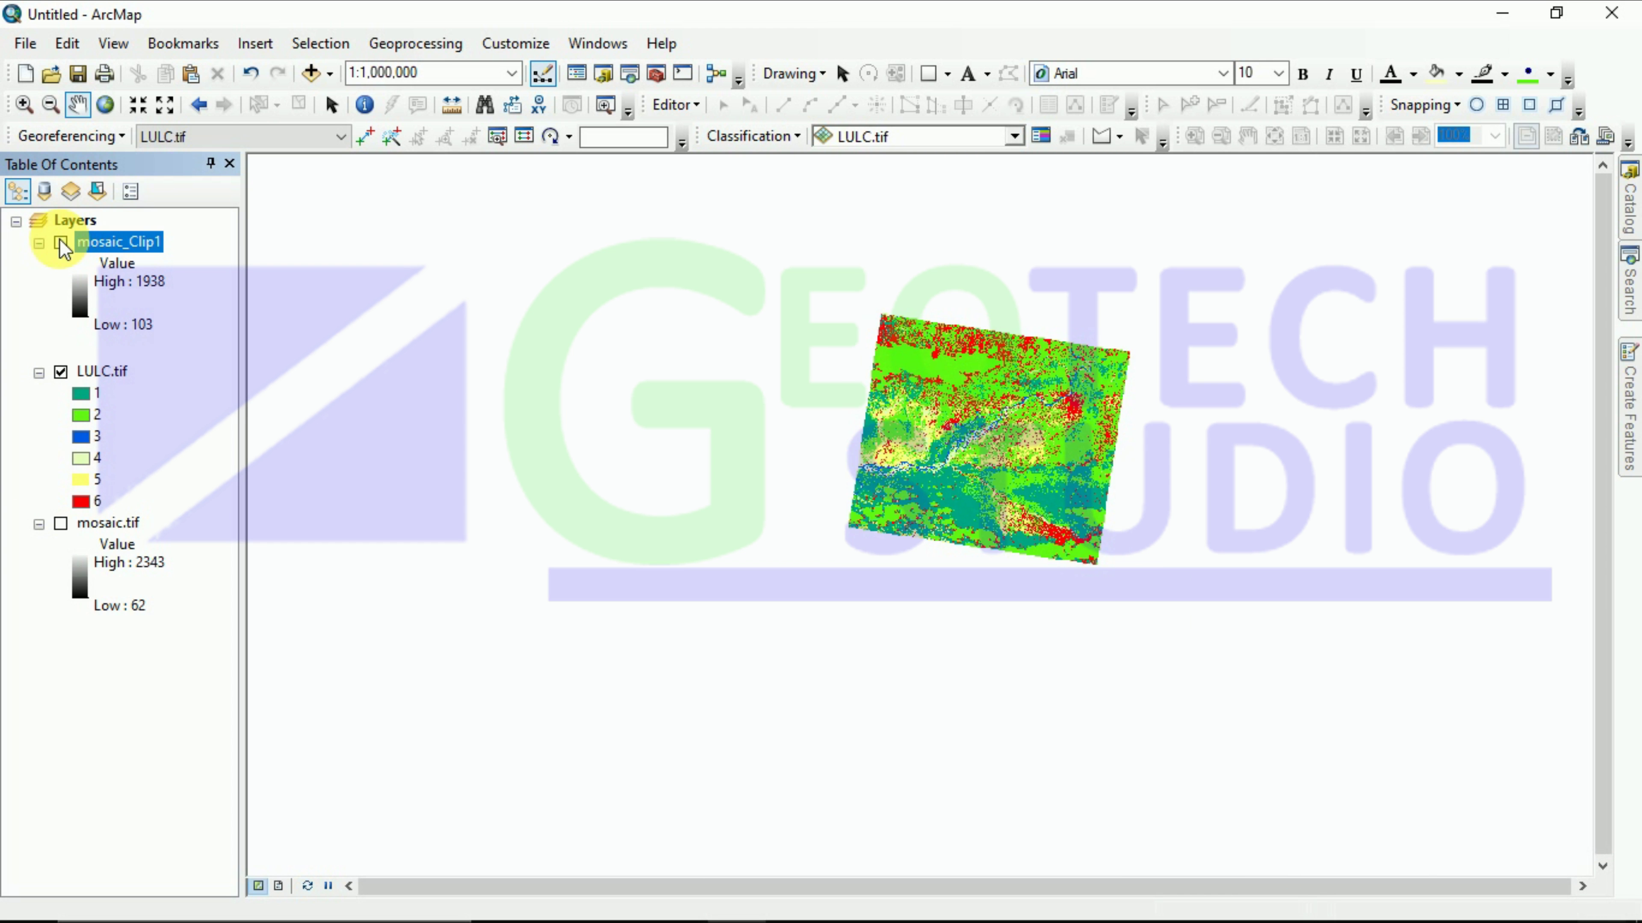
click(61, 243)
click(61, 243)
click(60, 242)
click(61, 243)
click(61, 242)
click(61, 242)
click(61, 242)
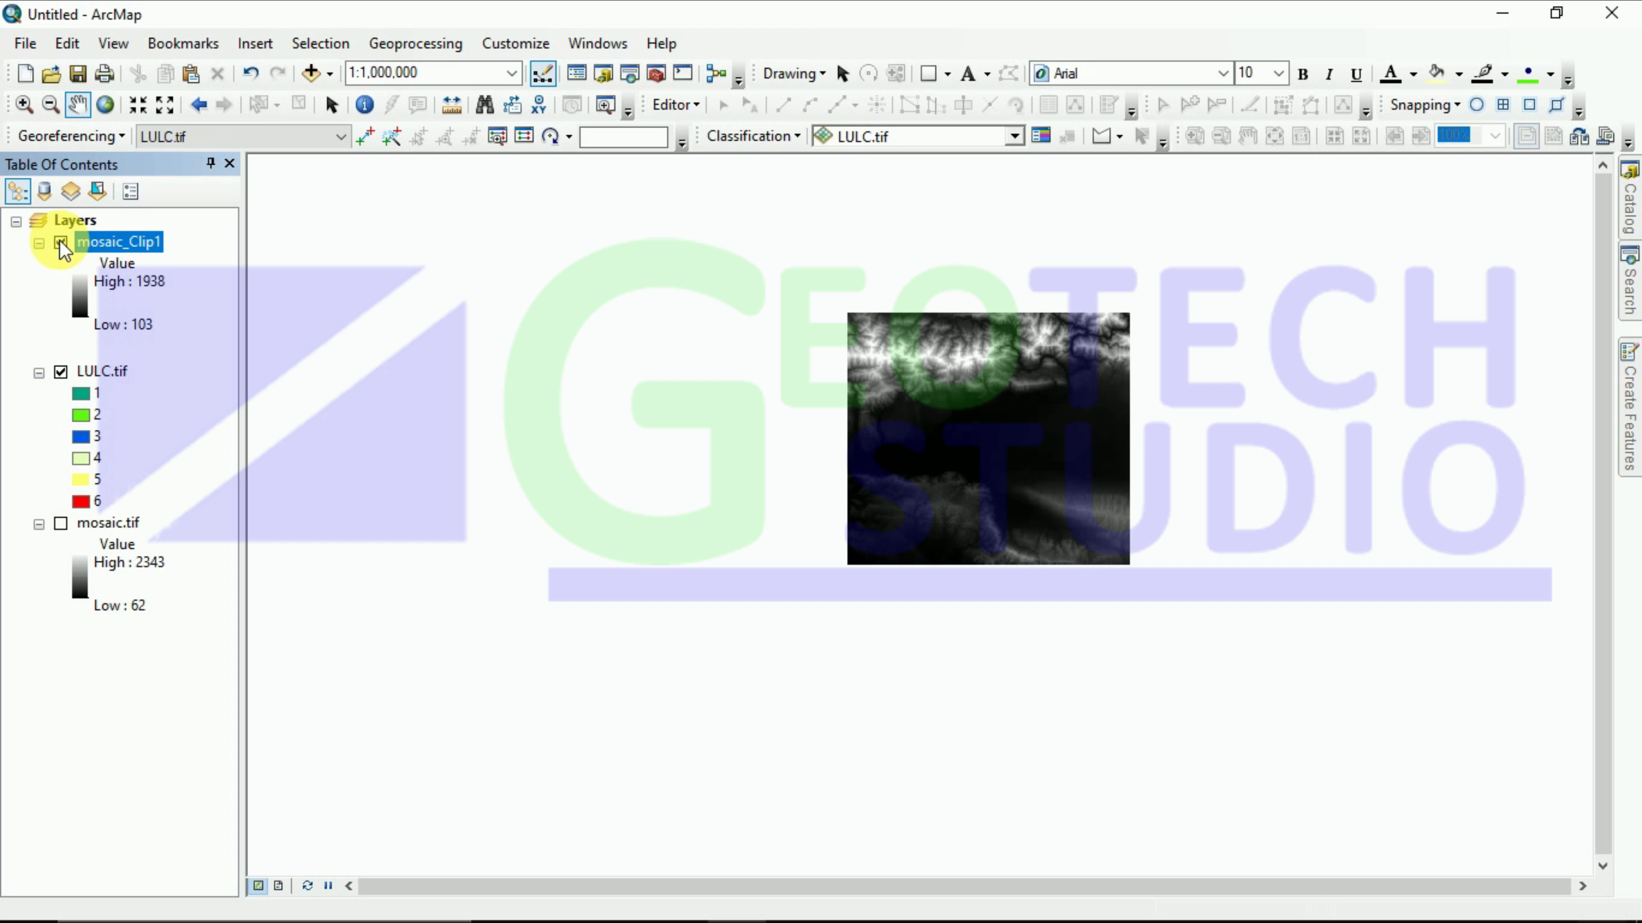
click(61, 243)
click(61, 243)
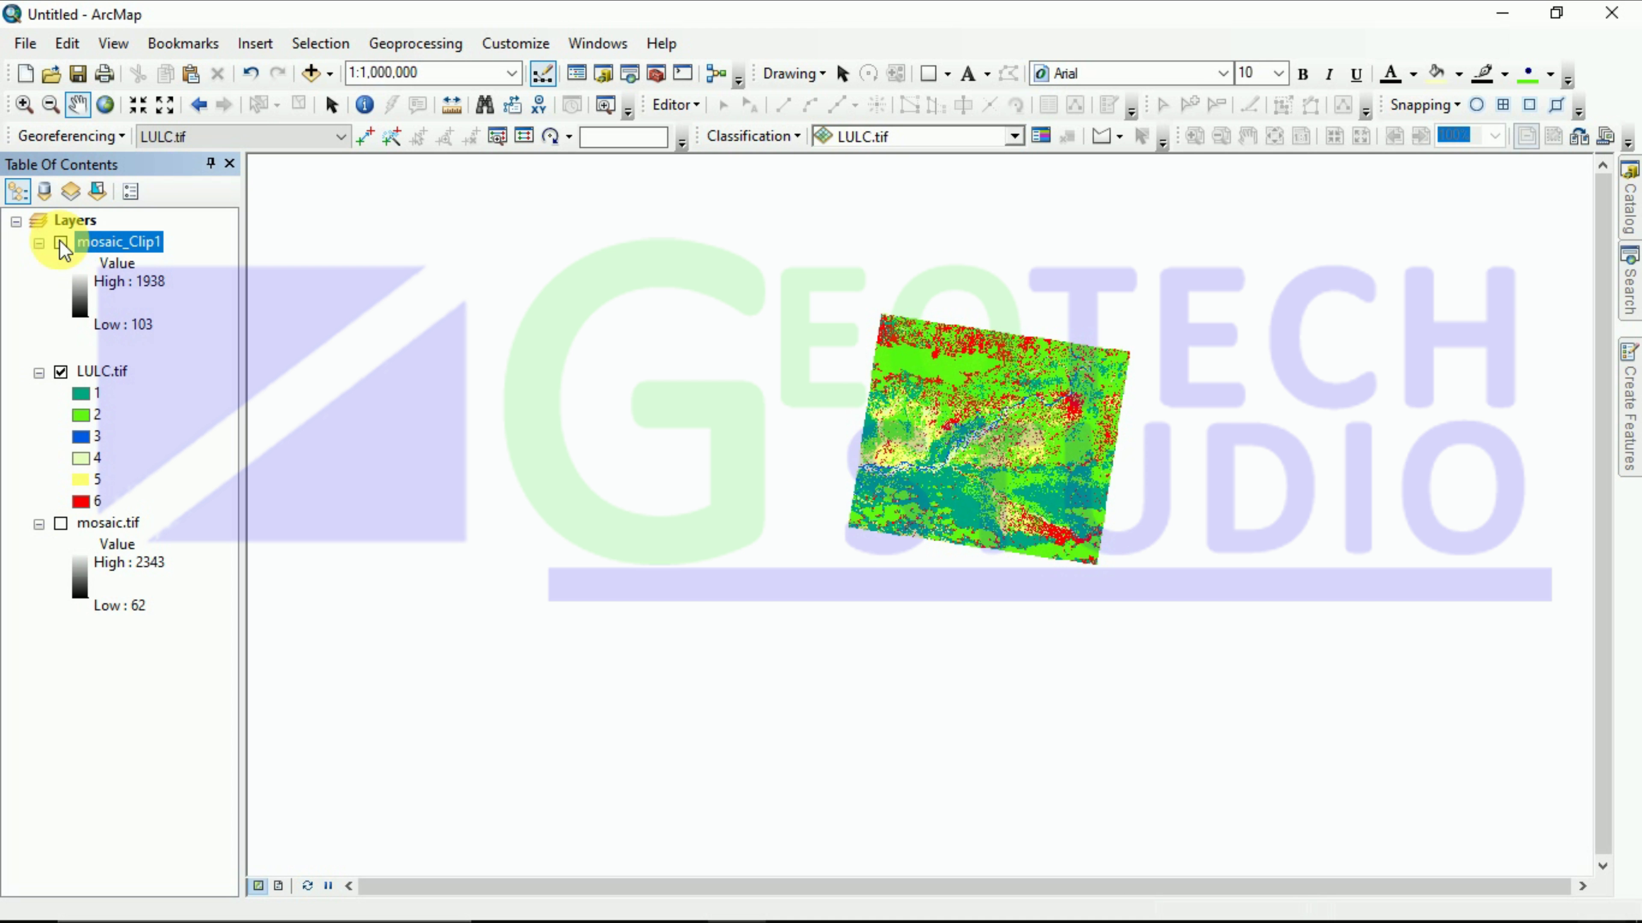
click(61, 242)
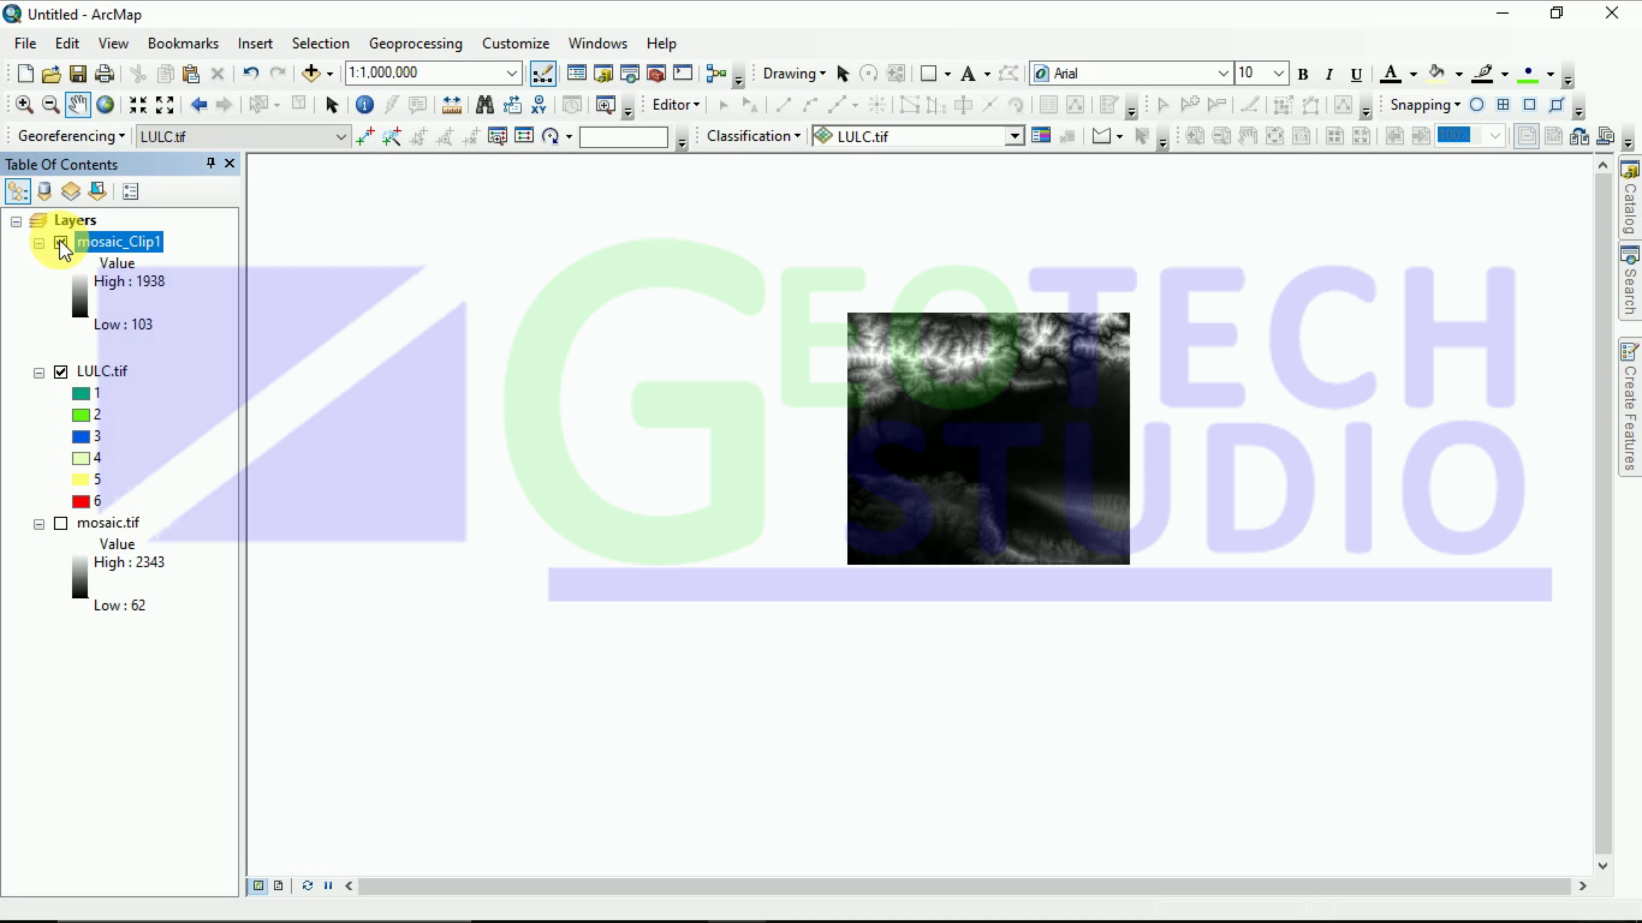
click(61, 242)
click(61, 243)
click(61, 242)
click(61, 242)
click(60, 243)
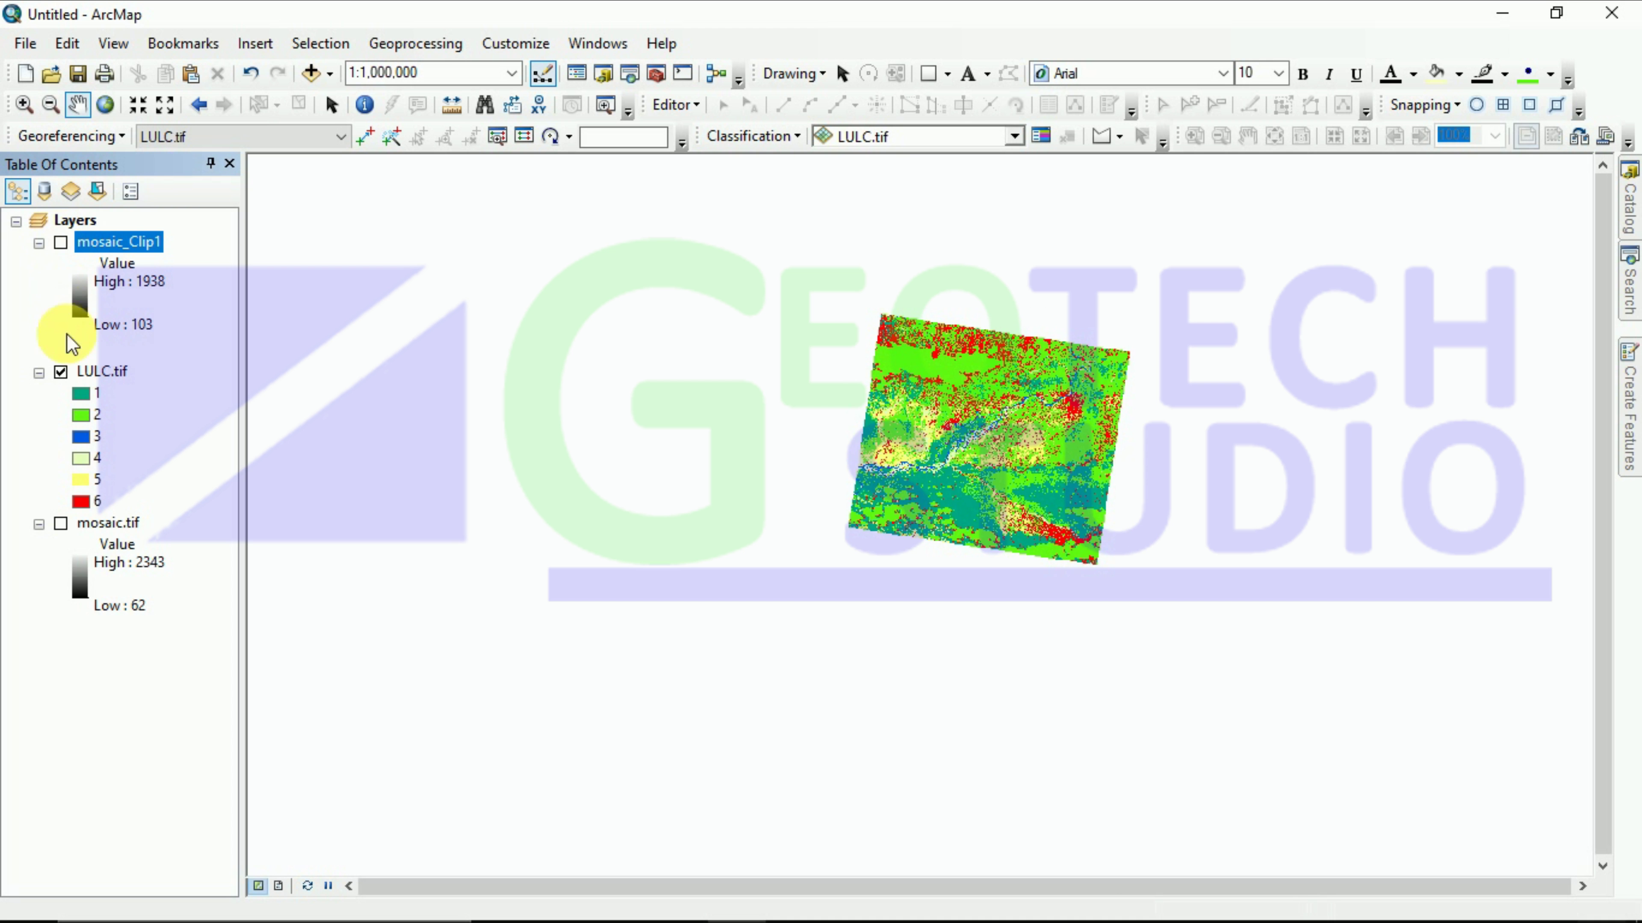
click(60, 244)
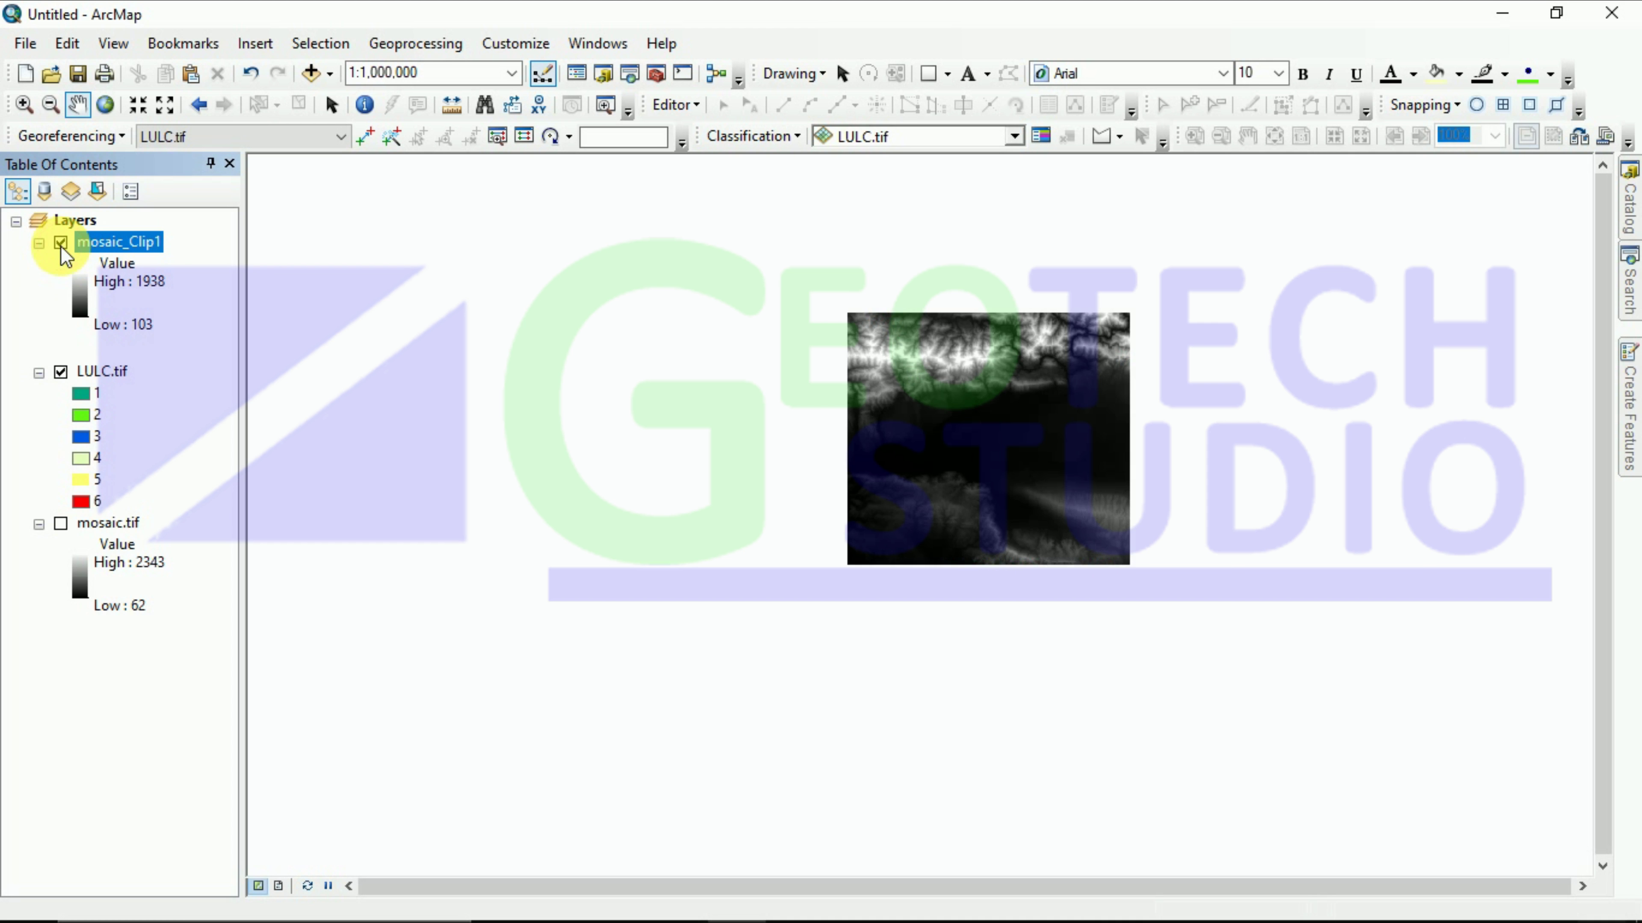
click(61, 243)
click(60, 243)
click(60, 243)
Step: Place the LULC.tif layer above mosaic_Clip1 and make both layers visible
click(91, 378)
drag(90, 378, 101, 227)
click(61, 394)
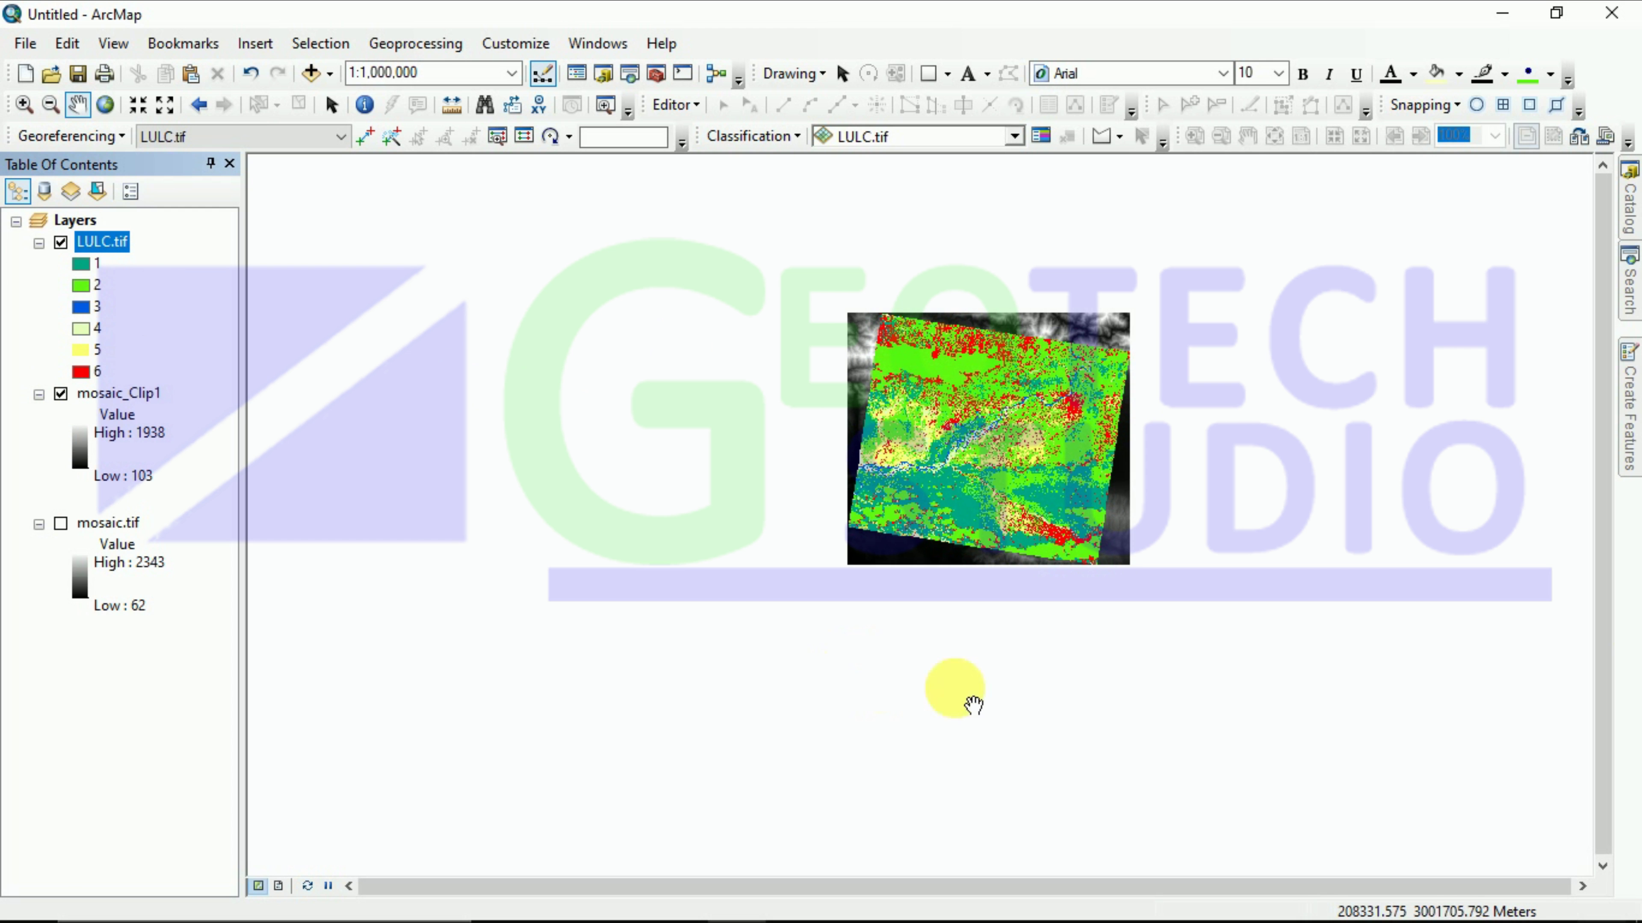
Step: Search the tools for "extract a raster" and open the Extract by Mask tool
click(1627, 207)
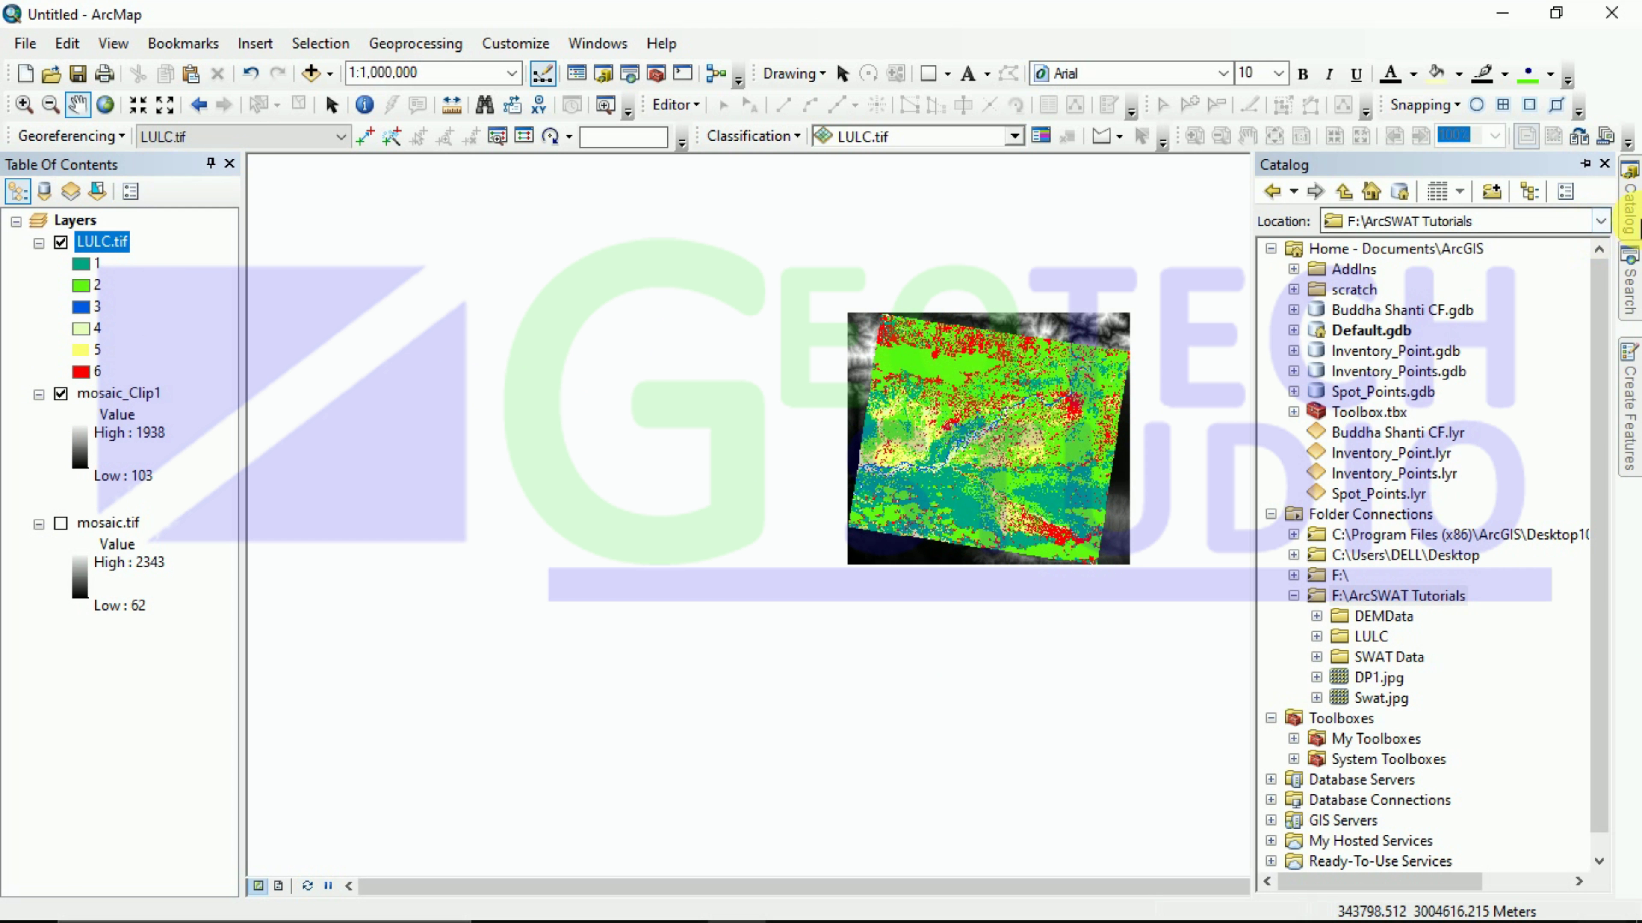
click(1629, 278)
click(1401, 265)
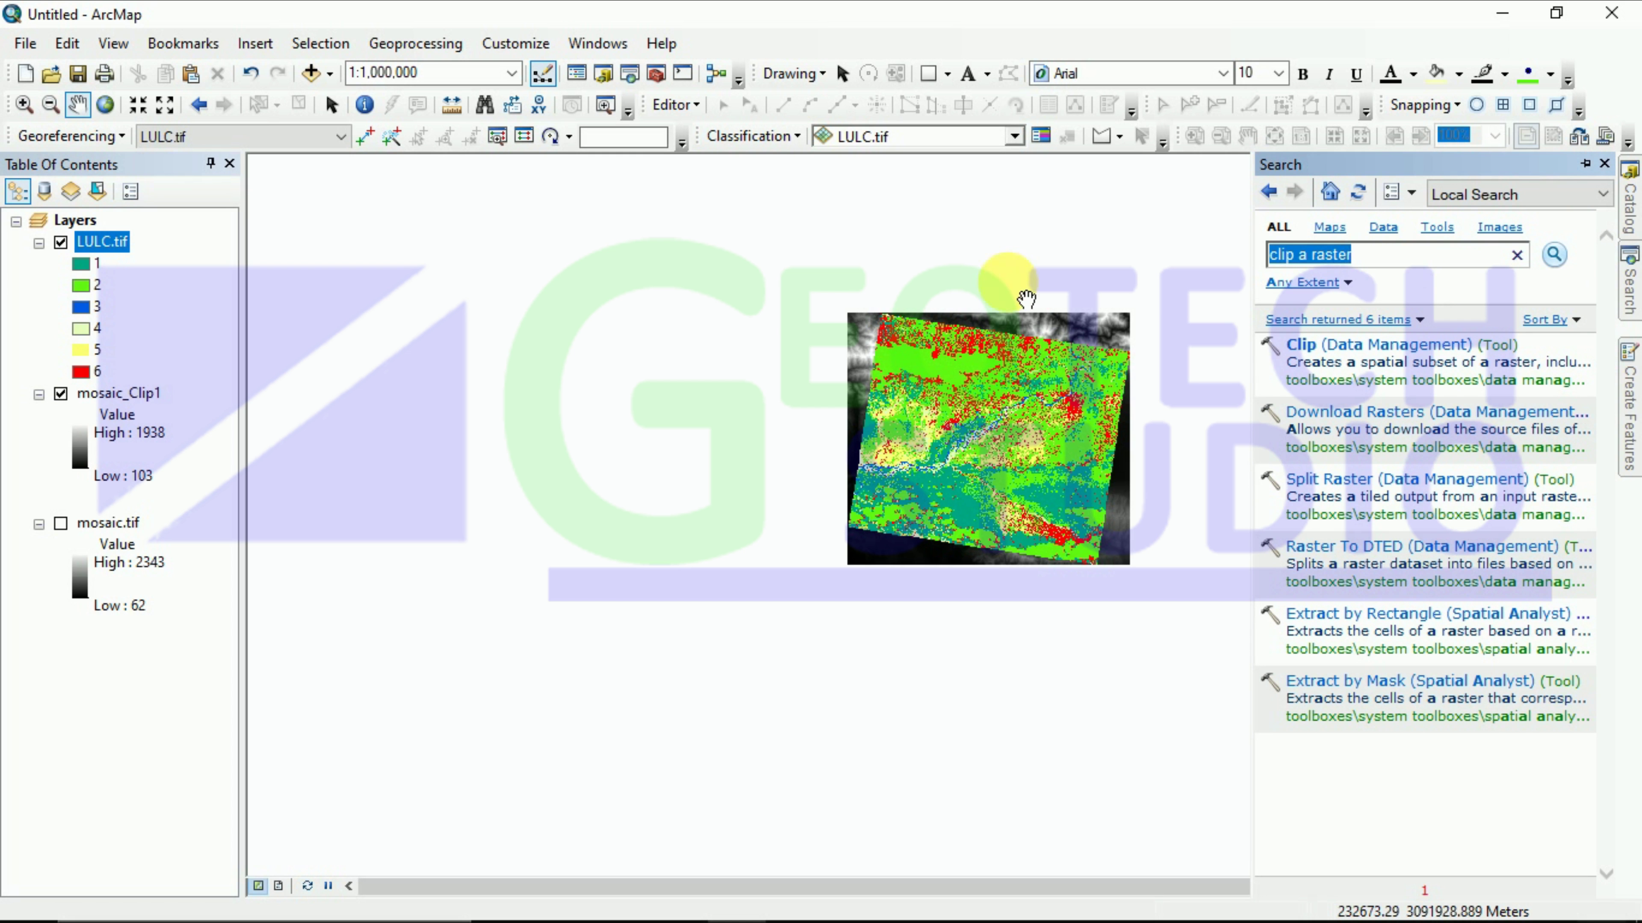
text(extract)
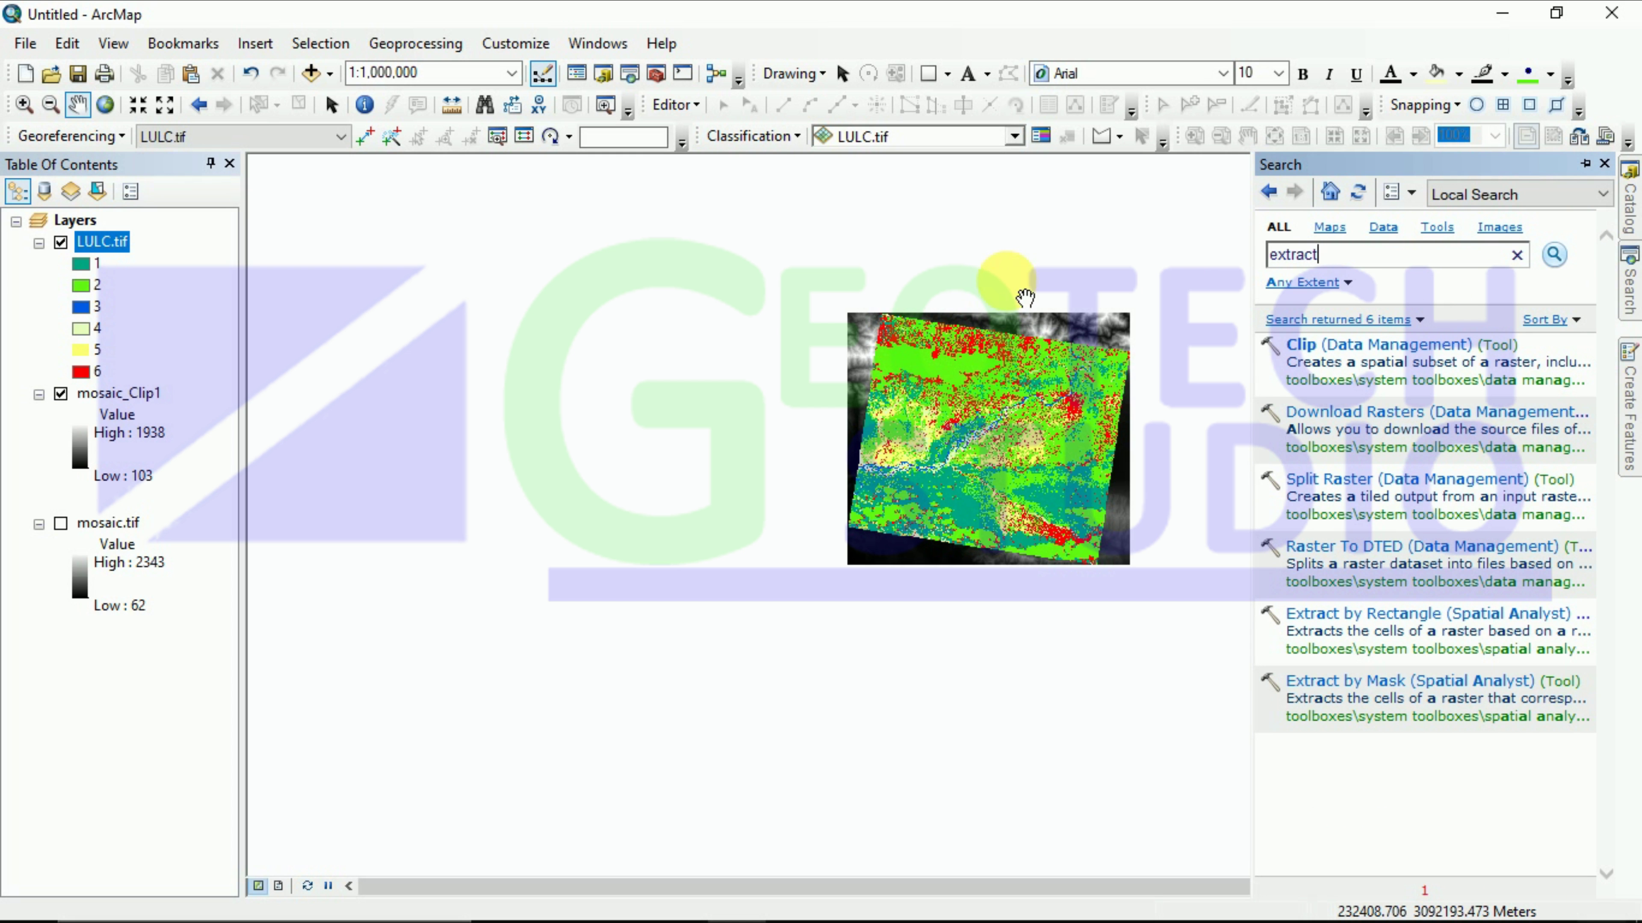
key(Return)
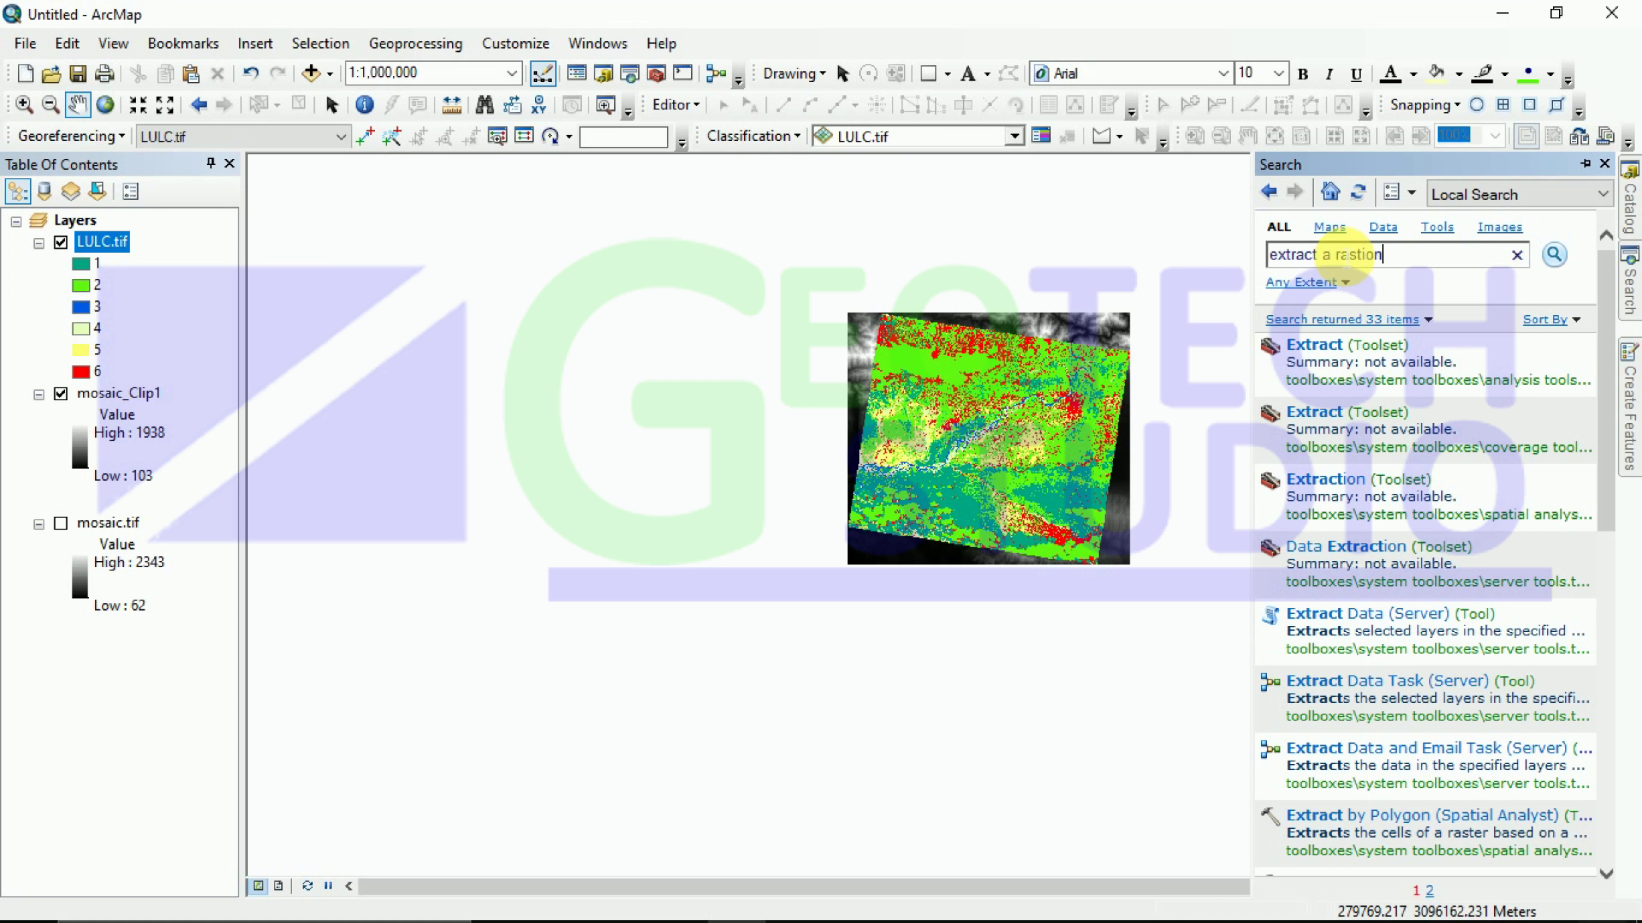
key(Return)
click(1407, 262)
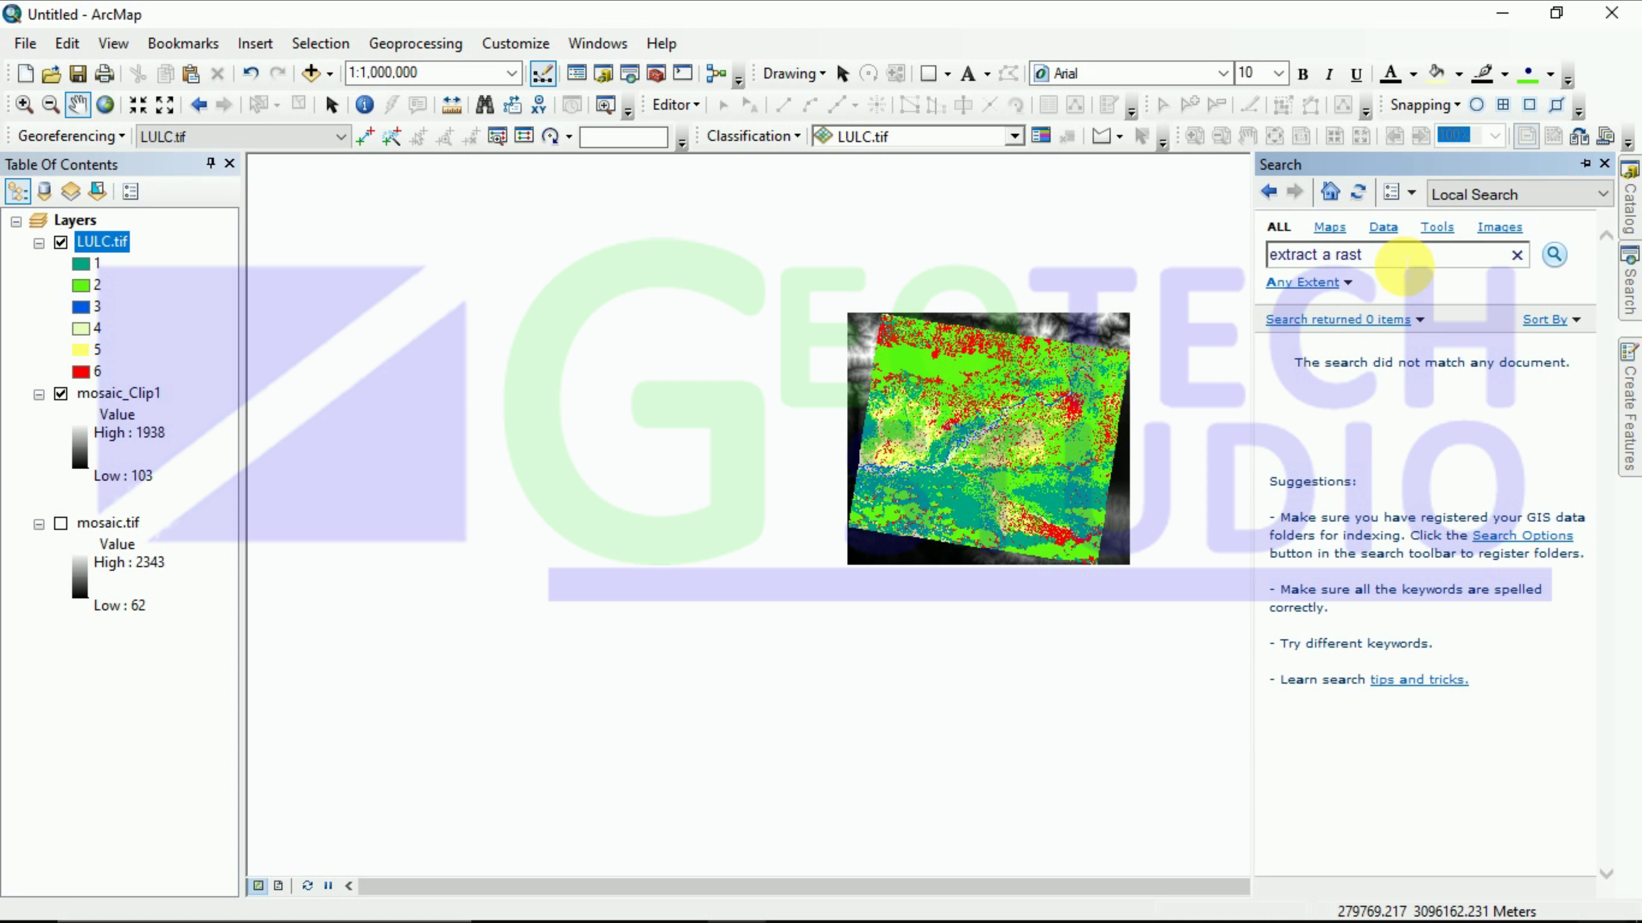
text(er)
key(Return)
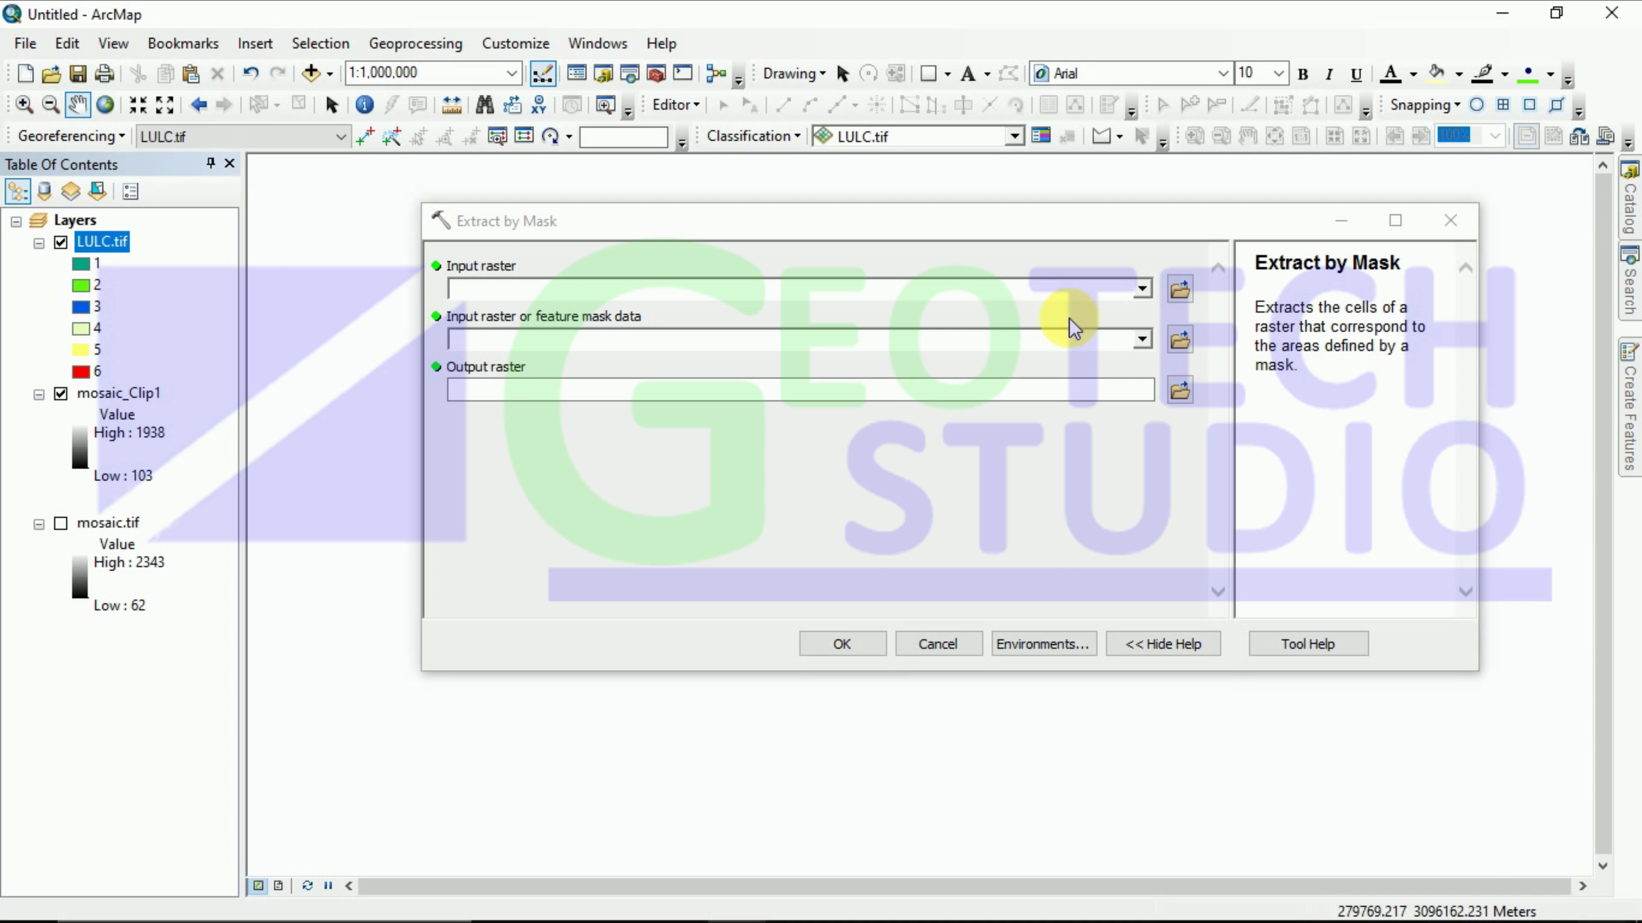
Step: Set mosaic_Clip1 as the input raster and LULC.tif as the mask data for Extract by Mask
click(1142, 295)
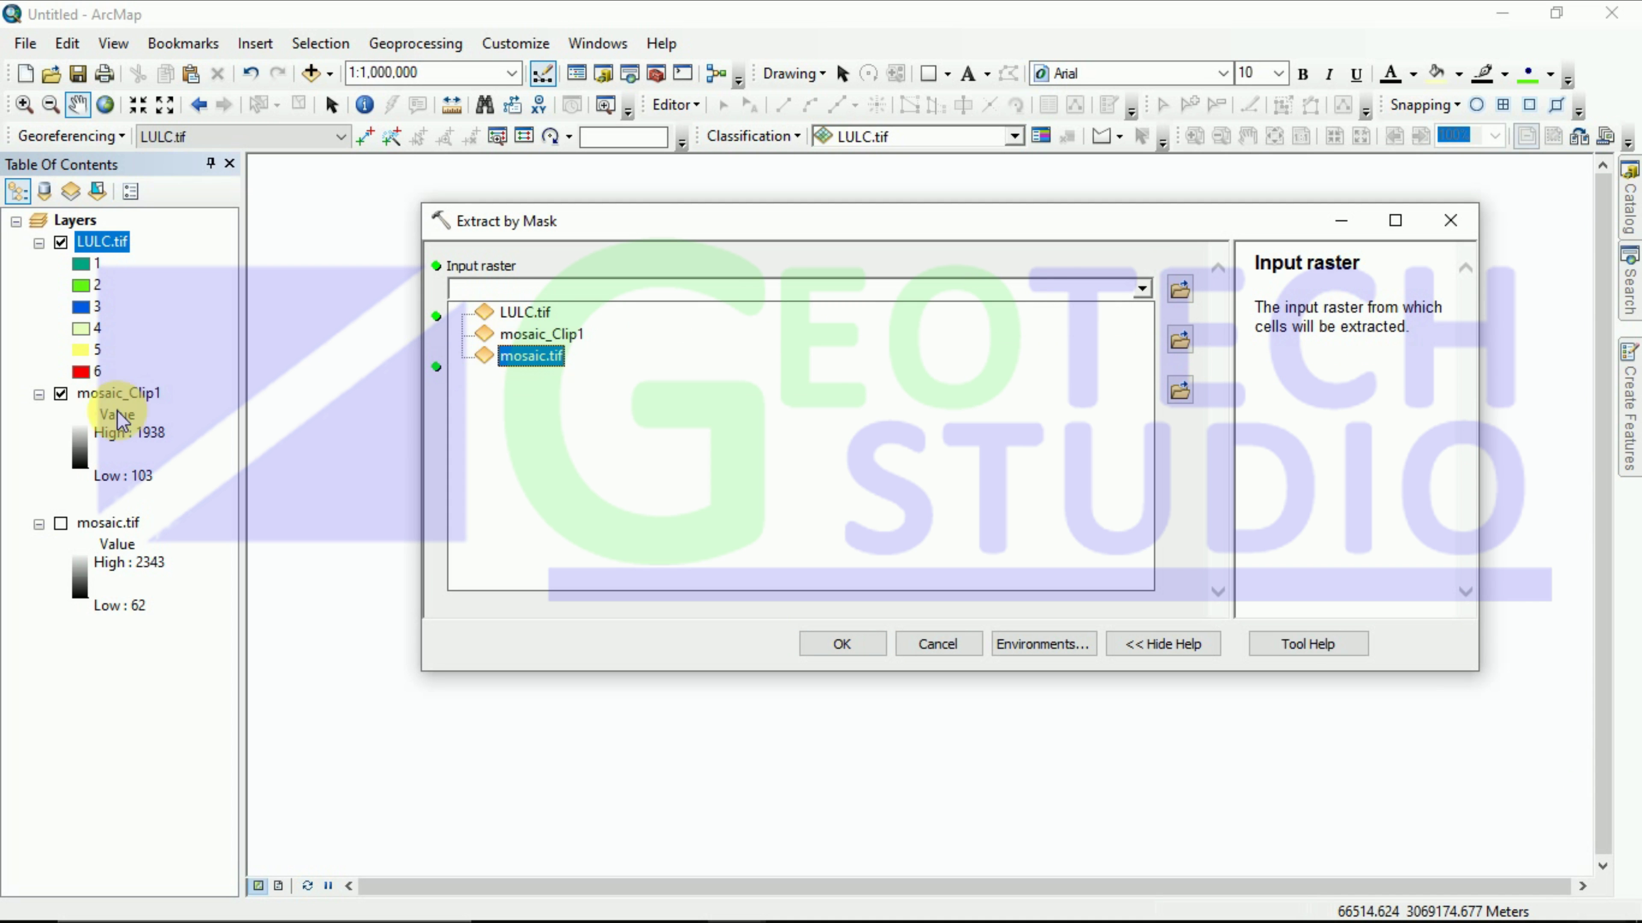
click(547, 336)
click(1141, 339)
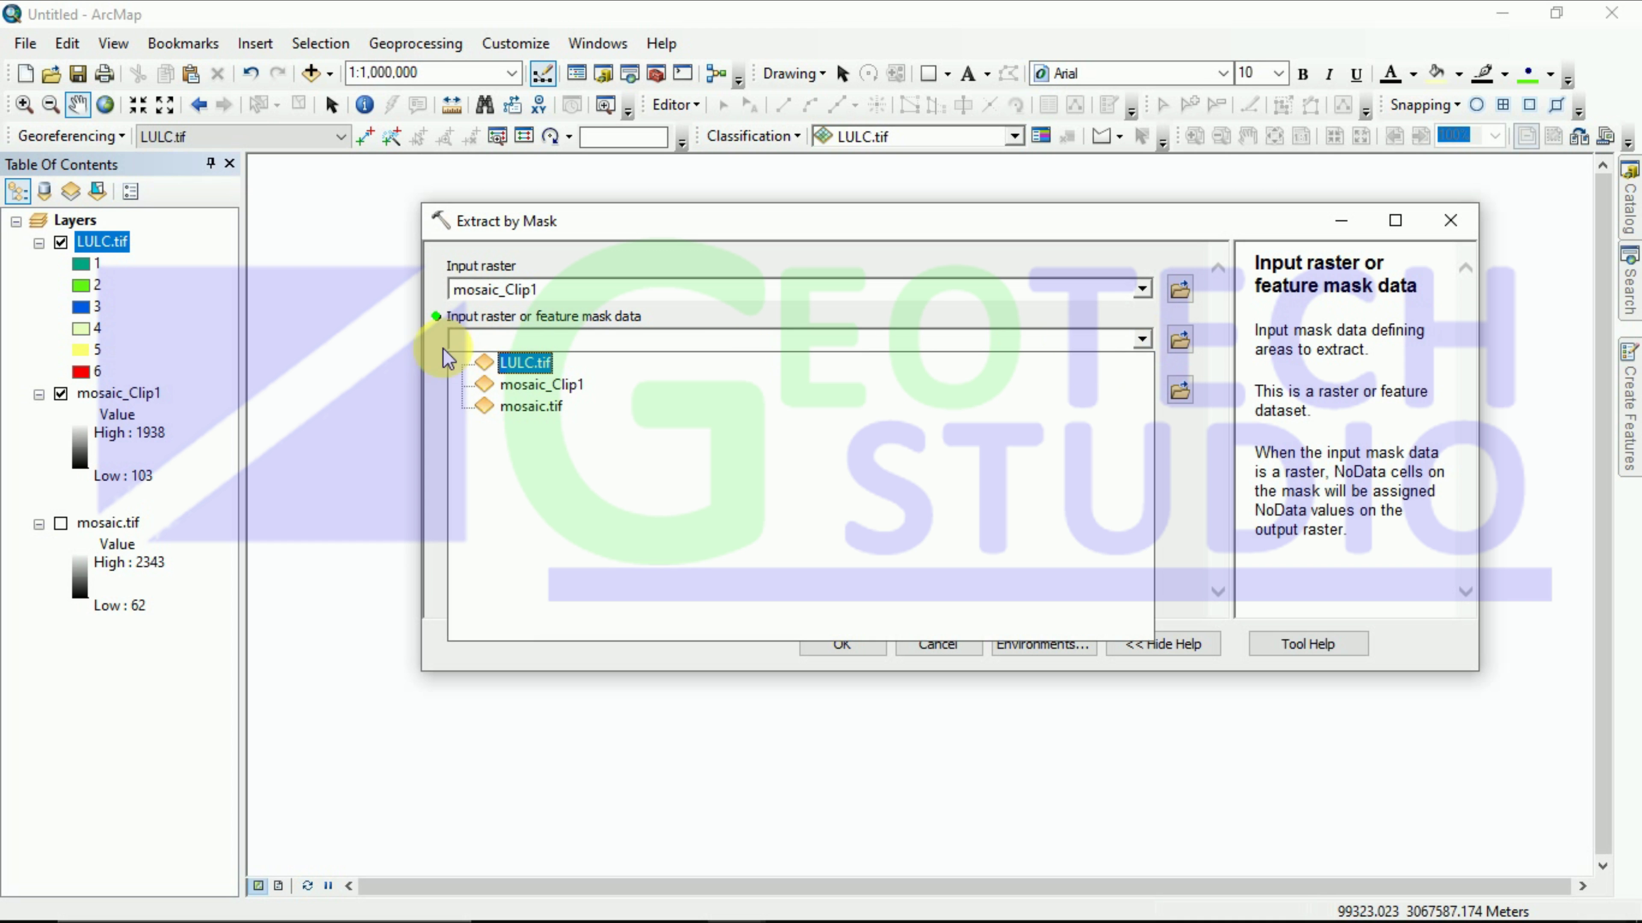
click(525, 368)
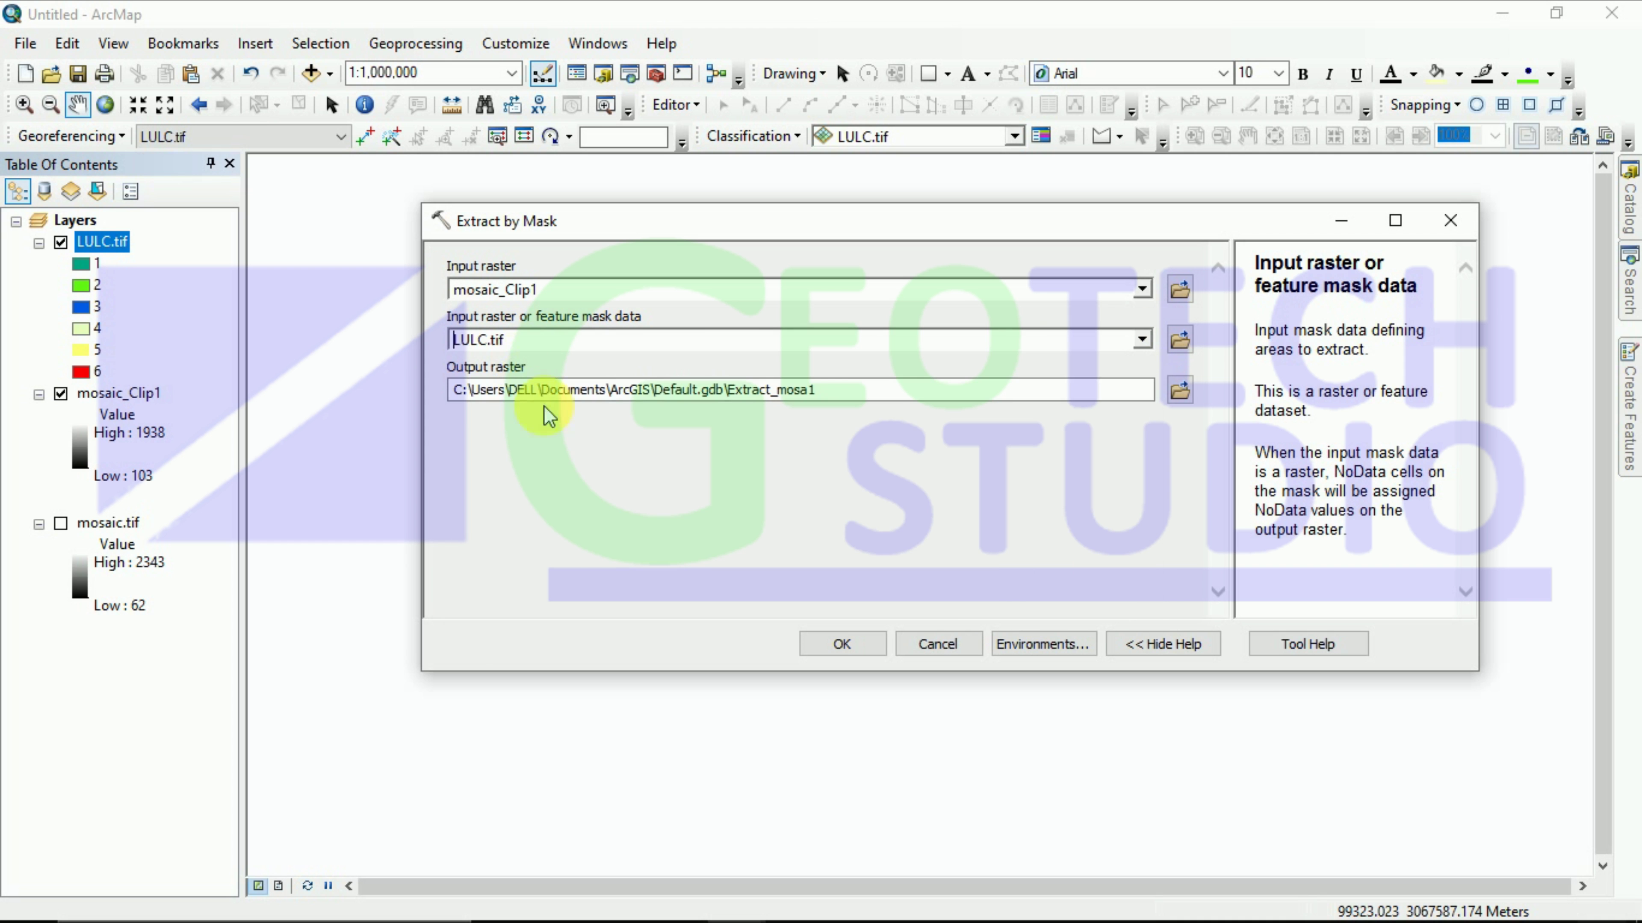
Step: Set the output raster to DEM_Final.tif in the DEMData folder and run Extract by Mask
click(1178, 391)
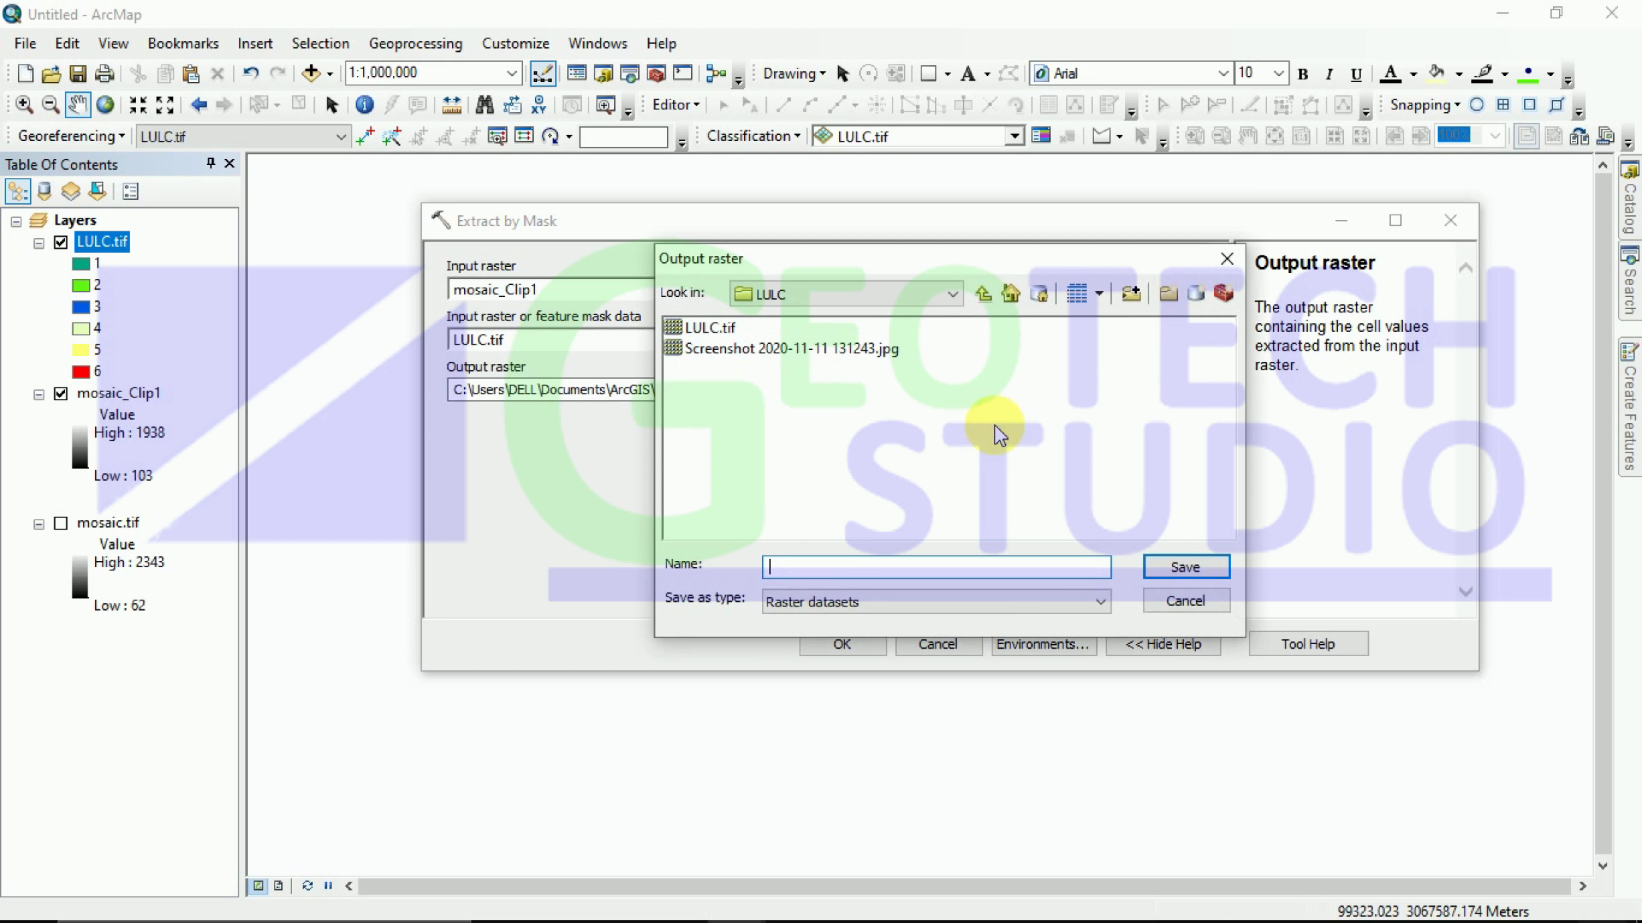
click(982, 296)
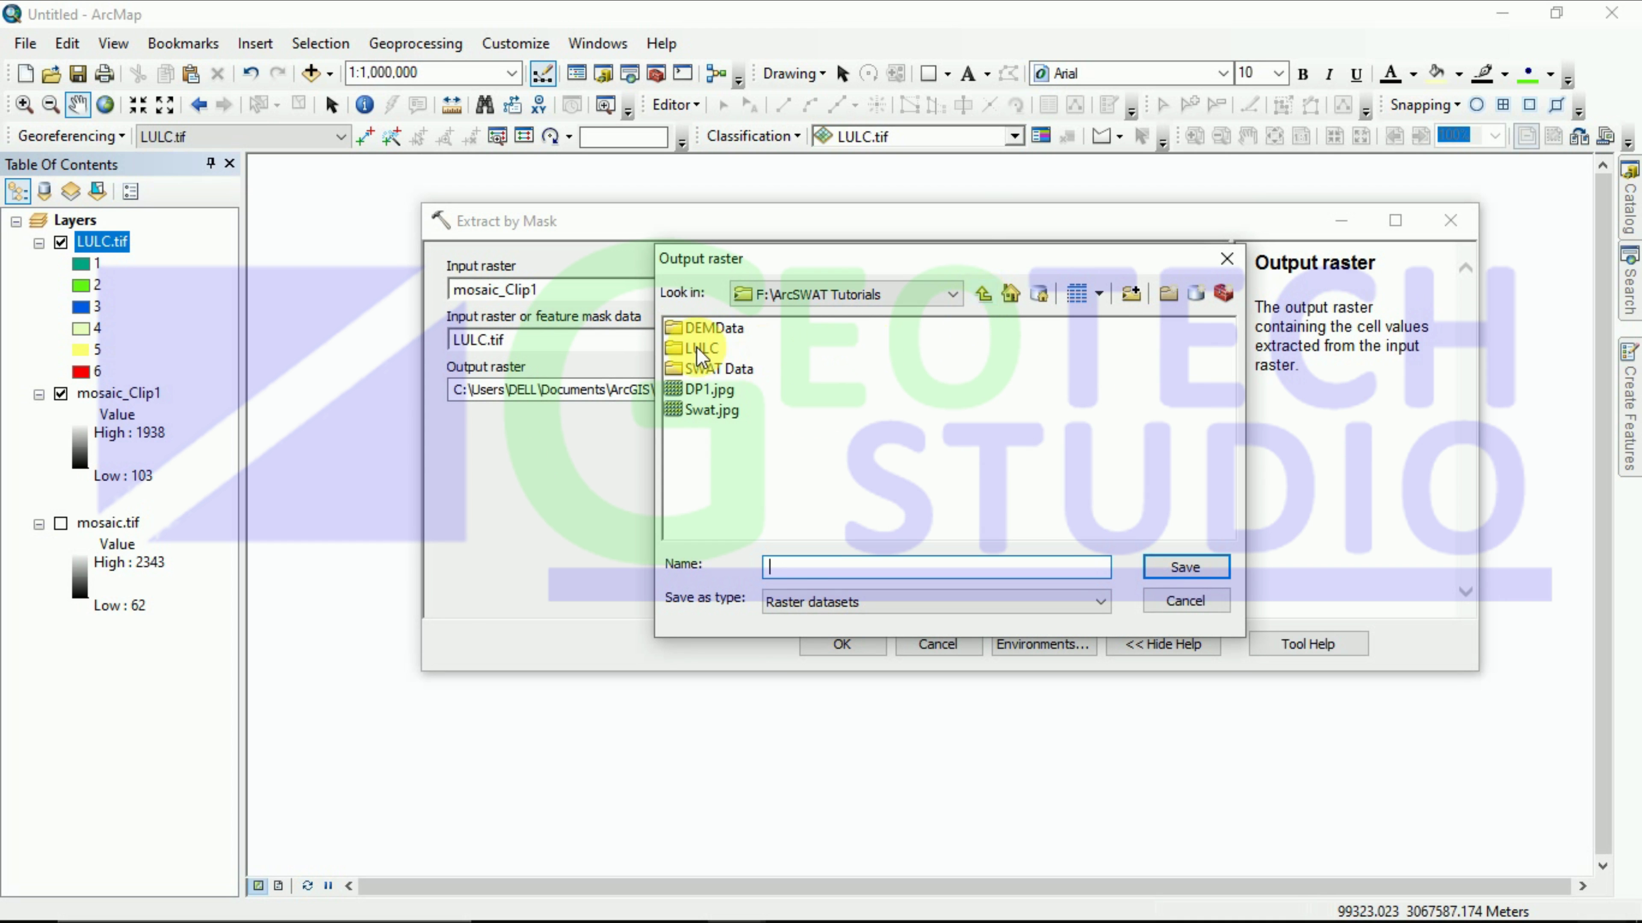
double_click(717, 326)
click(800, 571)
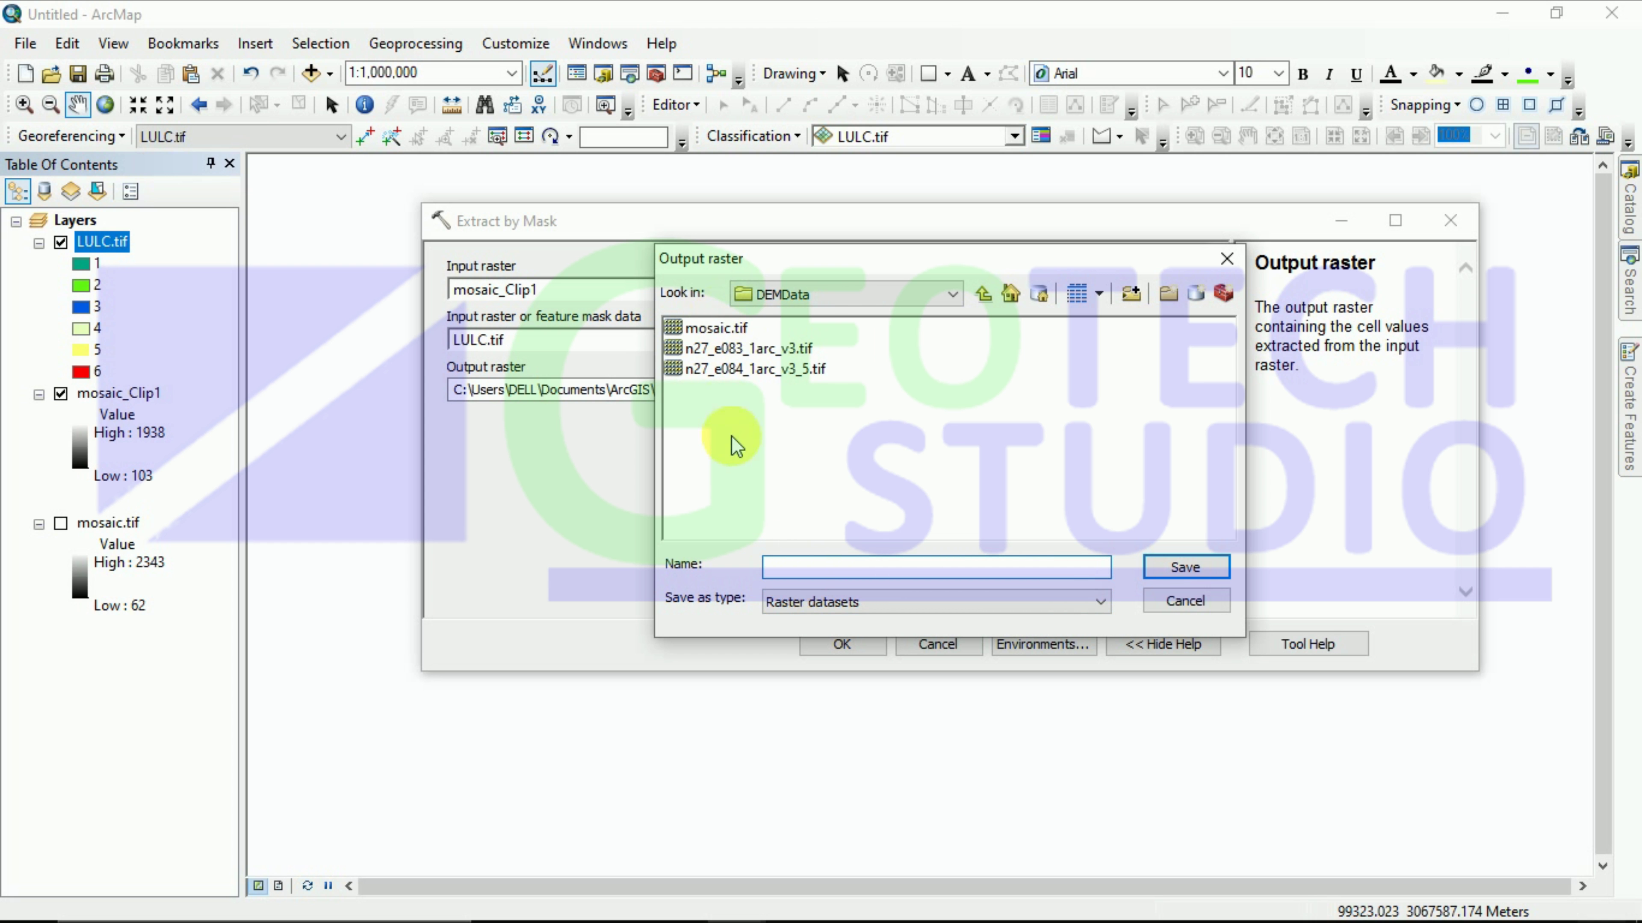
text(DEM_Final.tif)
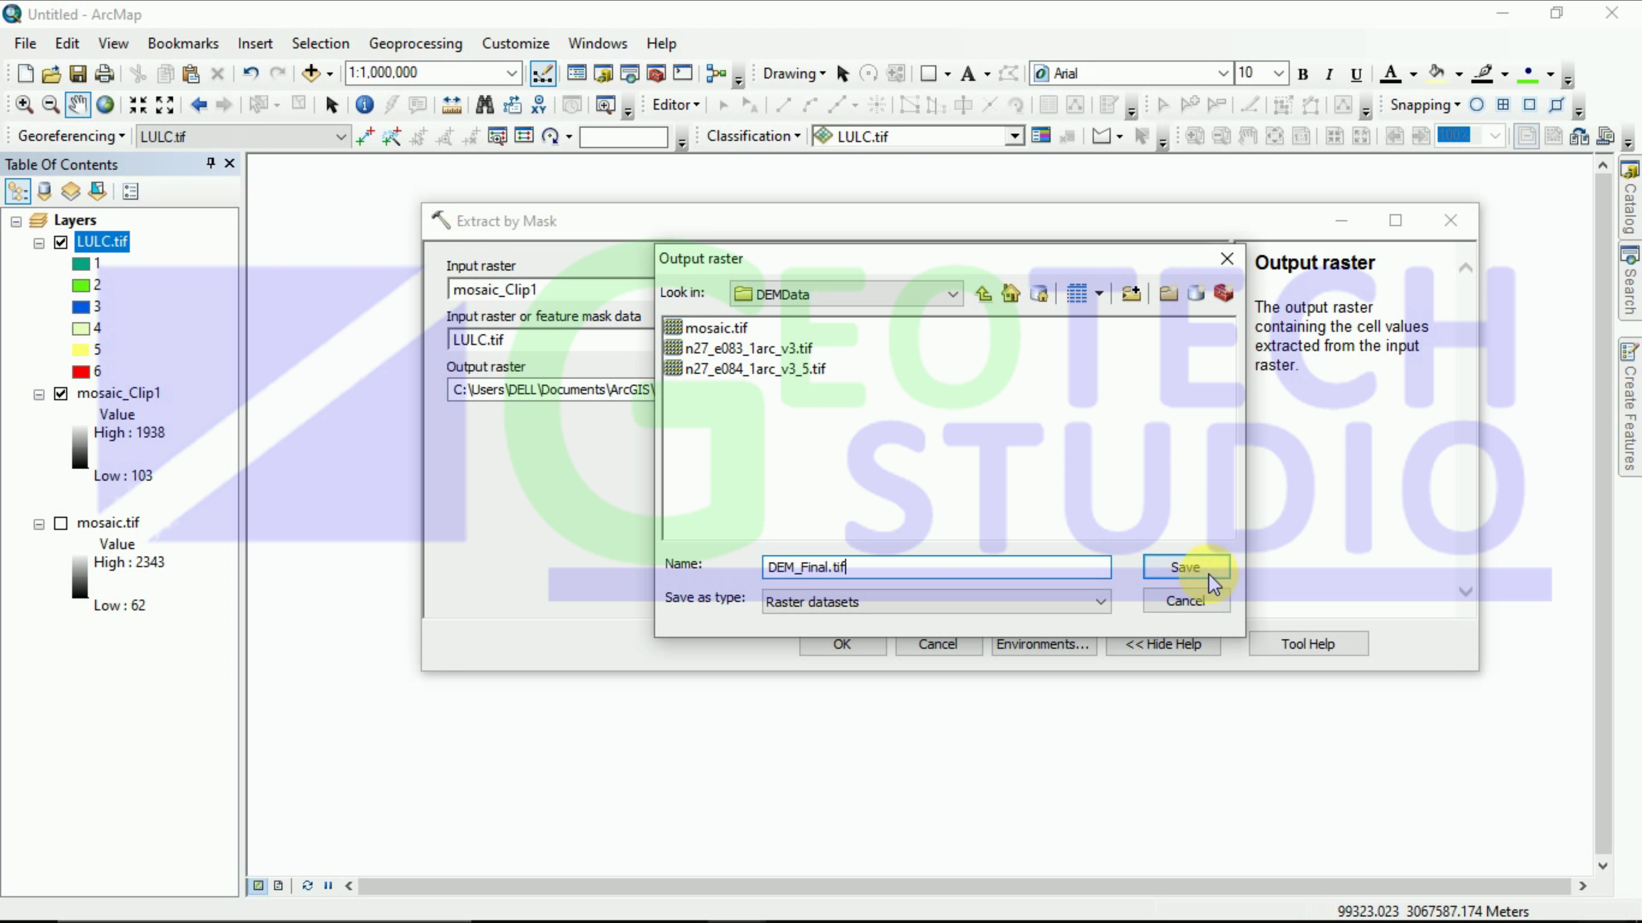
click(1184, 568)
click(843, 646)
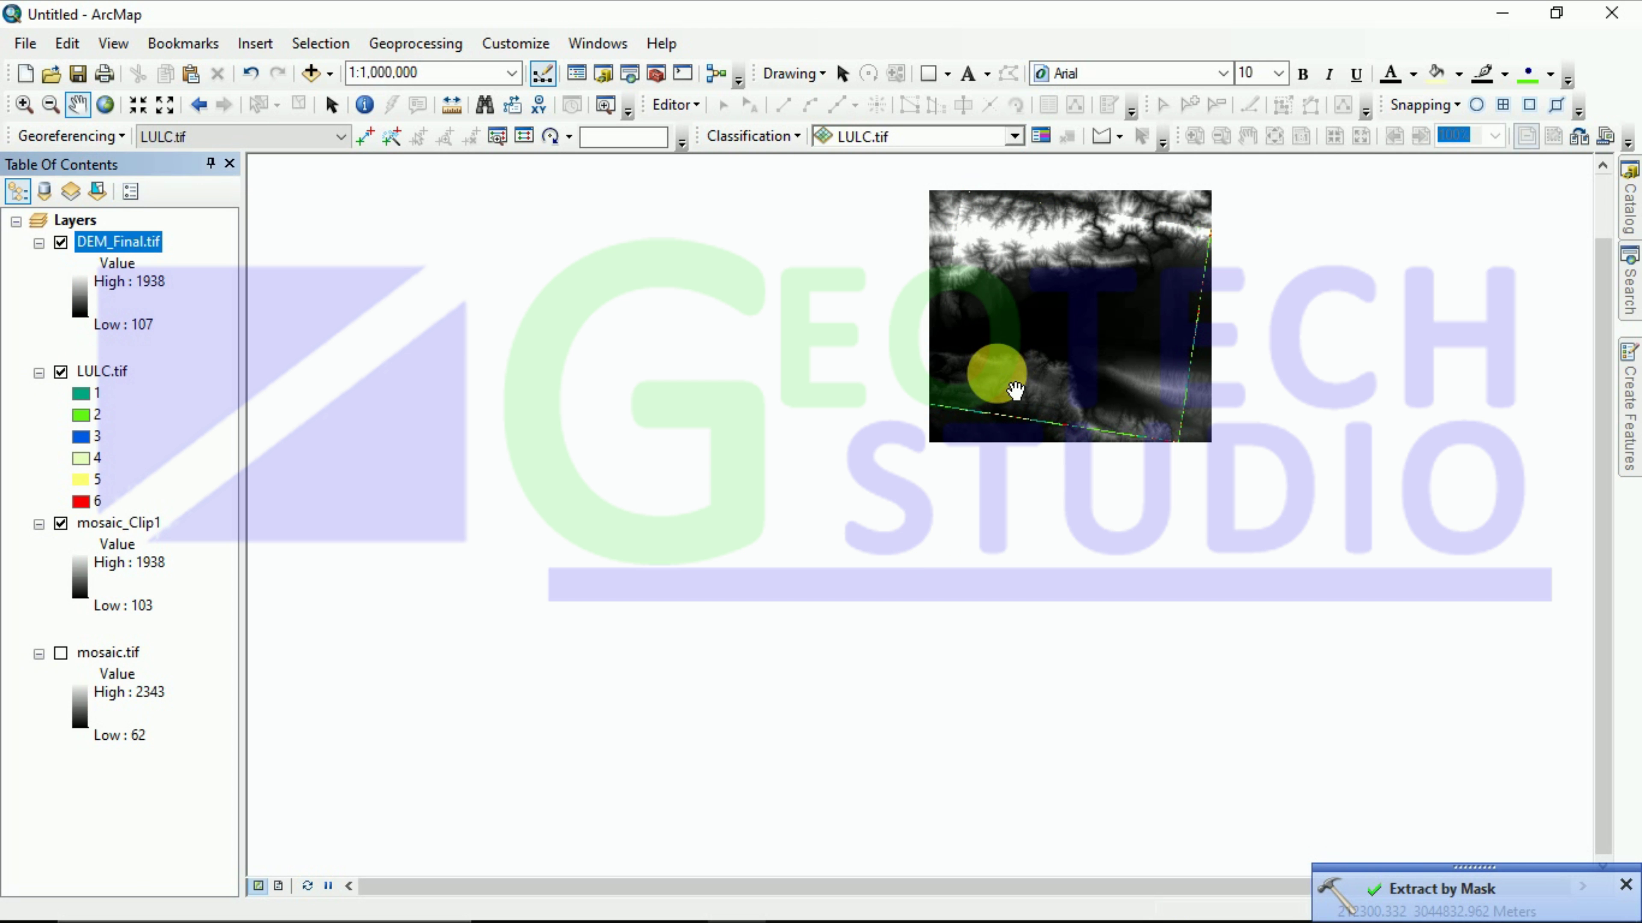
Step: Switch DEM_Final.tif on and off to compare its extent with the LULC.tif layer
drag(1015, 389, 920, 493)
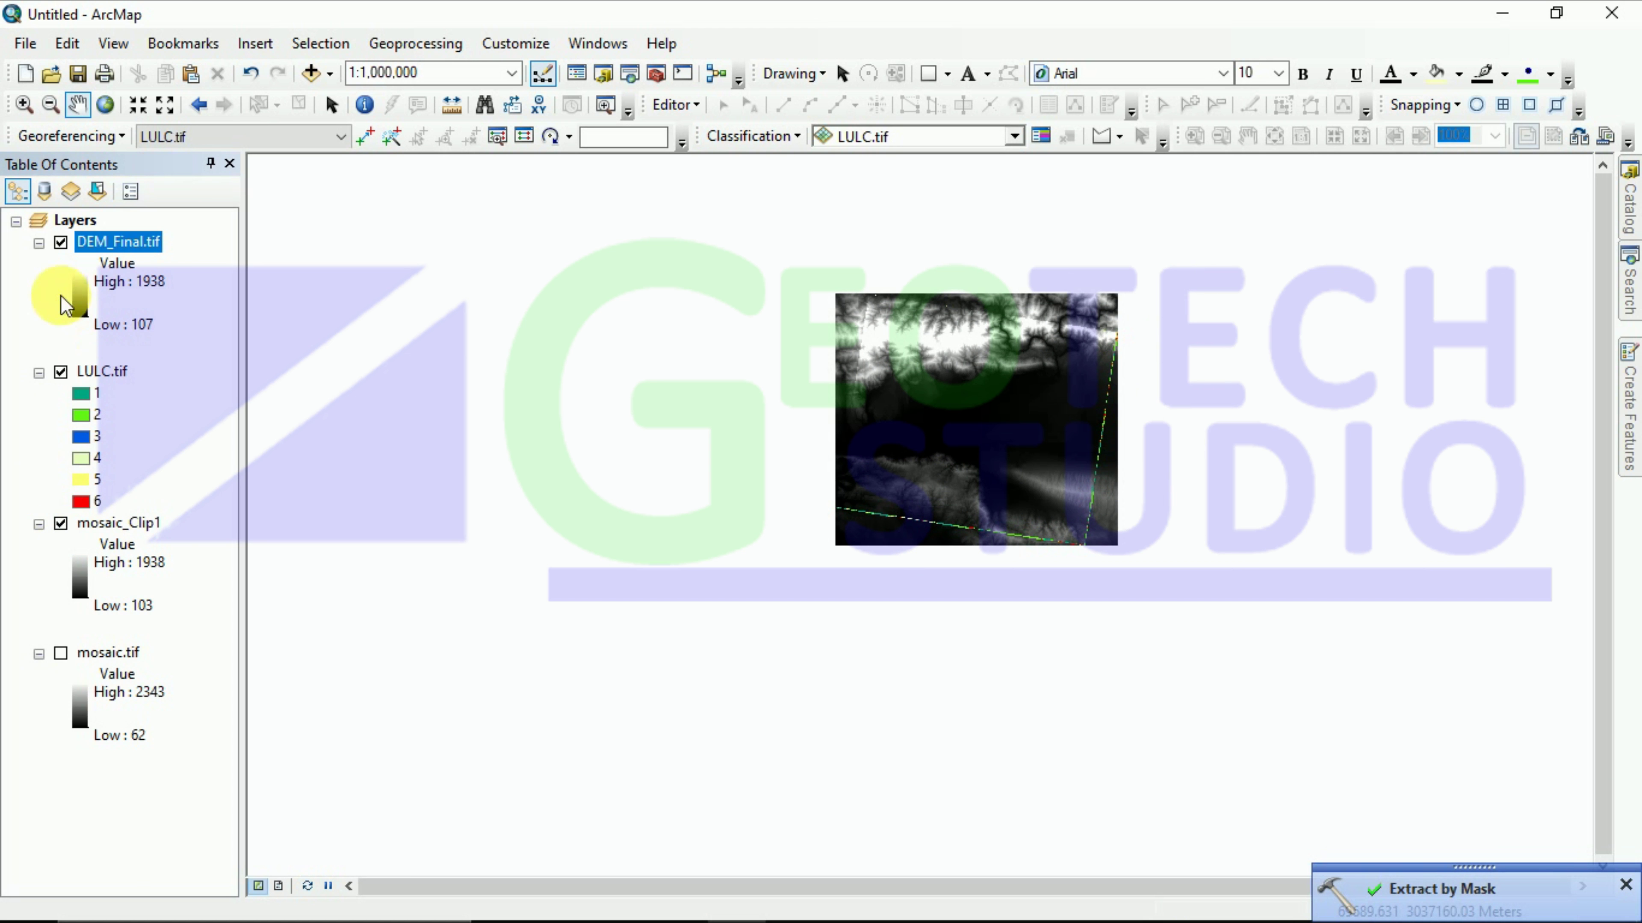
click(62, 243)
click(62, 243)
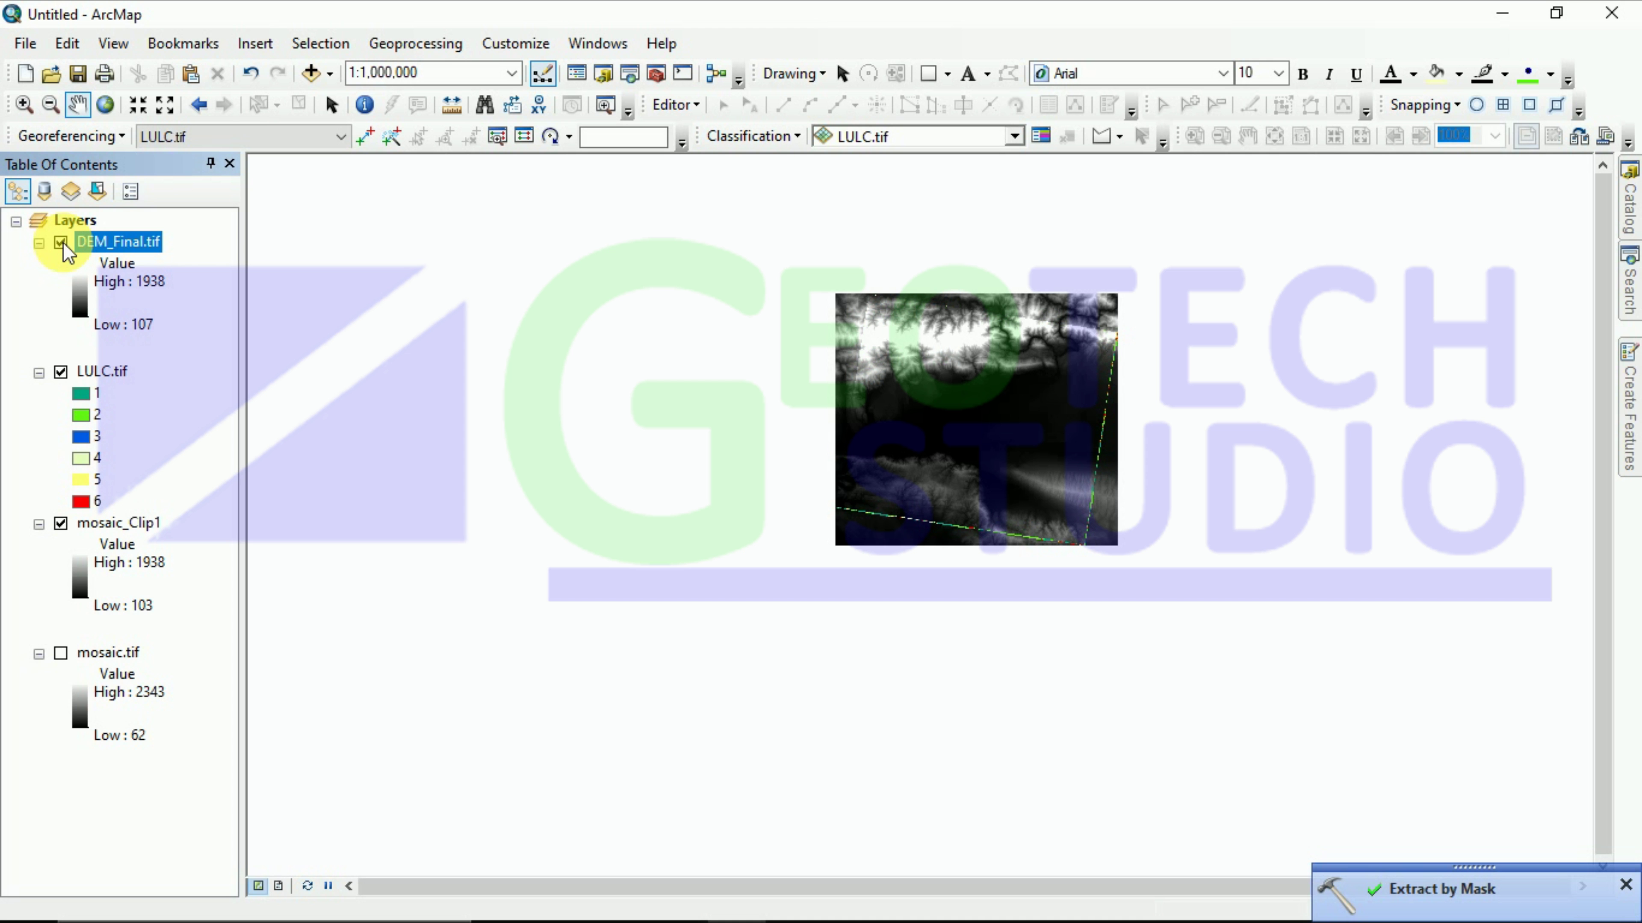
click(62, 243)
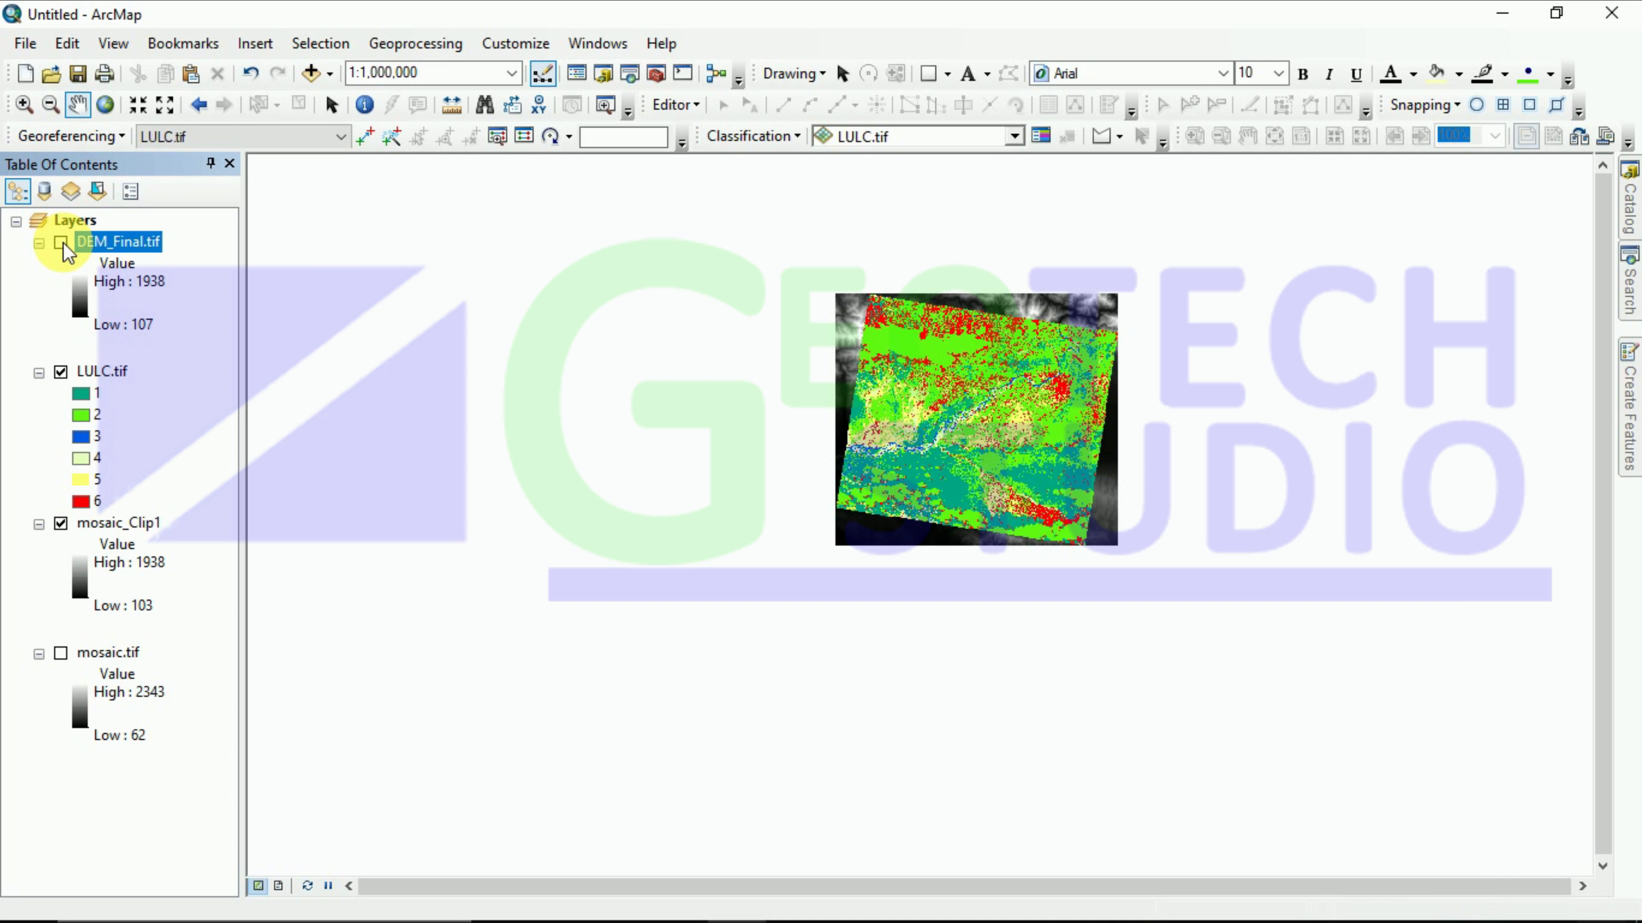
click(62, 244)
click(62, 243)
click(62, 243)
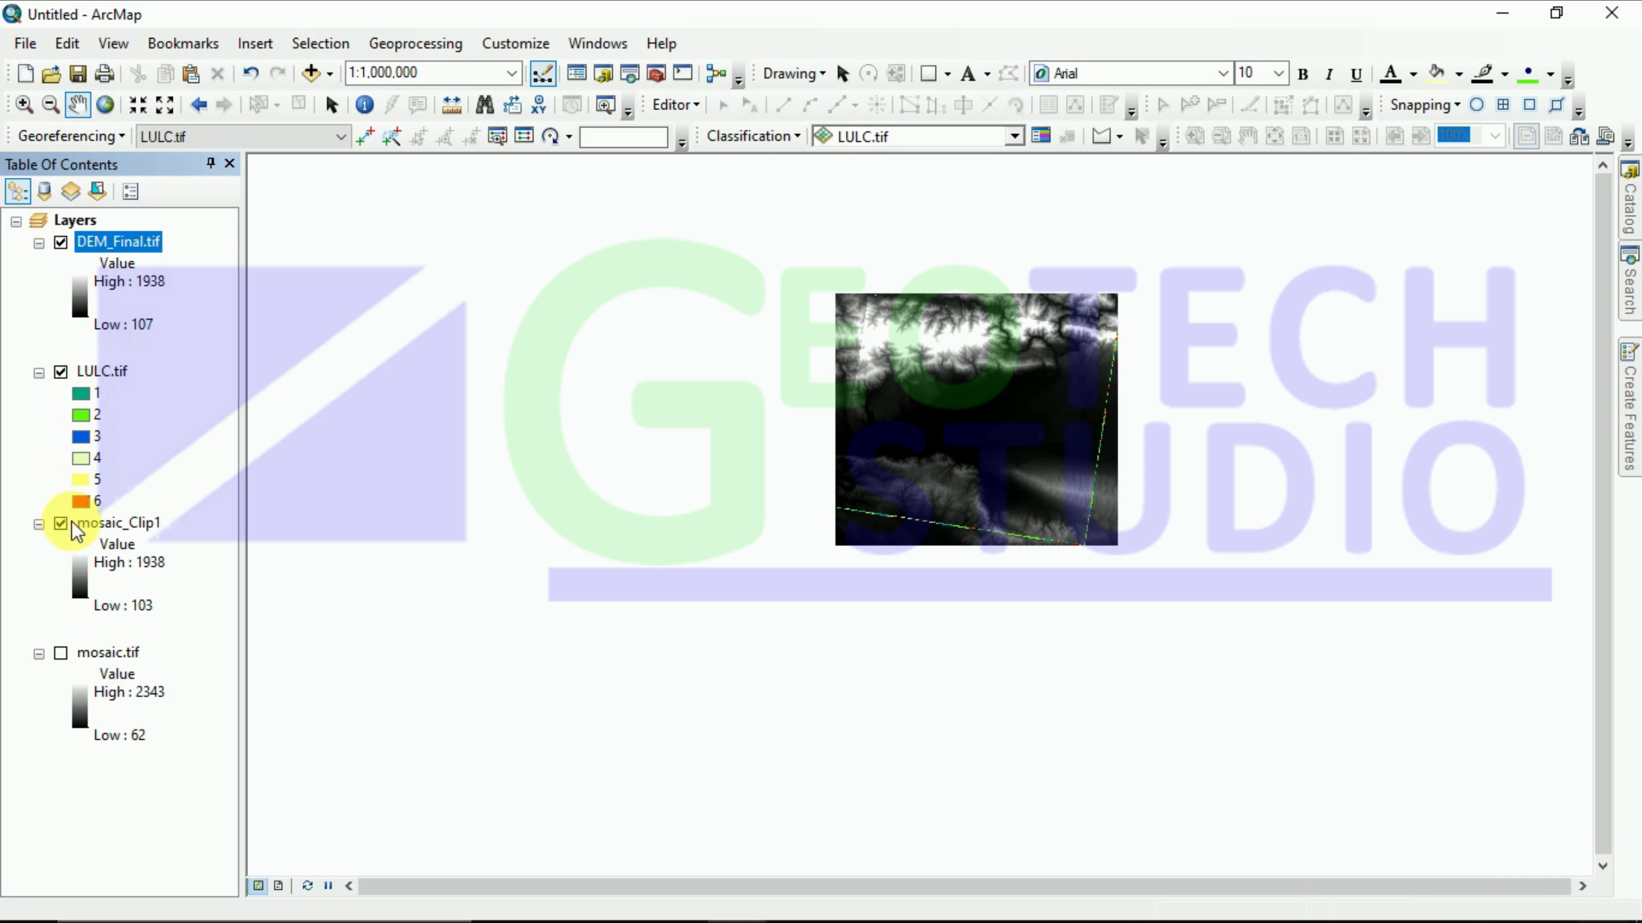
Step: Check the source properties of mosaic_Clip1, close them unchanged and remove that layer from the map
double_click(103, 524)
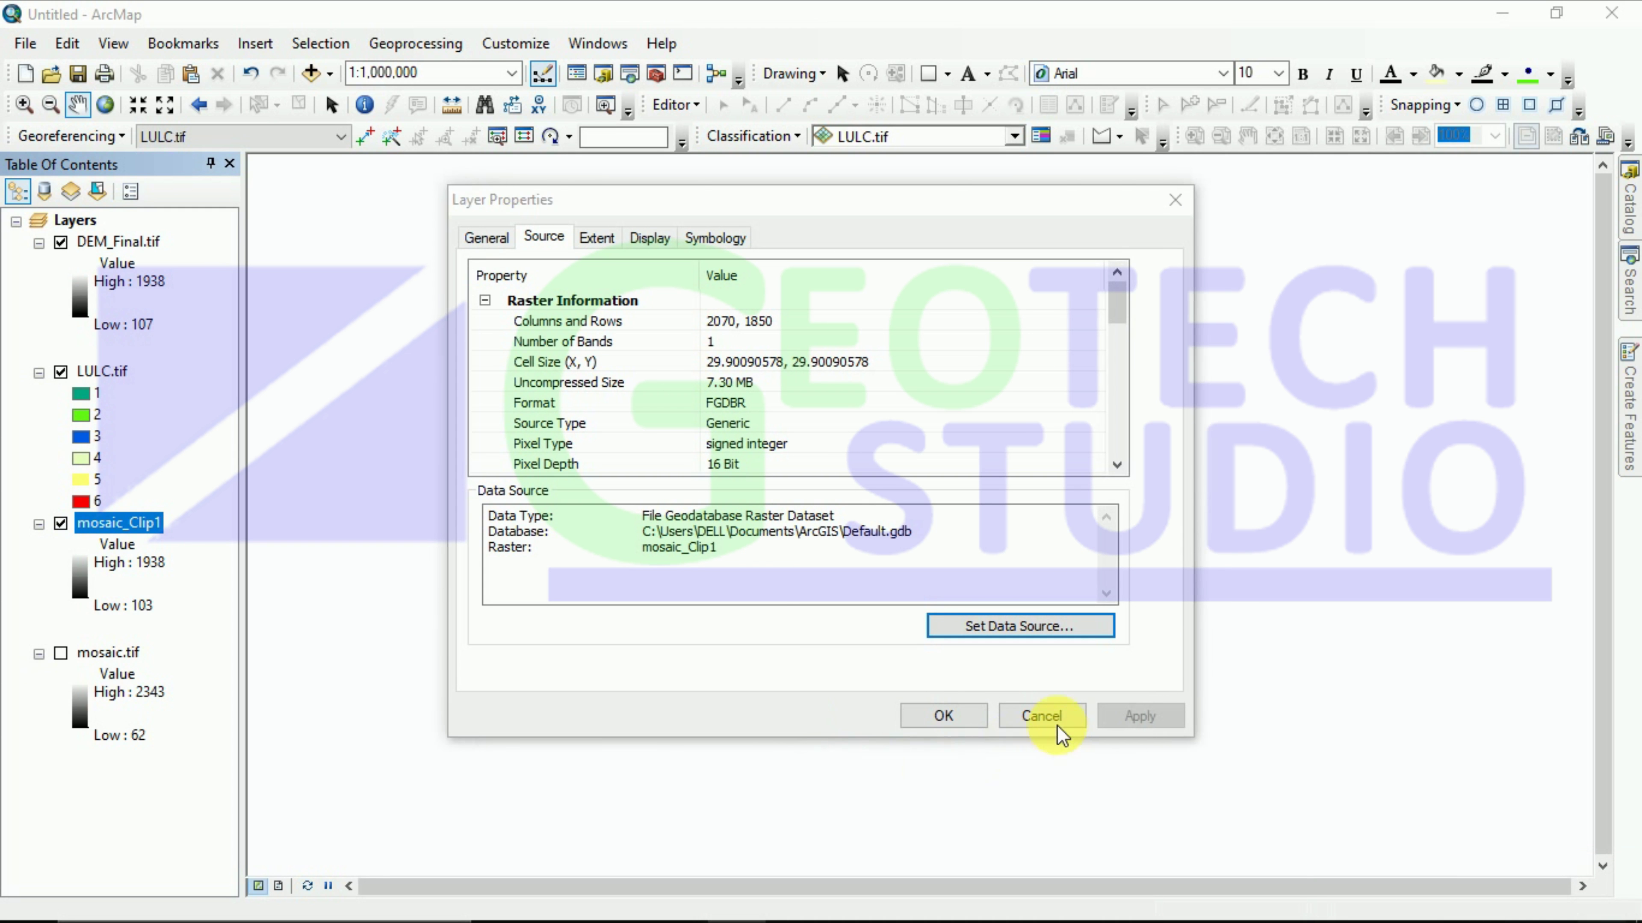
click(1042, 715)
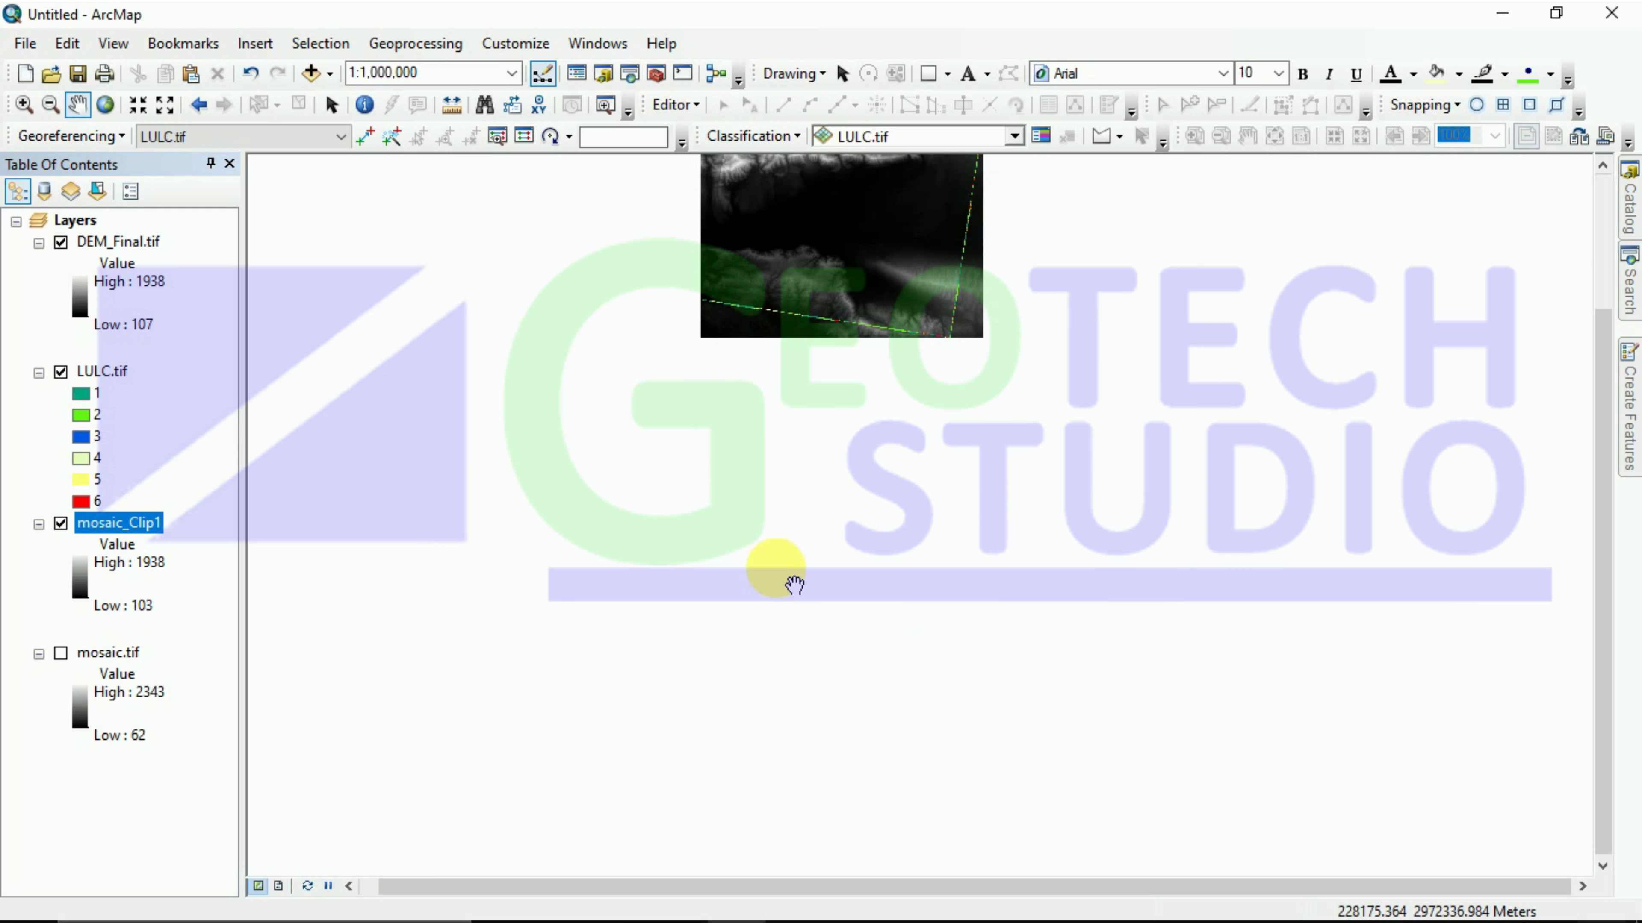
right_click(111, 527)
click(177, 570)
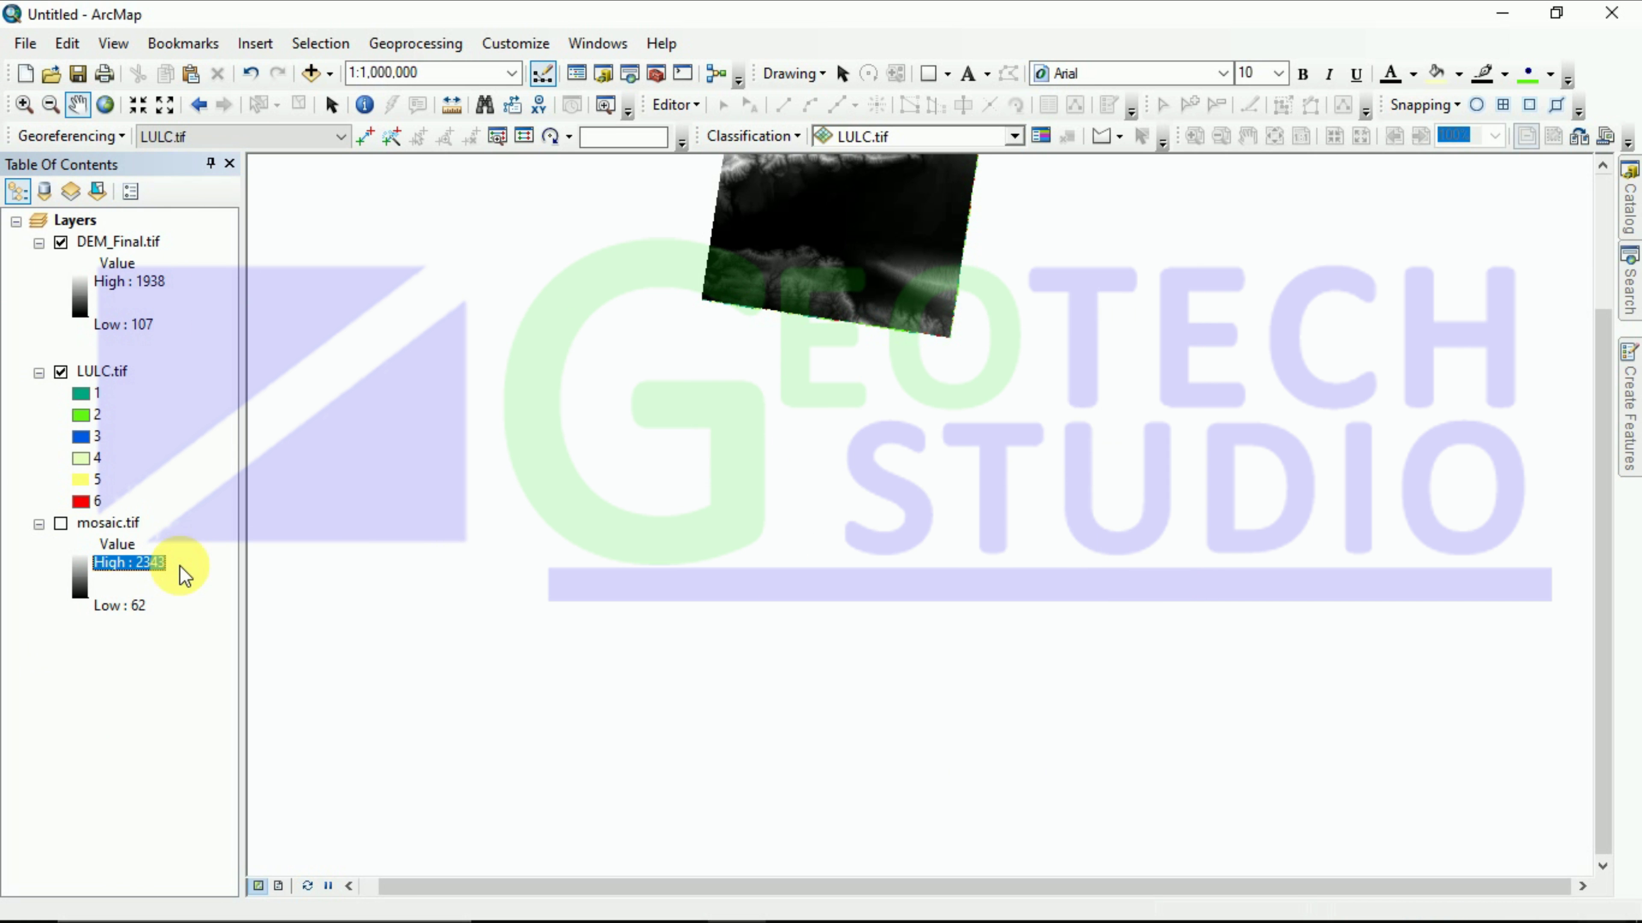
Step: Check the source properties of mosaic.tif, close them unchanged and remove that layer from the map
double_click(104, 522)
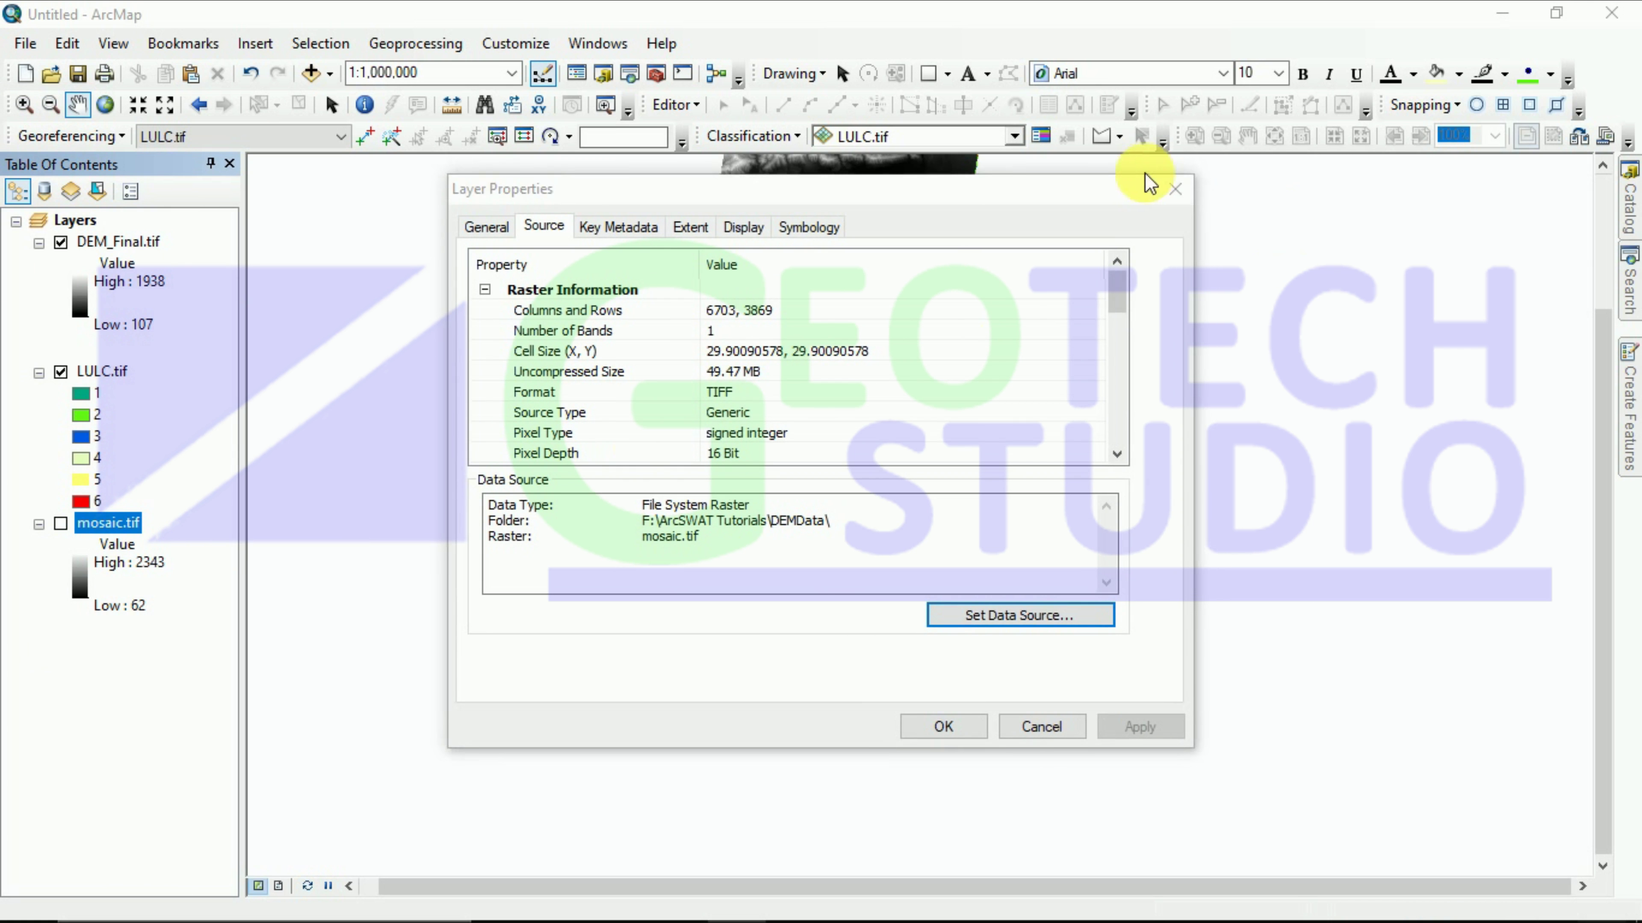
click(1175, 189)
right_click(102, 520)
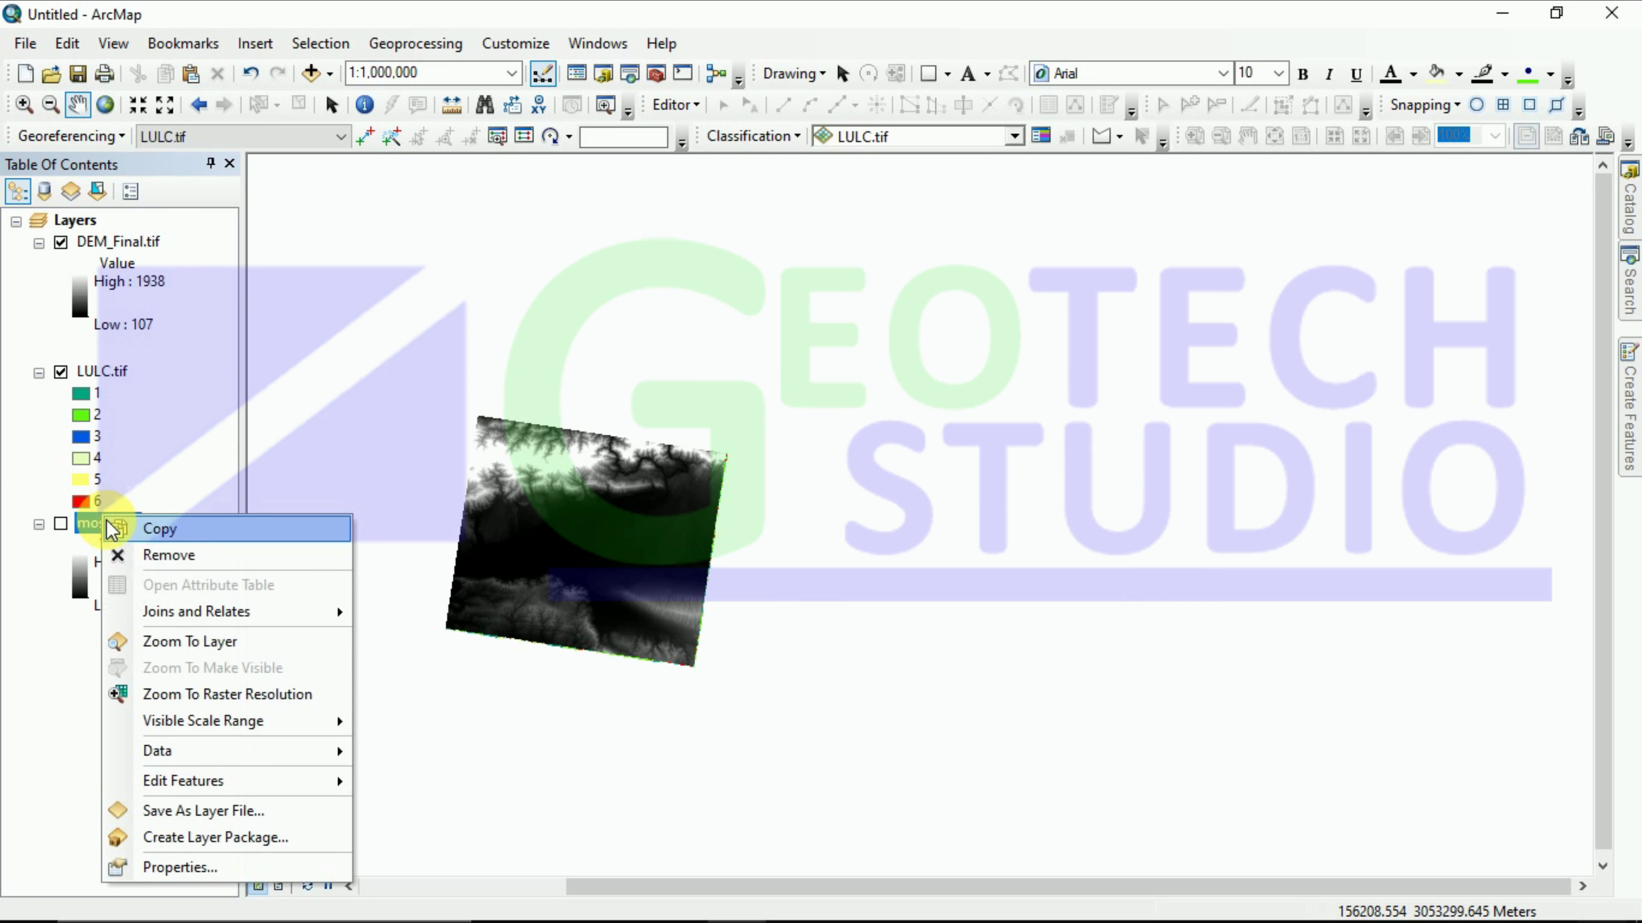
click(158, 555)
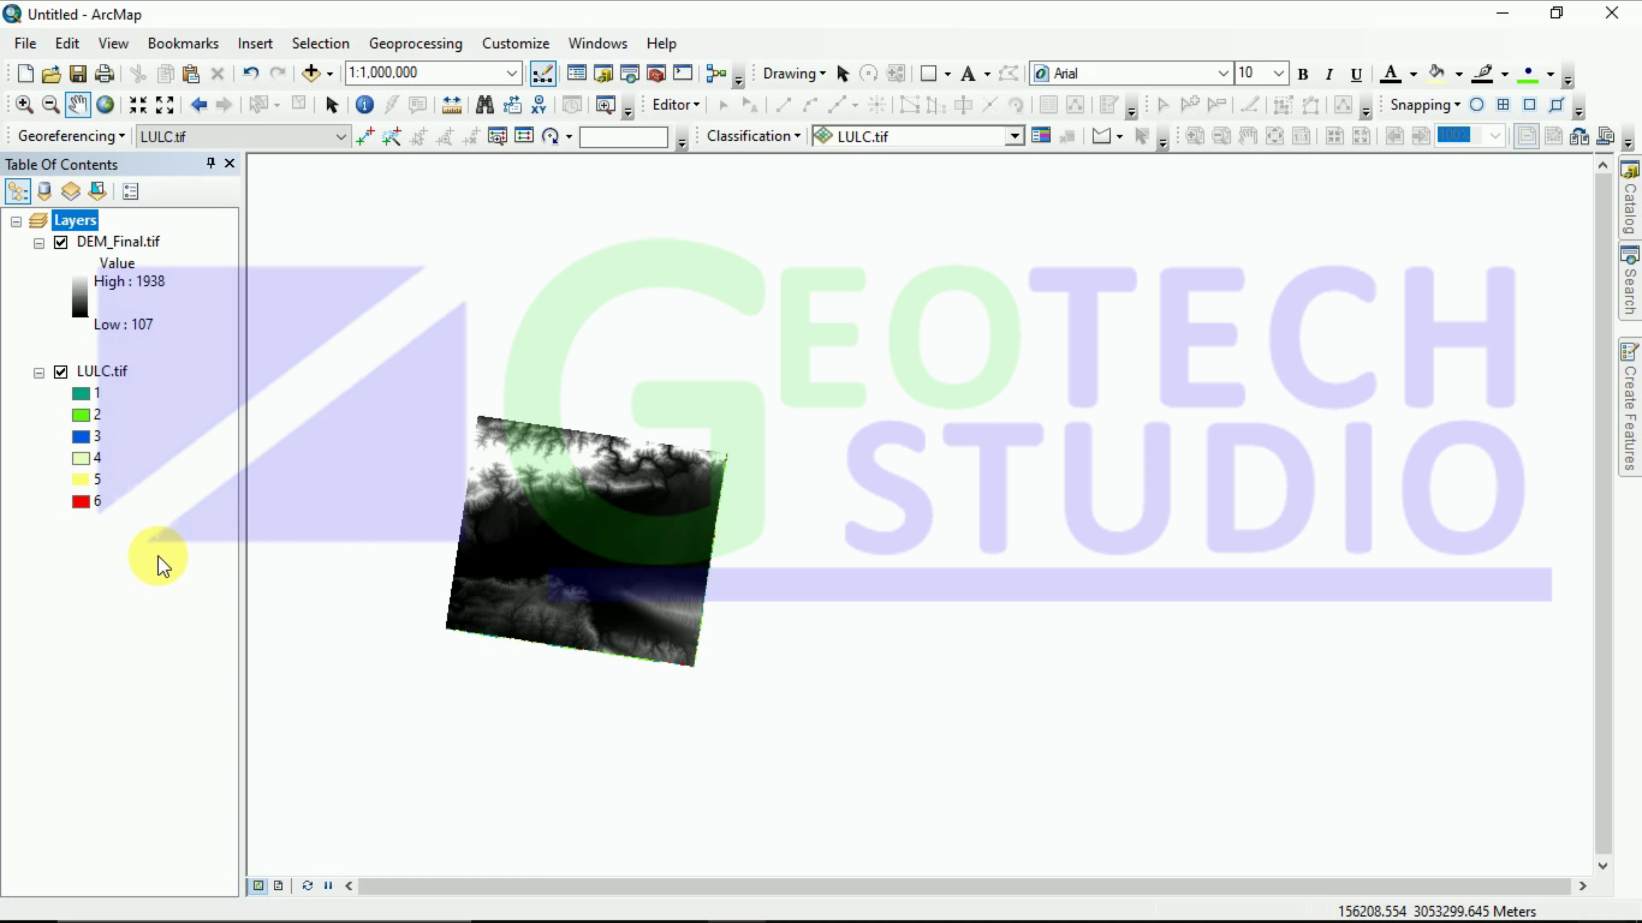
Step: Move LULC.tif above DEM_Final.tif in the layer order and inspect the land-cover classes in its attribute table
drag(560, 568, 1023, 477)
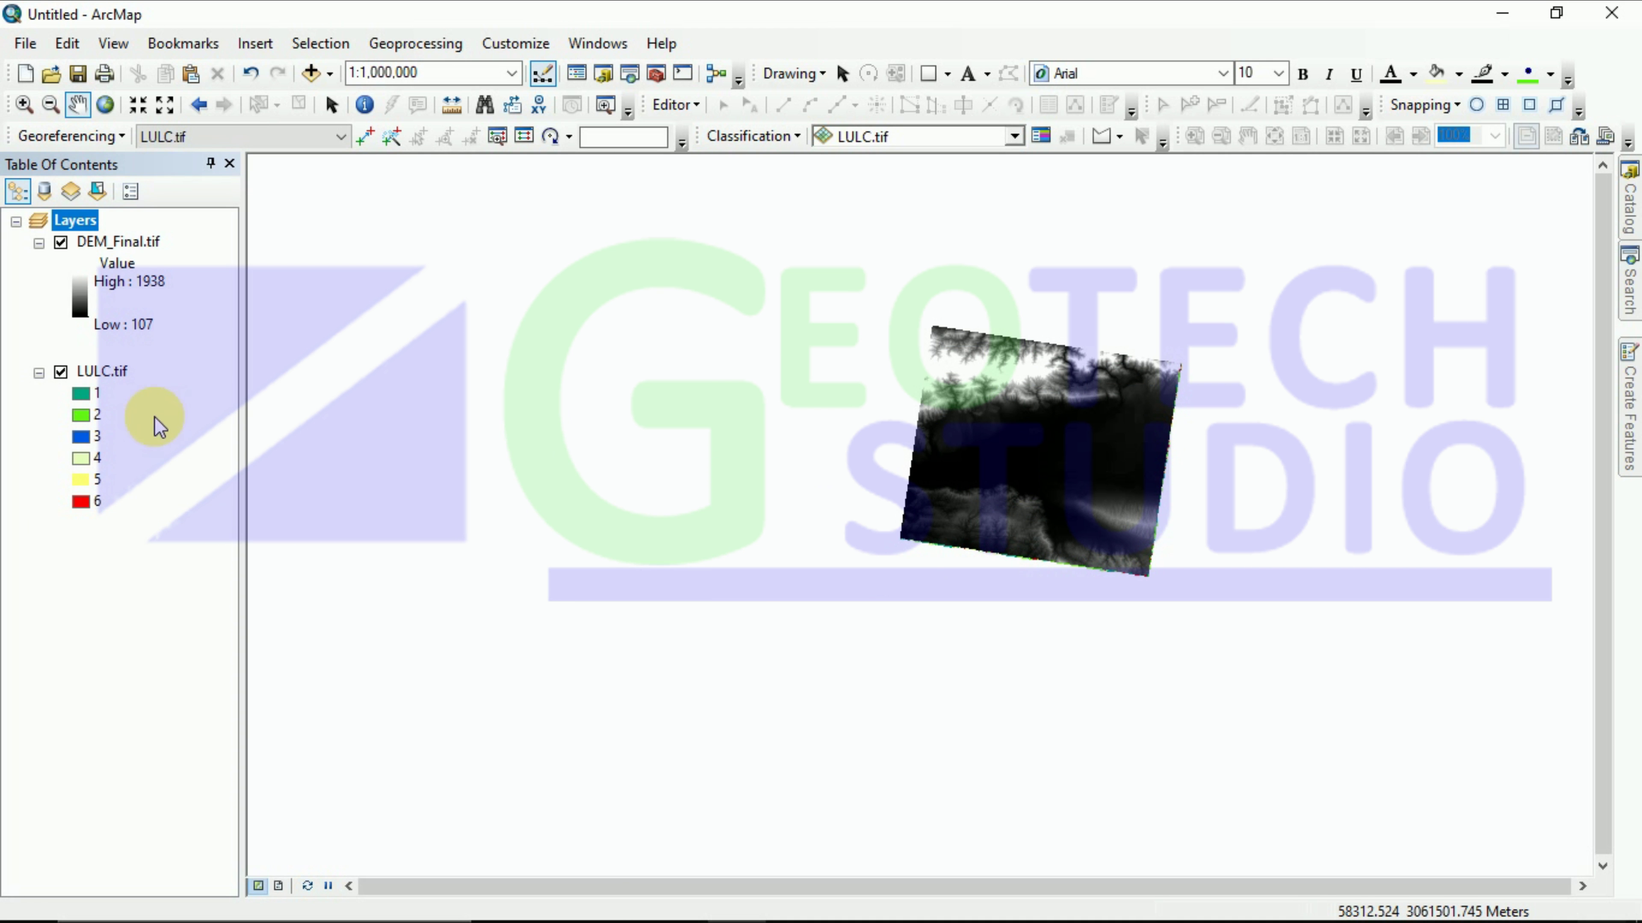
drag(106, 381, 98, 225)
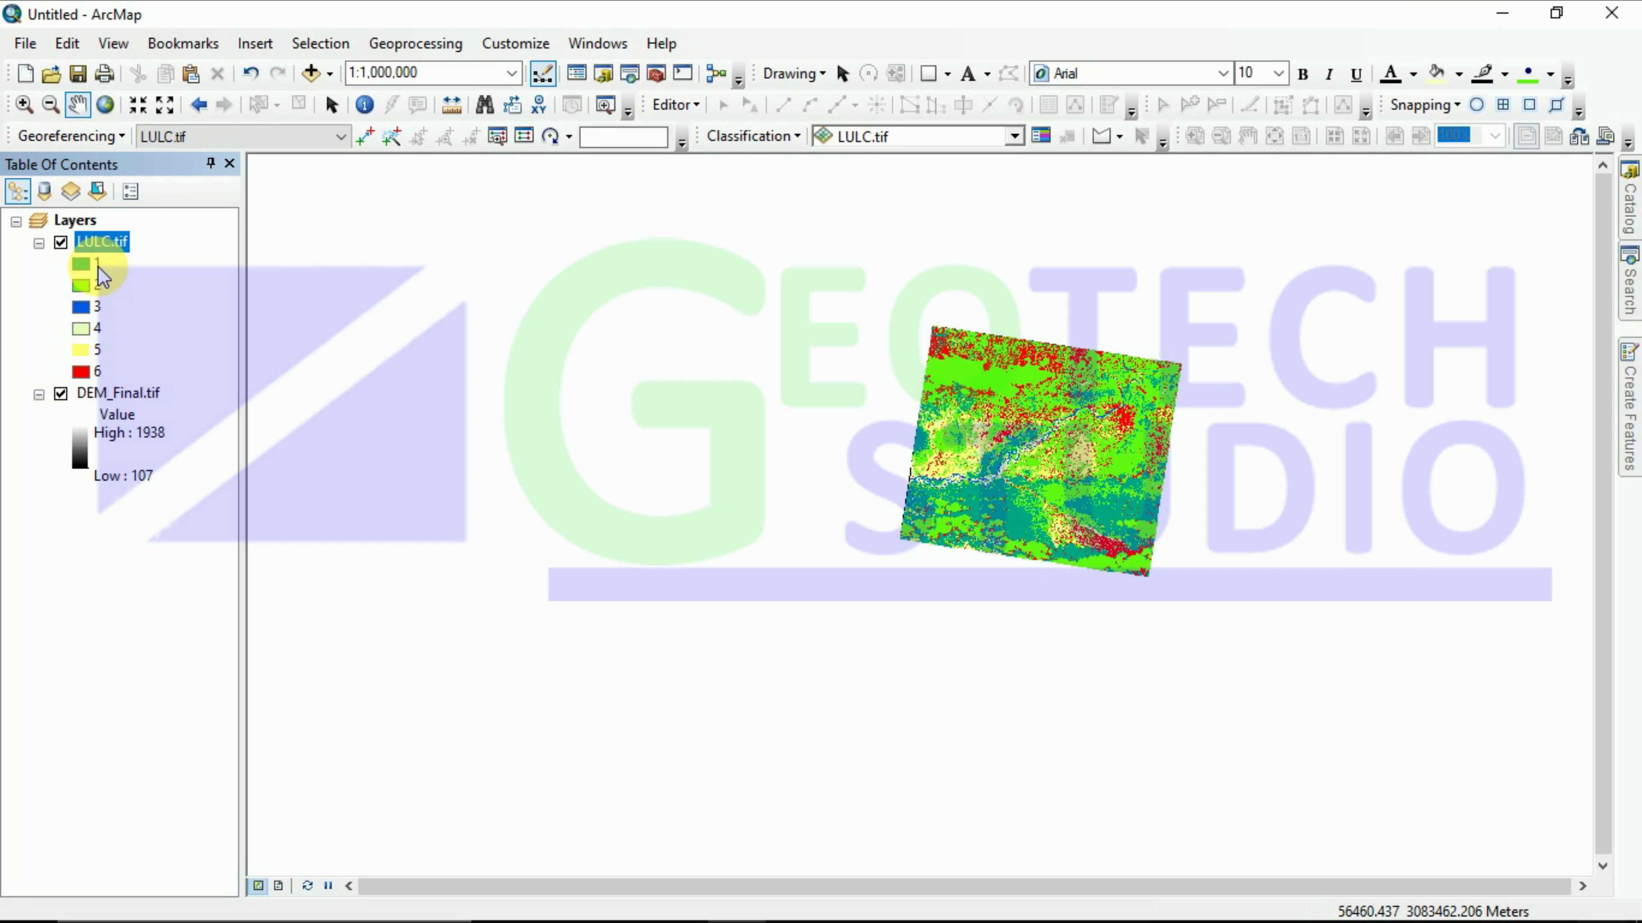
right_click(100, 240)
click(149, 314)
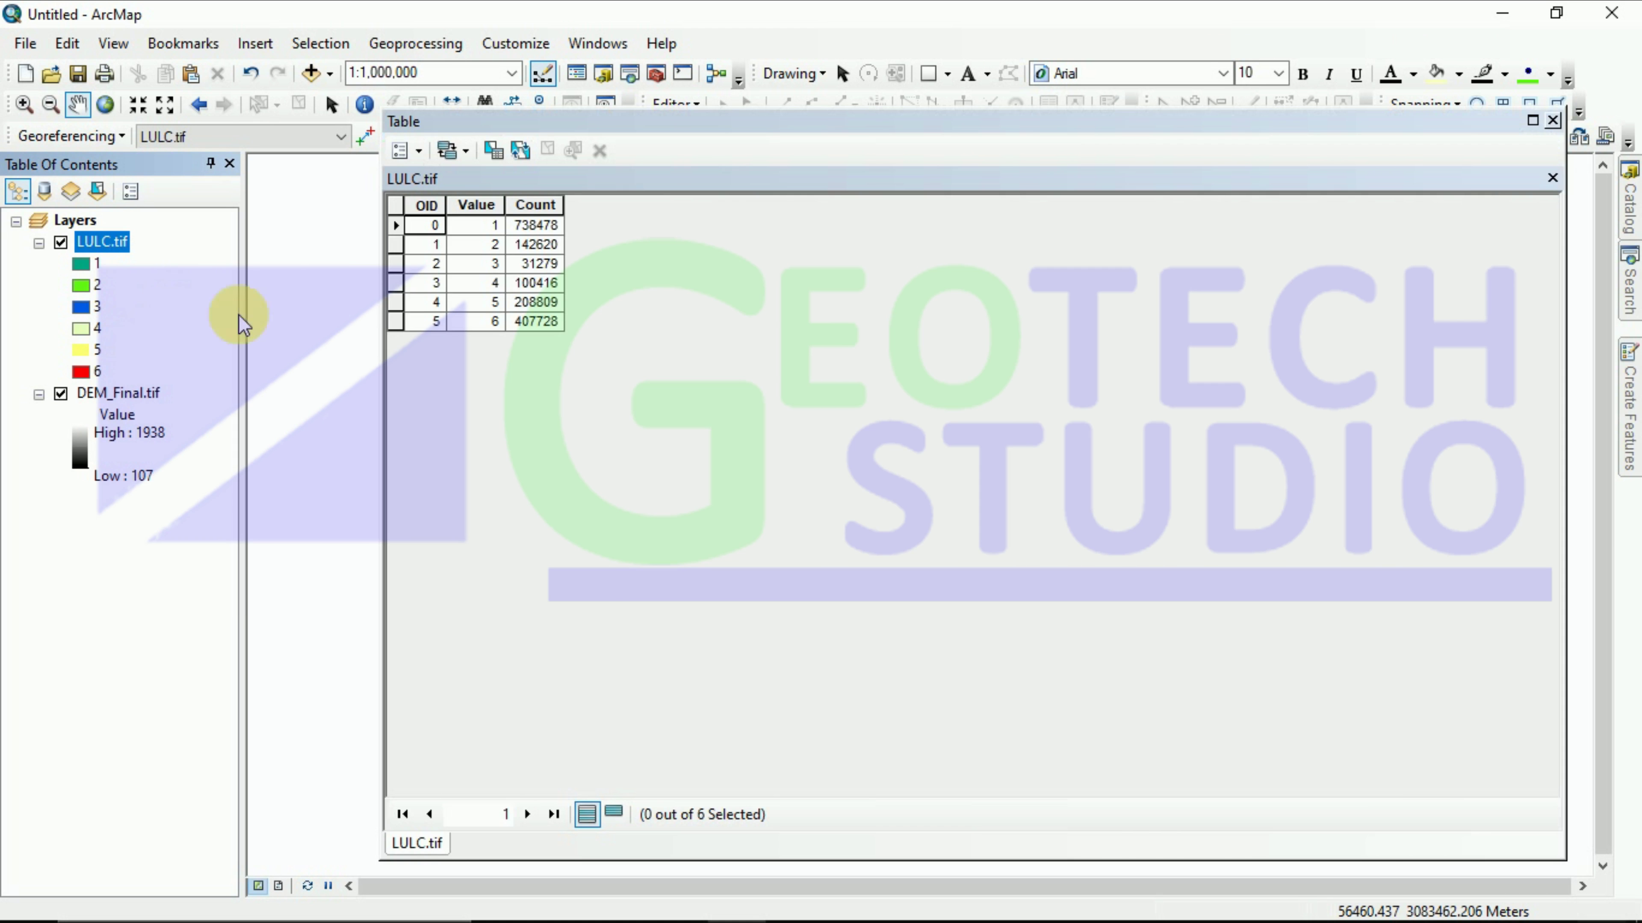
click(1552, 121)
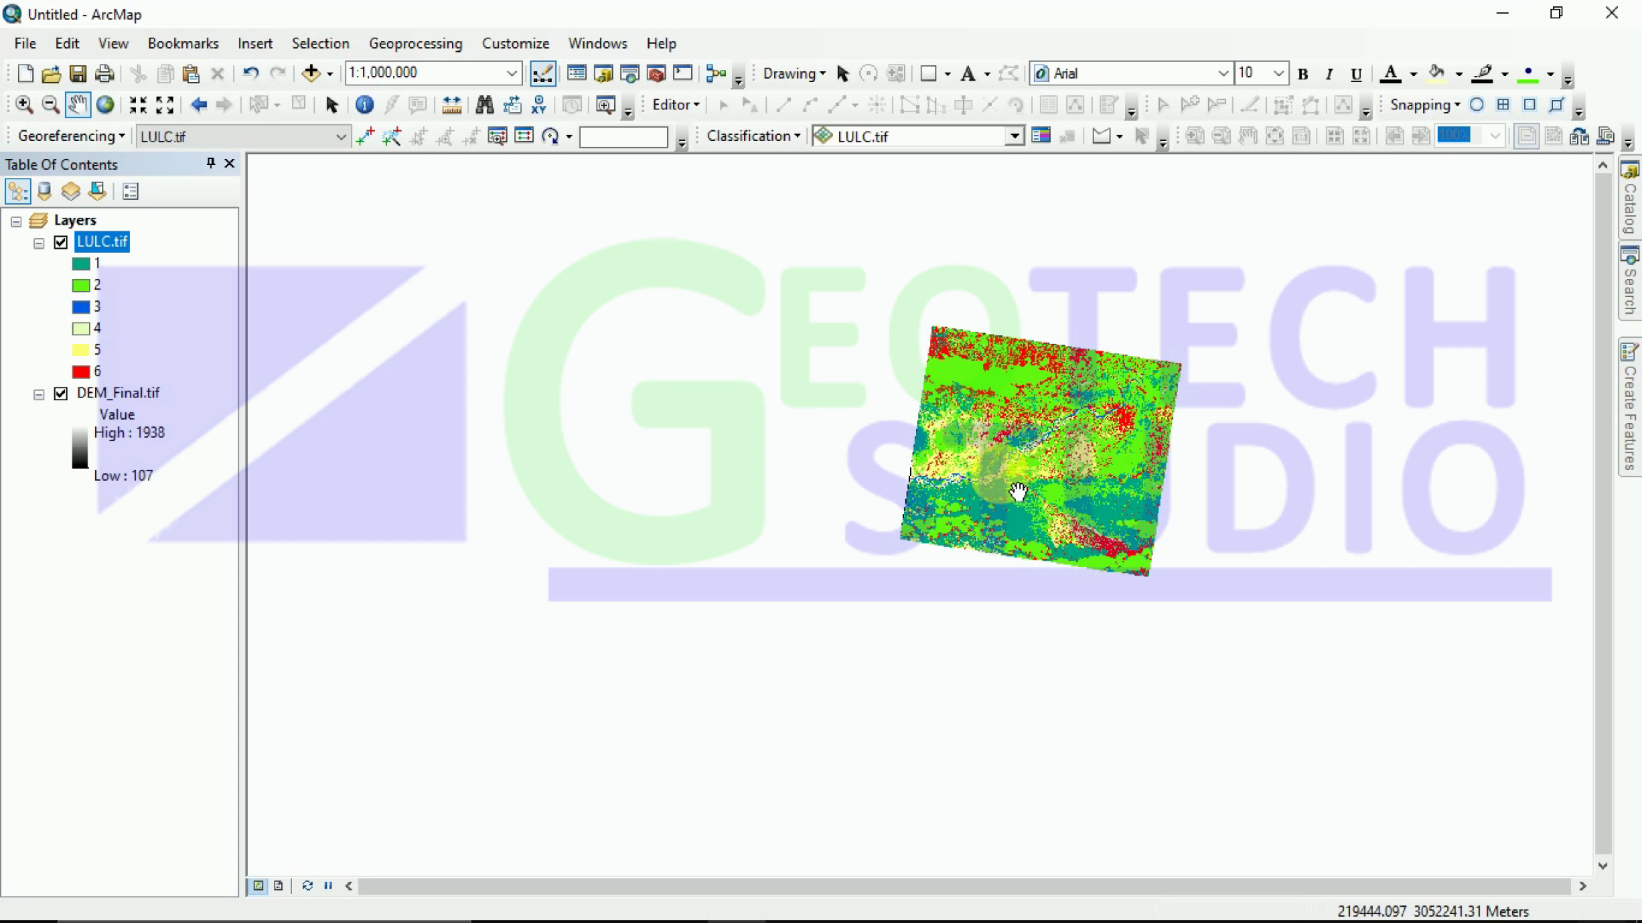
drag(1003, 507, 866, 514)
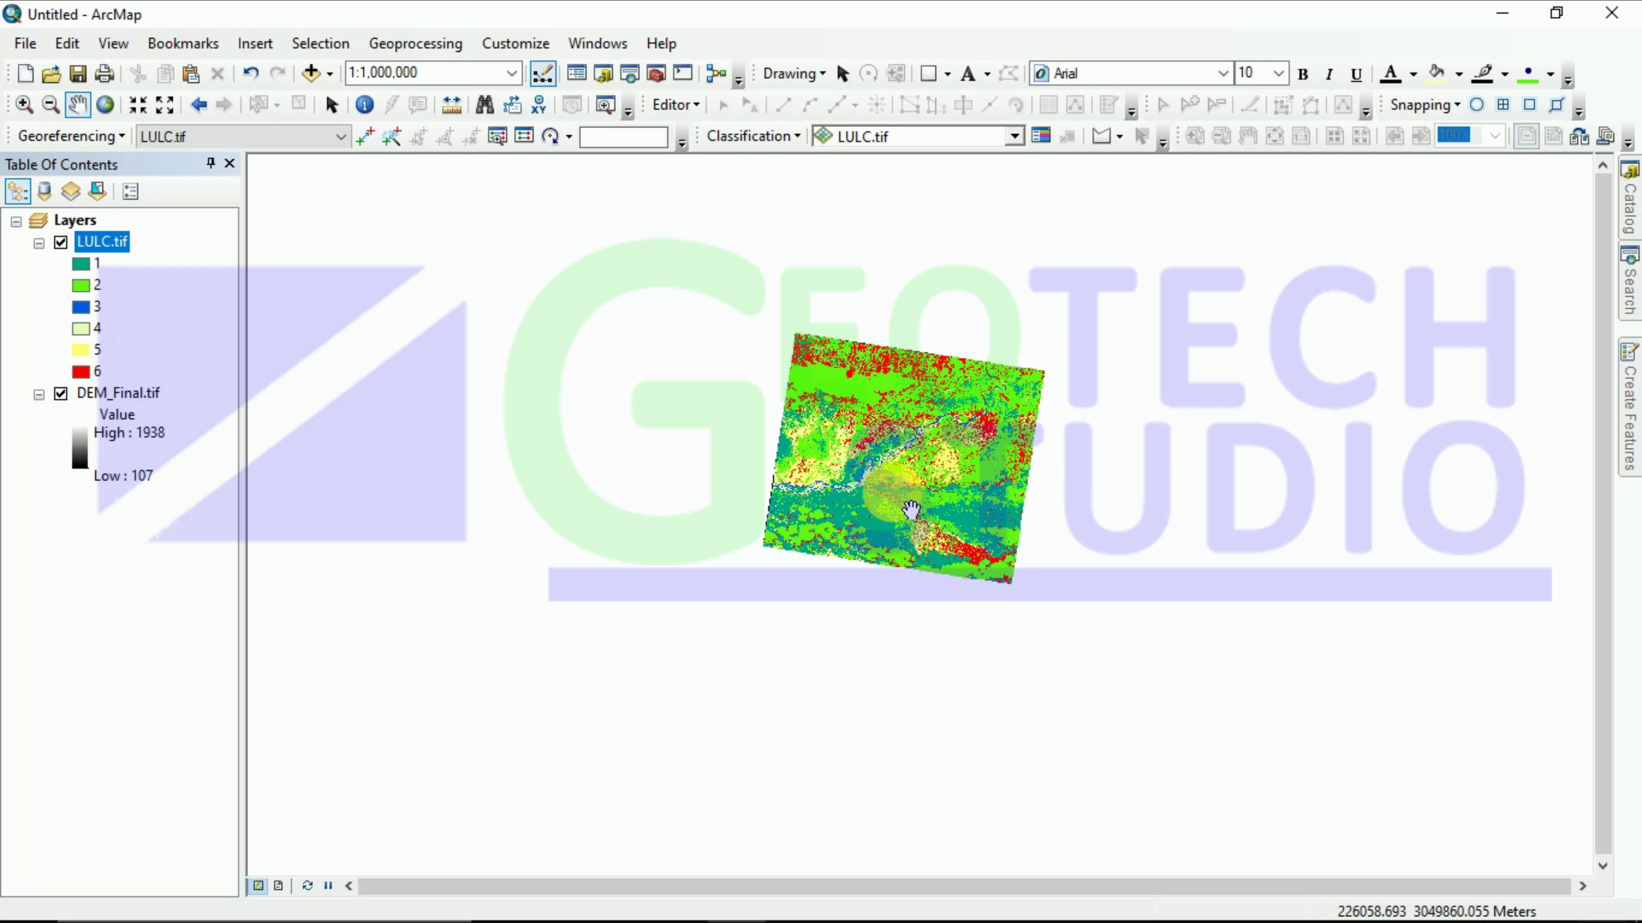
scroll(911, 509, up, 1)
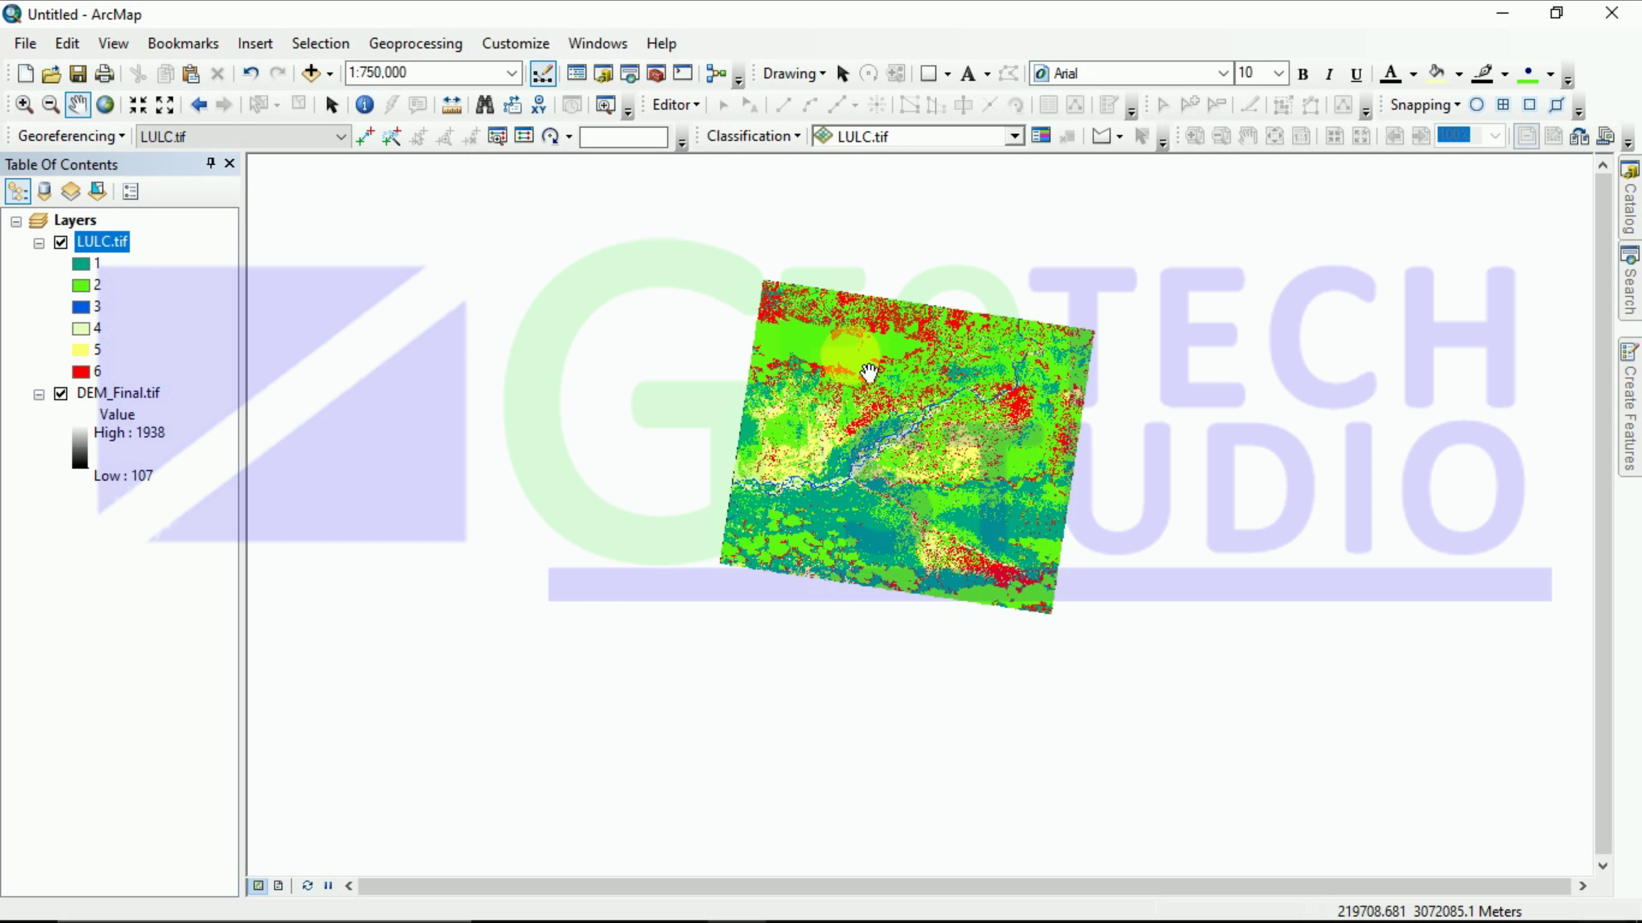